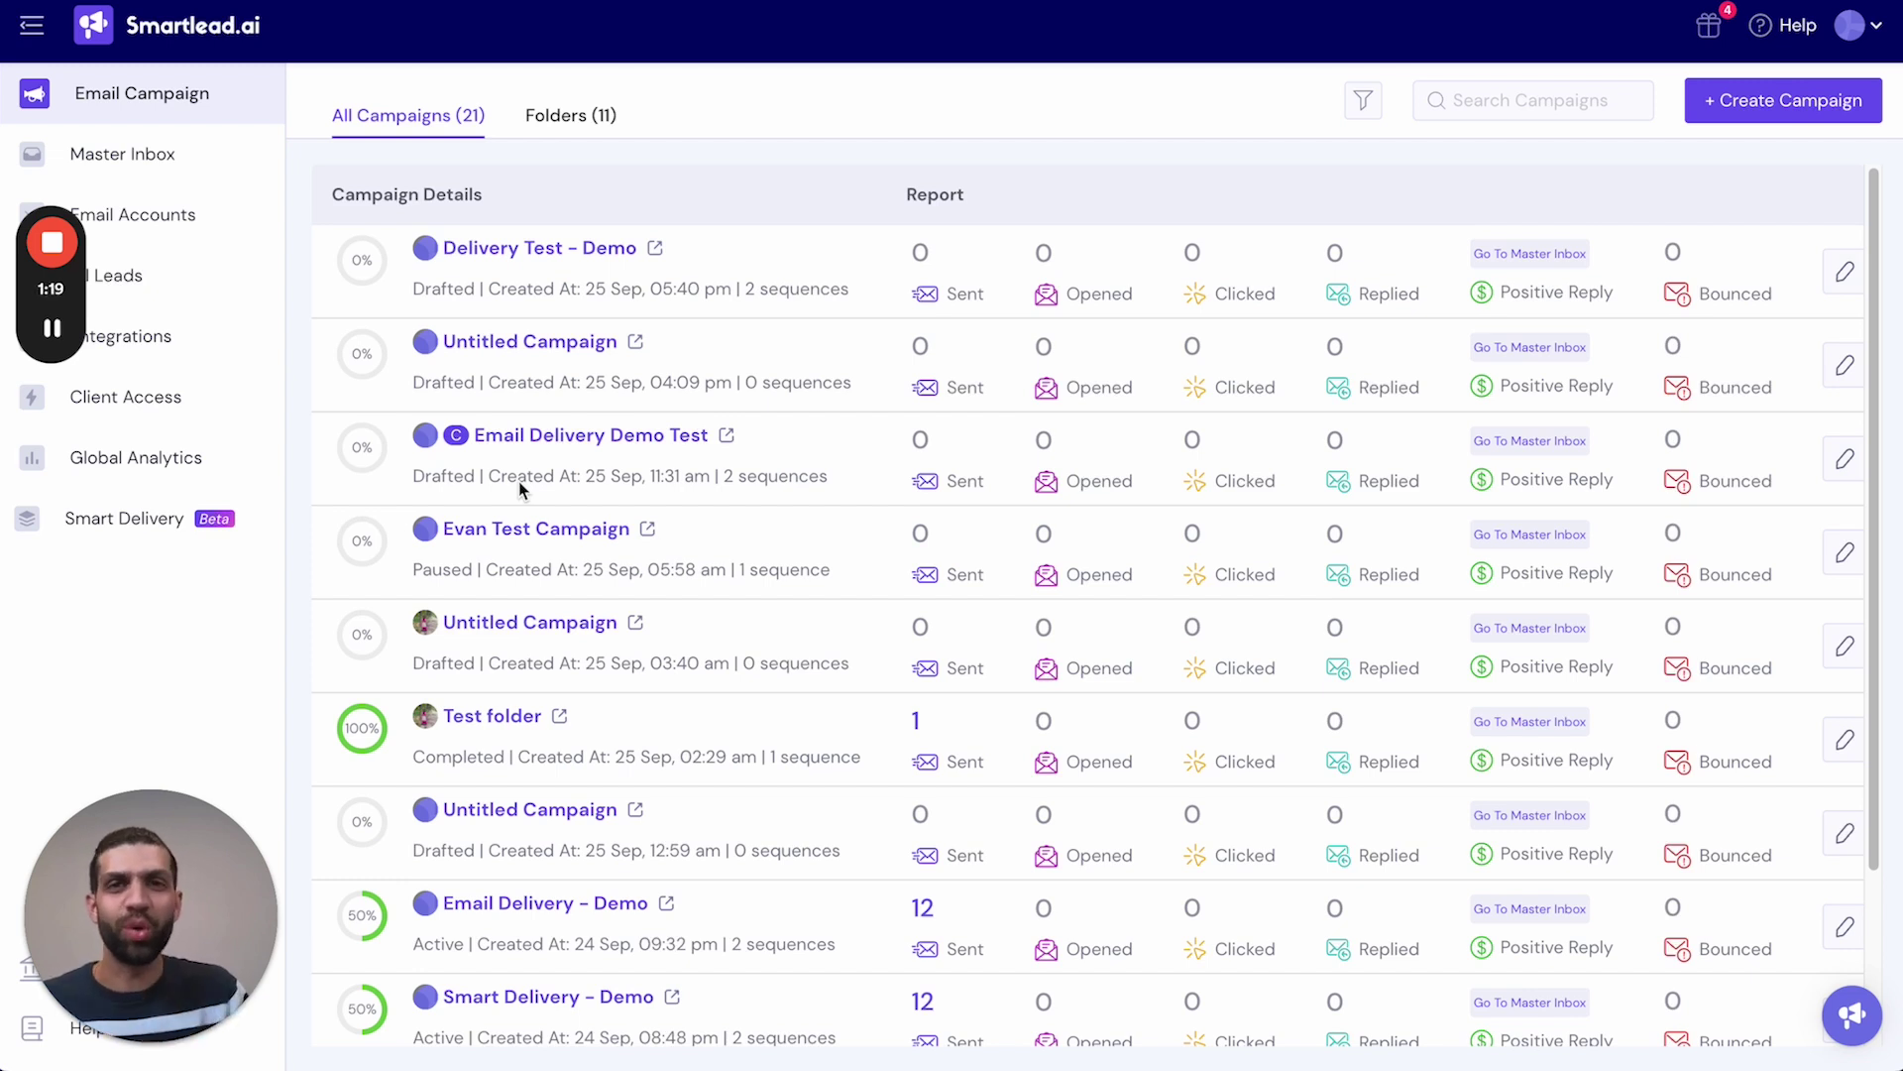
Open the Delivery Test - Demo campaign and review both variants of the first email in its sequences
click(575, 237)
click(1140, 40)
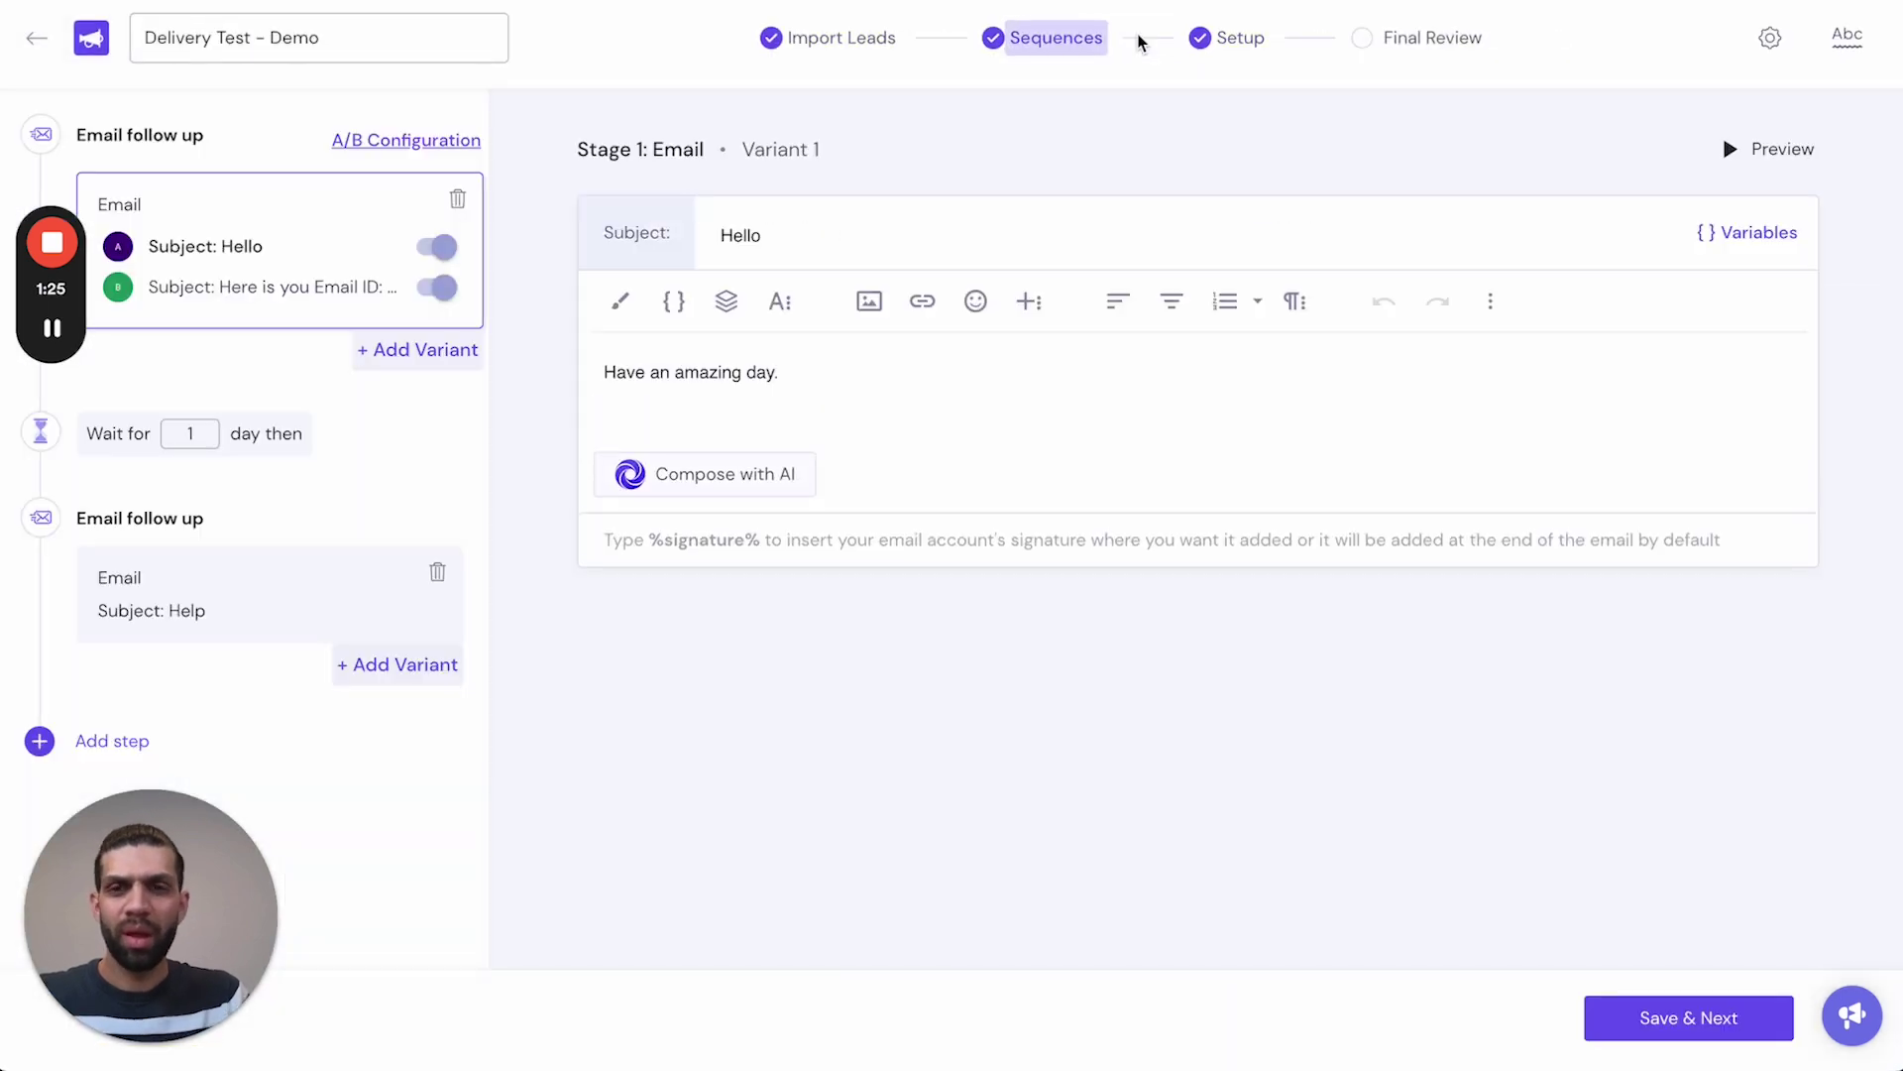
click(281, 252)
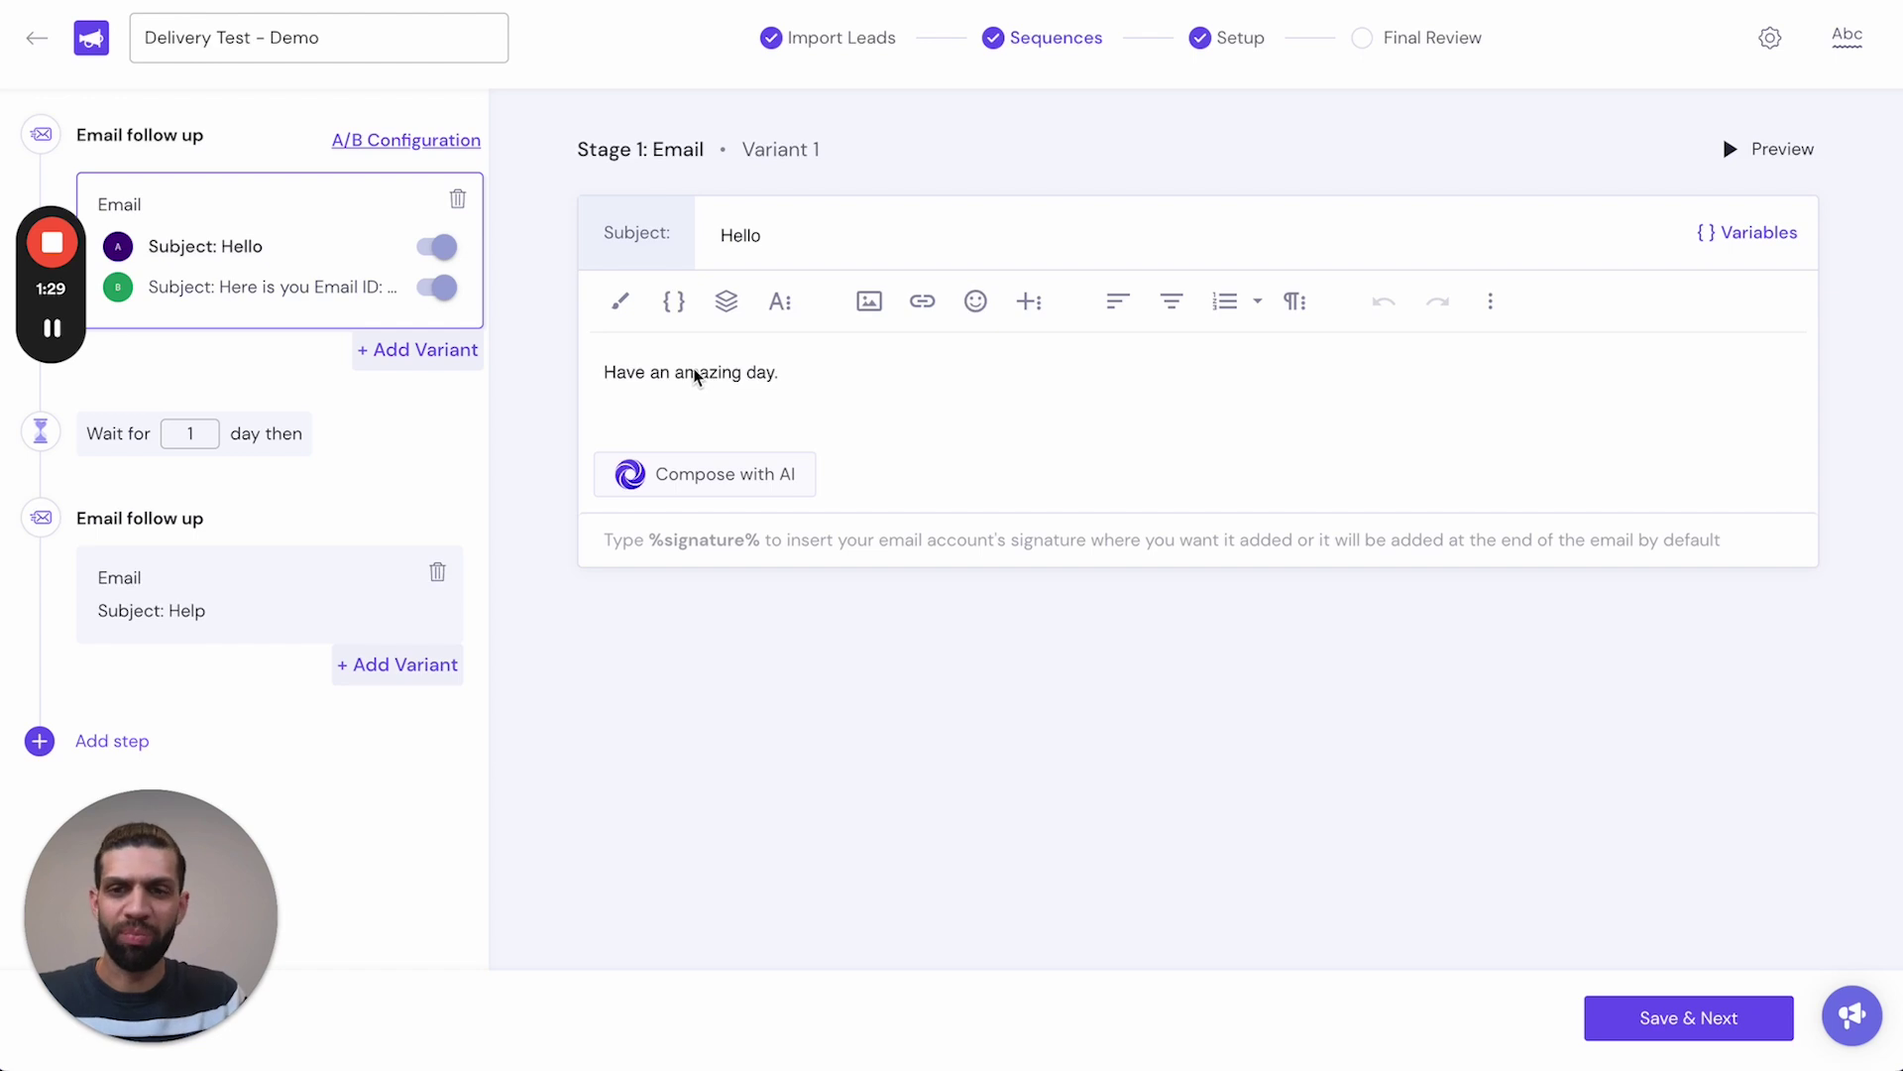
click(303, 289)
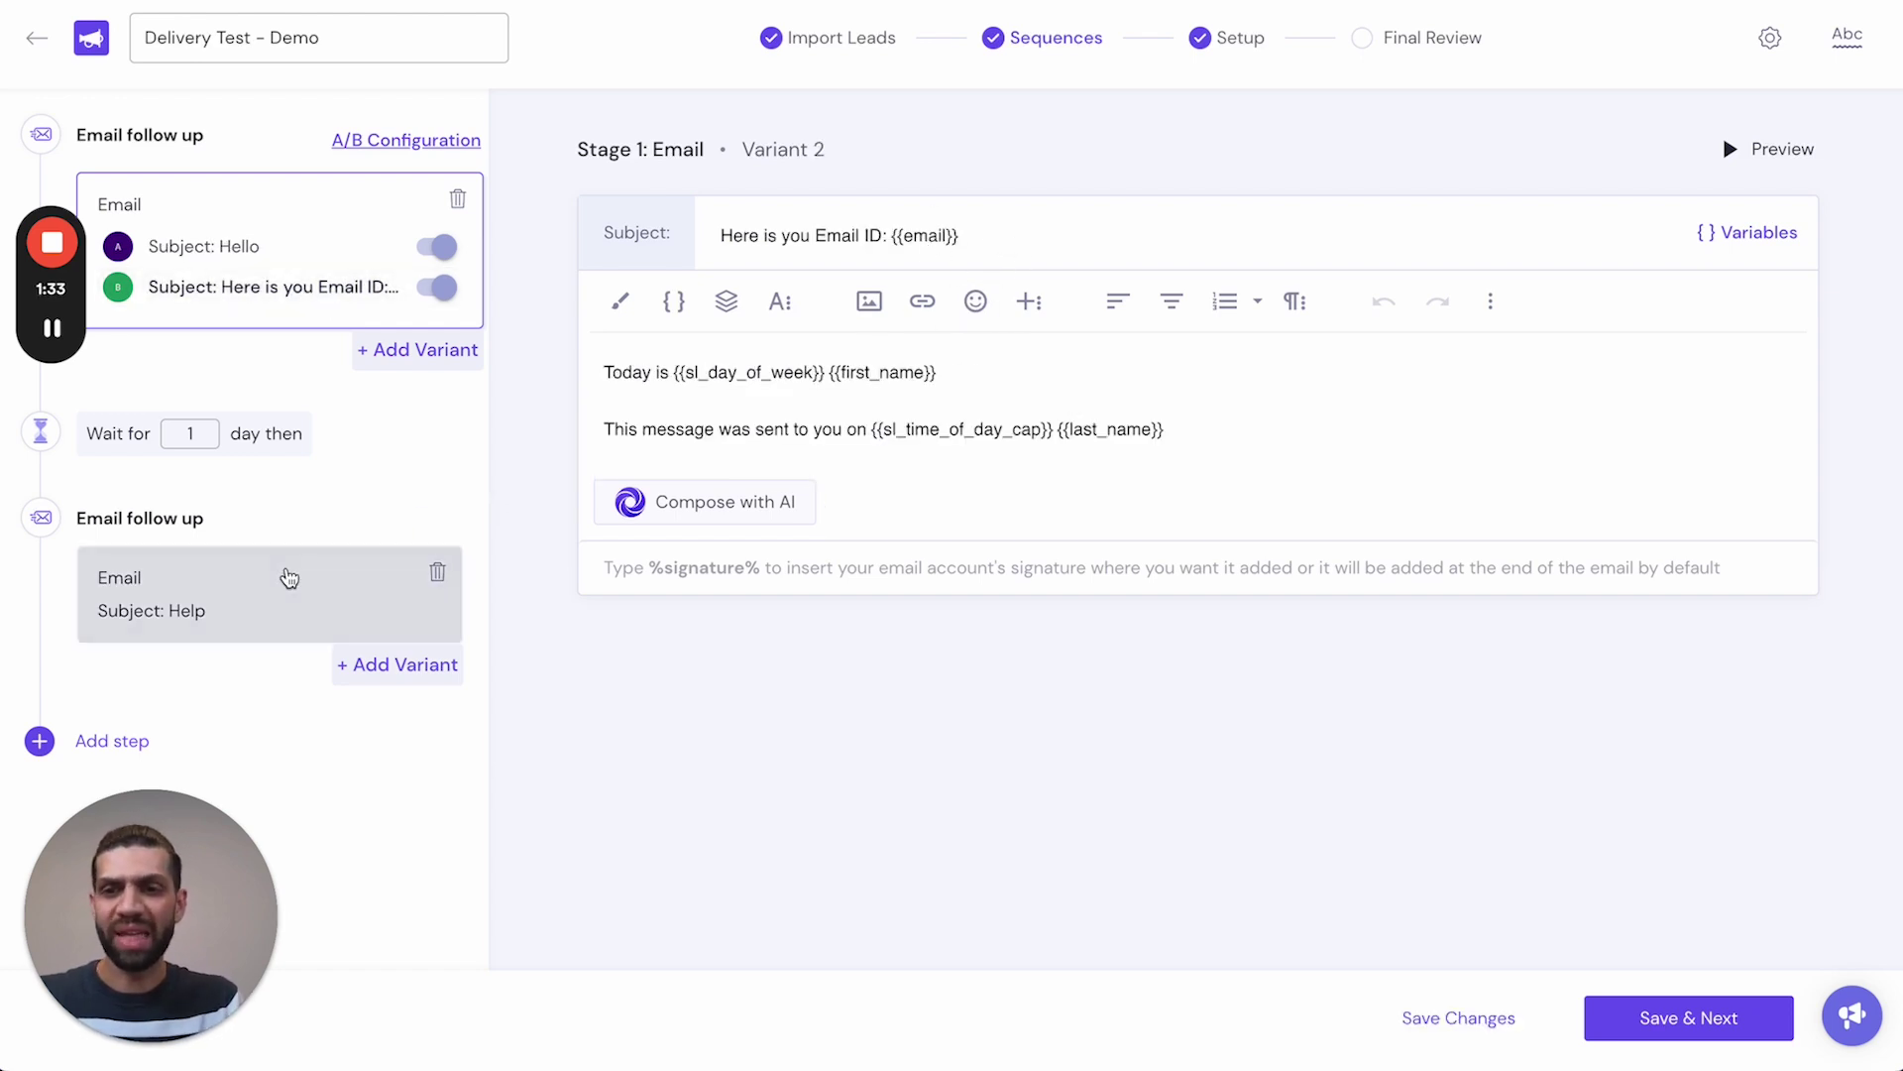
Proceed through the campaign's setup to the final review, start the campaign and choose to run a spam test
click(1240, 37)
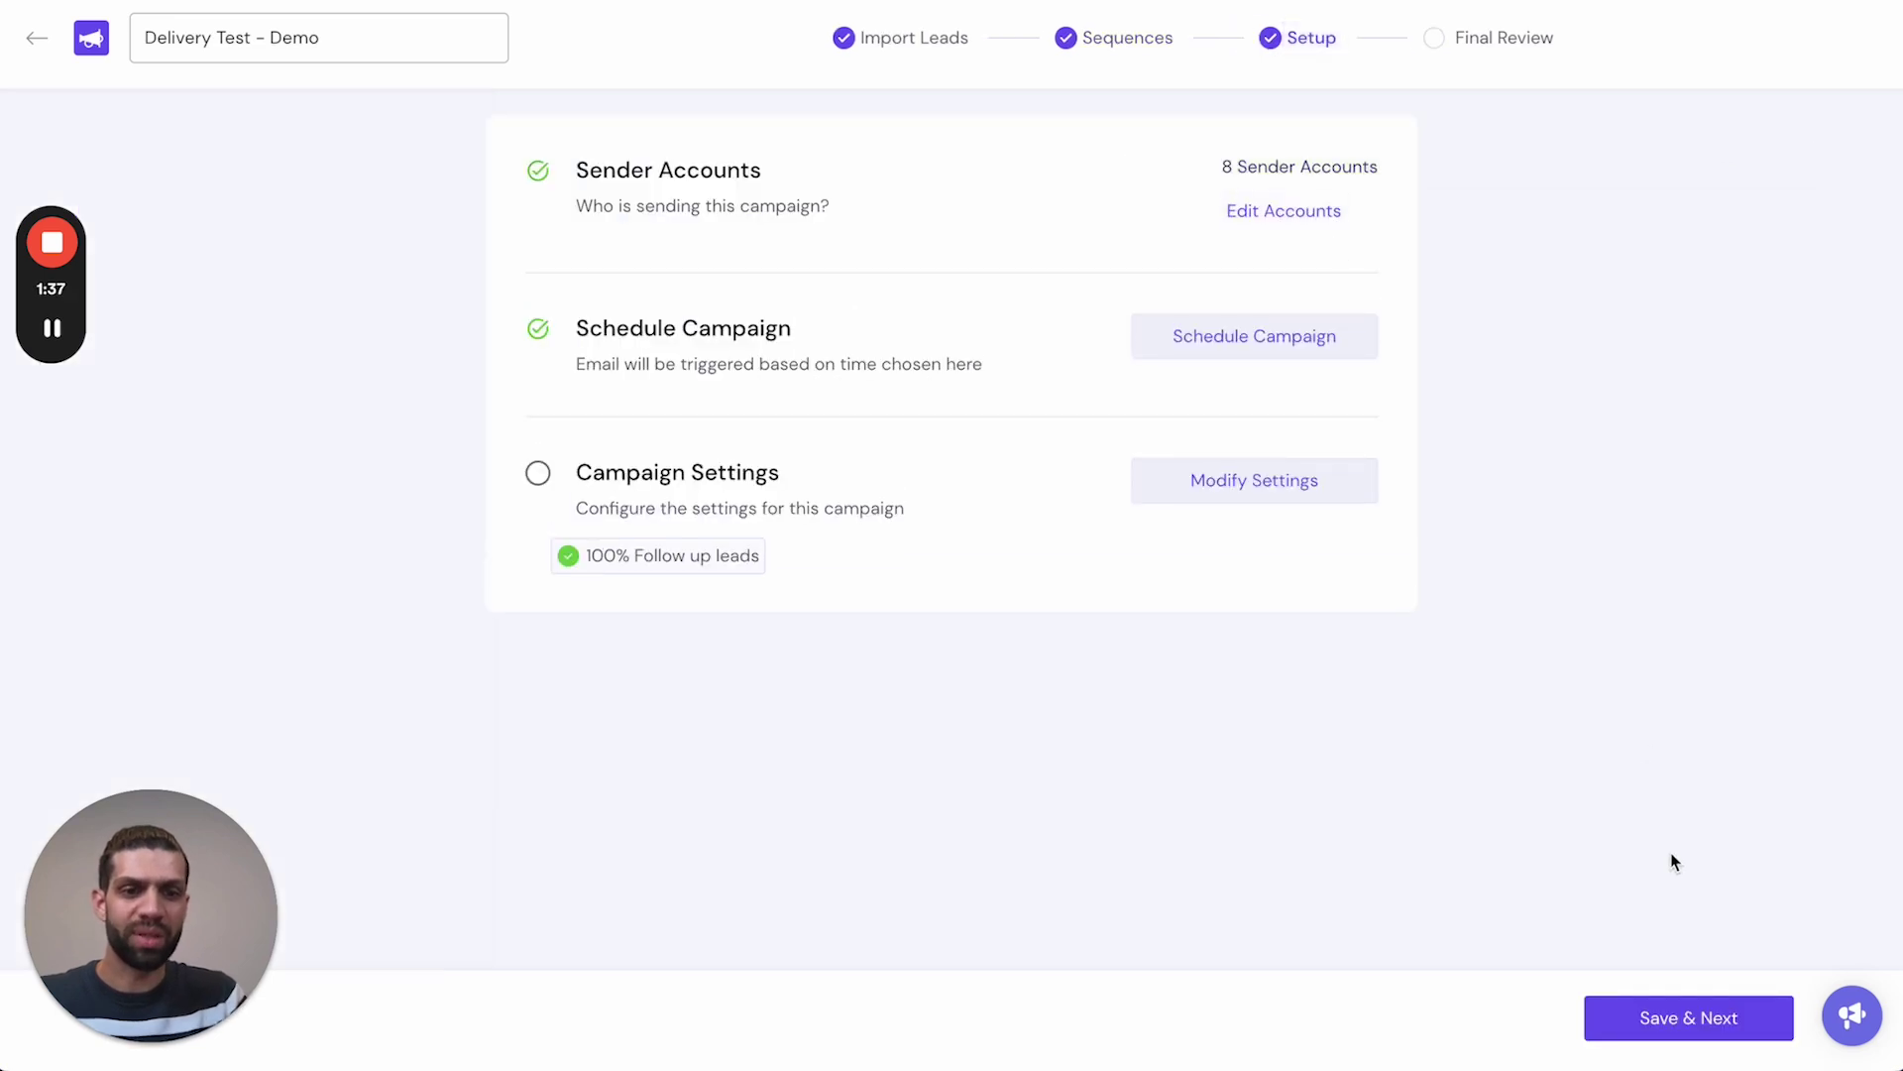
click(1674, 1016)
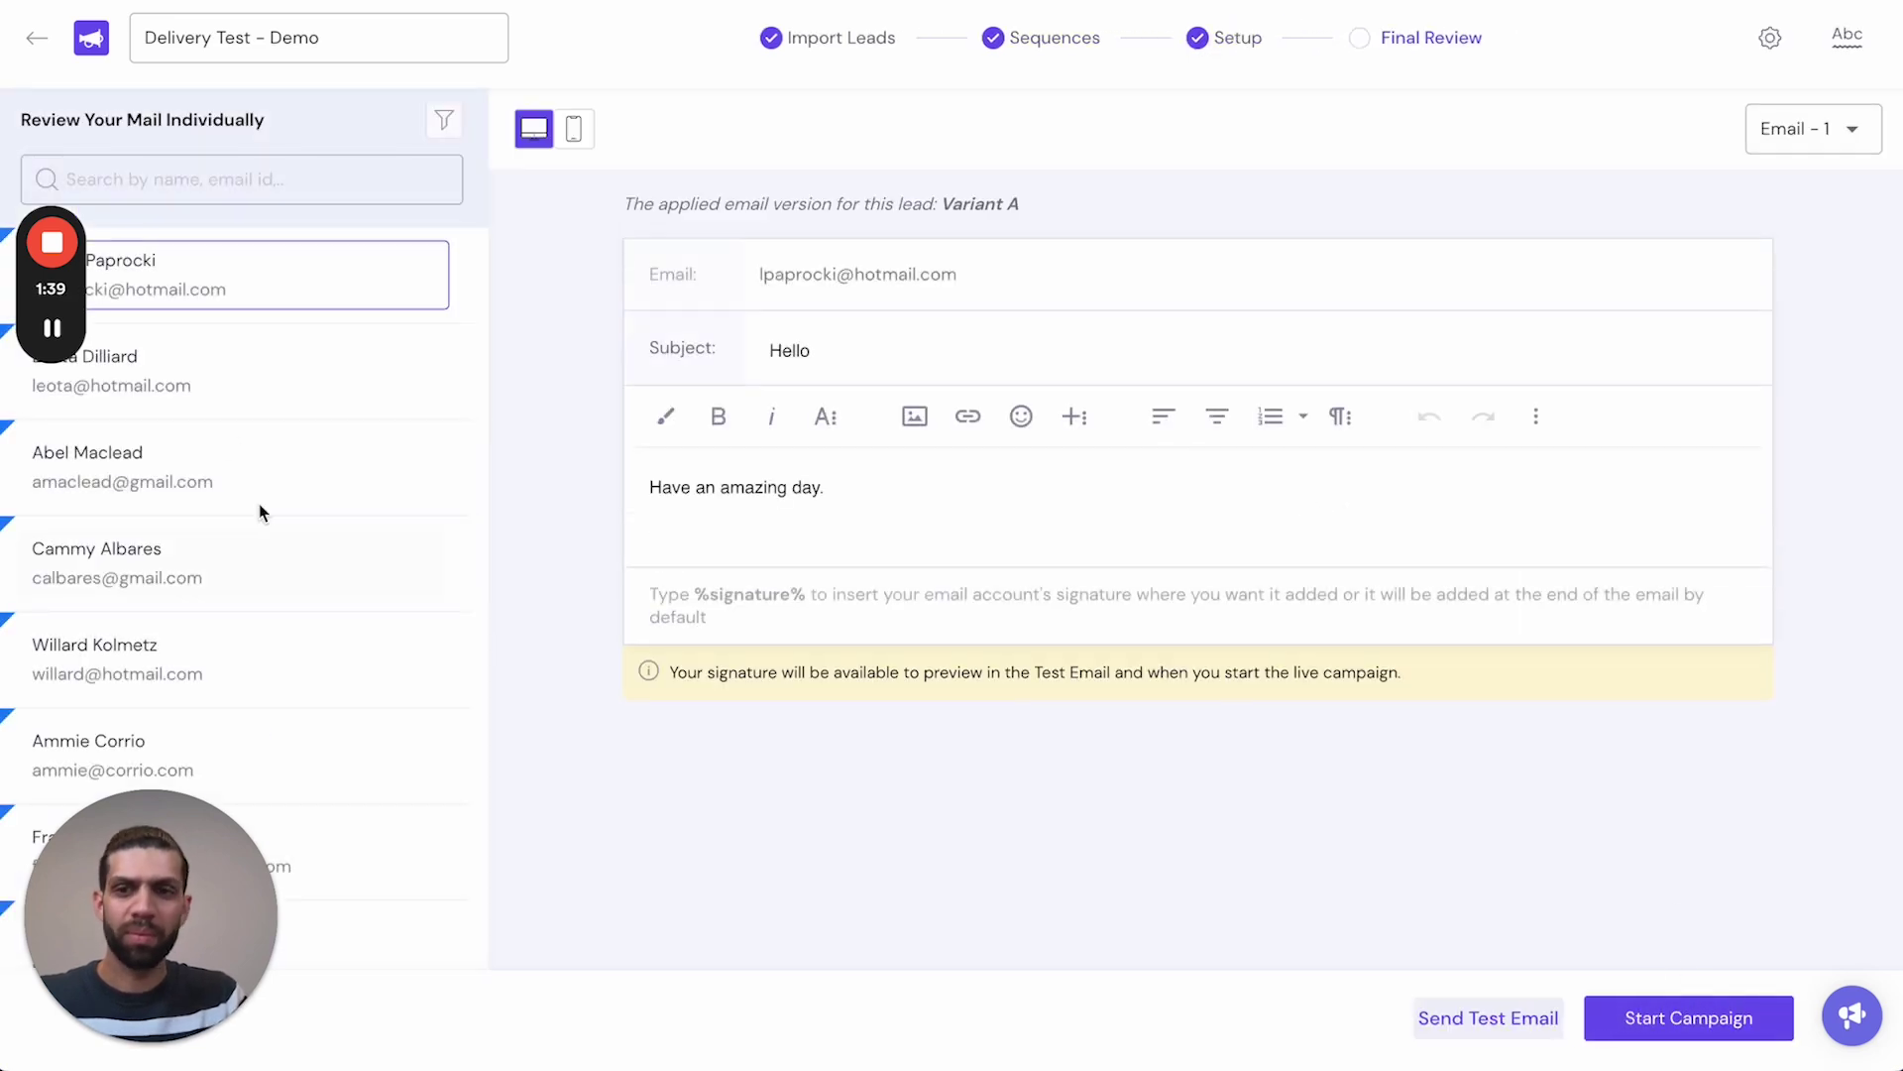
click(1710, 1016)
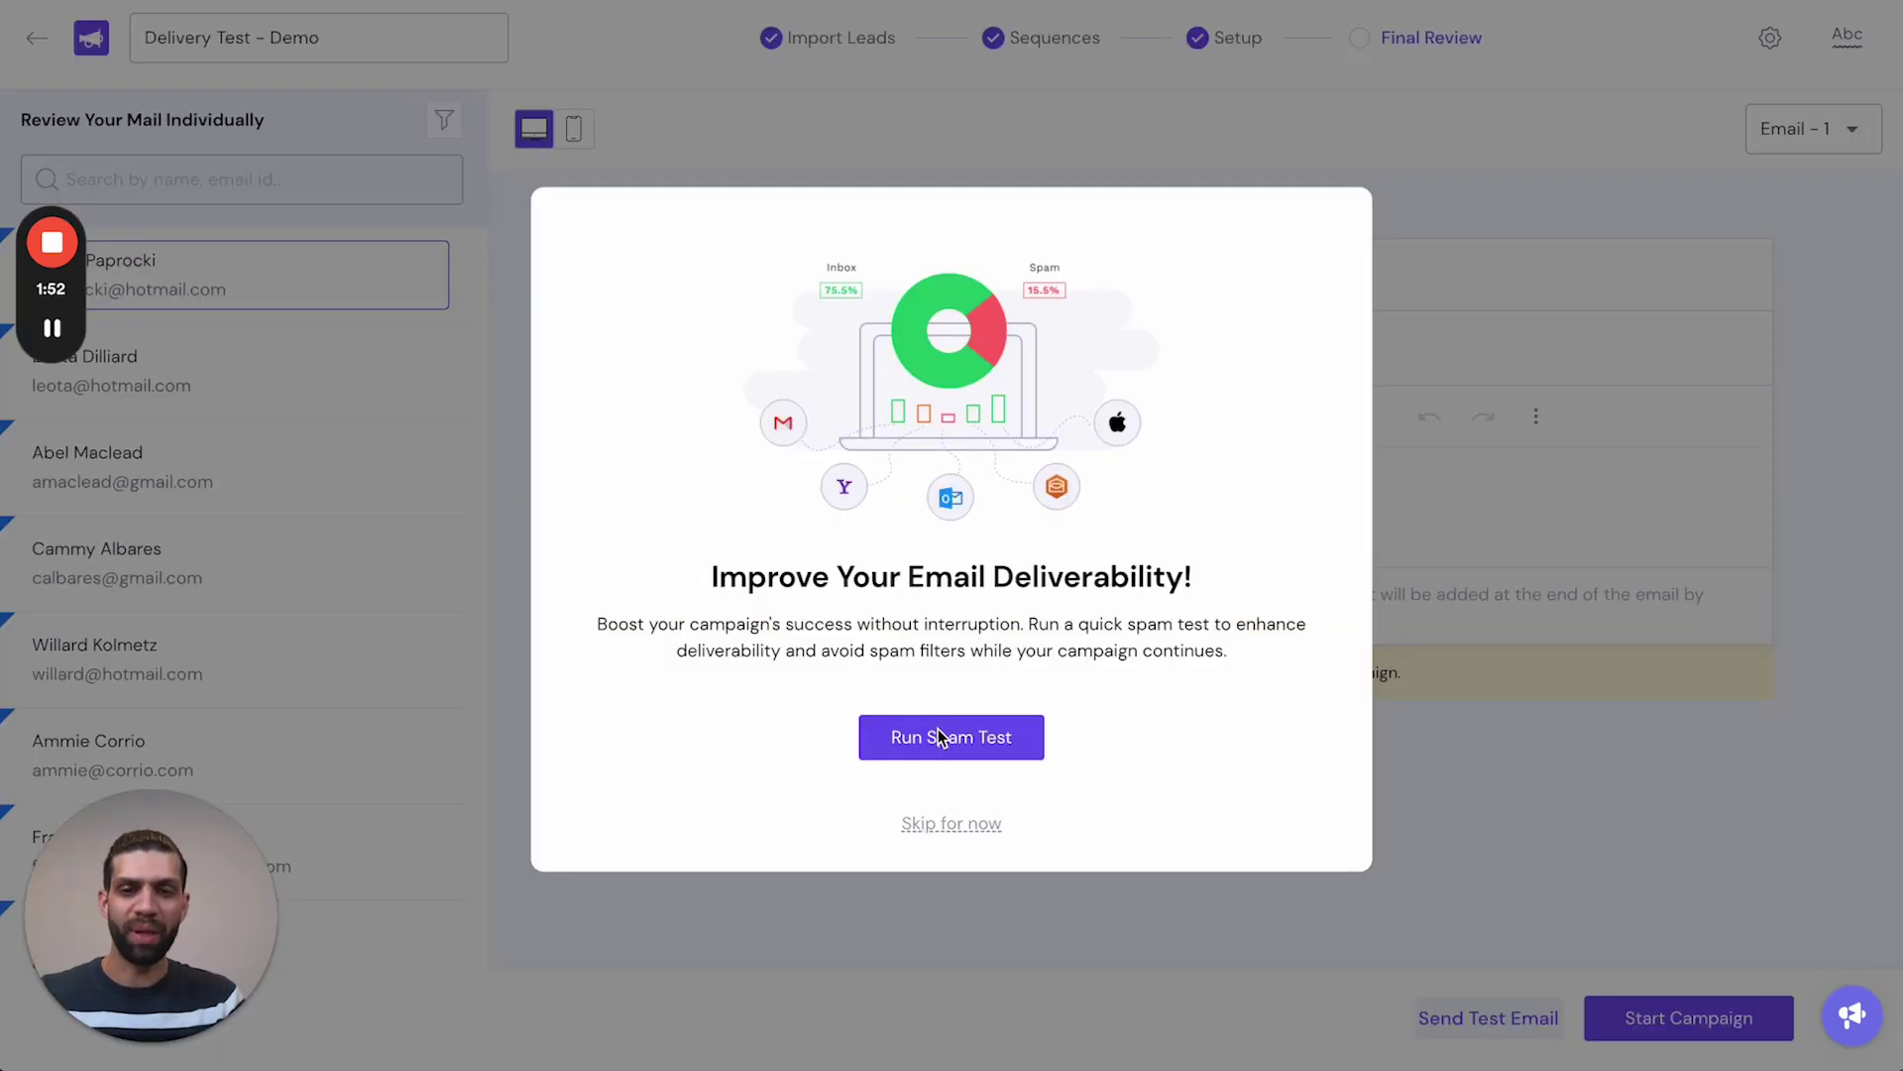
click(940, 736)
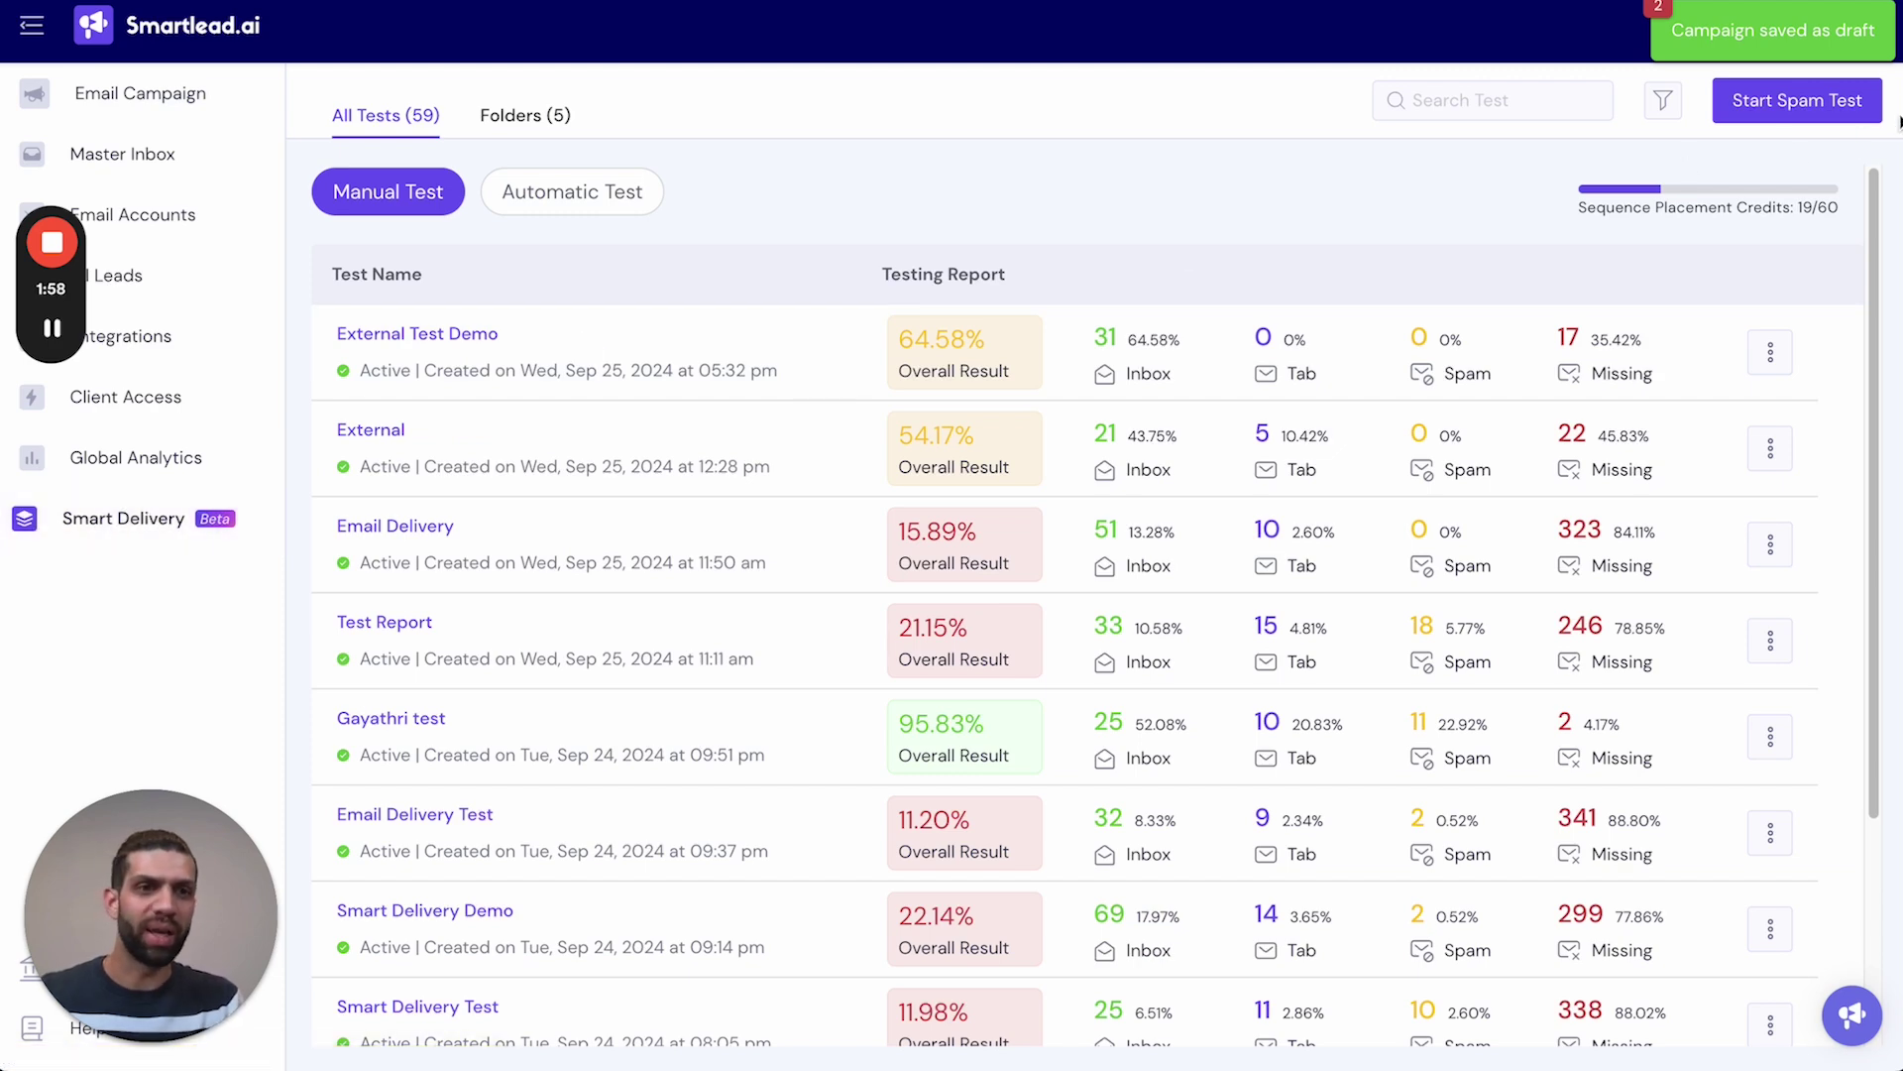
Start a manual spam test named "Delivery Demo" with the description "Demo" and assign it to Test Folder
click(1864, 109)
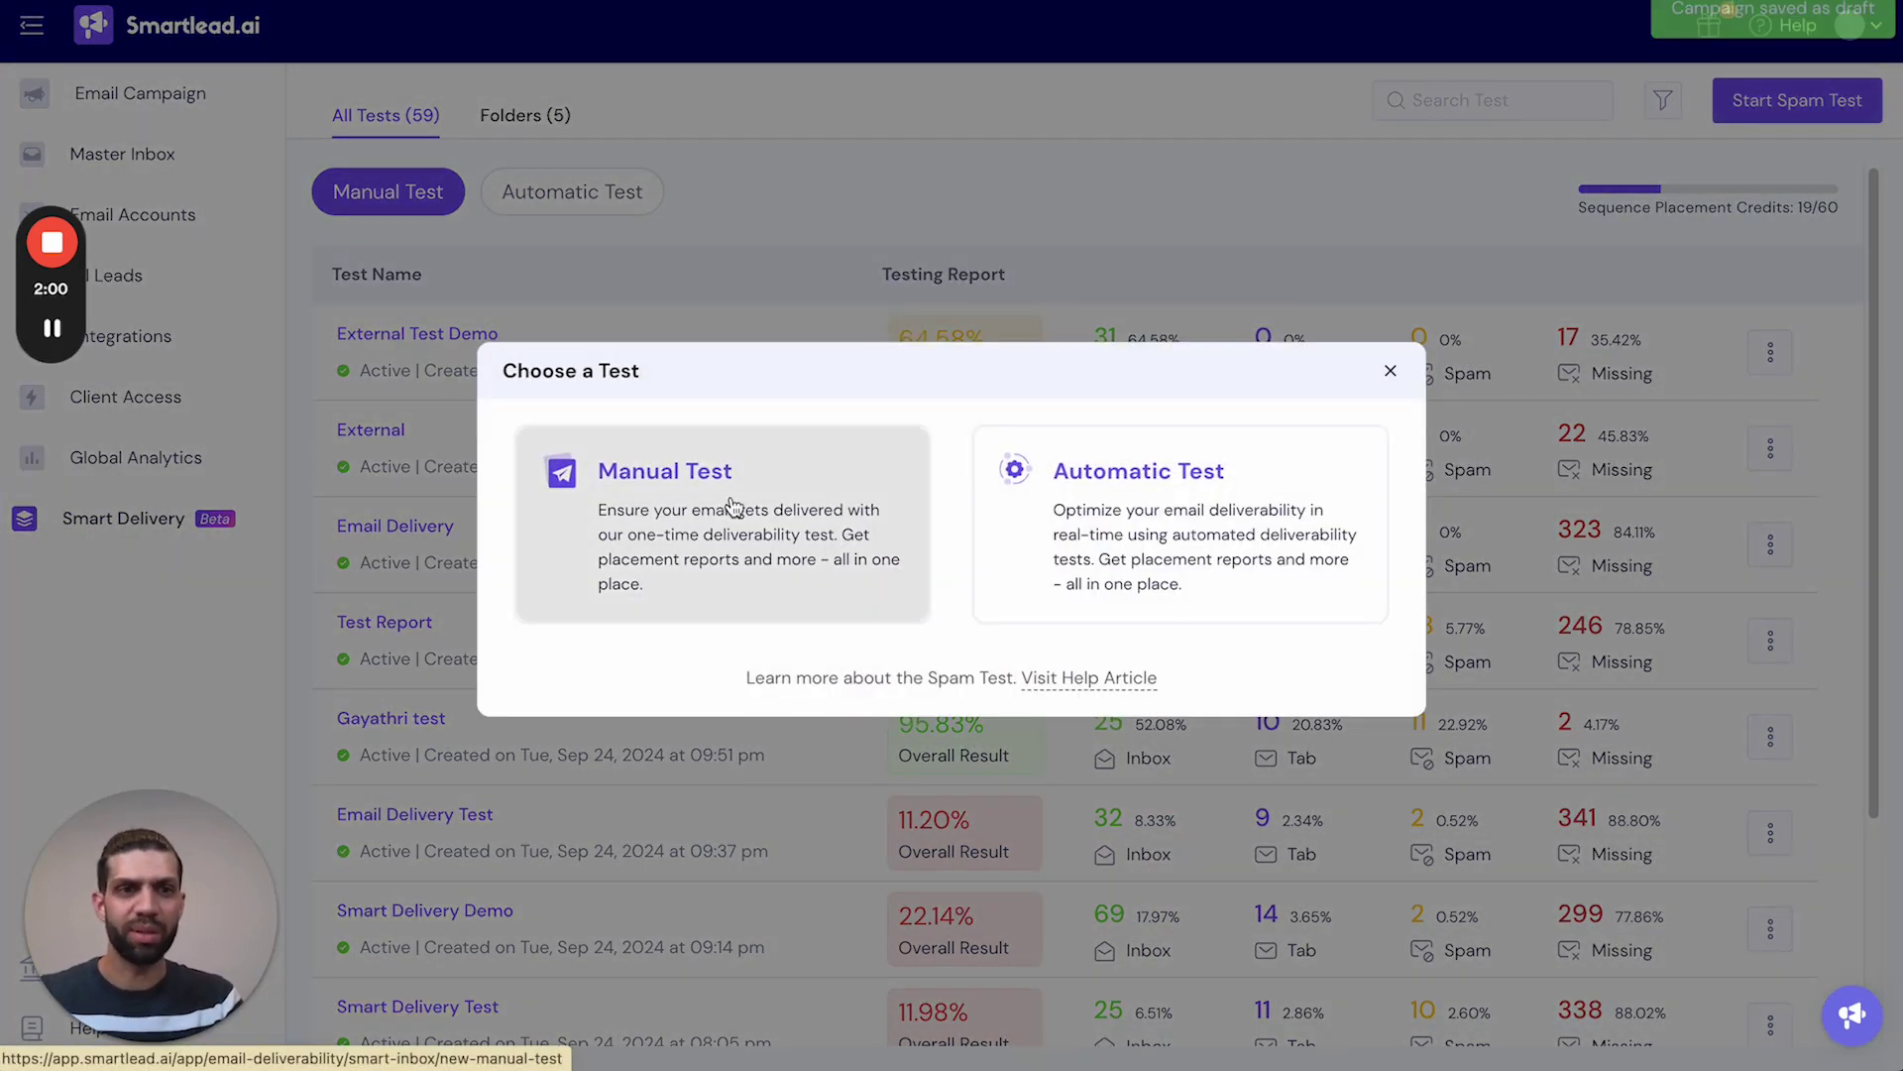
click(734, 432)
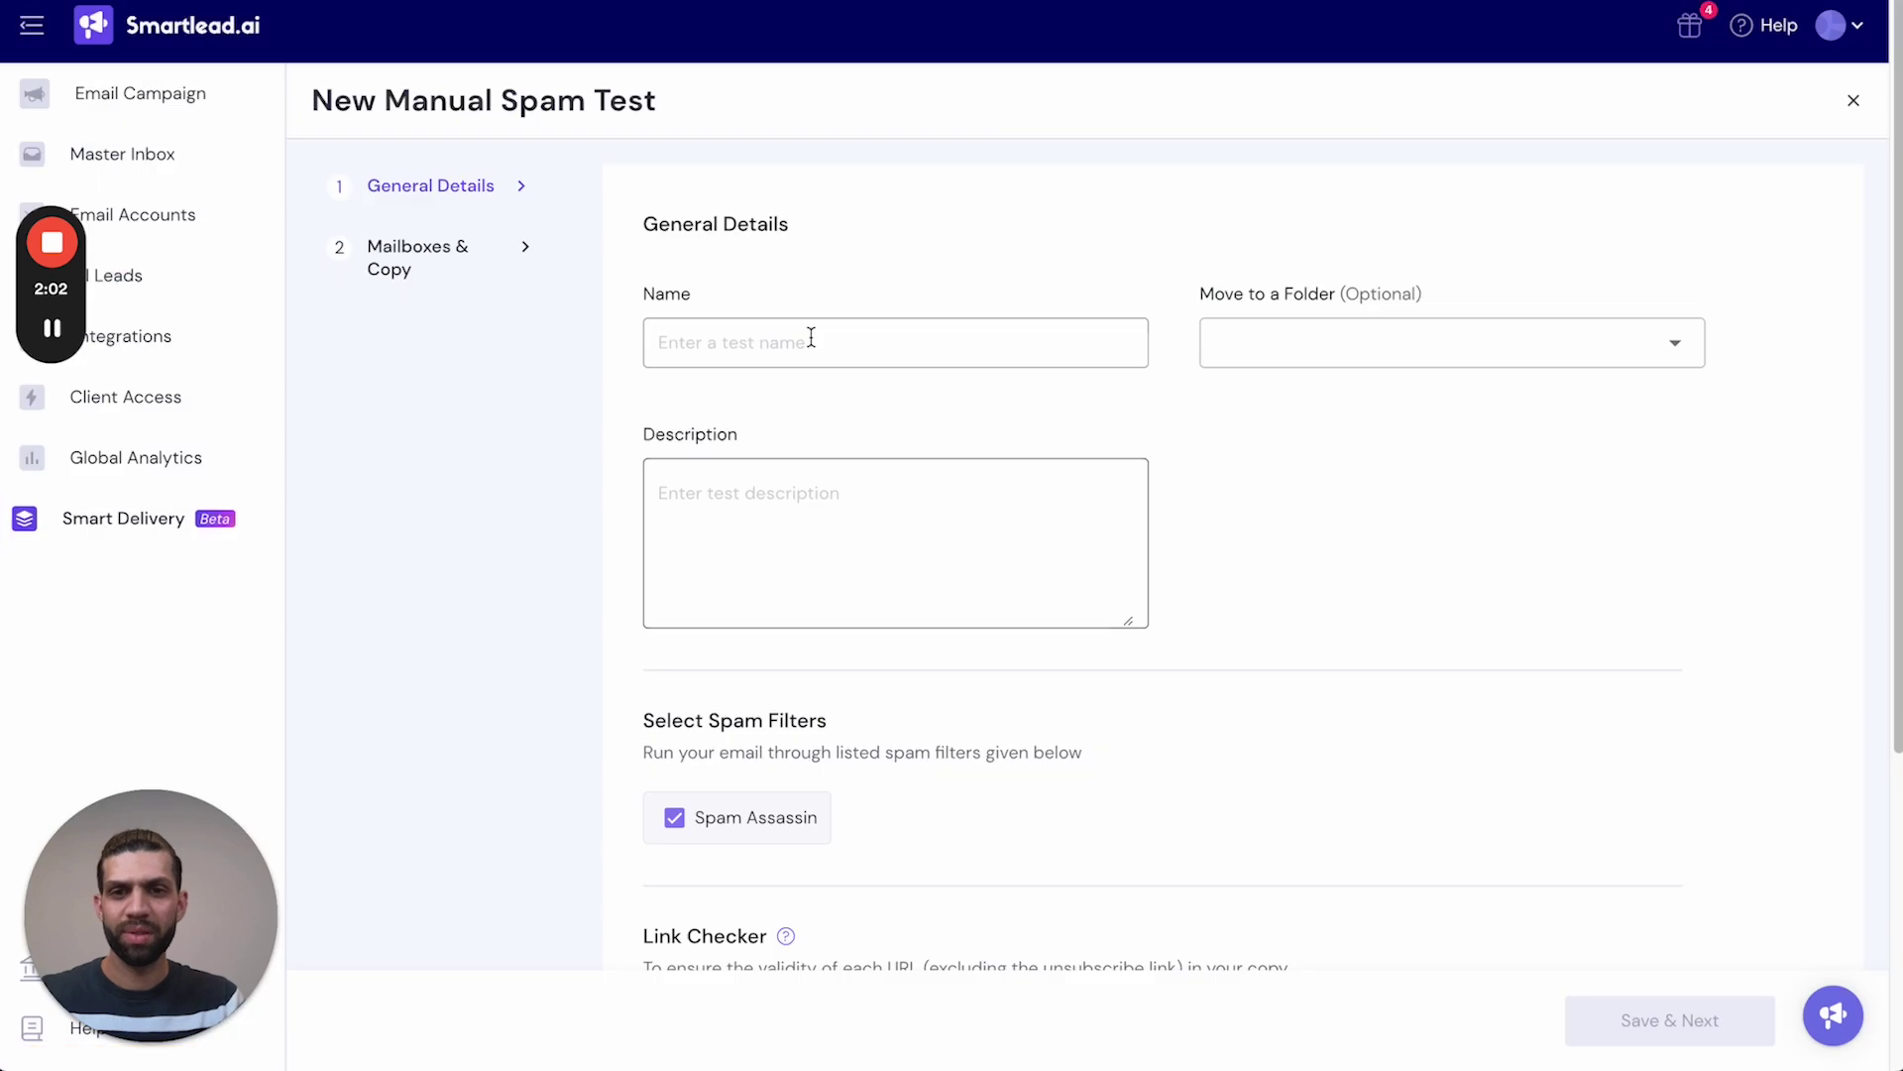
click(802, 345)
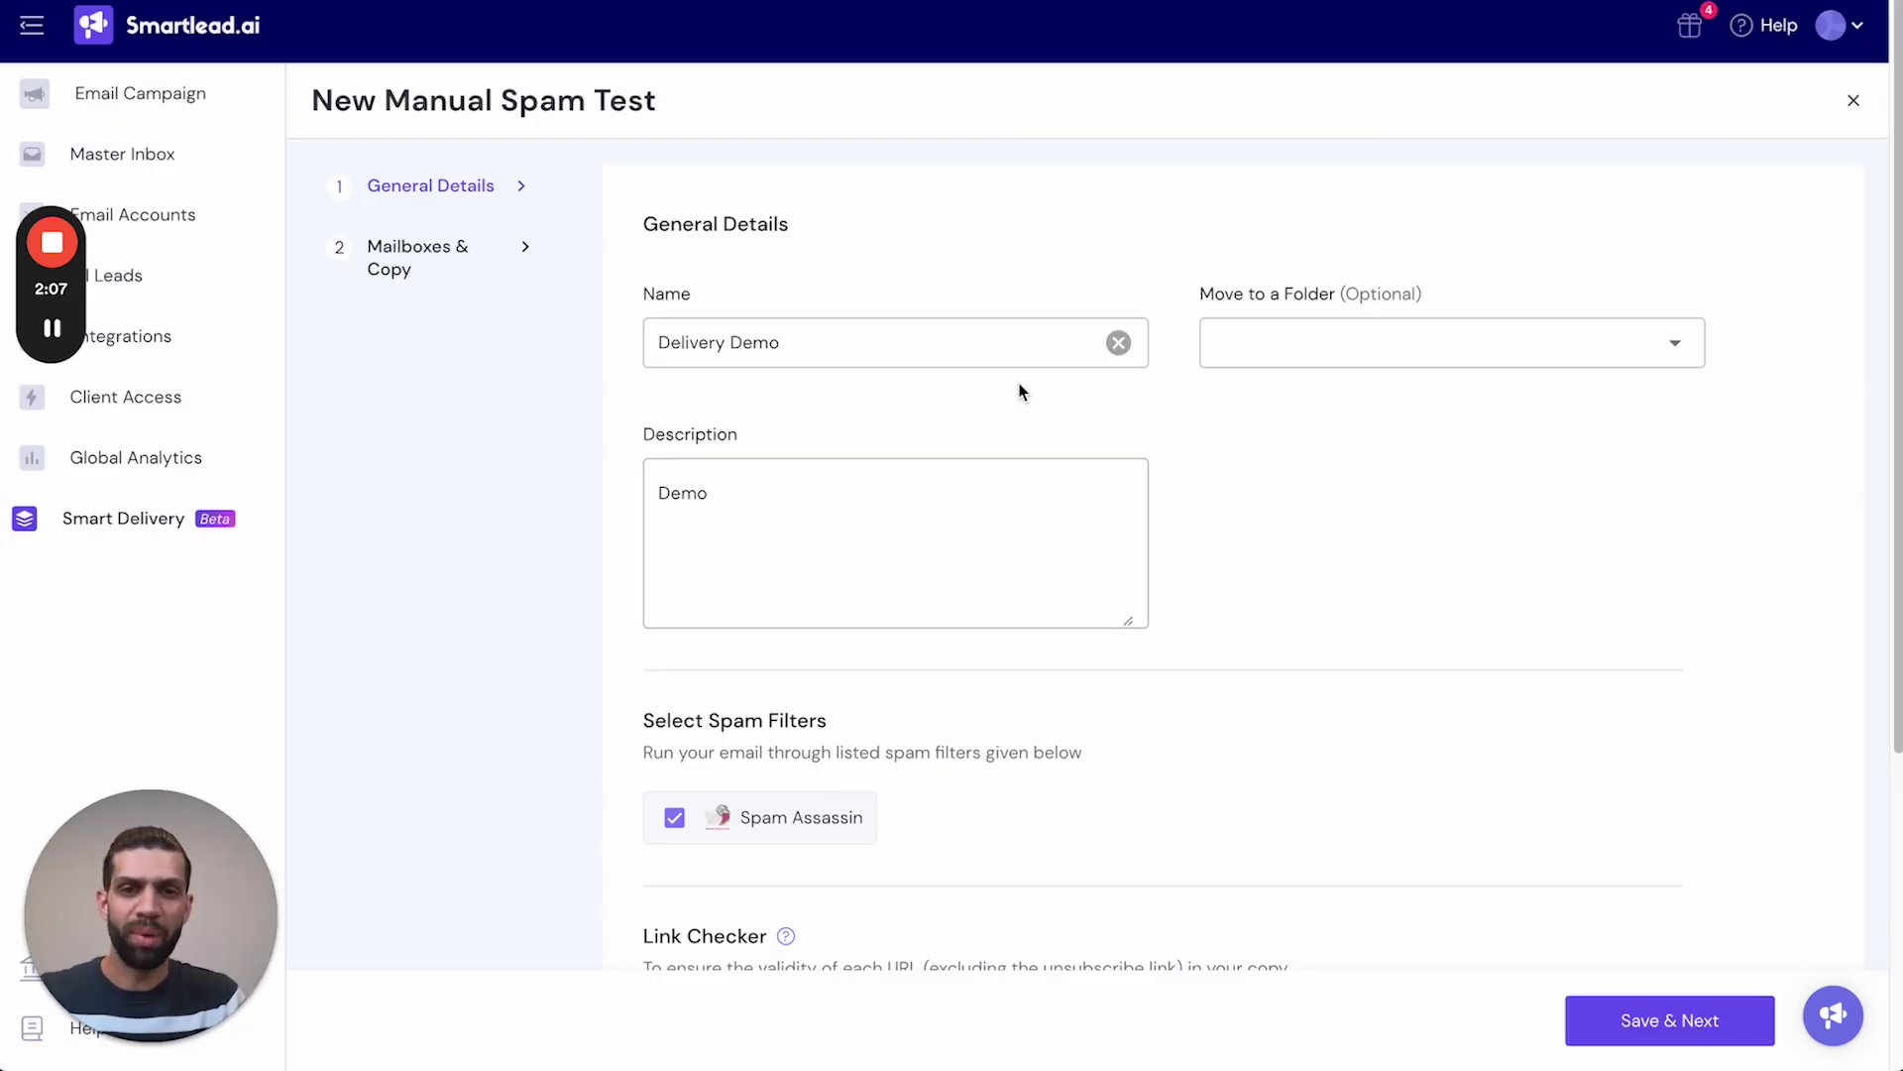
click(1677, 351)
click(1317, 399)
Set the sending throttling to one email every 5 minutes
scroll(1232, 489, down, 2)
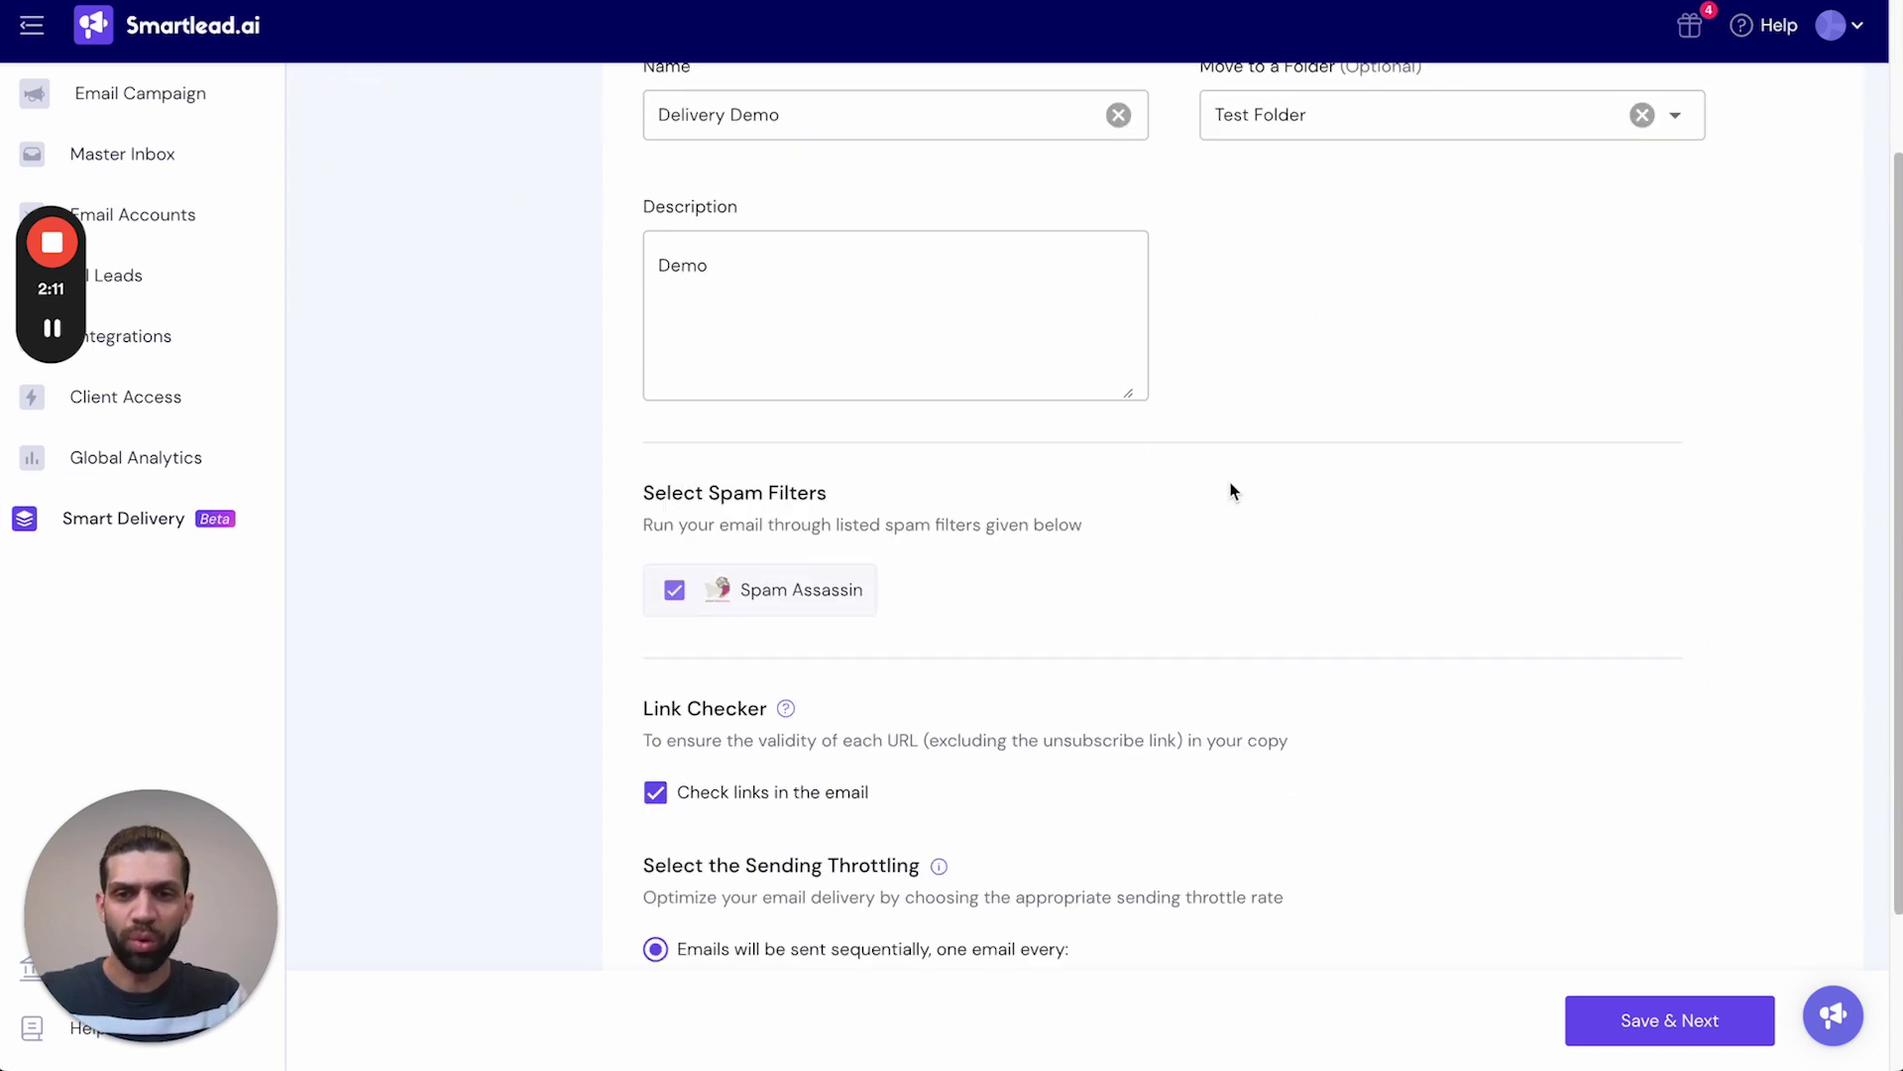
scroll(1233, 489, down, 2)
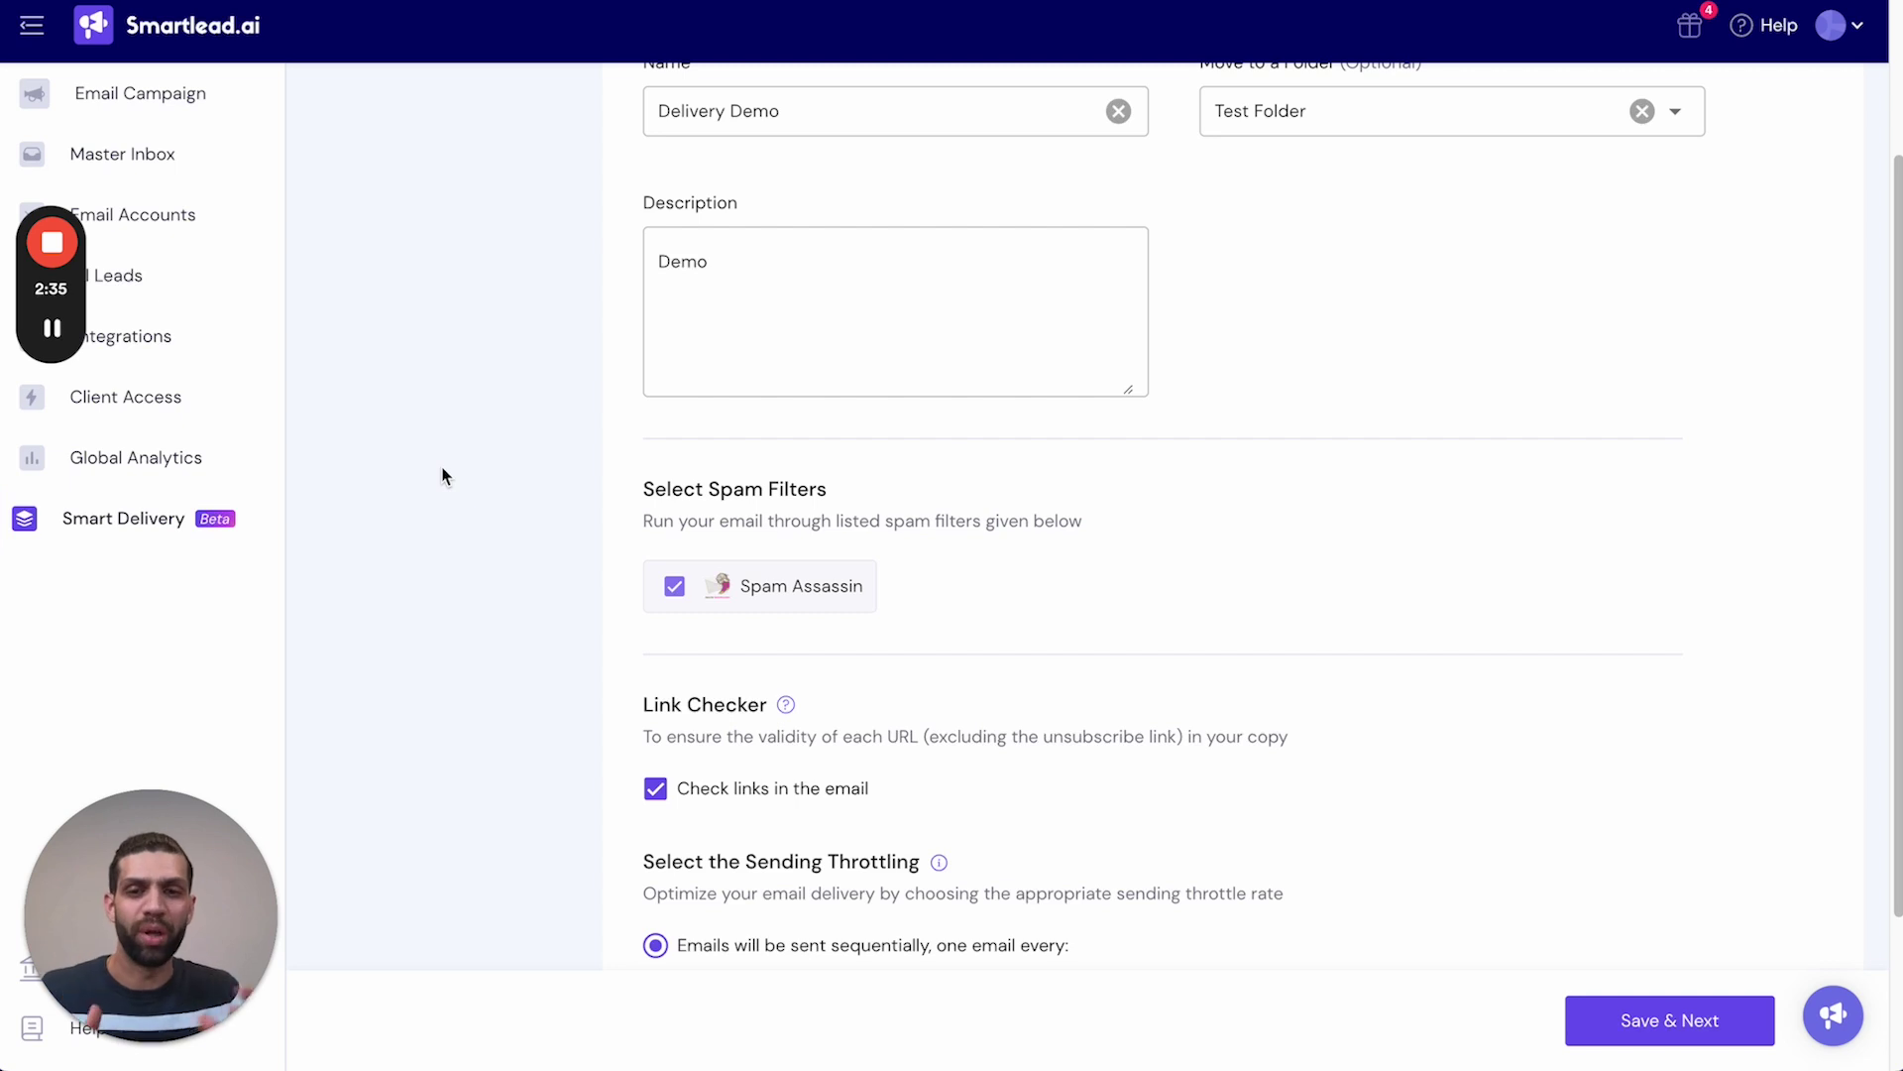
scroll(544, 567, down, 2)
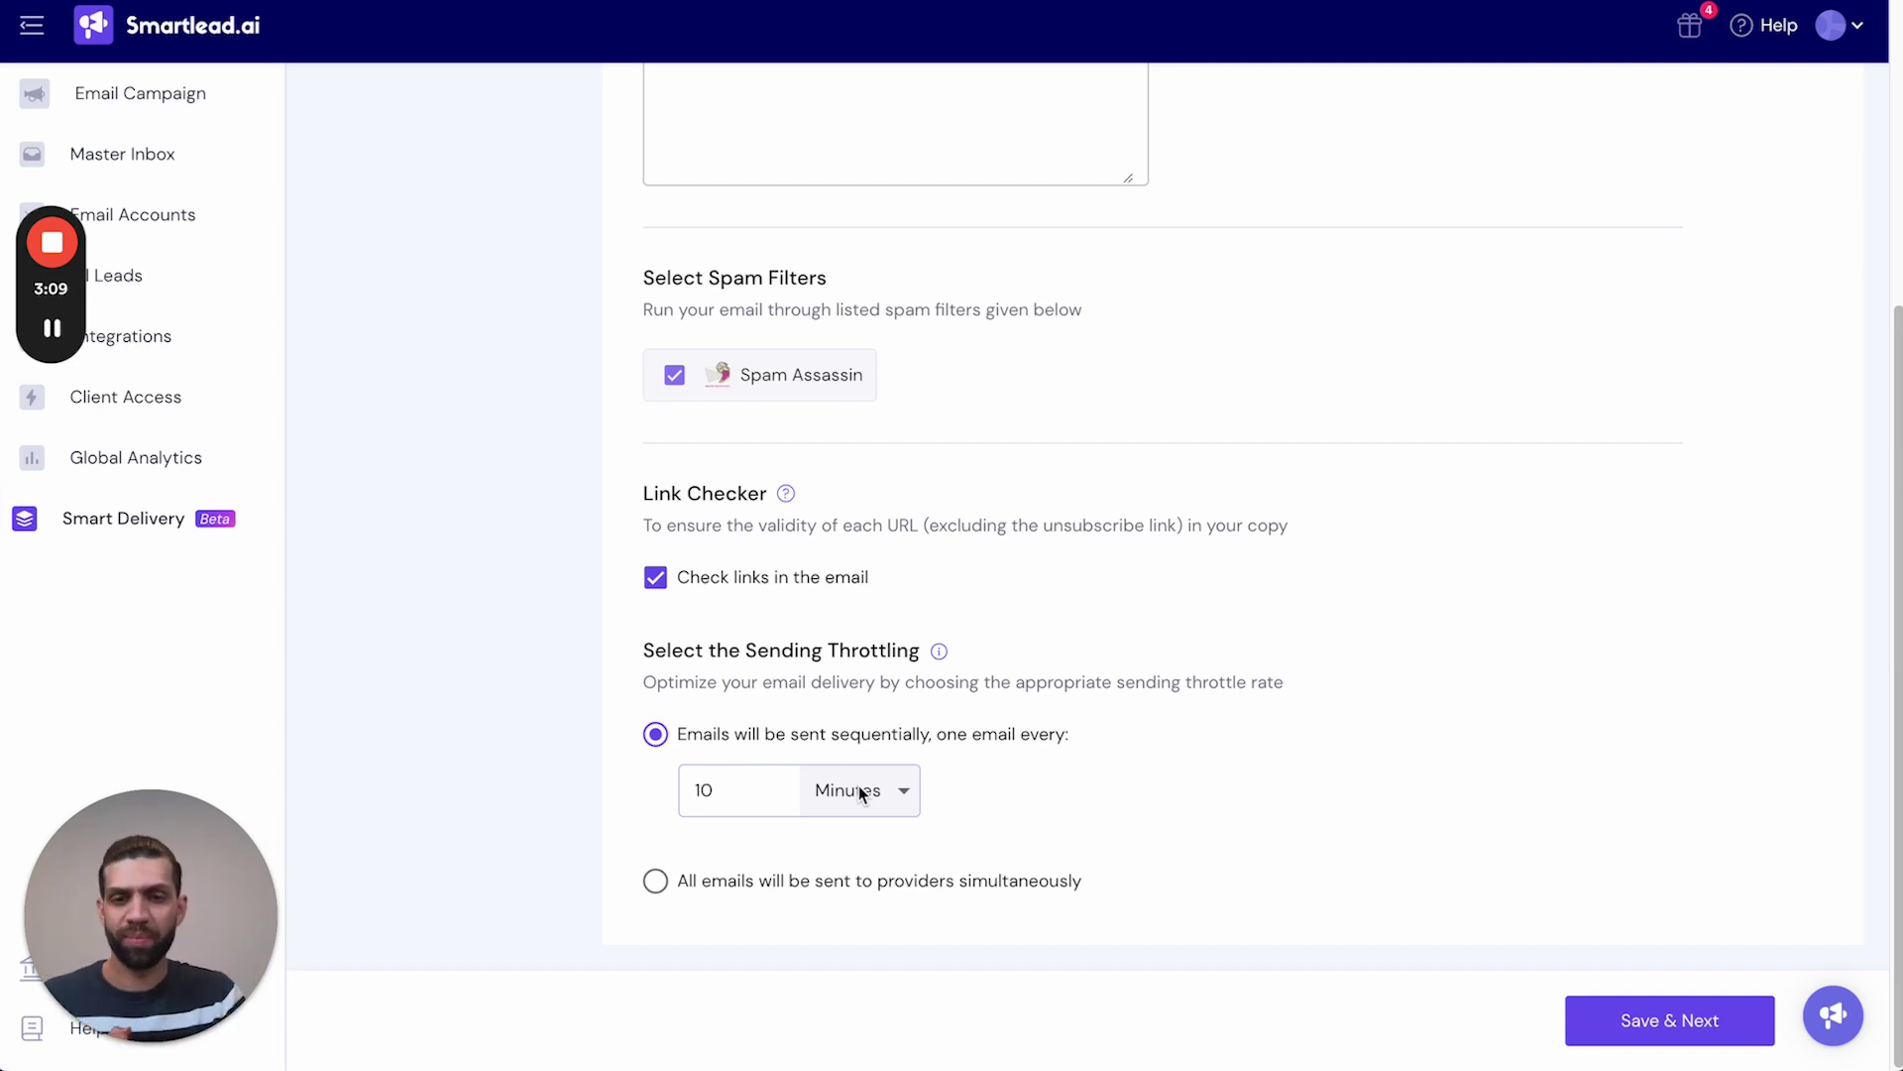
click(751, 787)
key(BackSpace)
key(BackSpace)
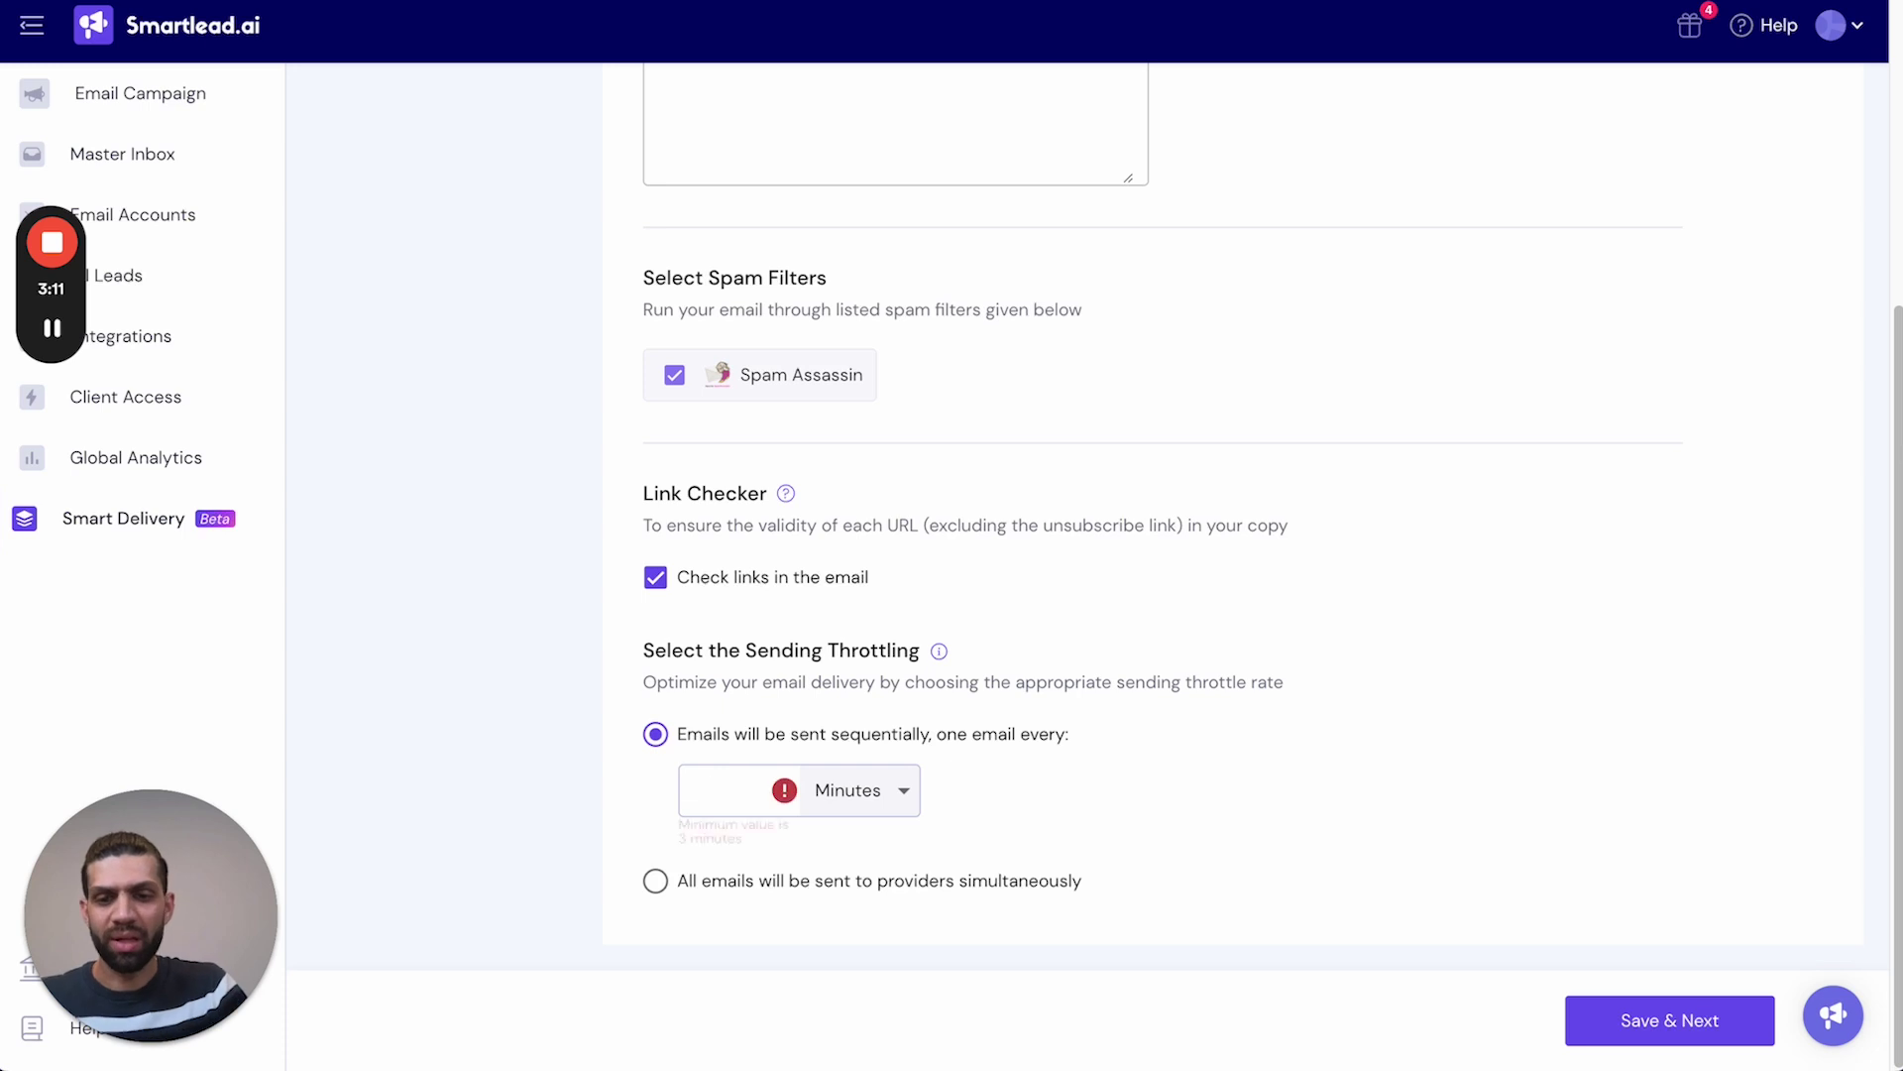
text(5)
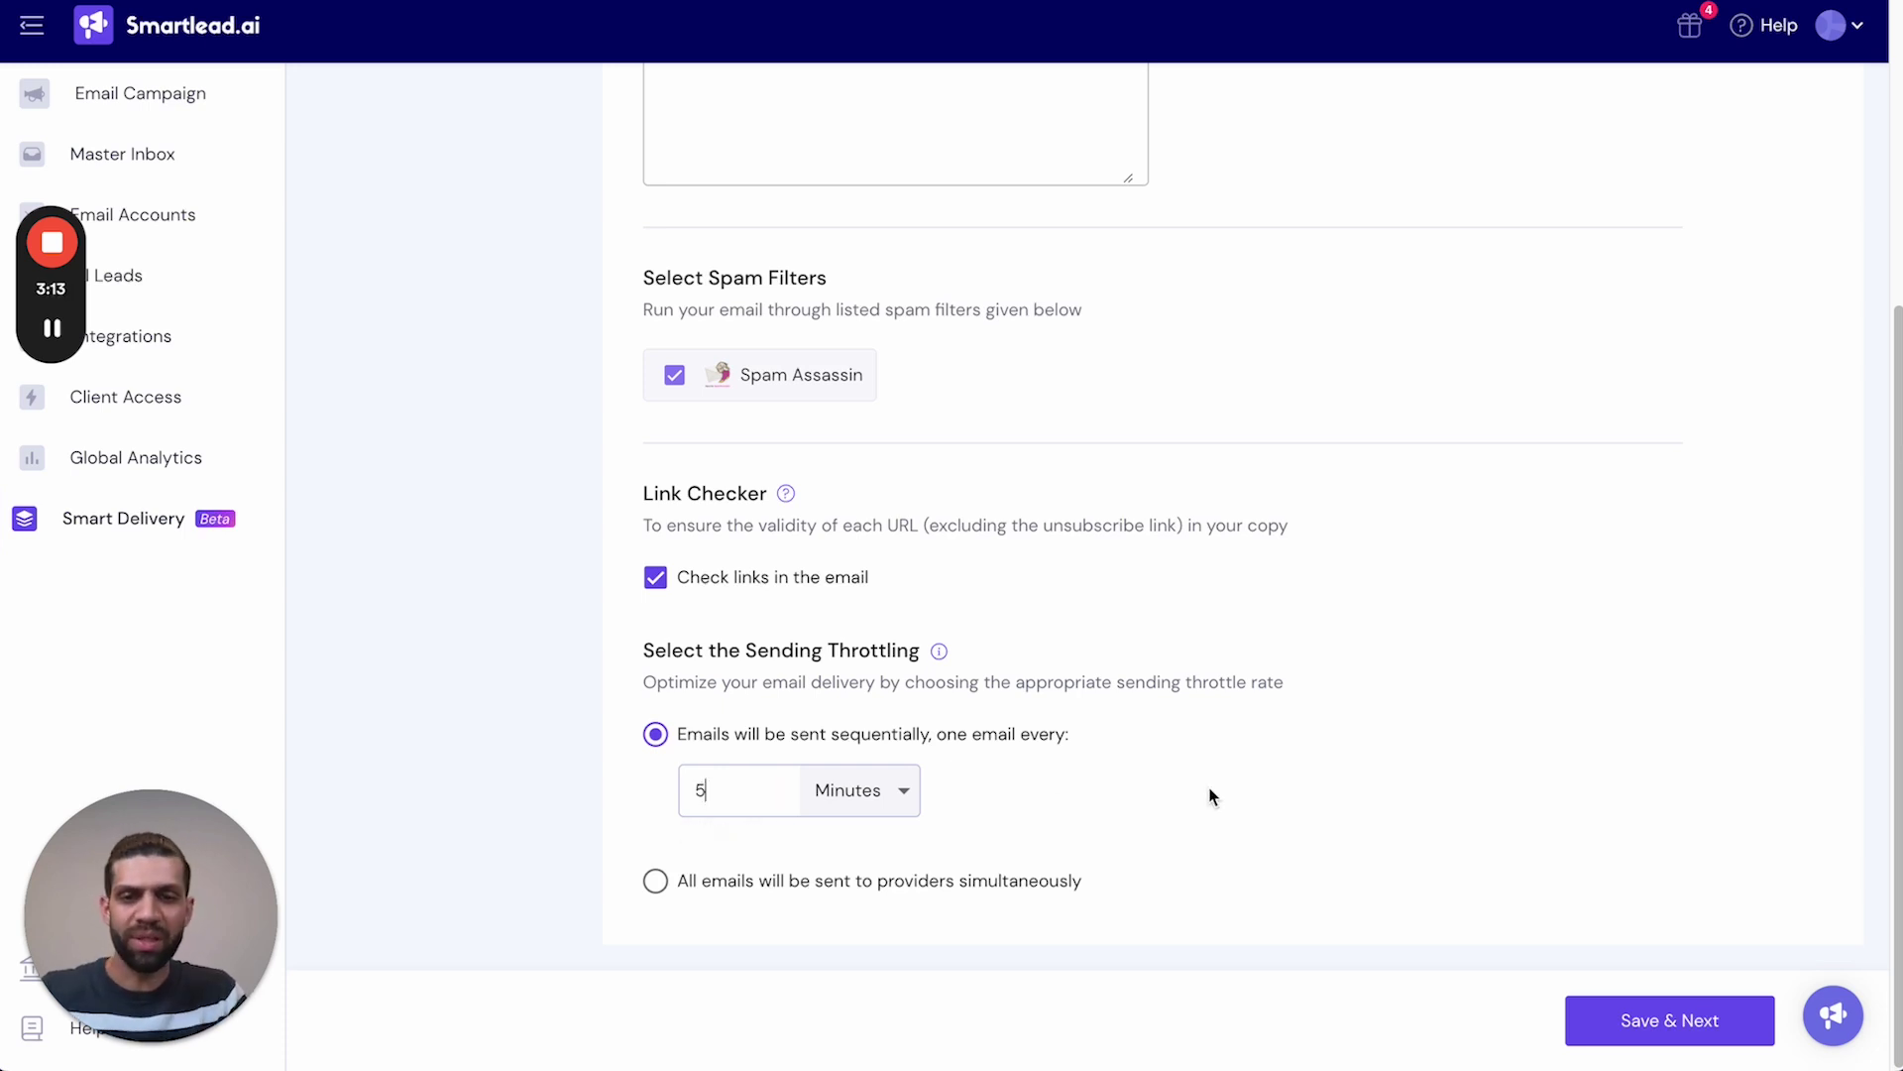
mouse_move(656, 884)
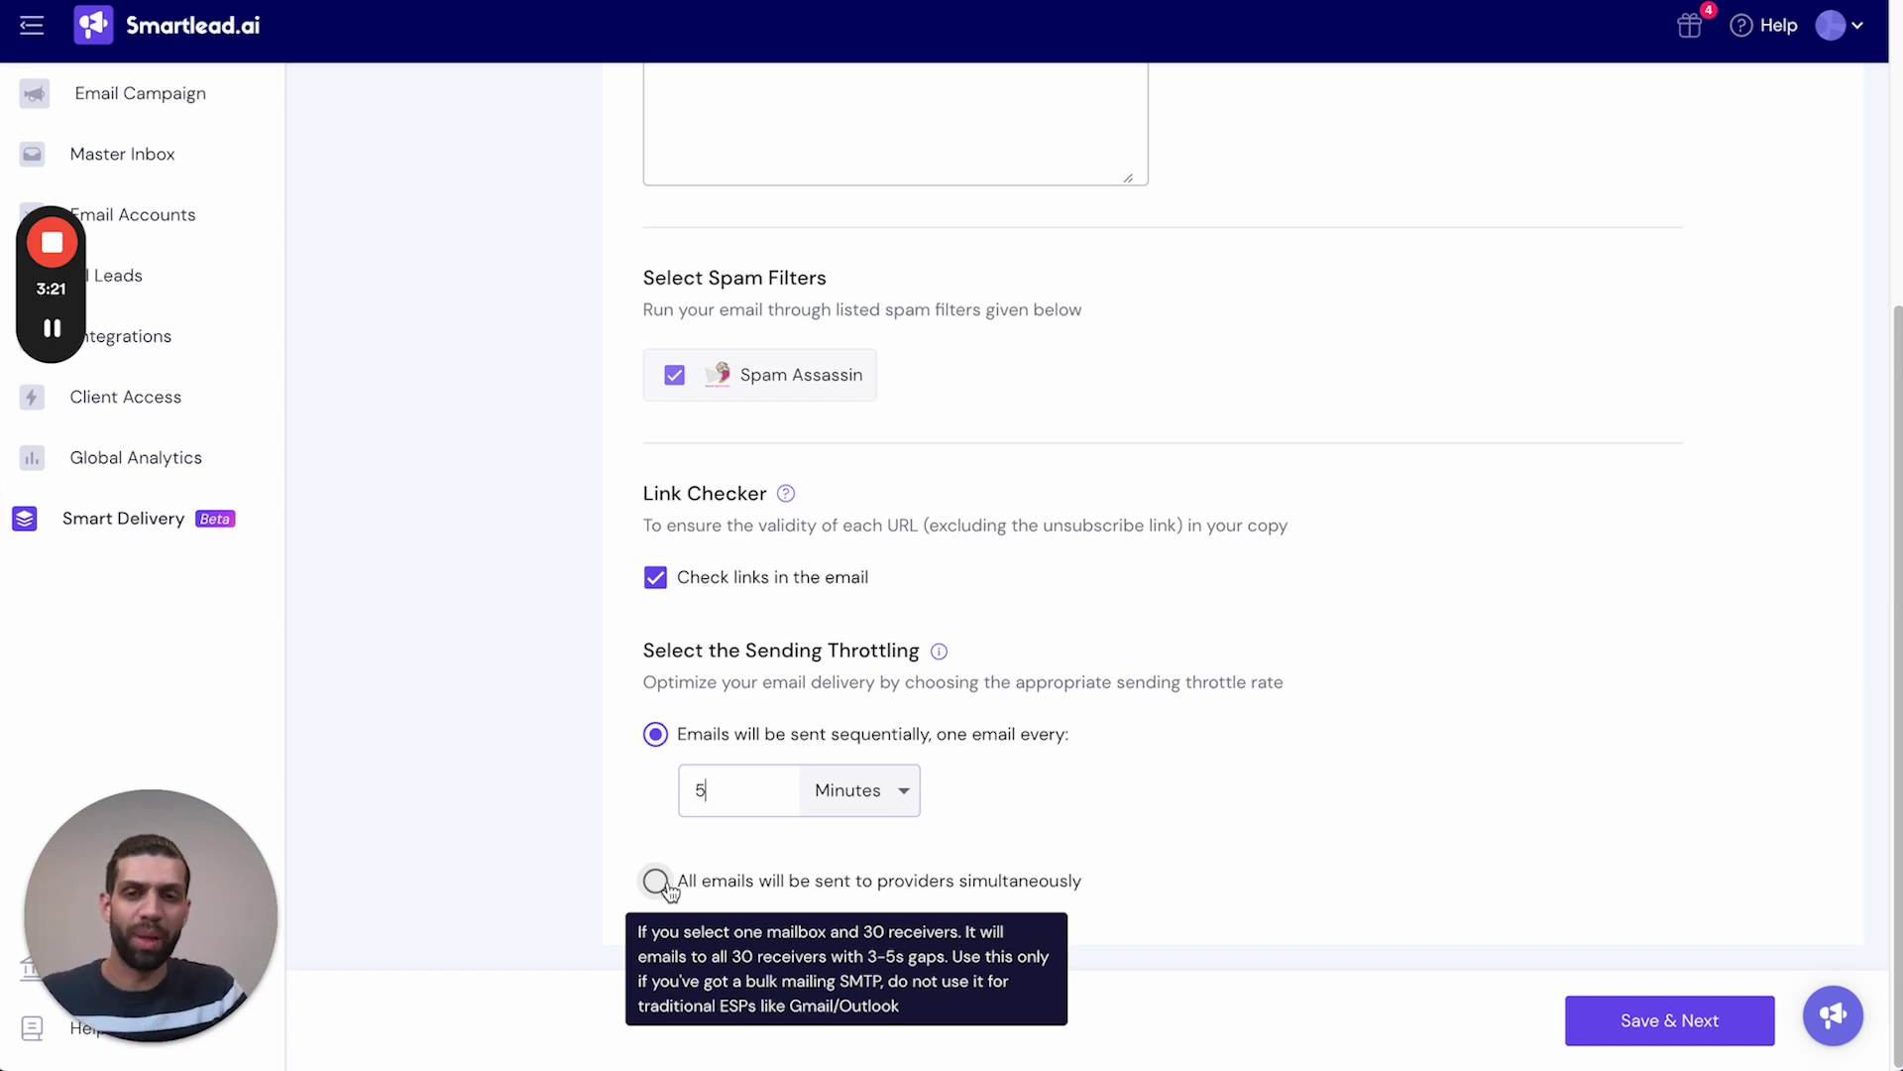
click(655, 881)
click(655, 733)
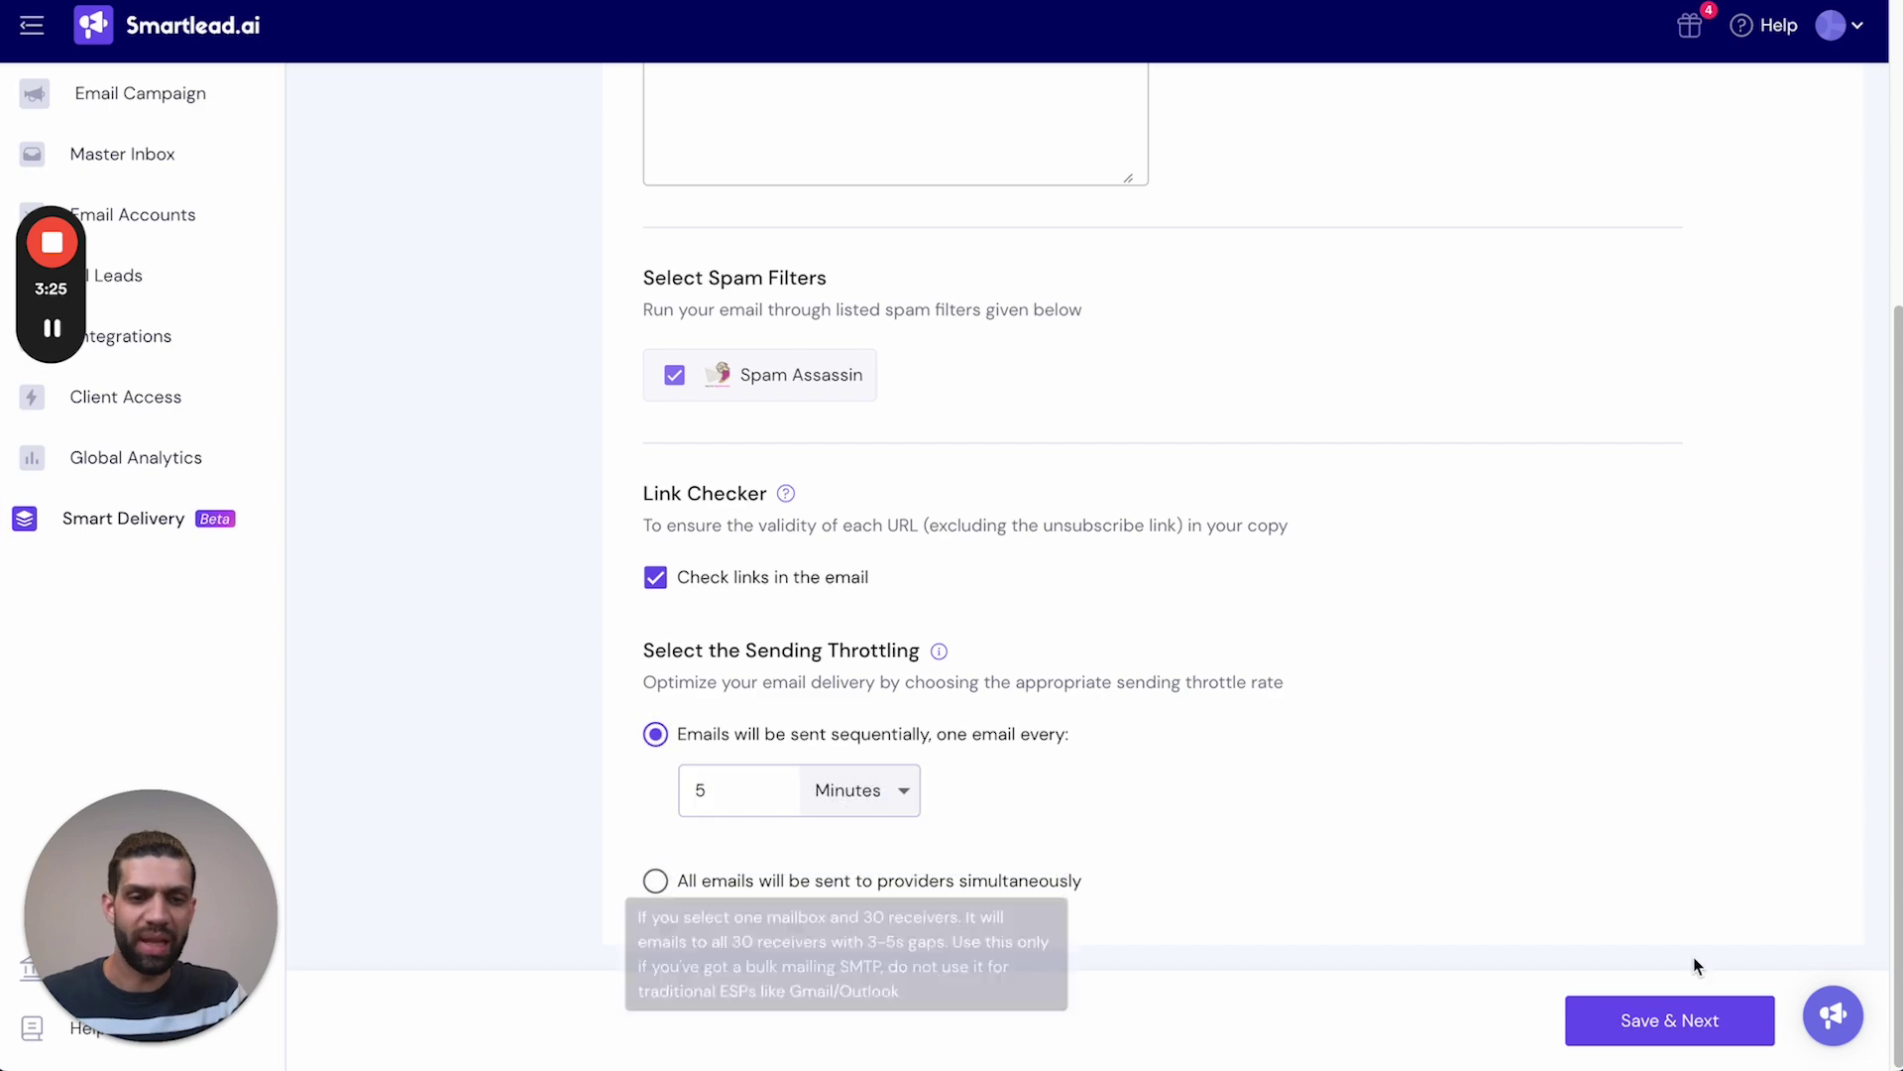
Save the general details and select the Delivery Test - Demo campaign with sequence Email 1 - B for testing
click(1675, 1021)
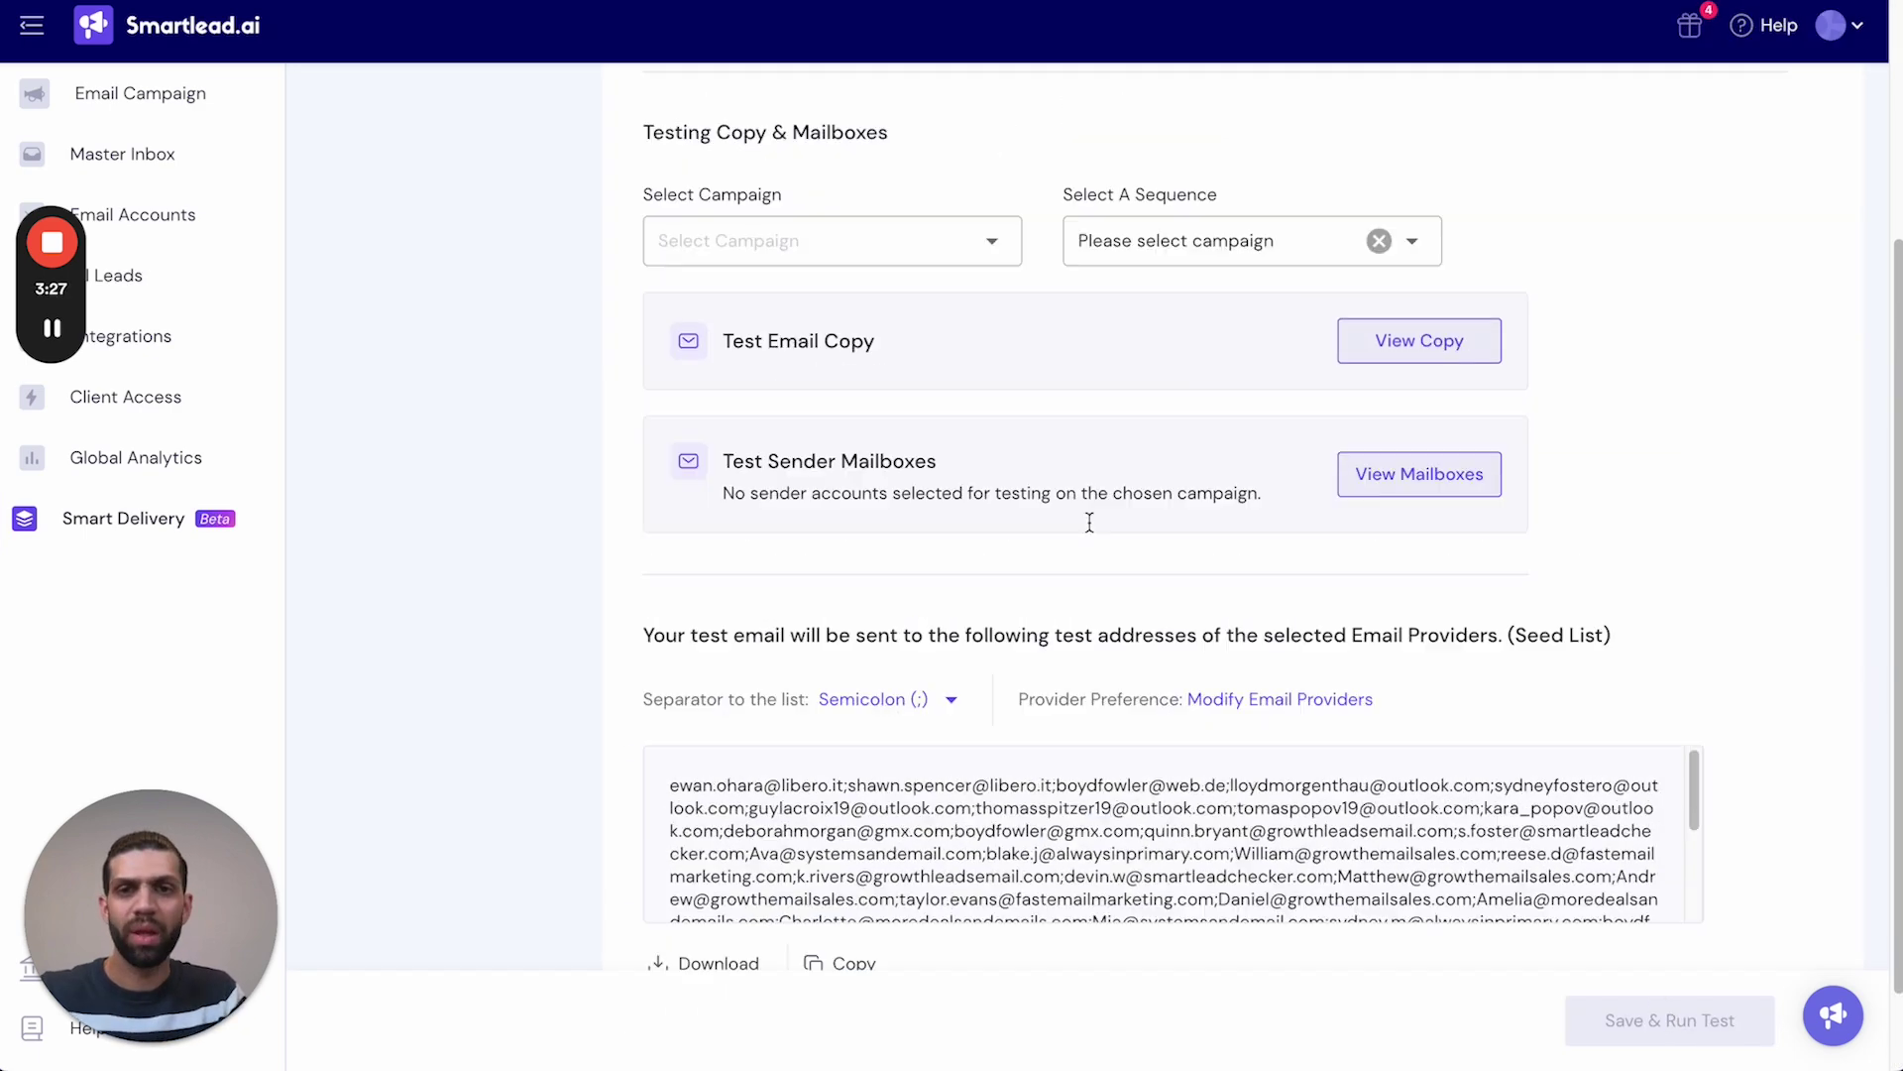
click(832, 590)
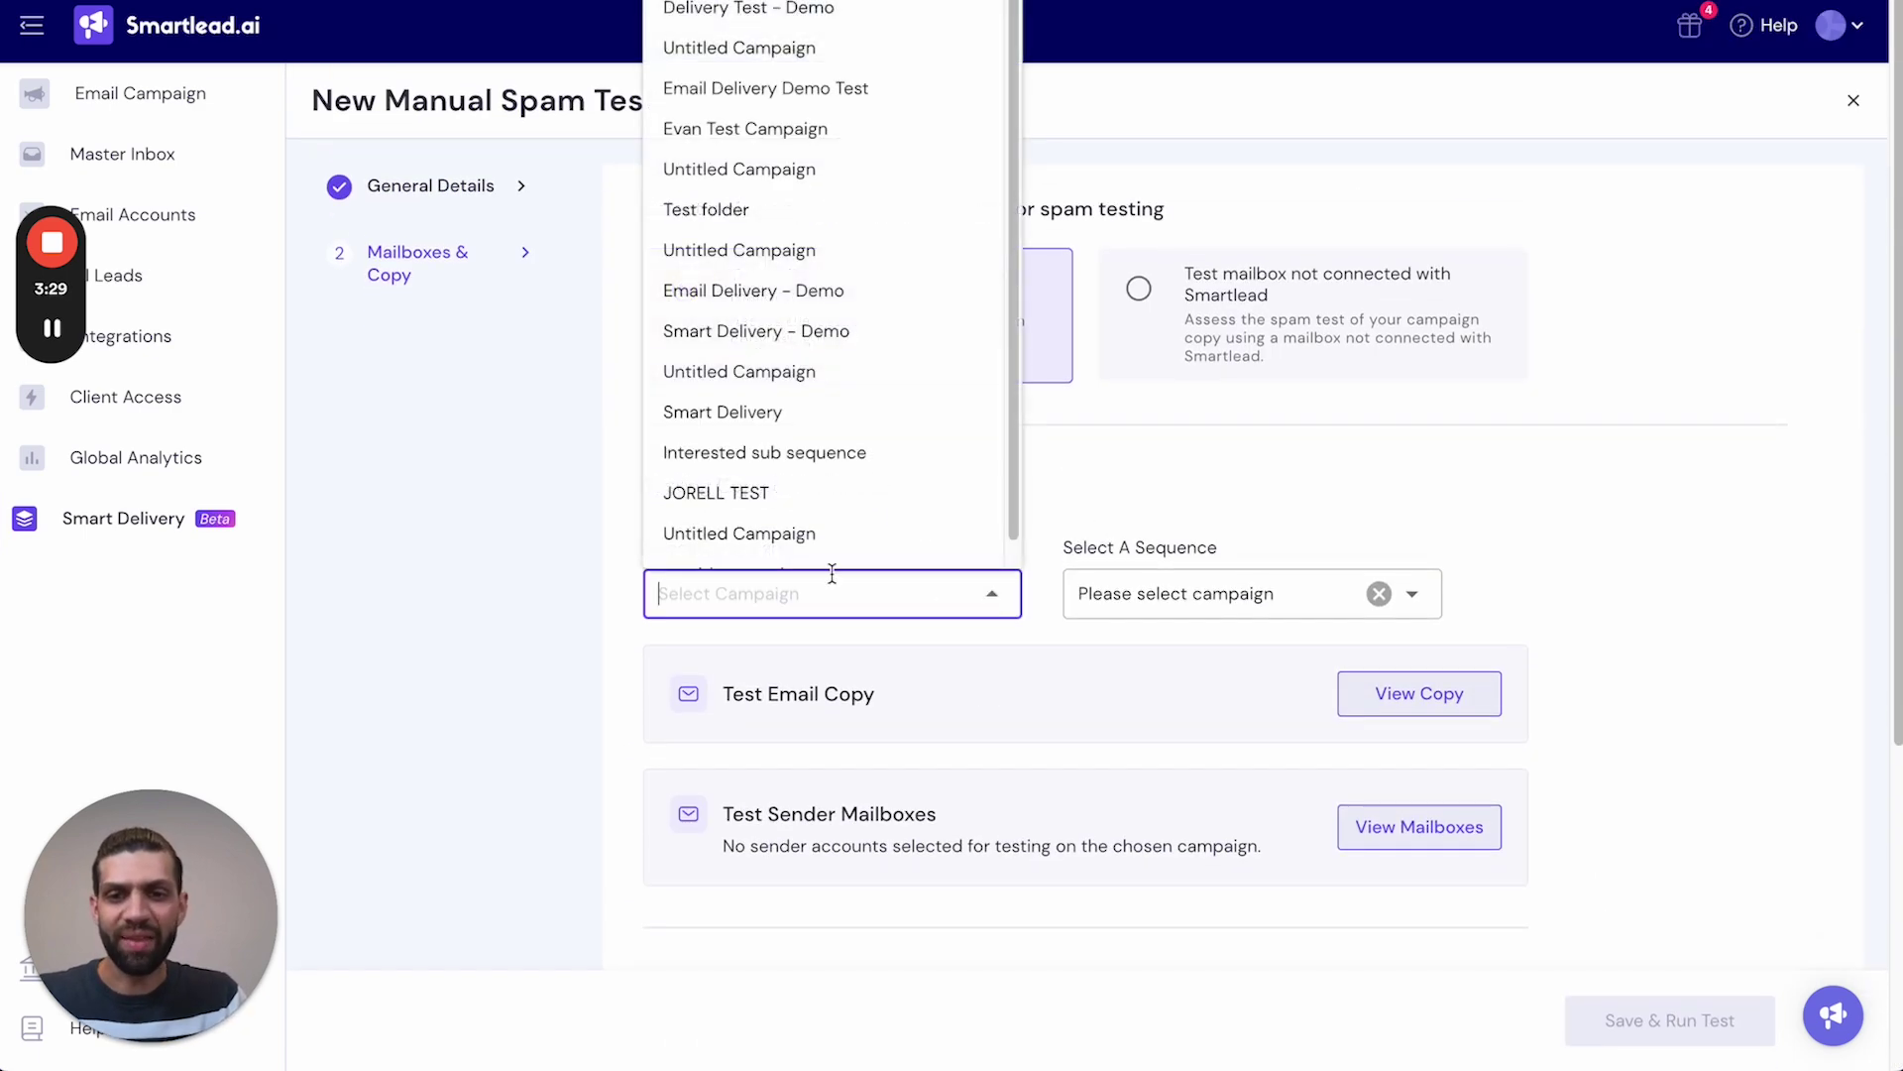
click(806, 20)
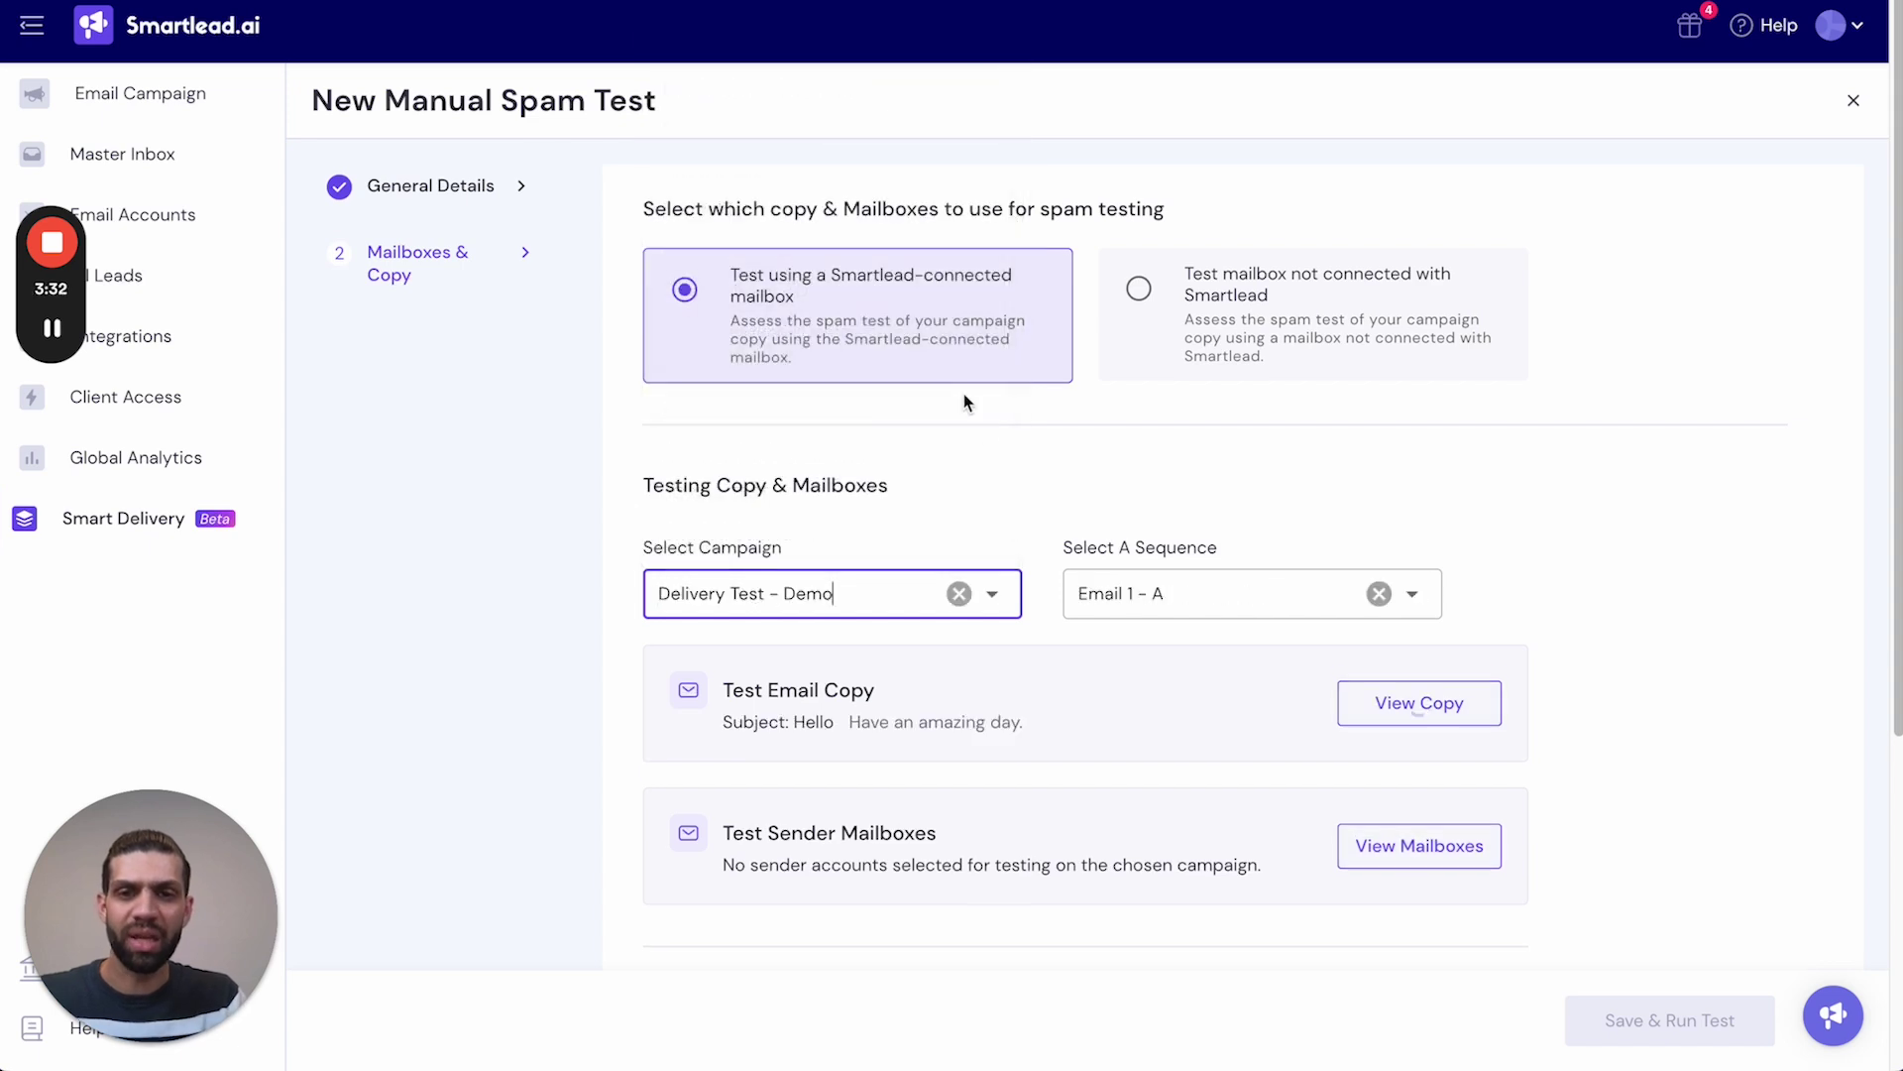
click(1400, 600)
click(1231, 677)
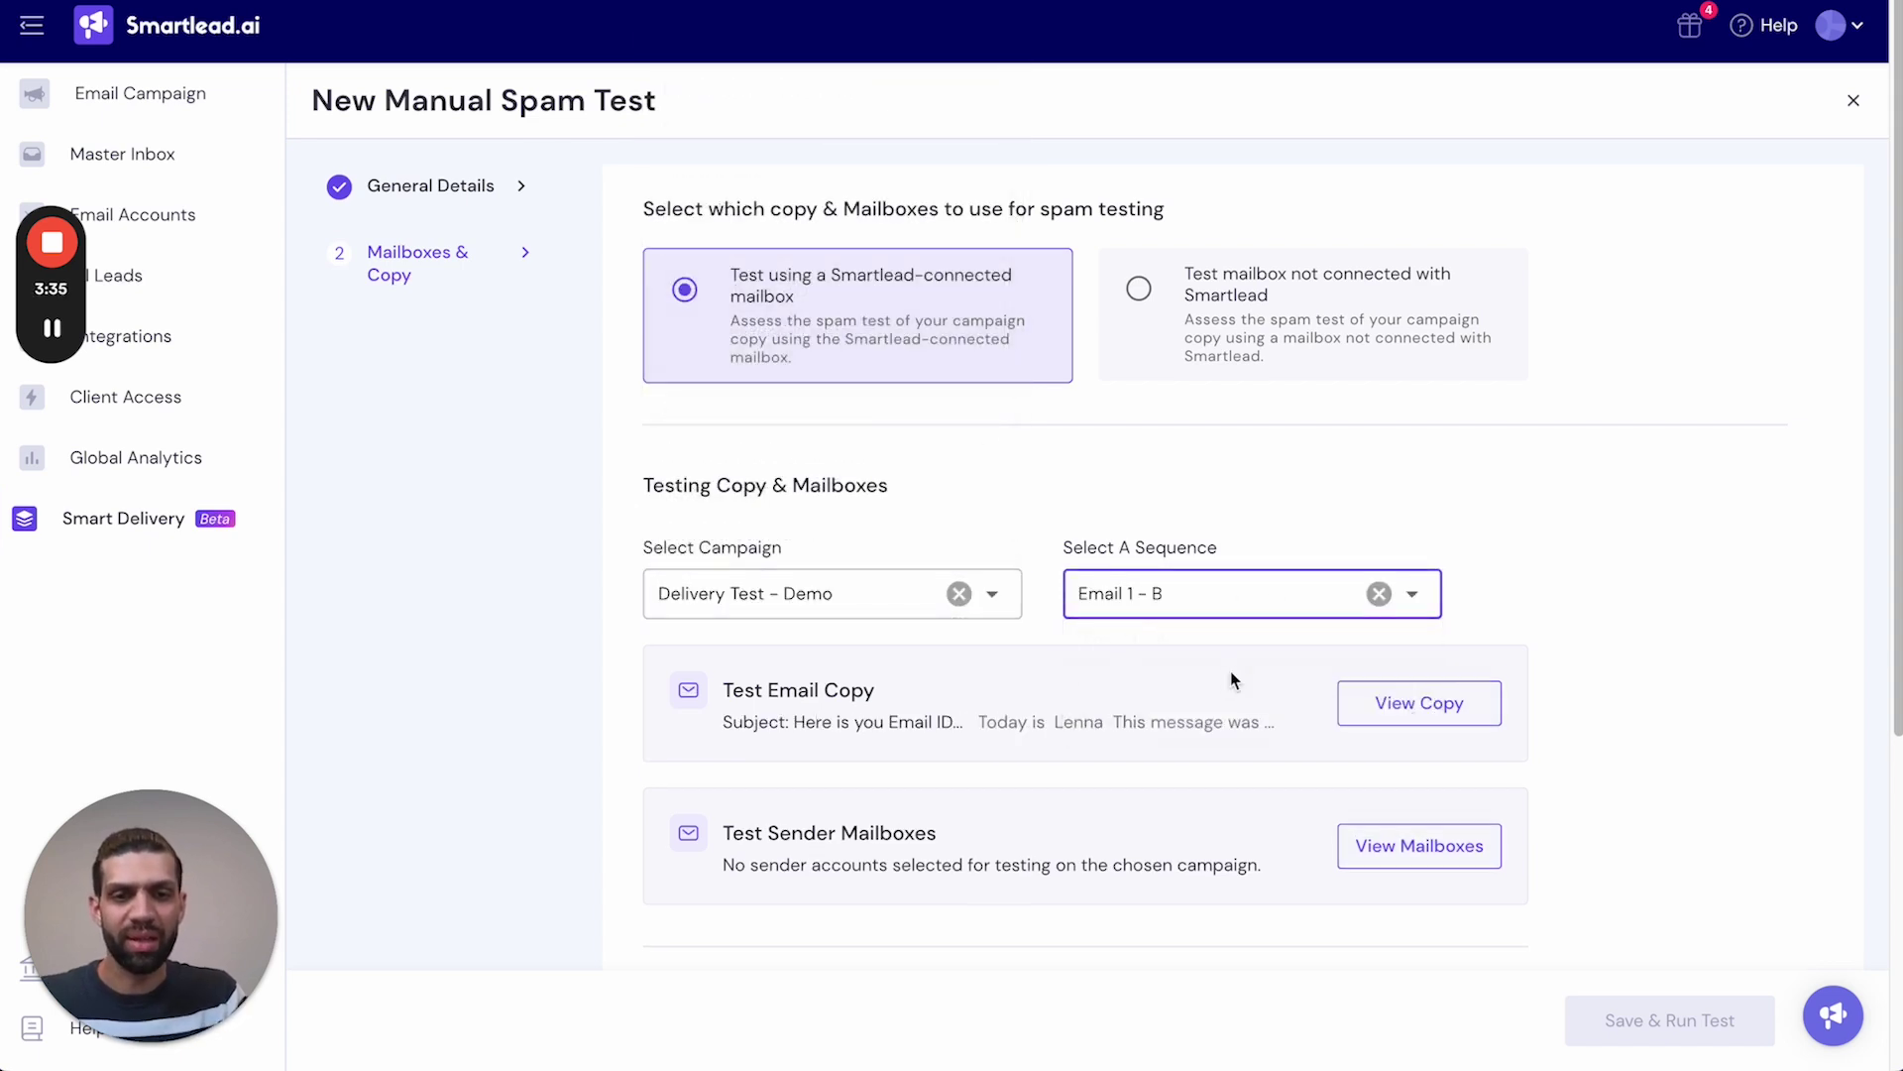
Preview the test email copy and check how the variables in its subject line are filled in
click(1386, 705)
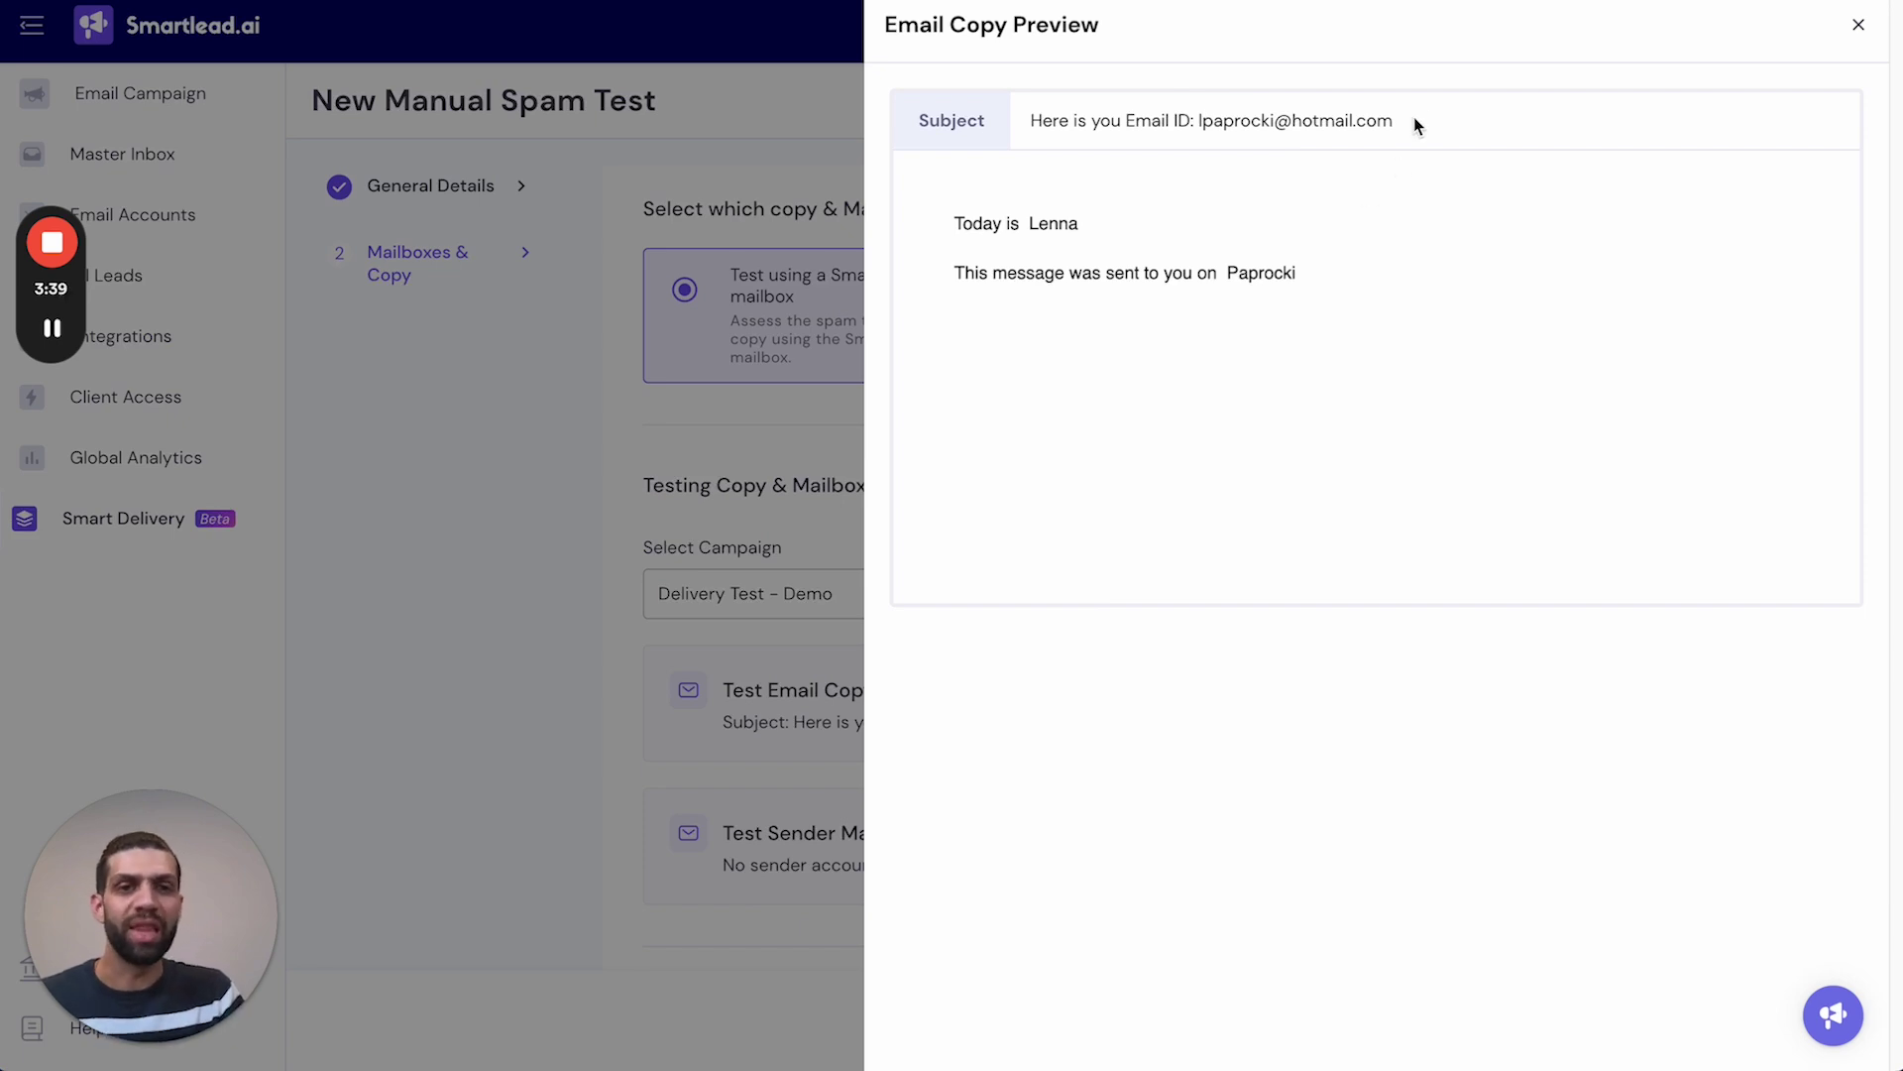
drag(1413, 117, 1202, 109)
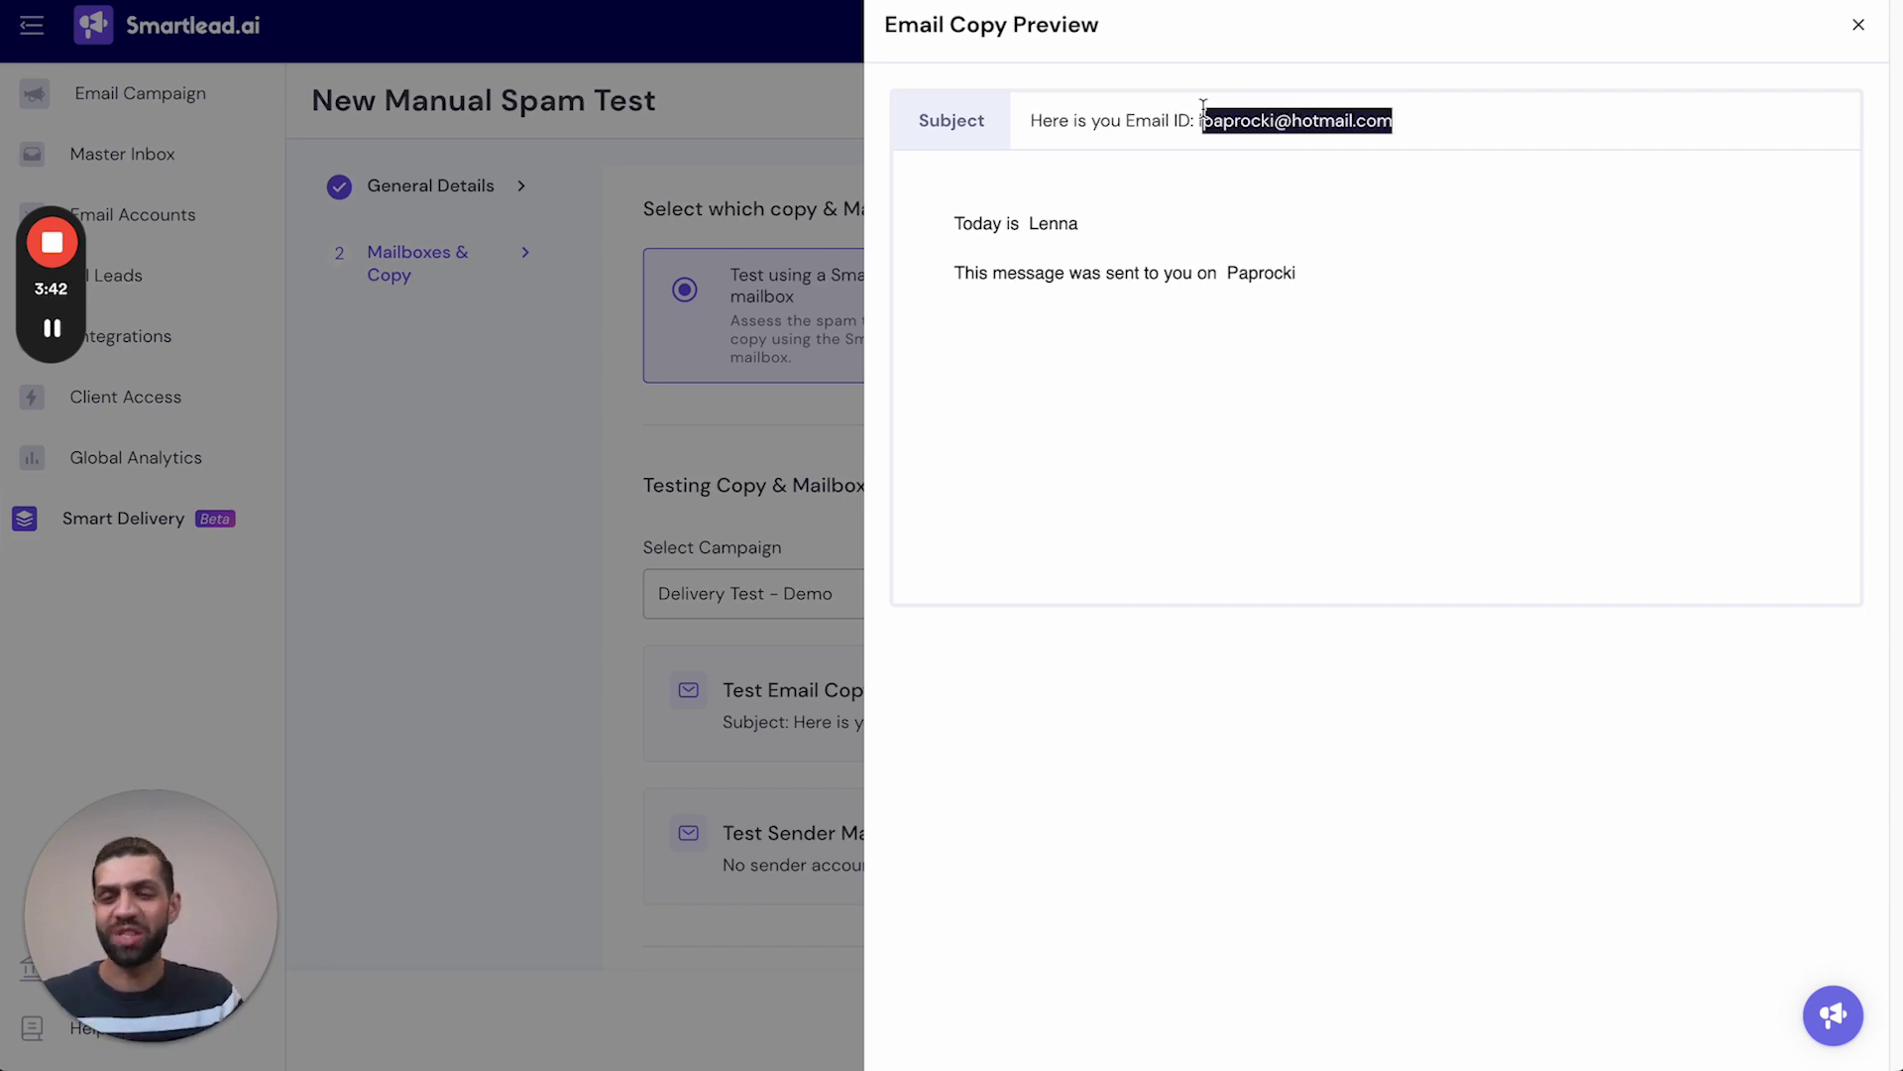
click(854, 392)
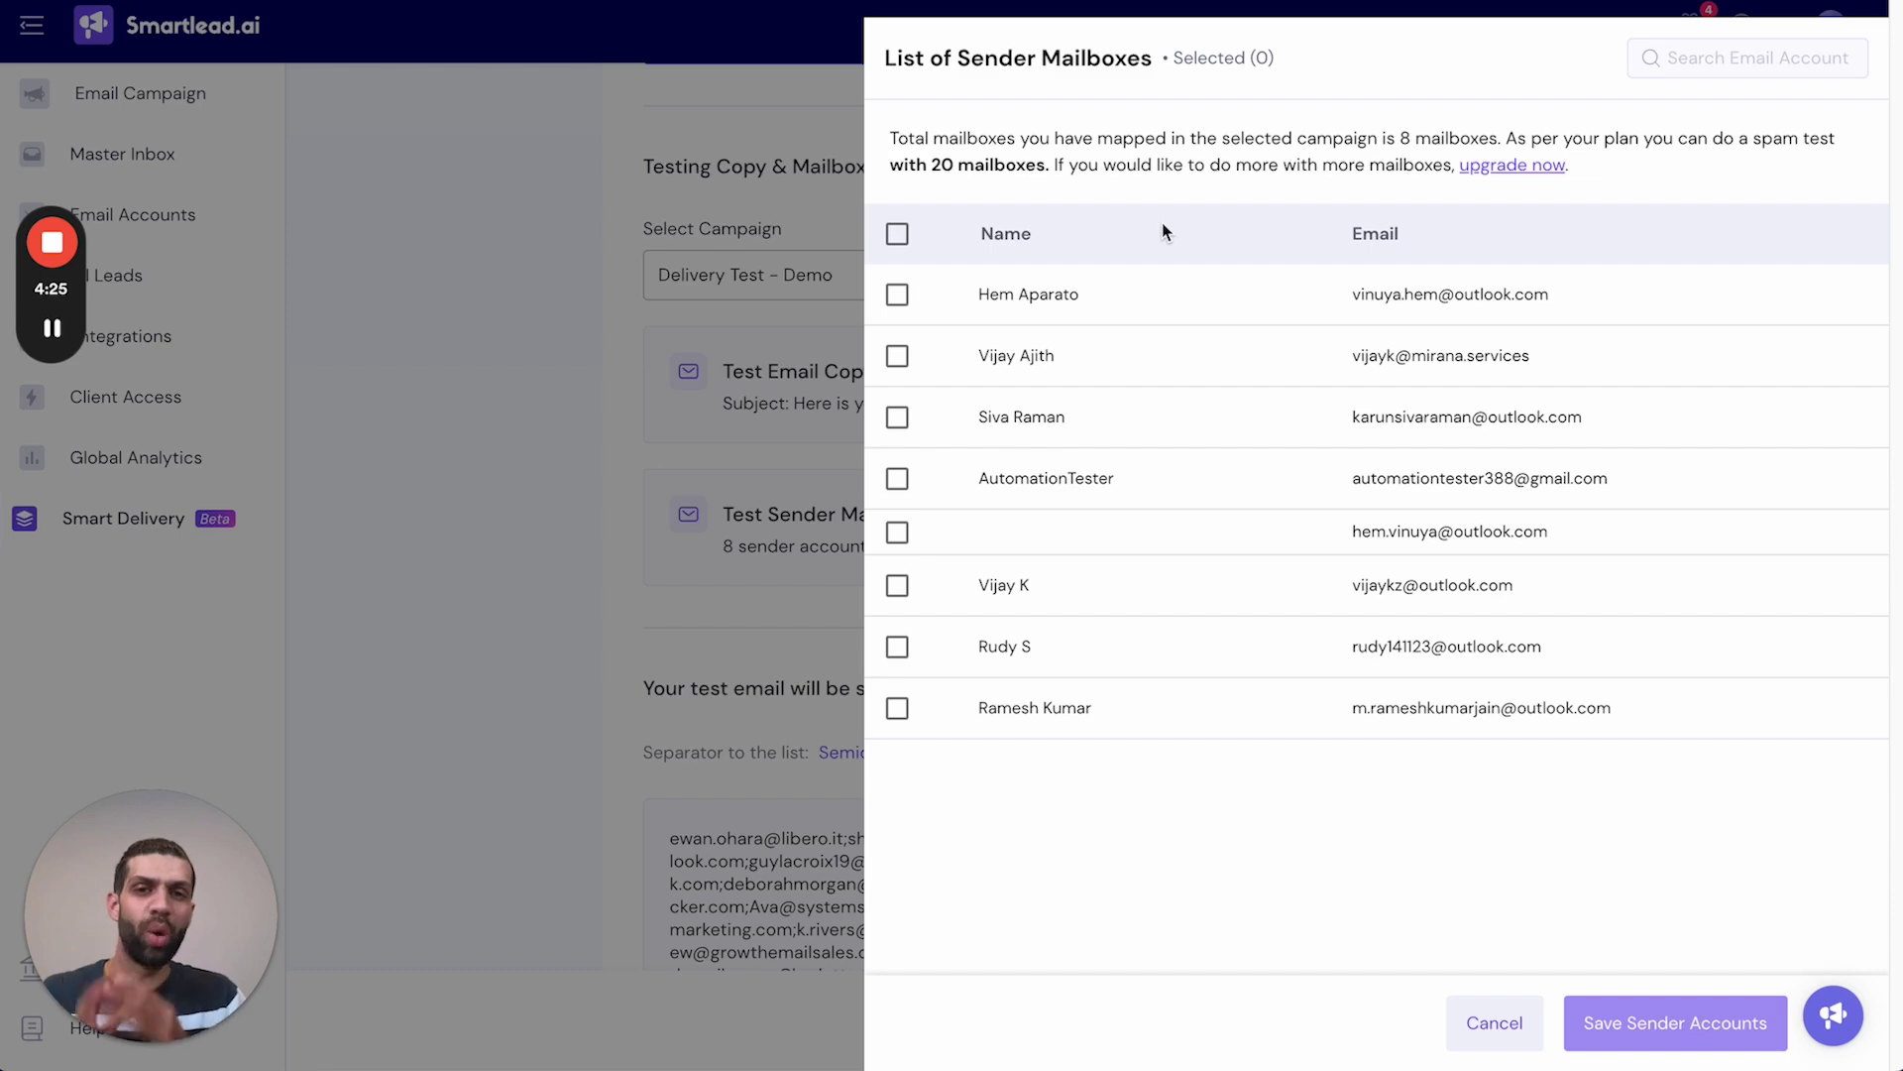
Select all of the campaign's sender mailboxes for the spam test and save the sender accounts
click(897, 236)
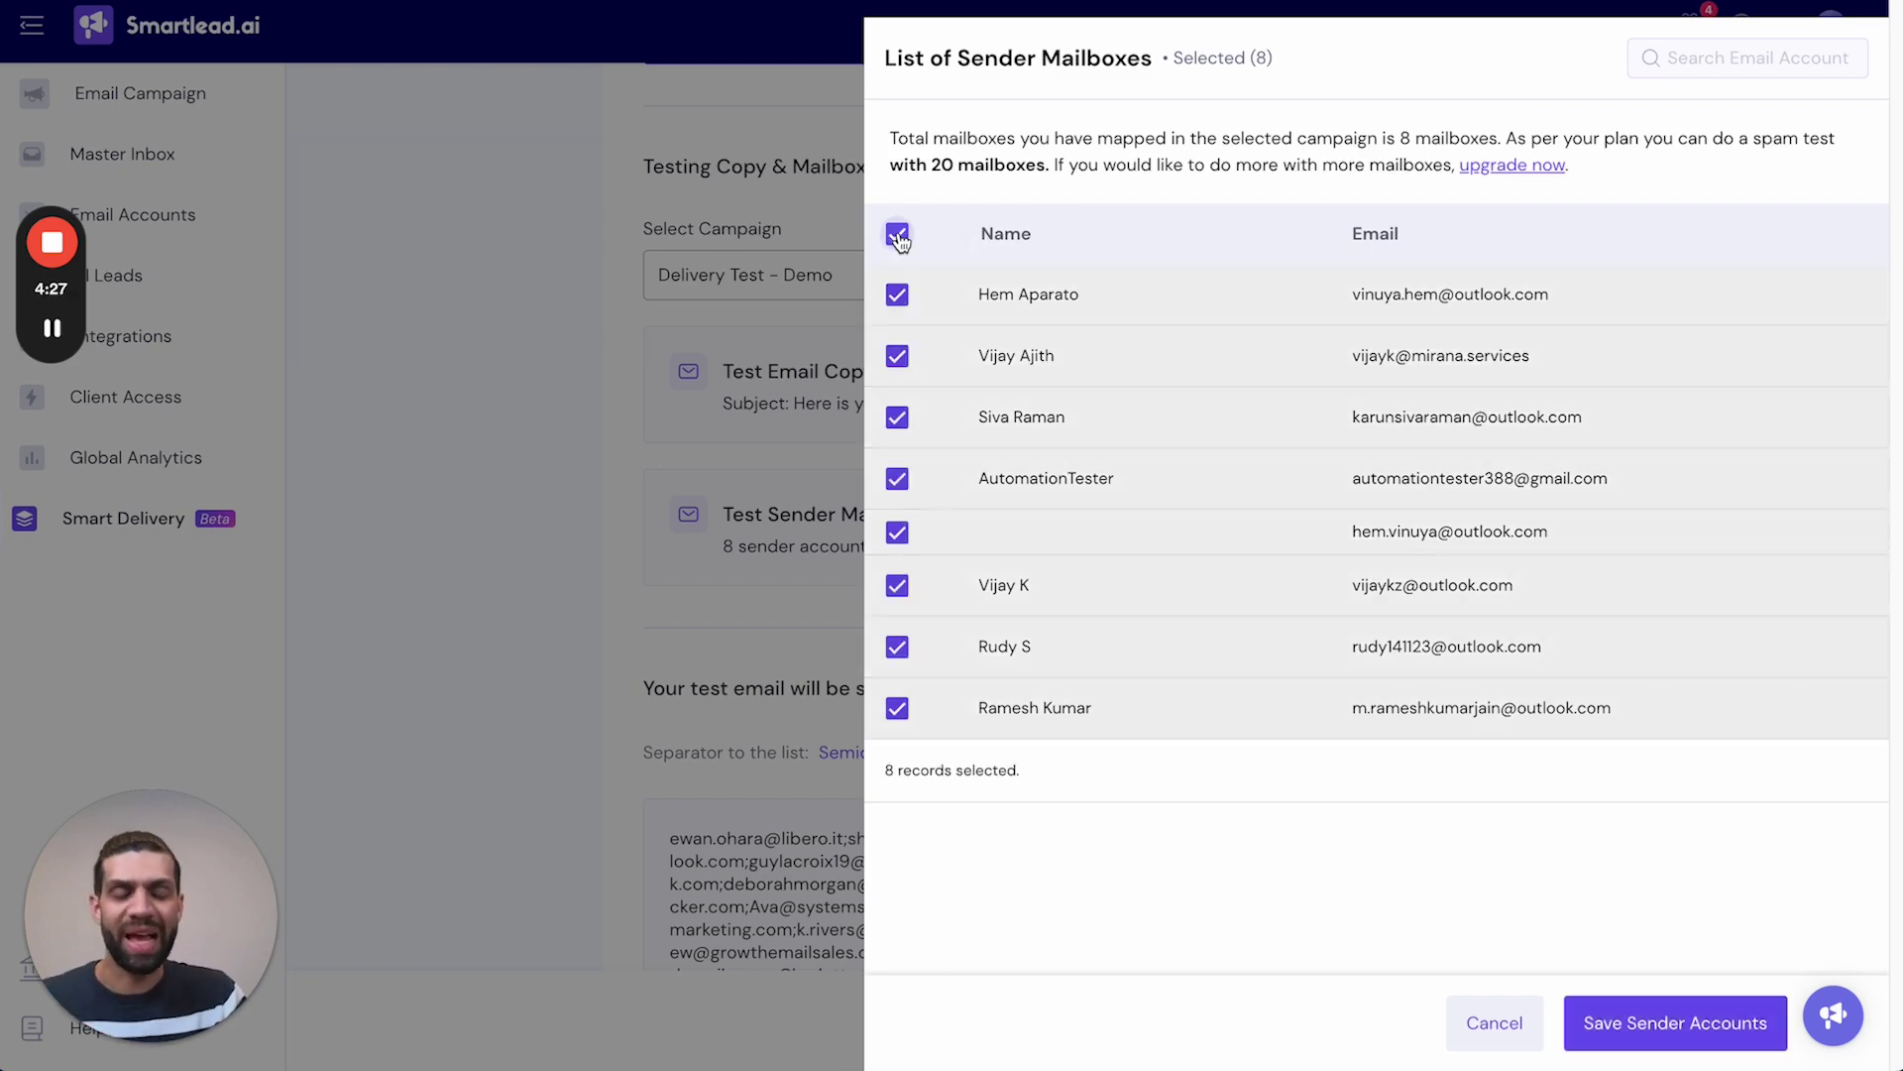
click(1675, 1024)
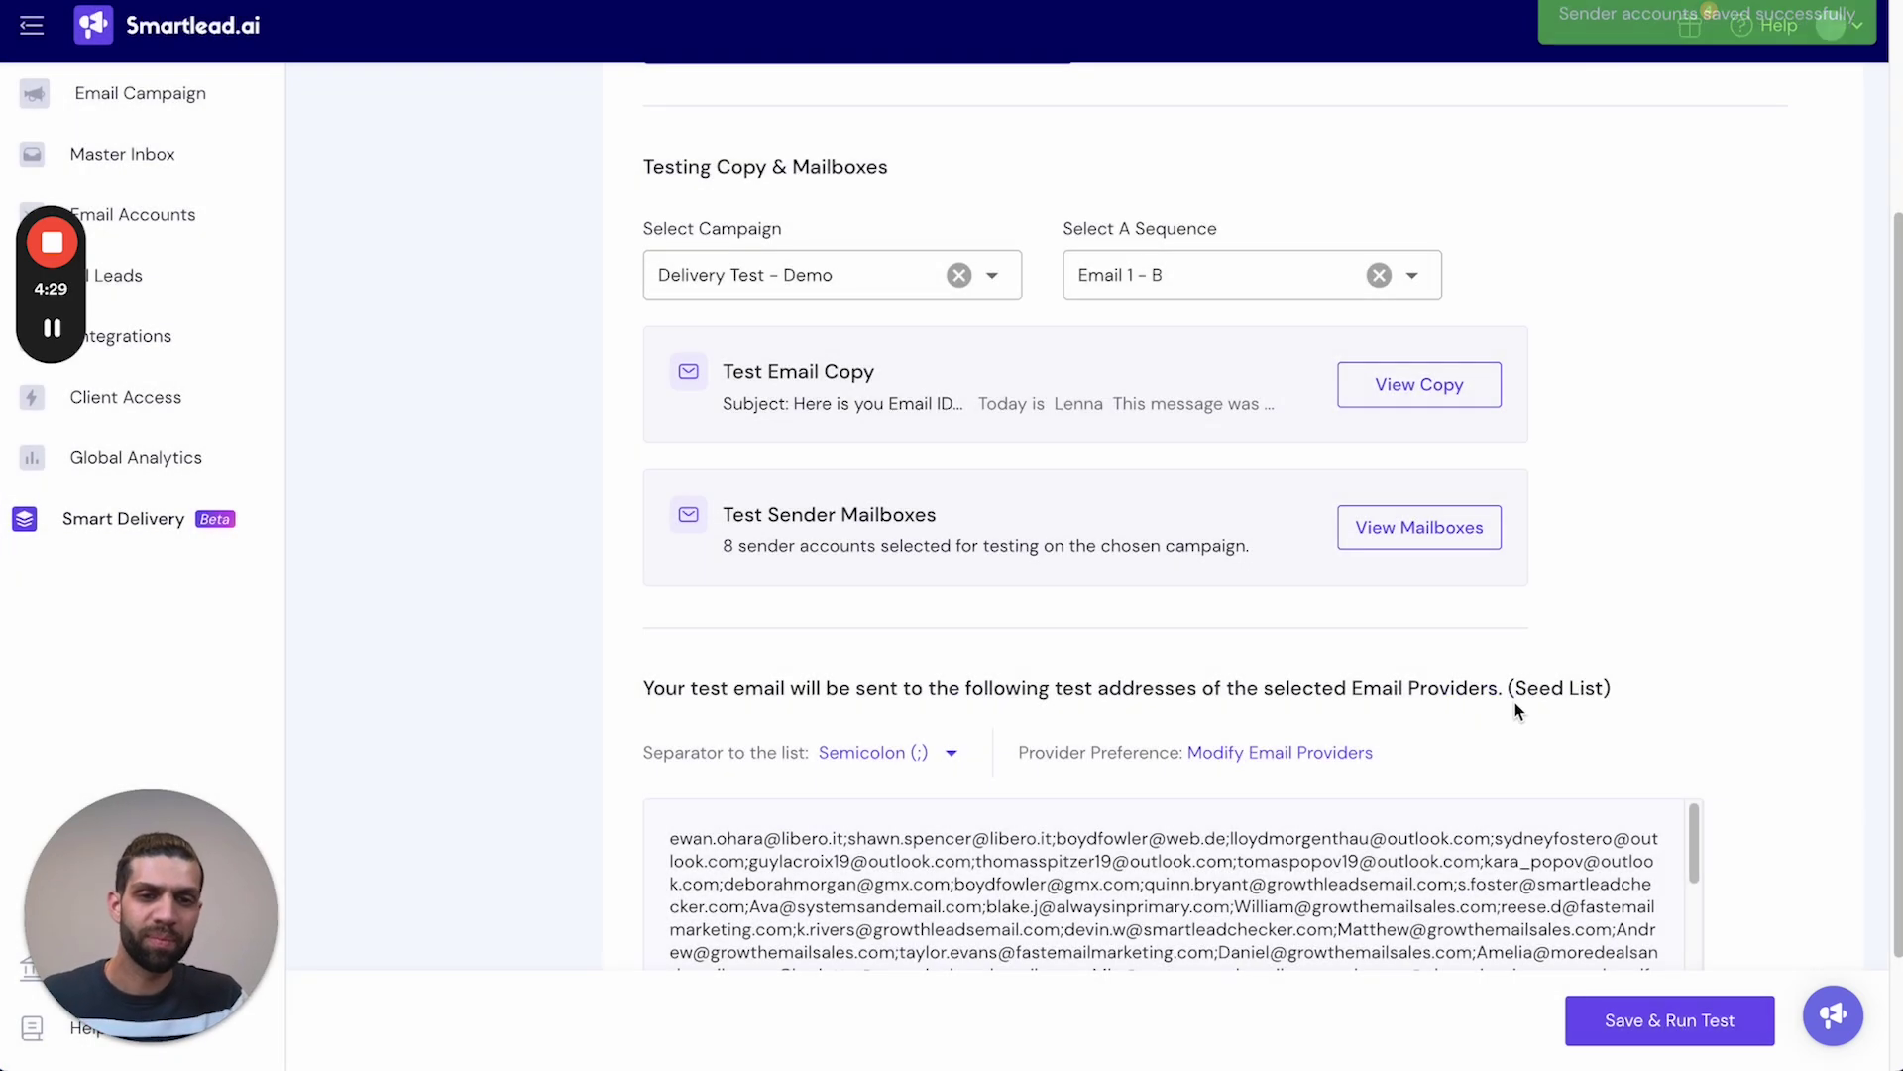
click(1453, 525)
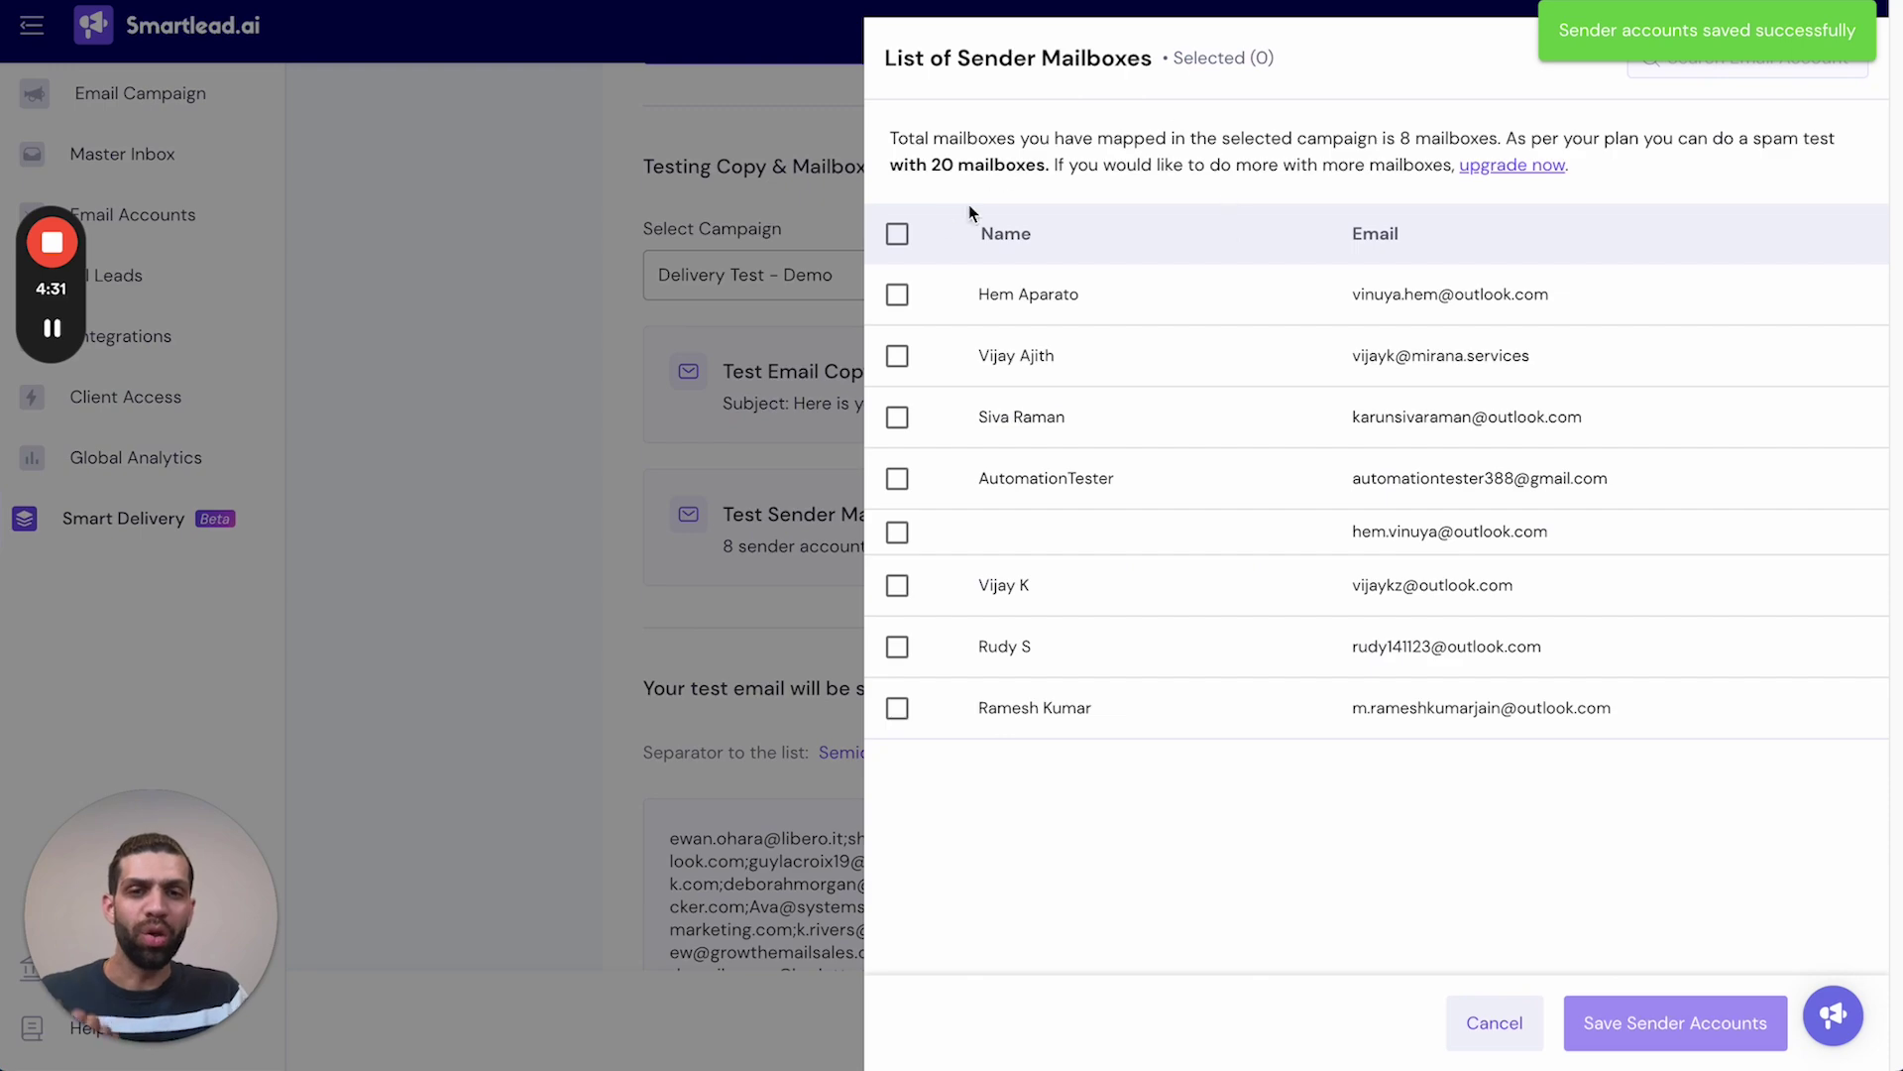
click(899, 236)
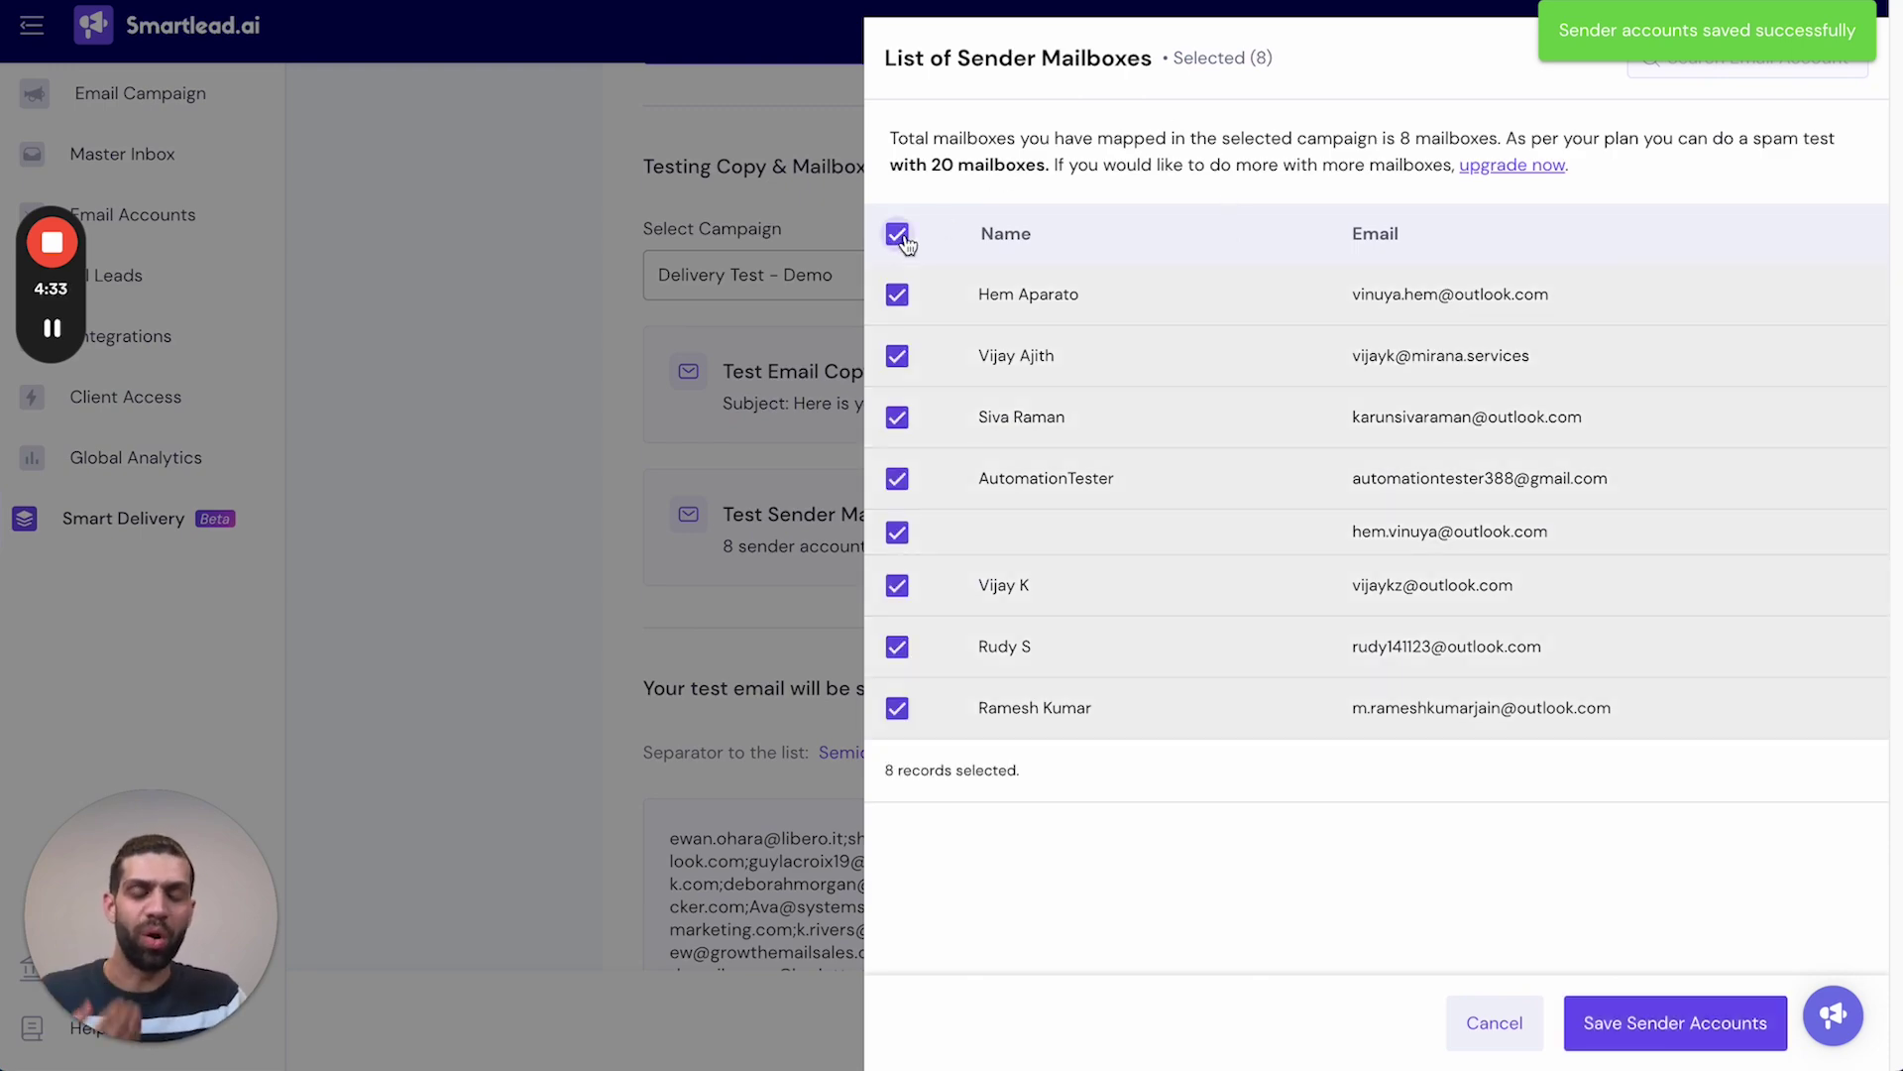
click(1623, 1019)
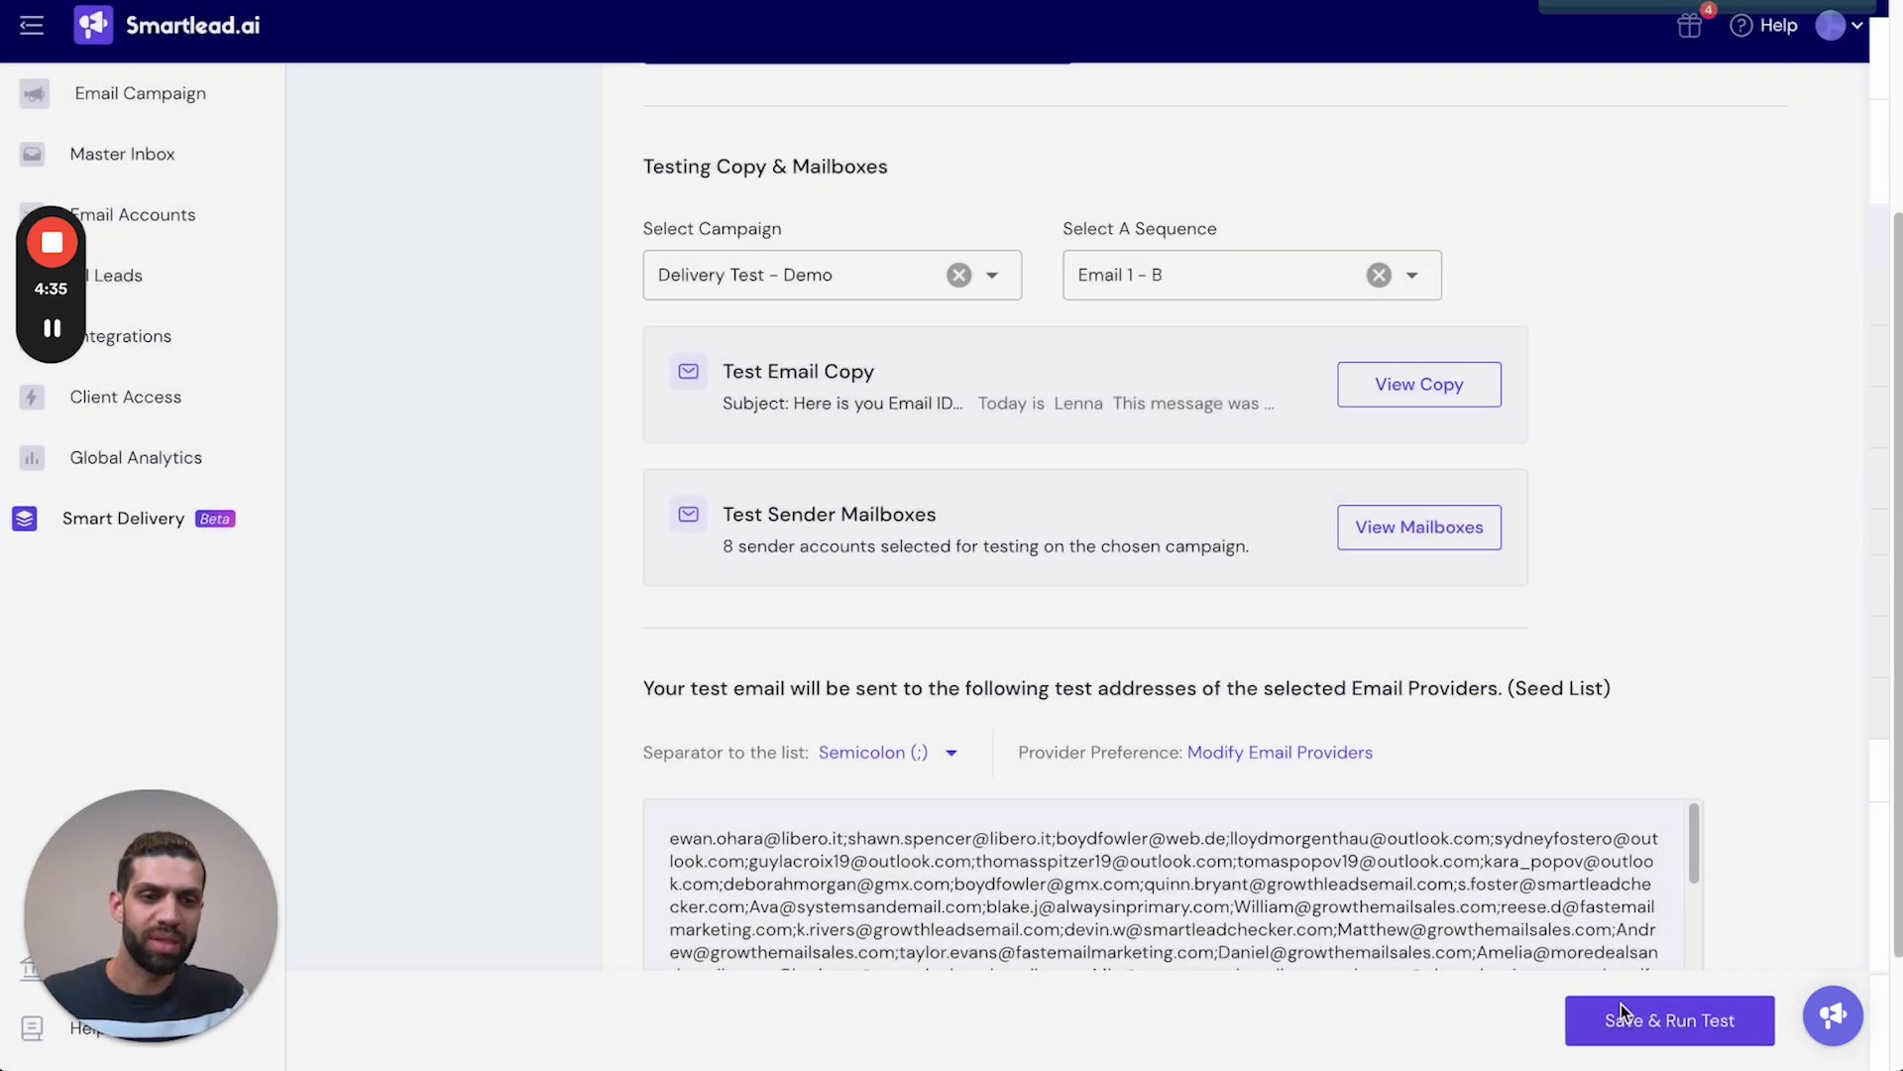
Review and save the seed list's email provider selection, and run the spam test
scroll(1388, 893, down, 10)
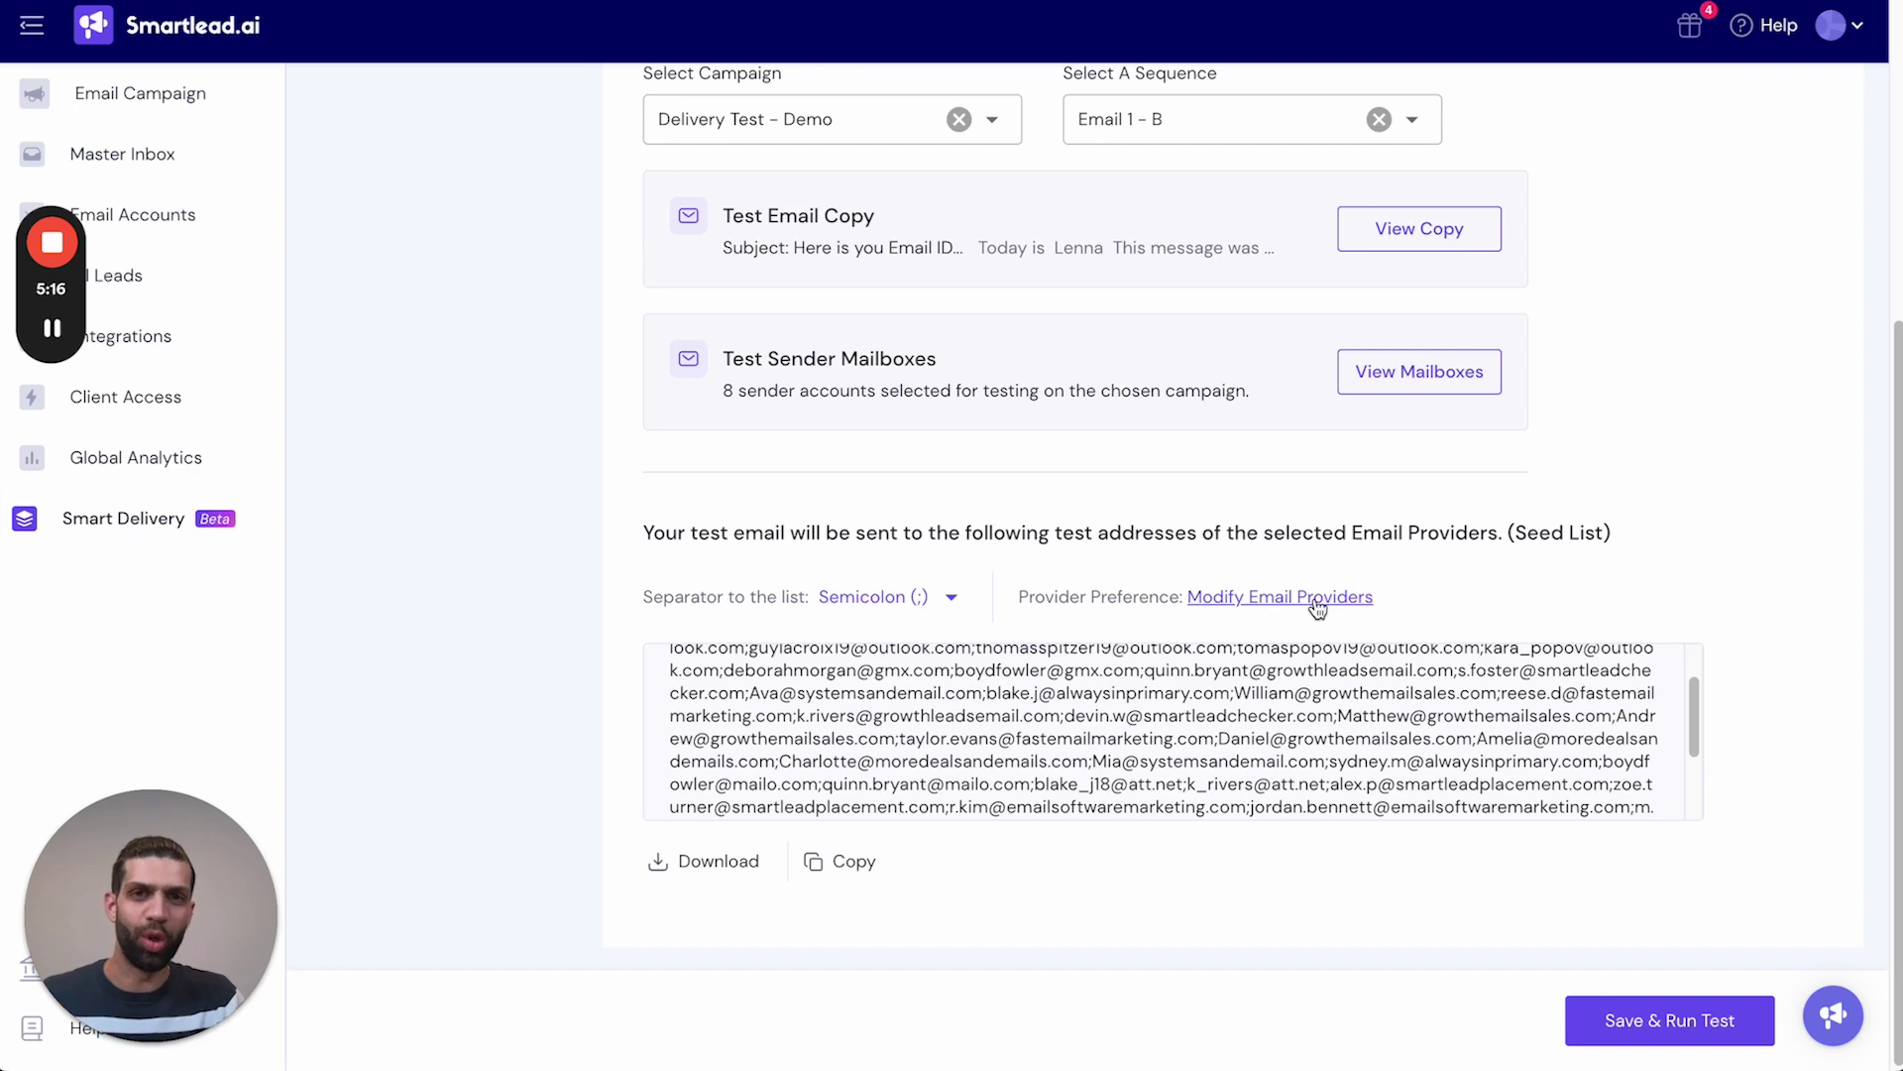
click(1316, 600)
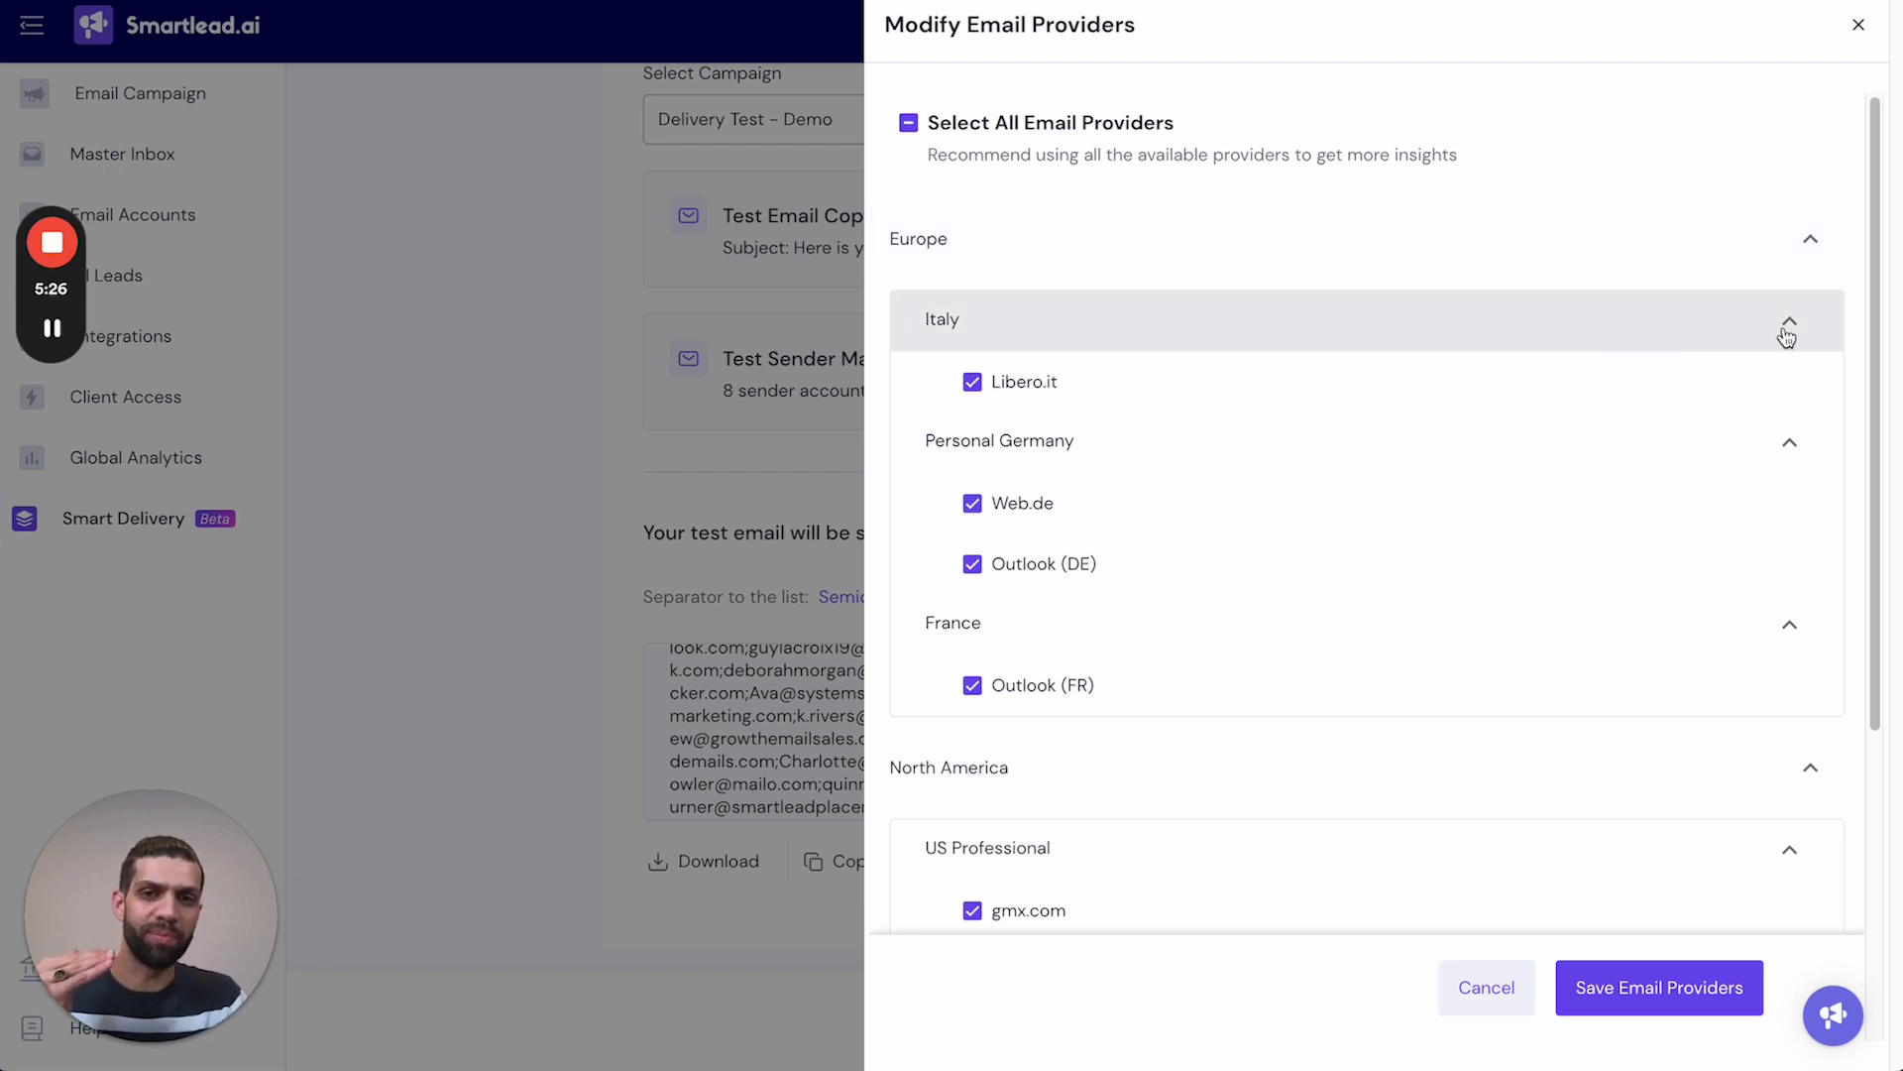
scroll(1444, 680, down, 5)
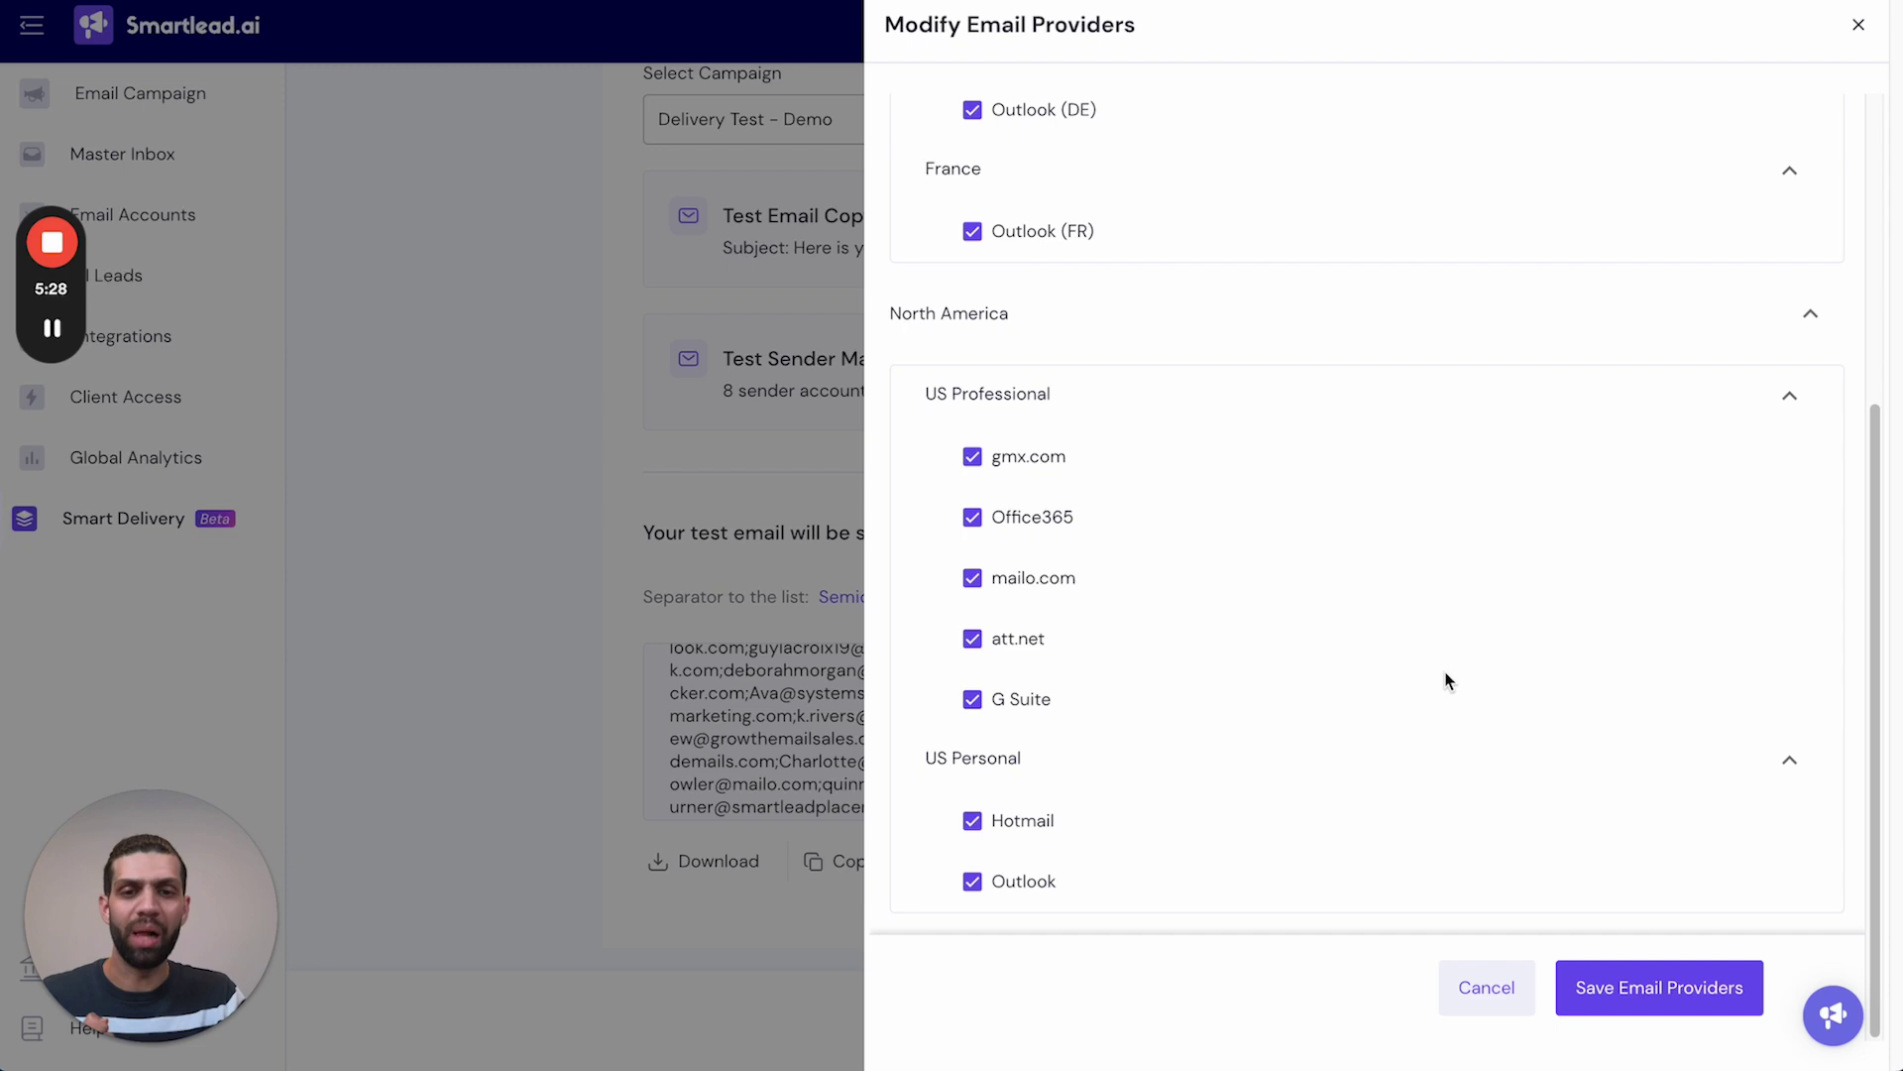
click(1723, 1007)
click(1158, 597)
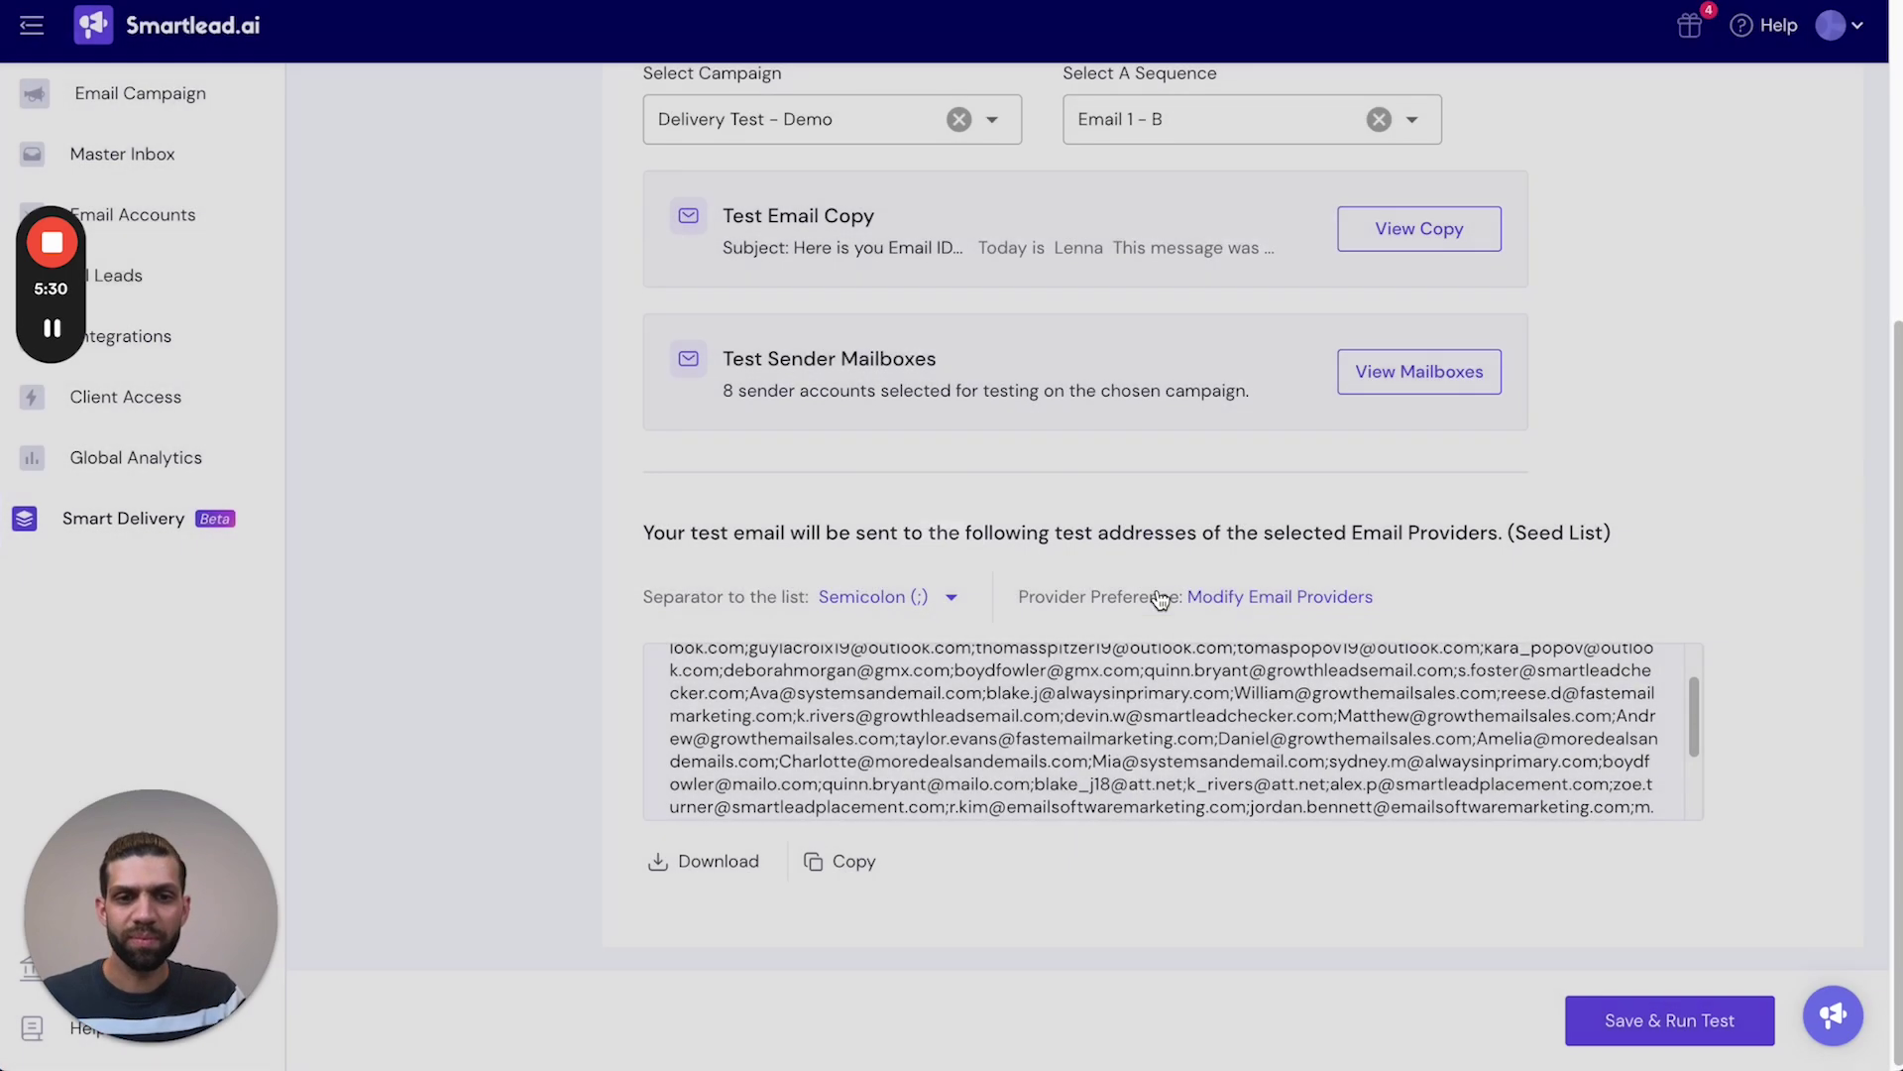
click(1644, 1021)
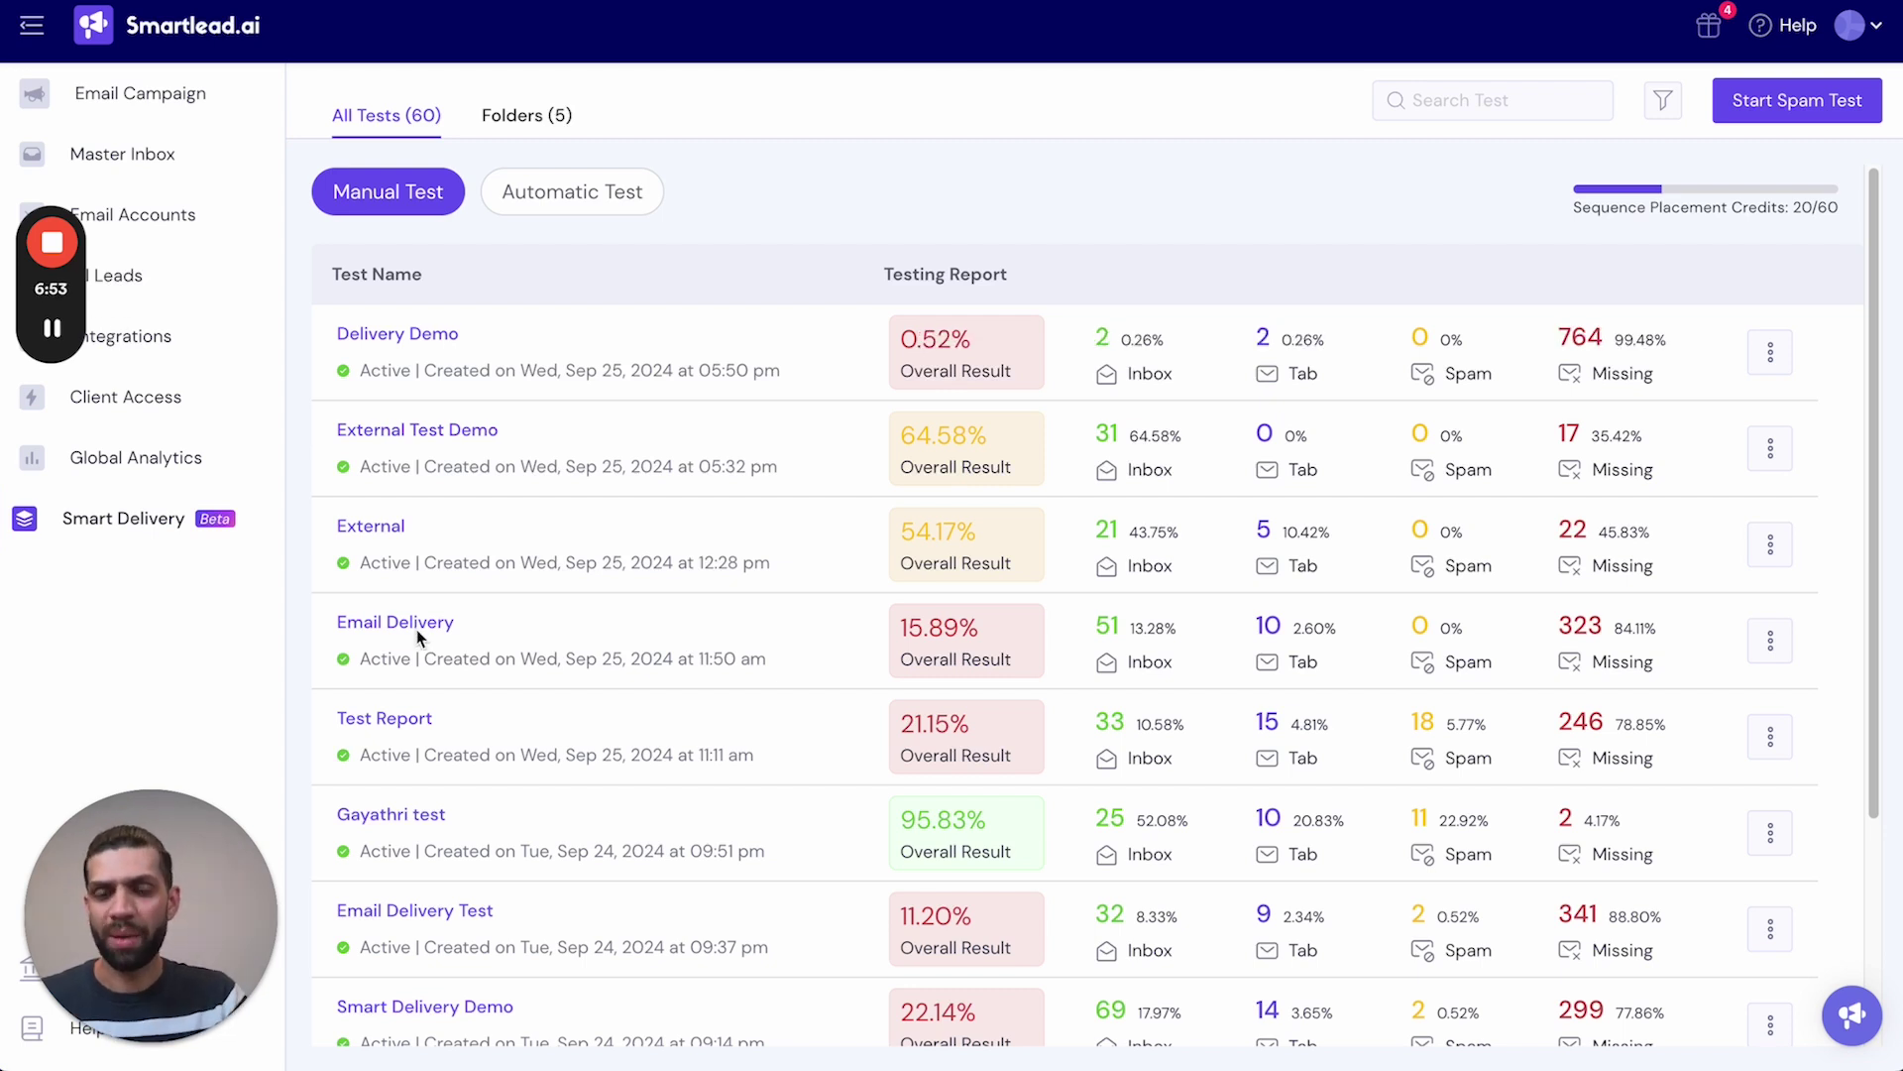
Open the deliverability report of the Email Delivery test
click(413, 618)
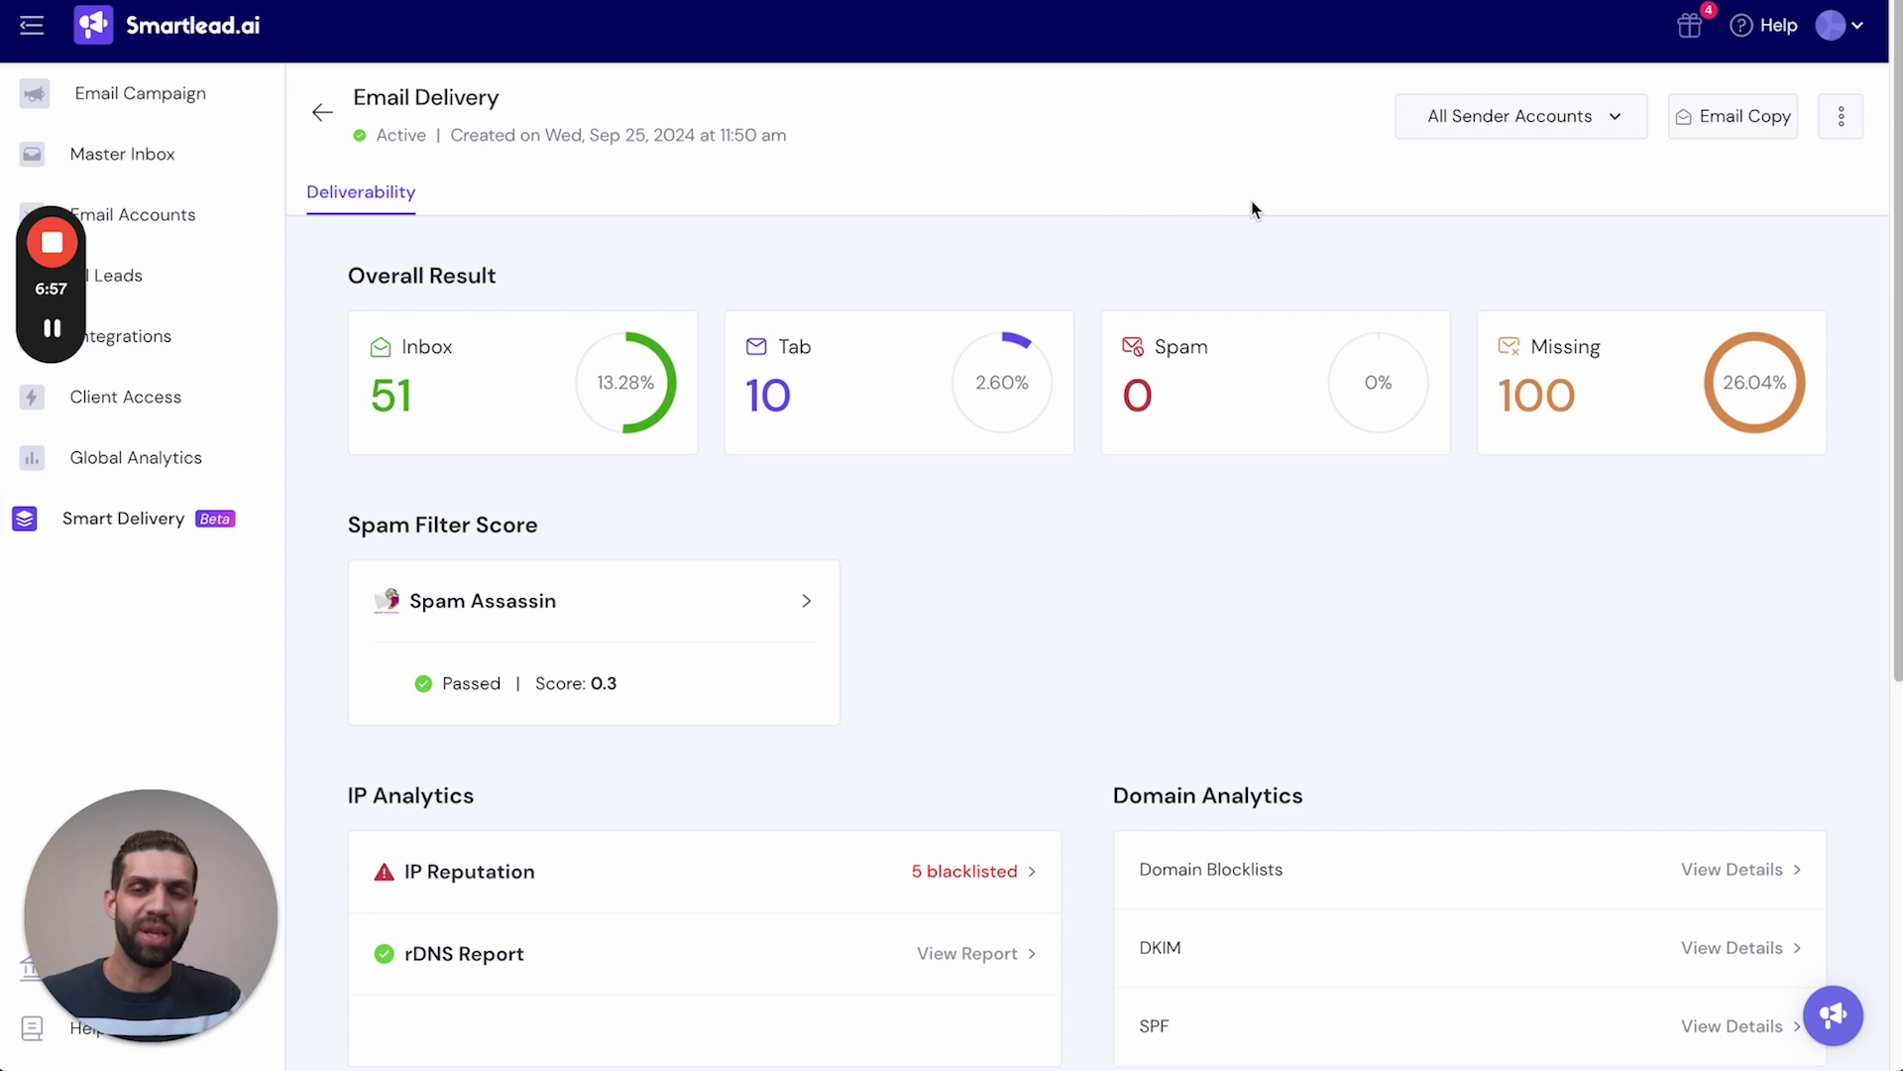
Review the Email Delivery report's sender account filter, its email copy with the campaign title, and the email provider delivery reports
click(1523, 143)
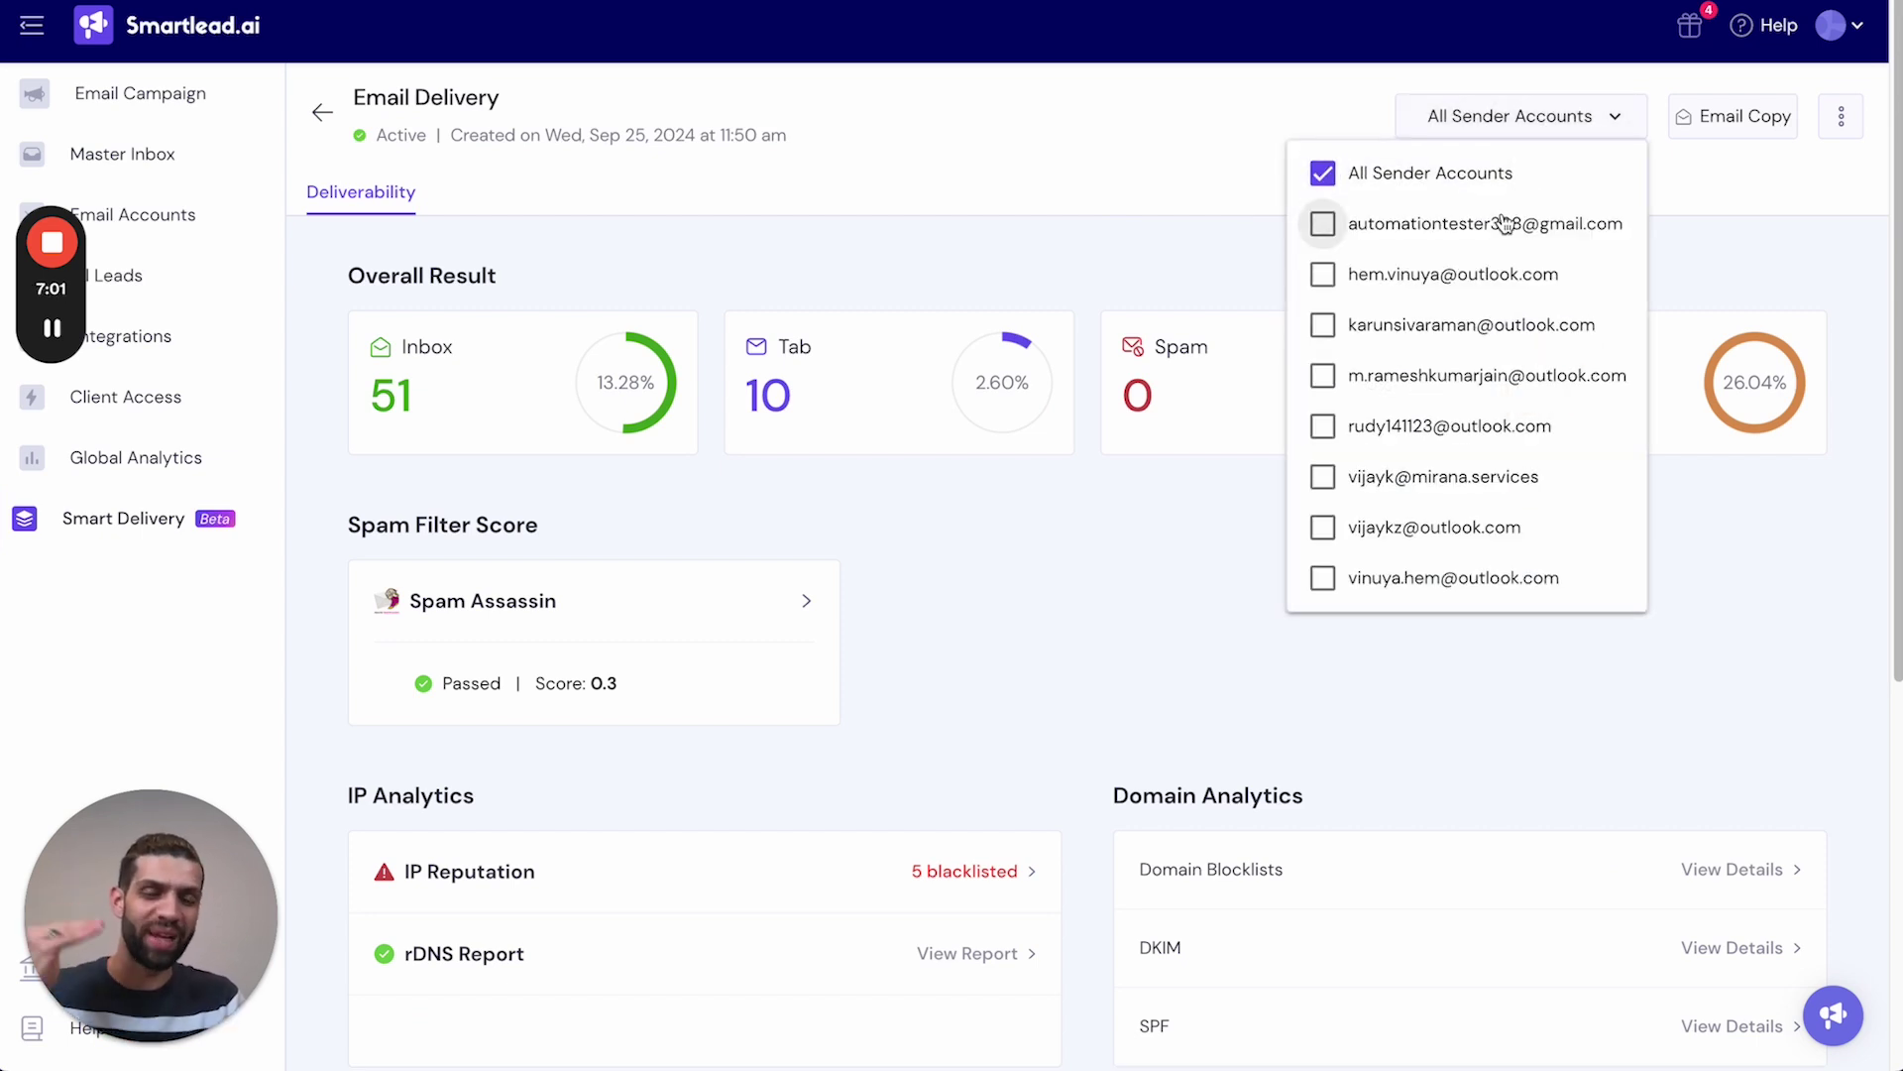
click(1713, 119)
click(1715, 121)
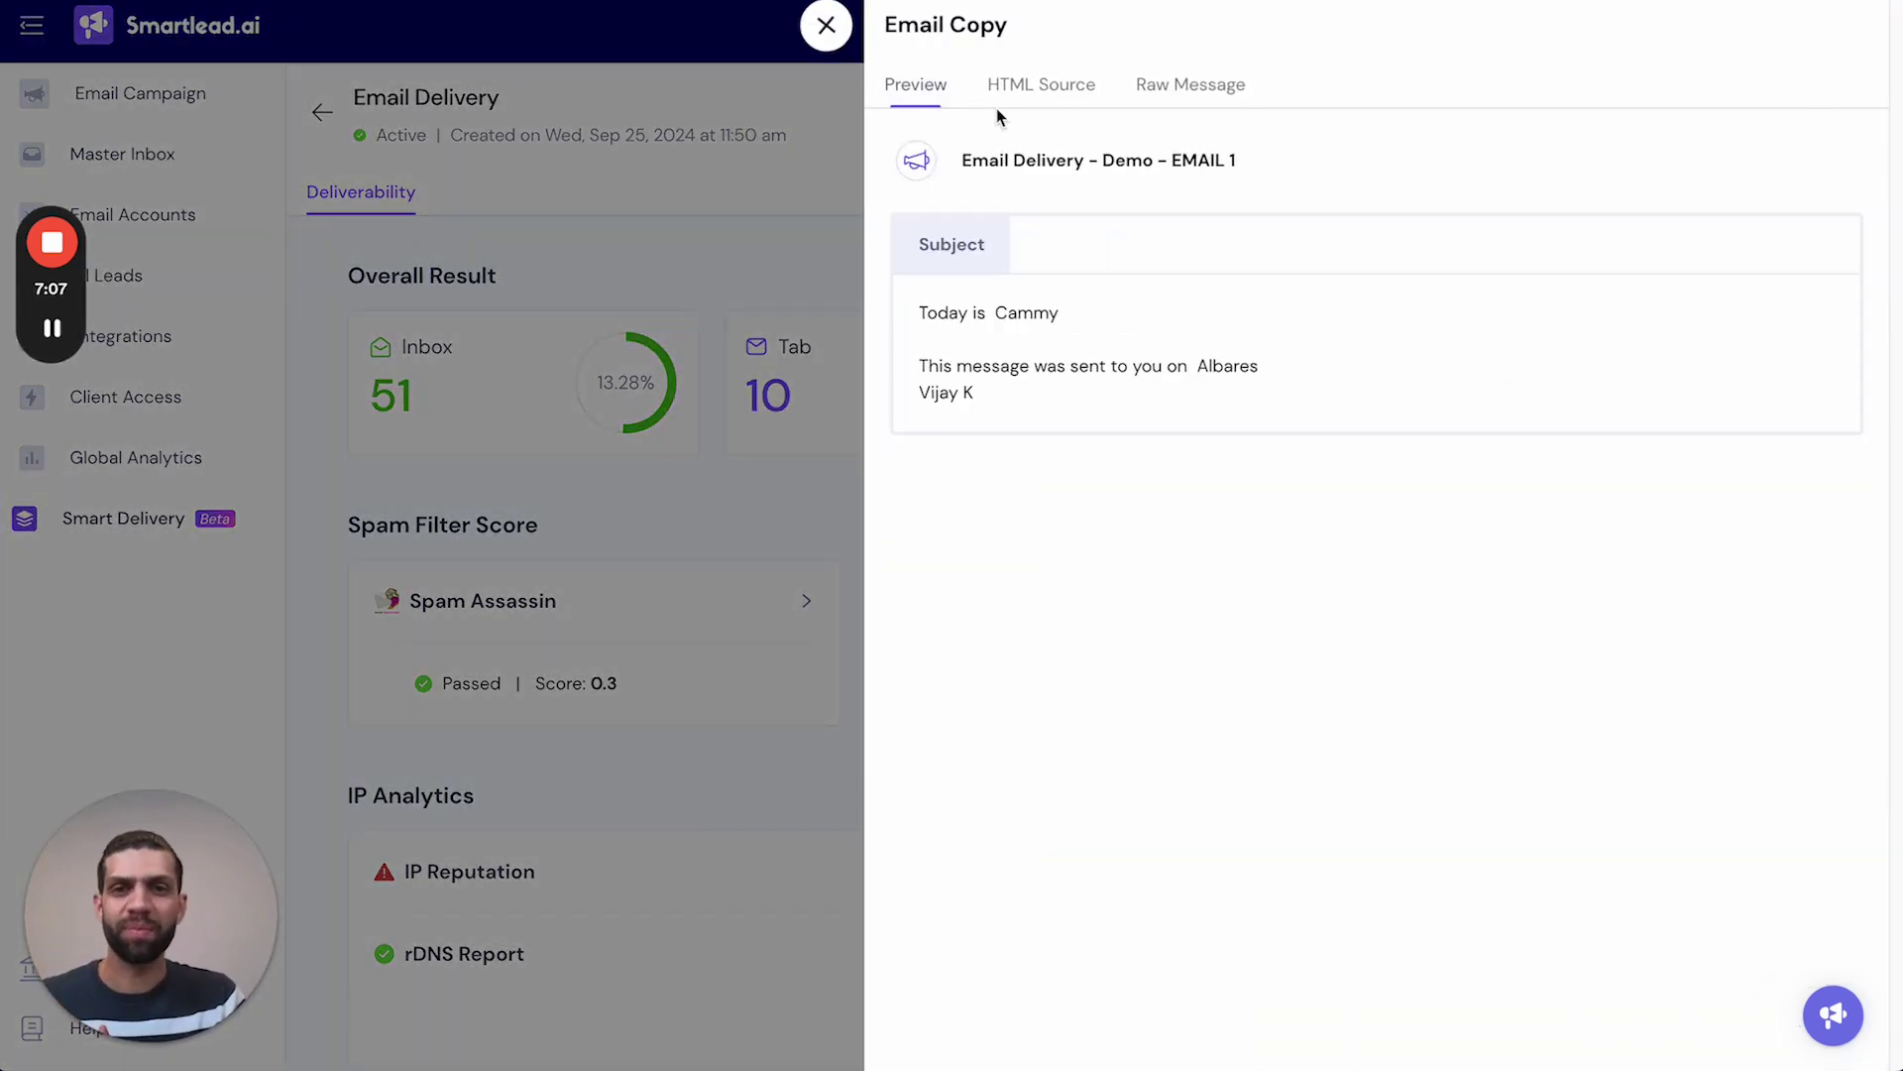
drag(959, 162, 1235, 164)
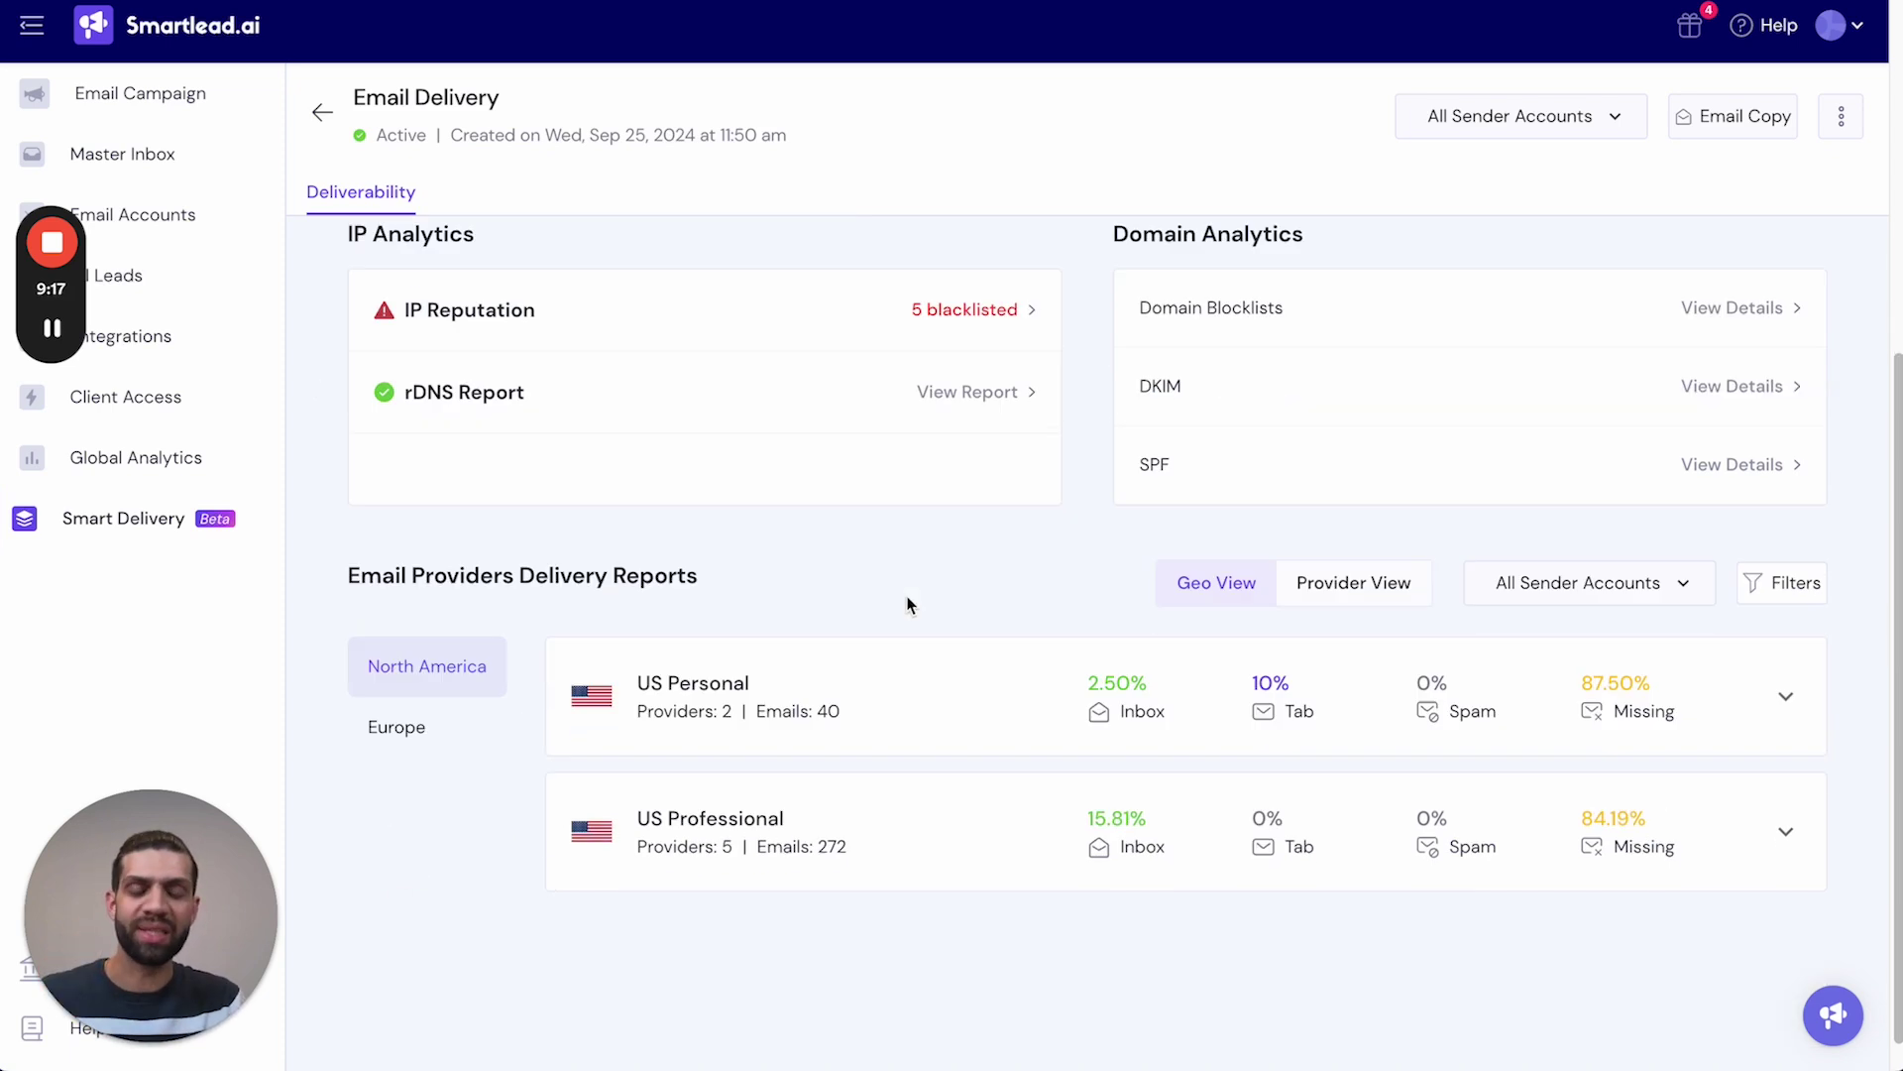
scroll(1041, 997, down, 1)
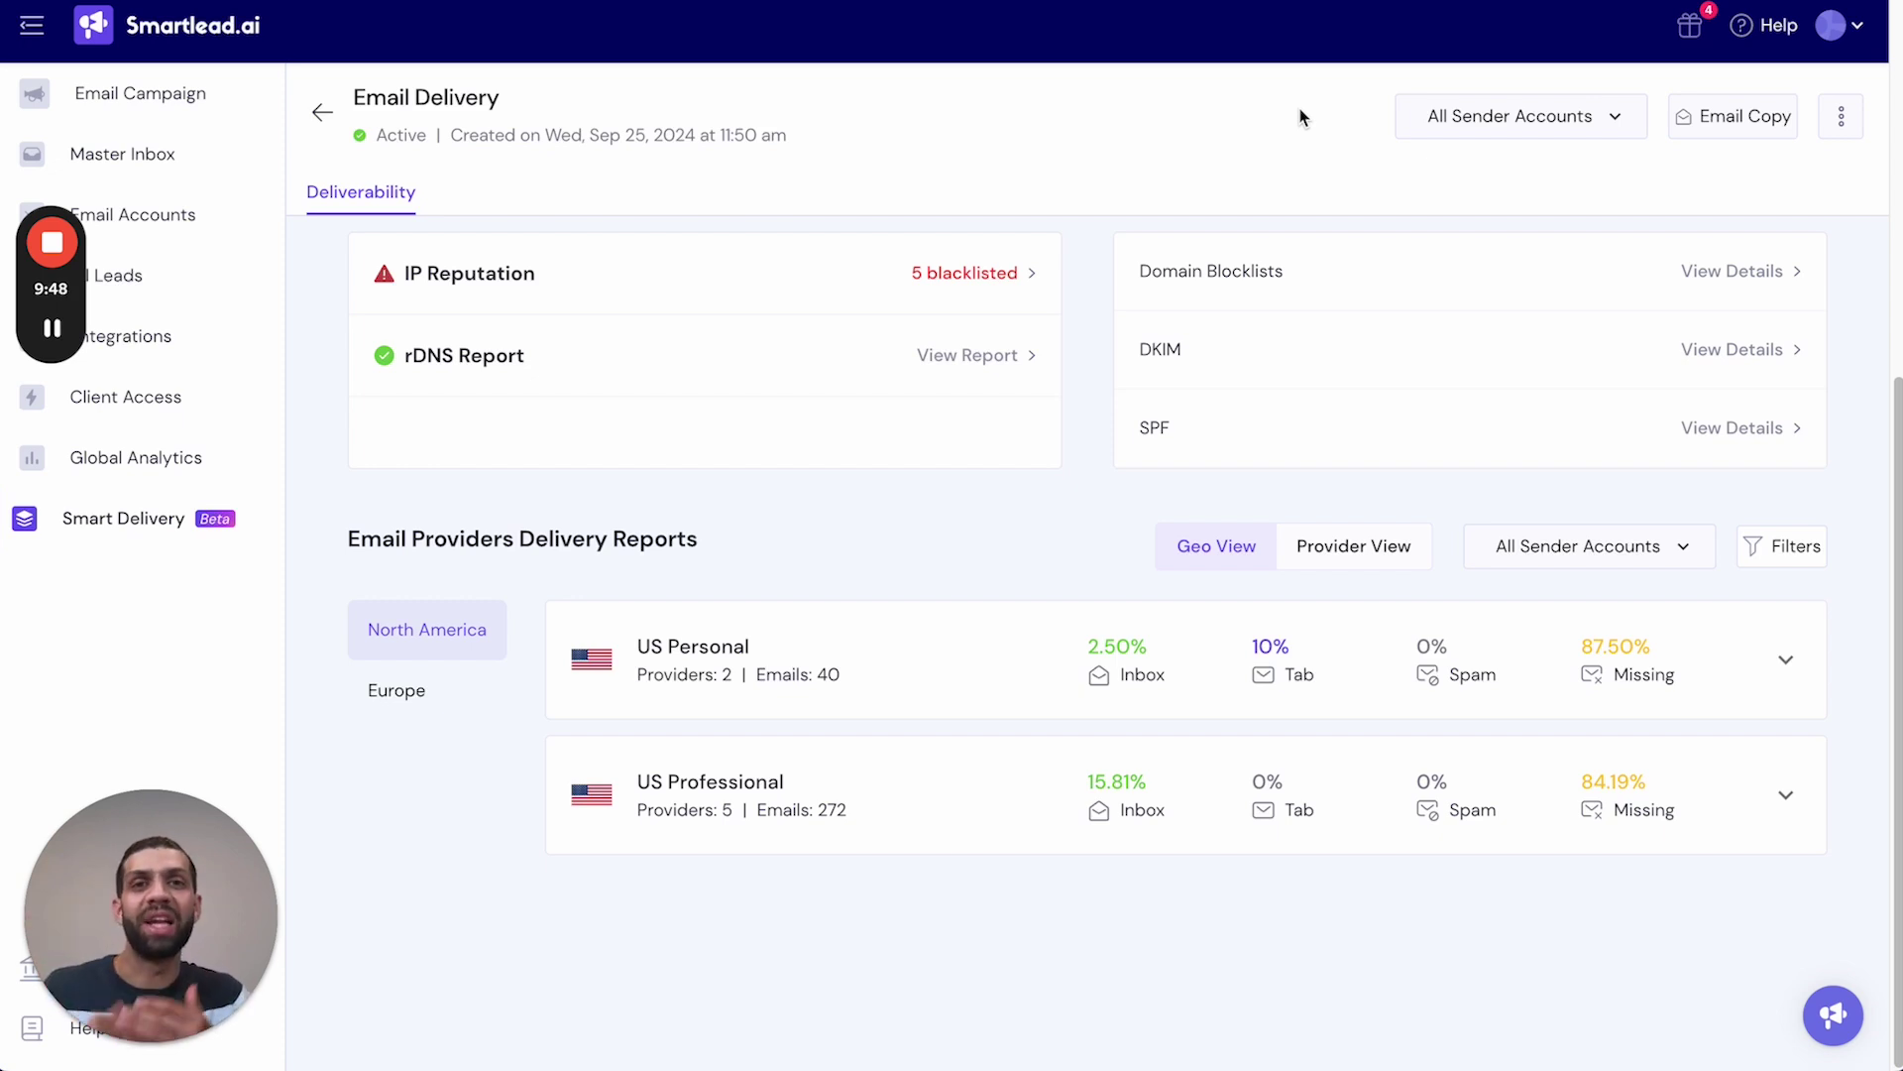
Create a manual spam test named External Test with the description Demo, and save its general details with simultaneous sending to all providers
mouse_move(52, 330)
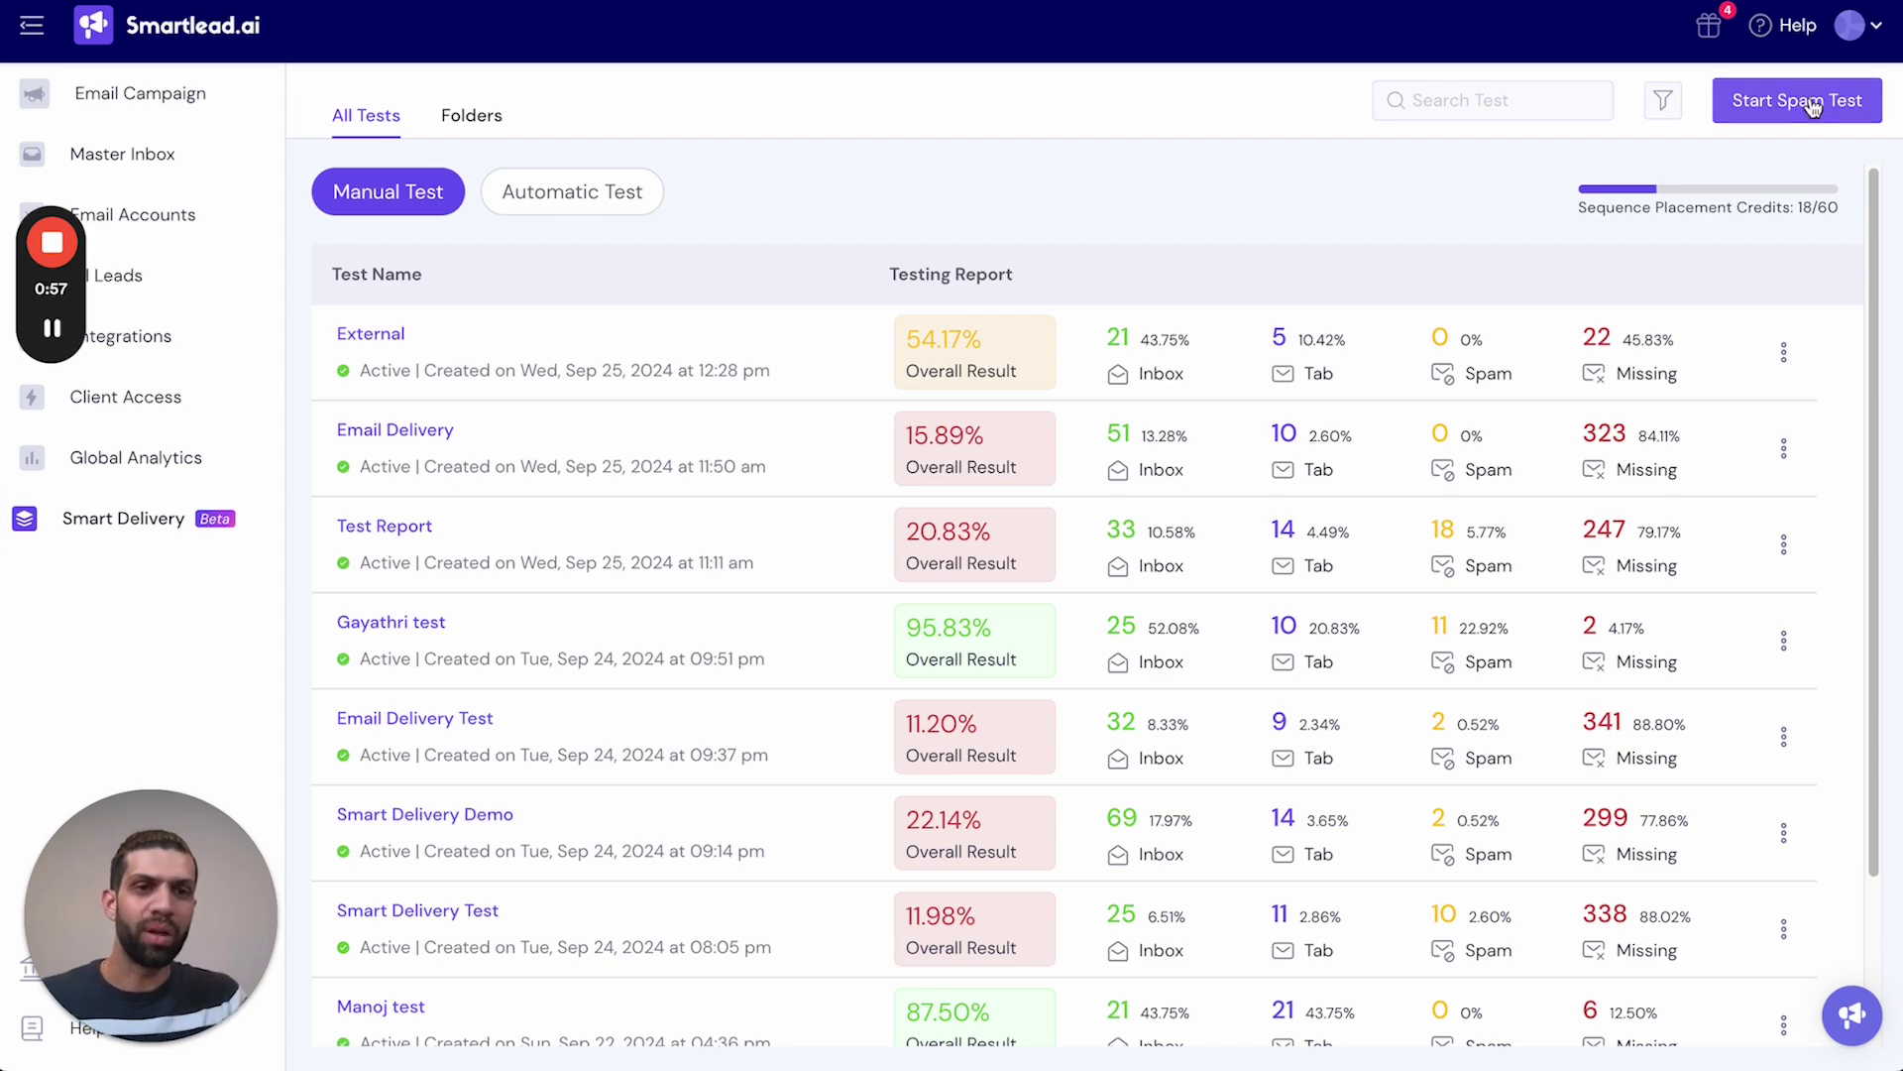
click(1812, 103)
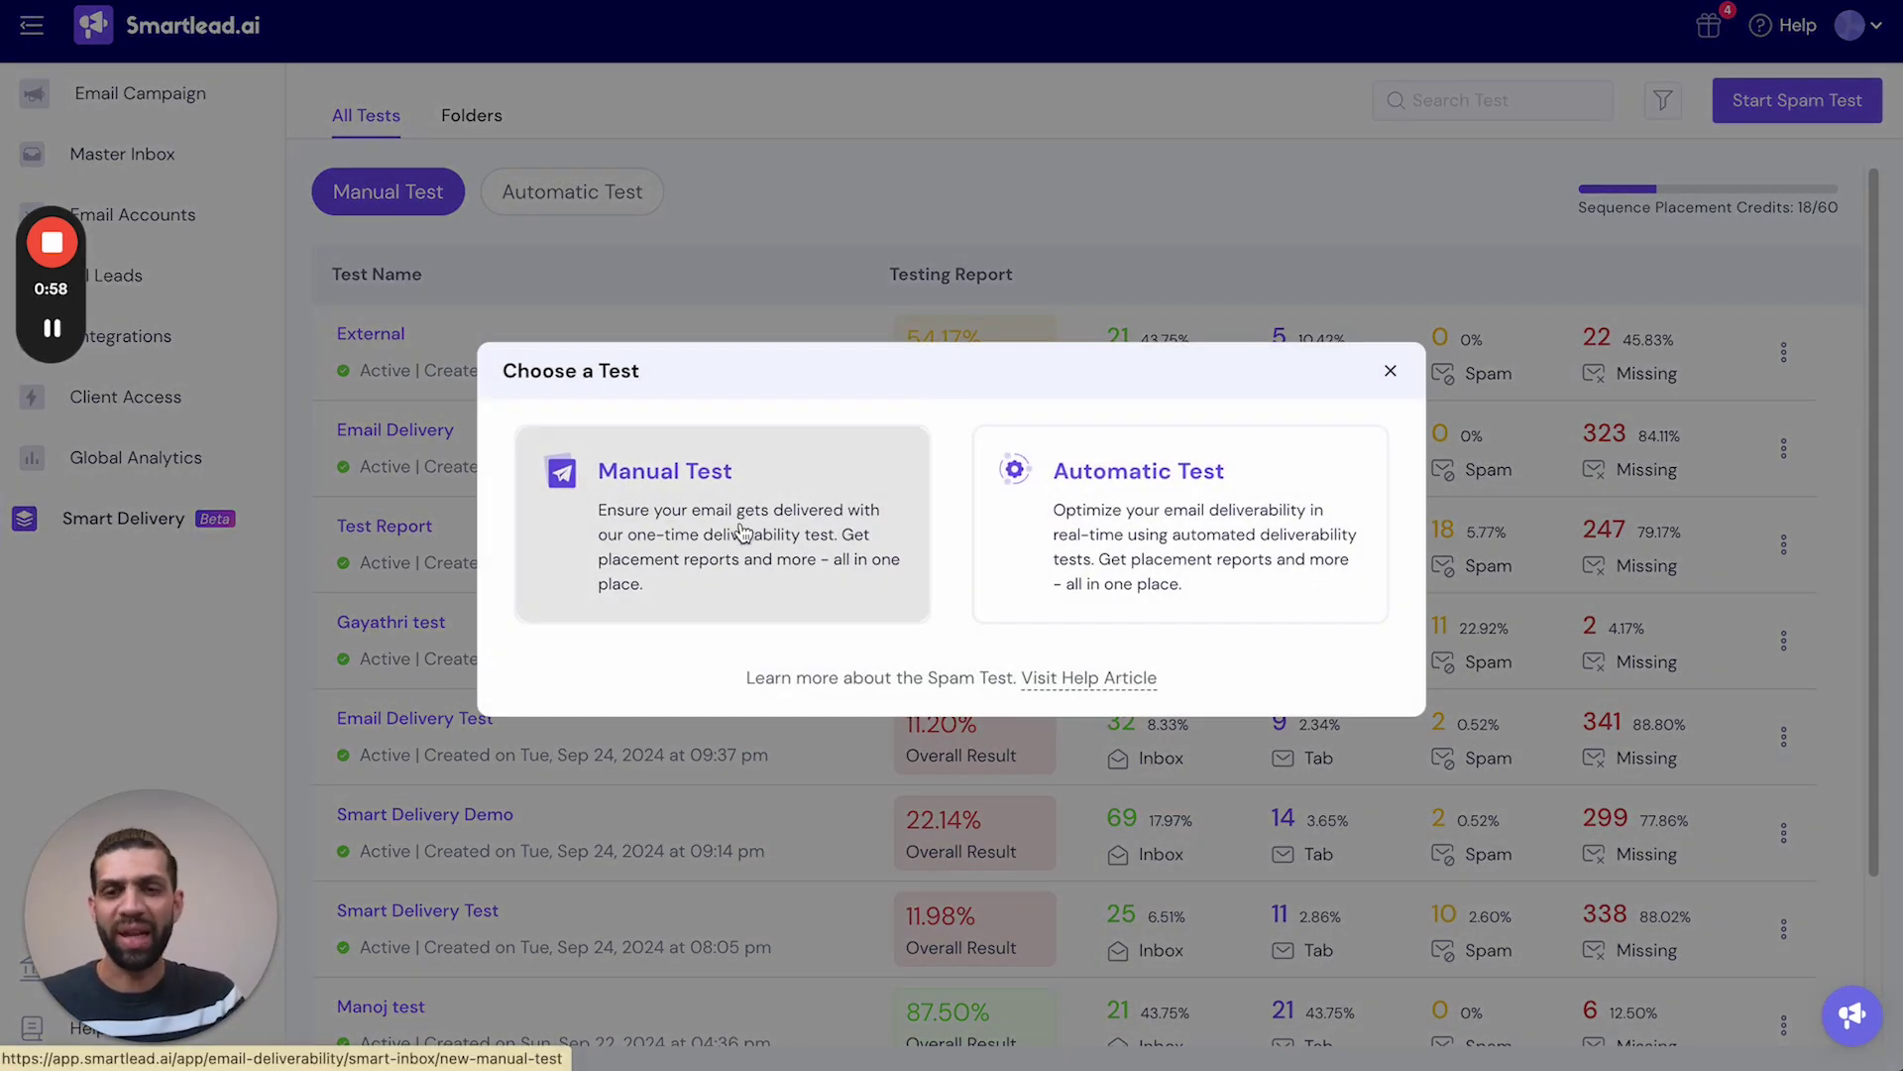
click(741, 581)
click(869, 343)
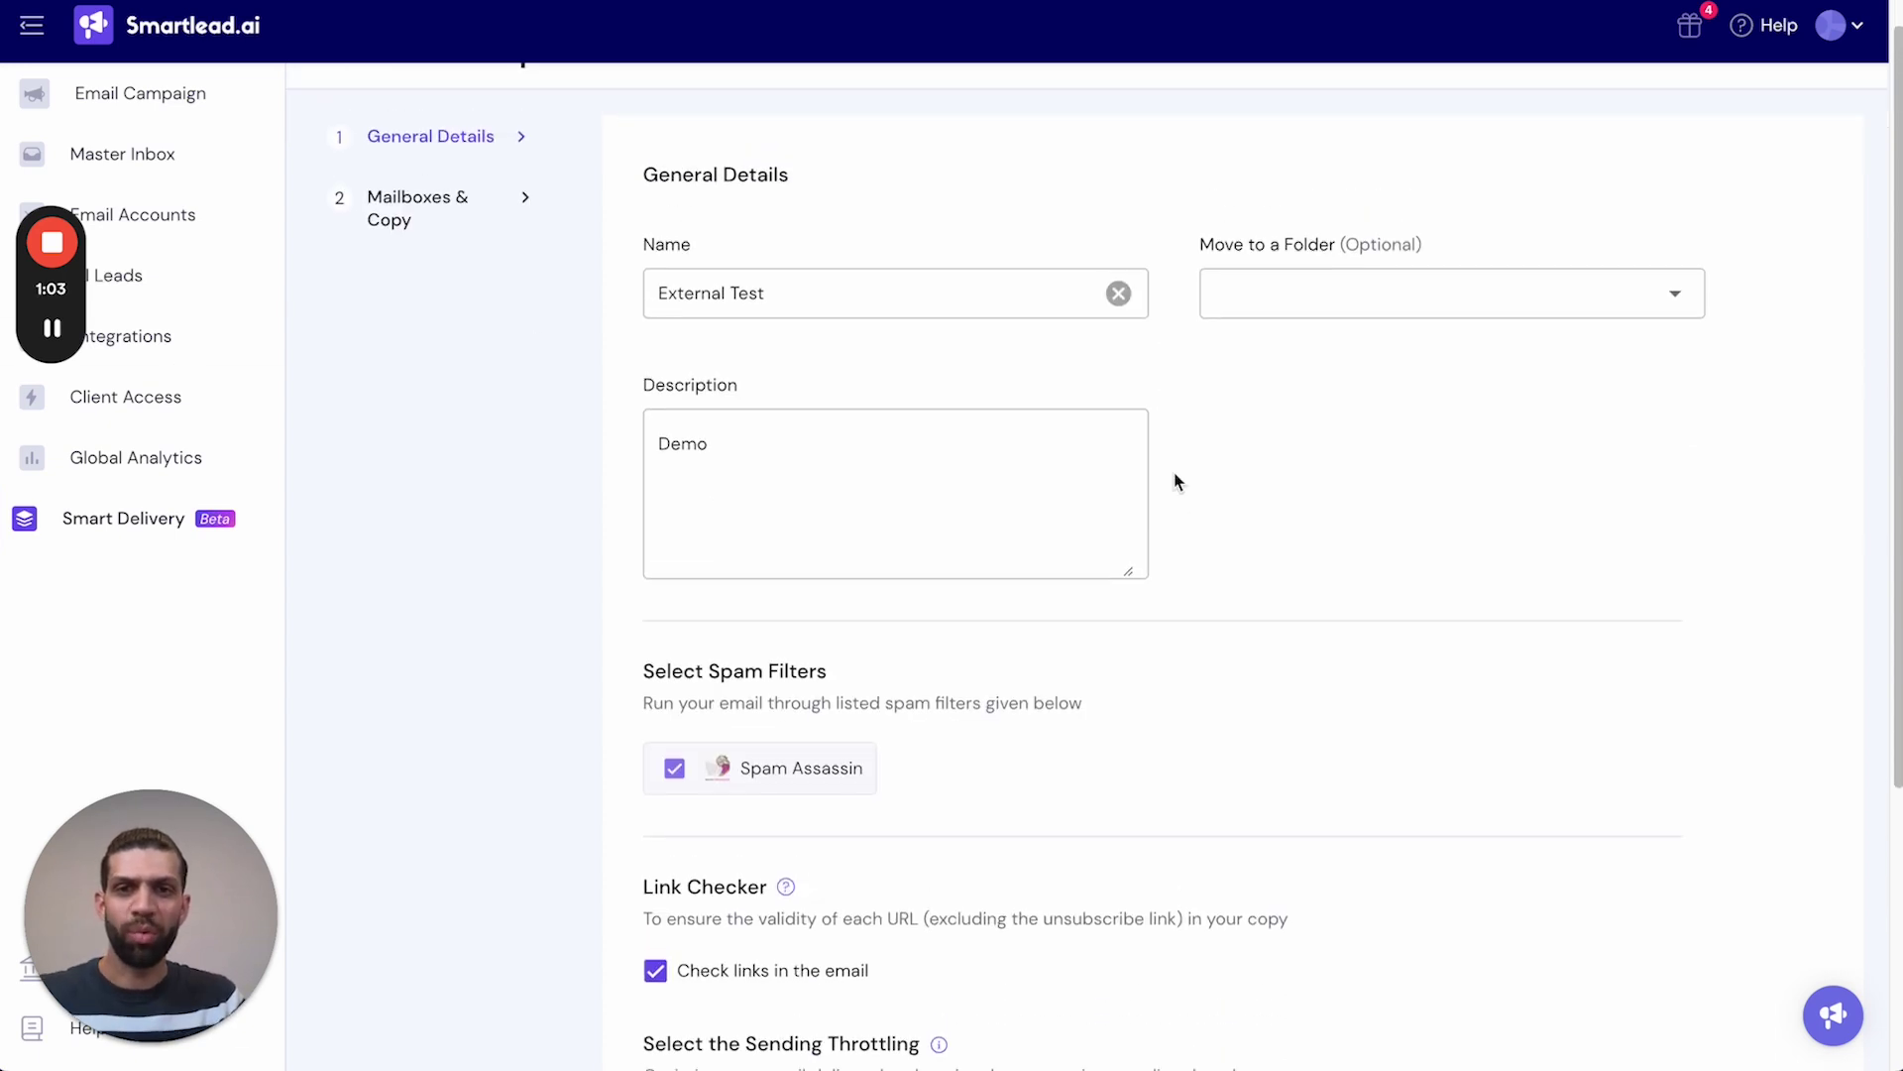
scroll(1015, 429, down, 5)
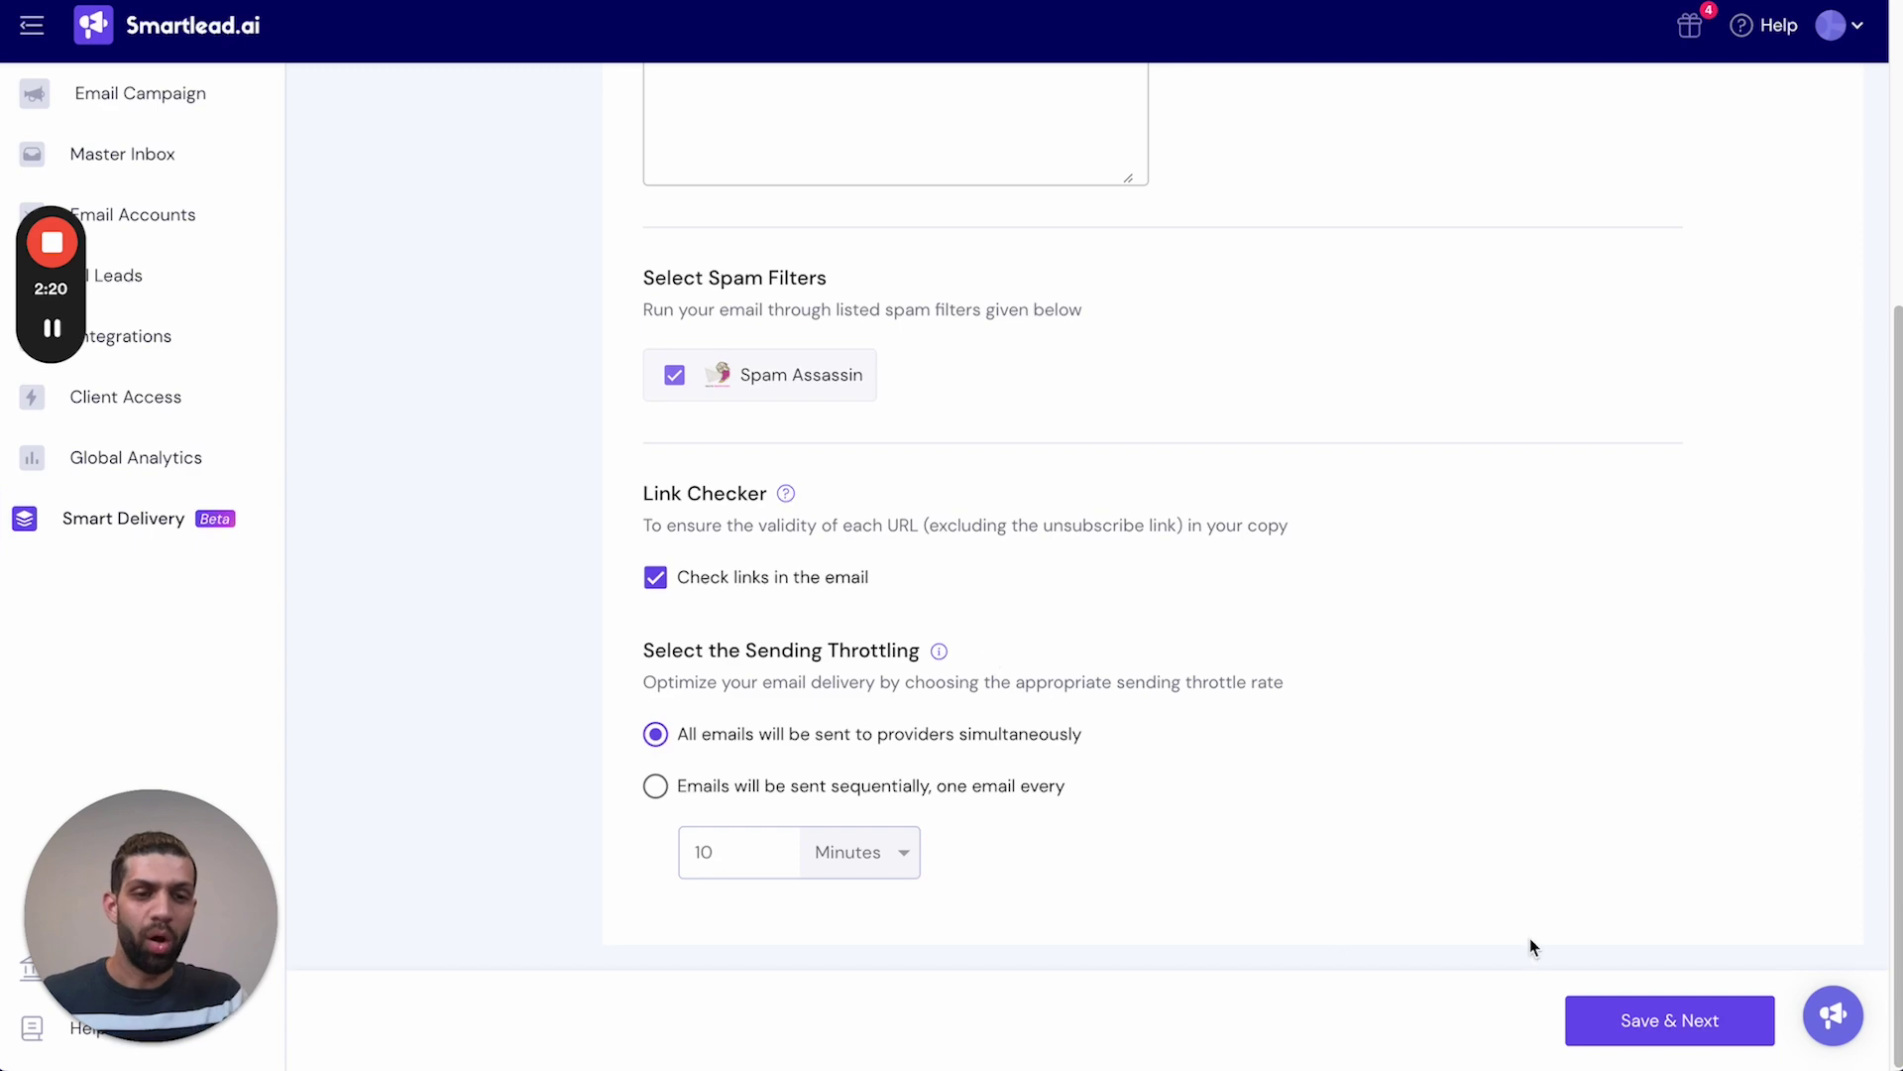
click(1608, 1023)
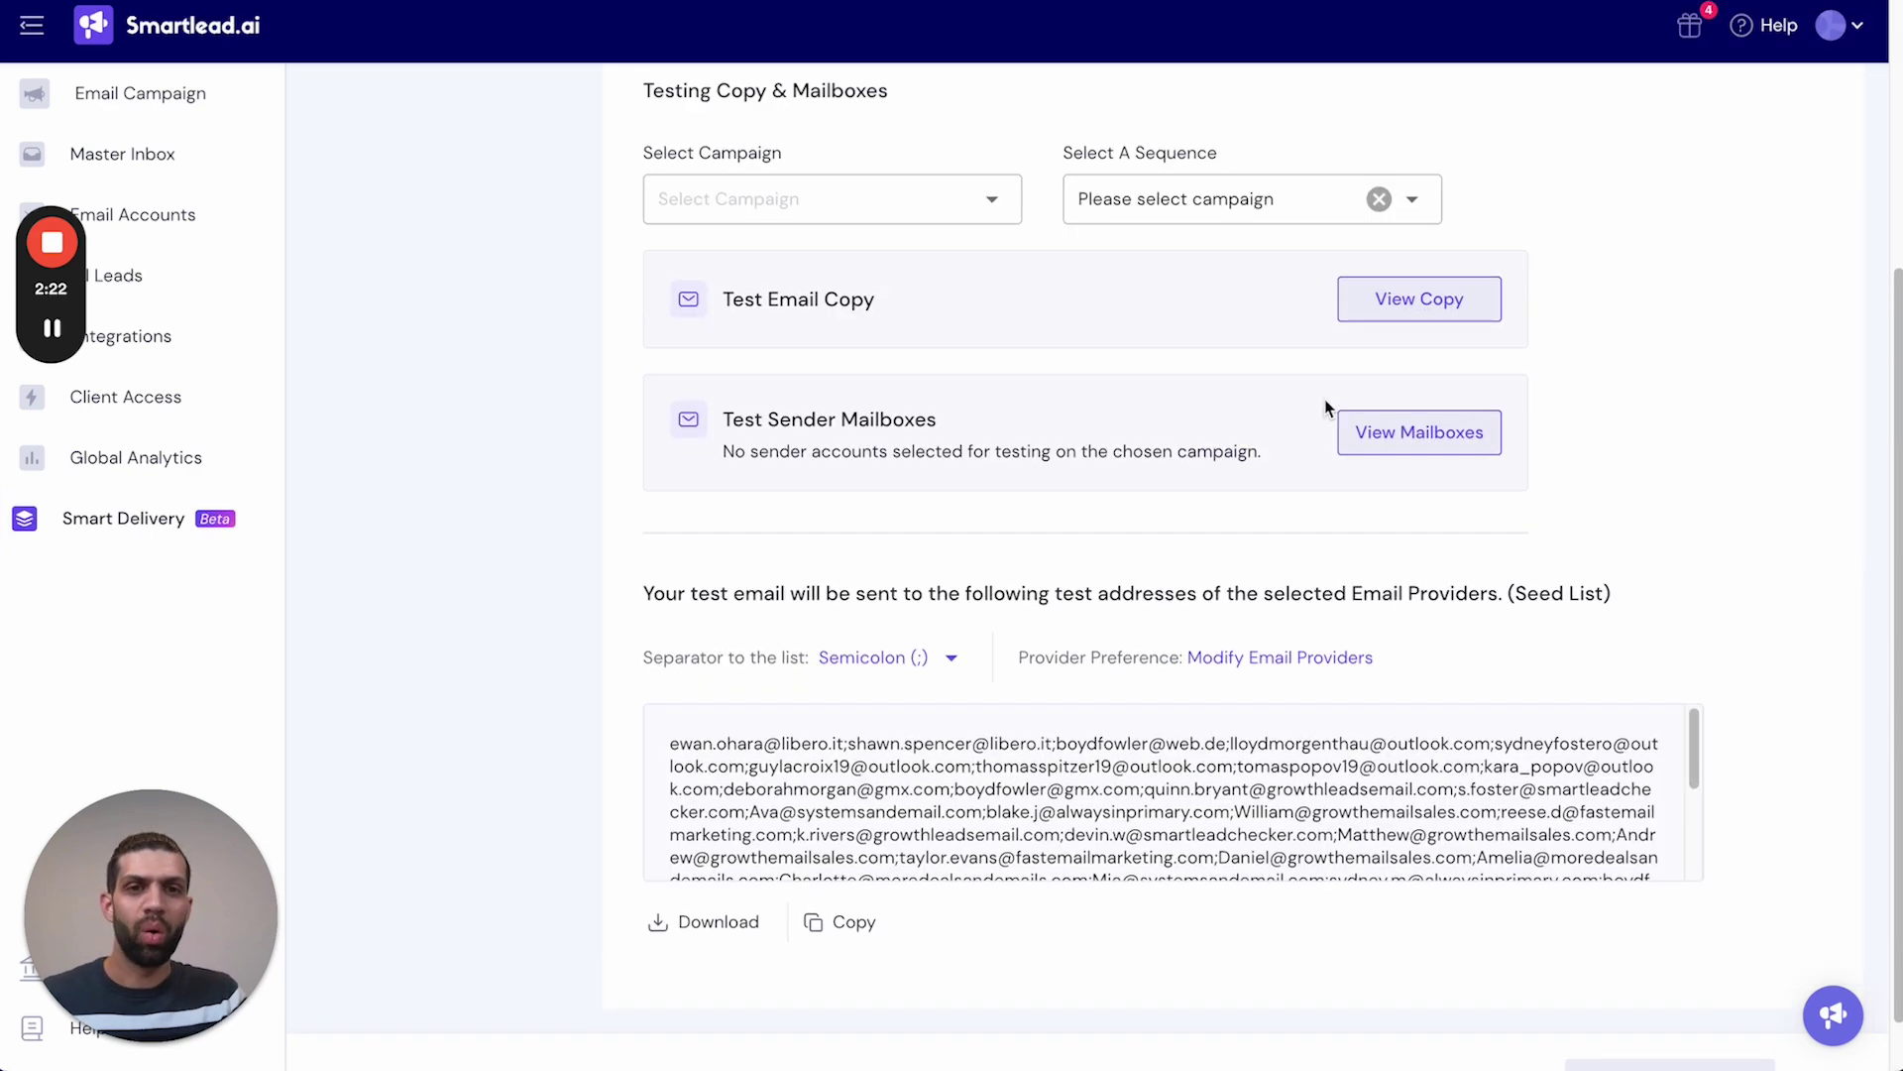
Choose to test a mailbox not connected with Smartlead, and save the seed list's email provider selection
click(1292, 307)
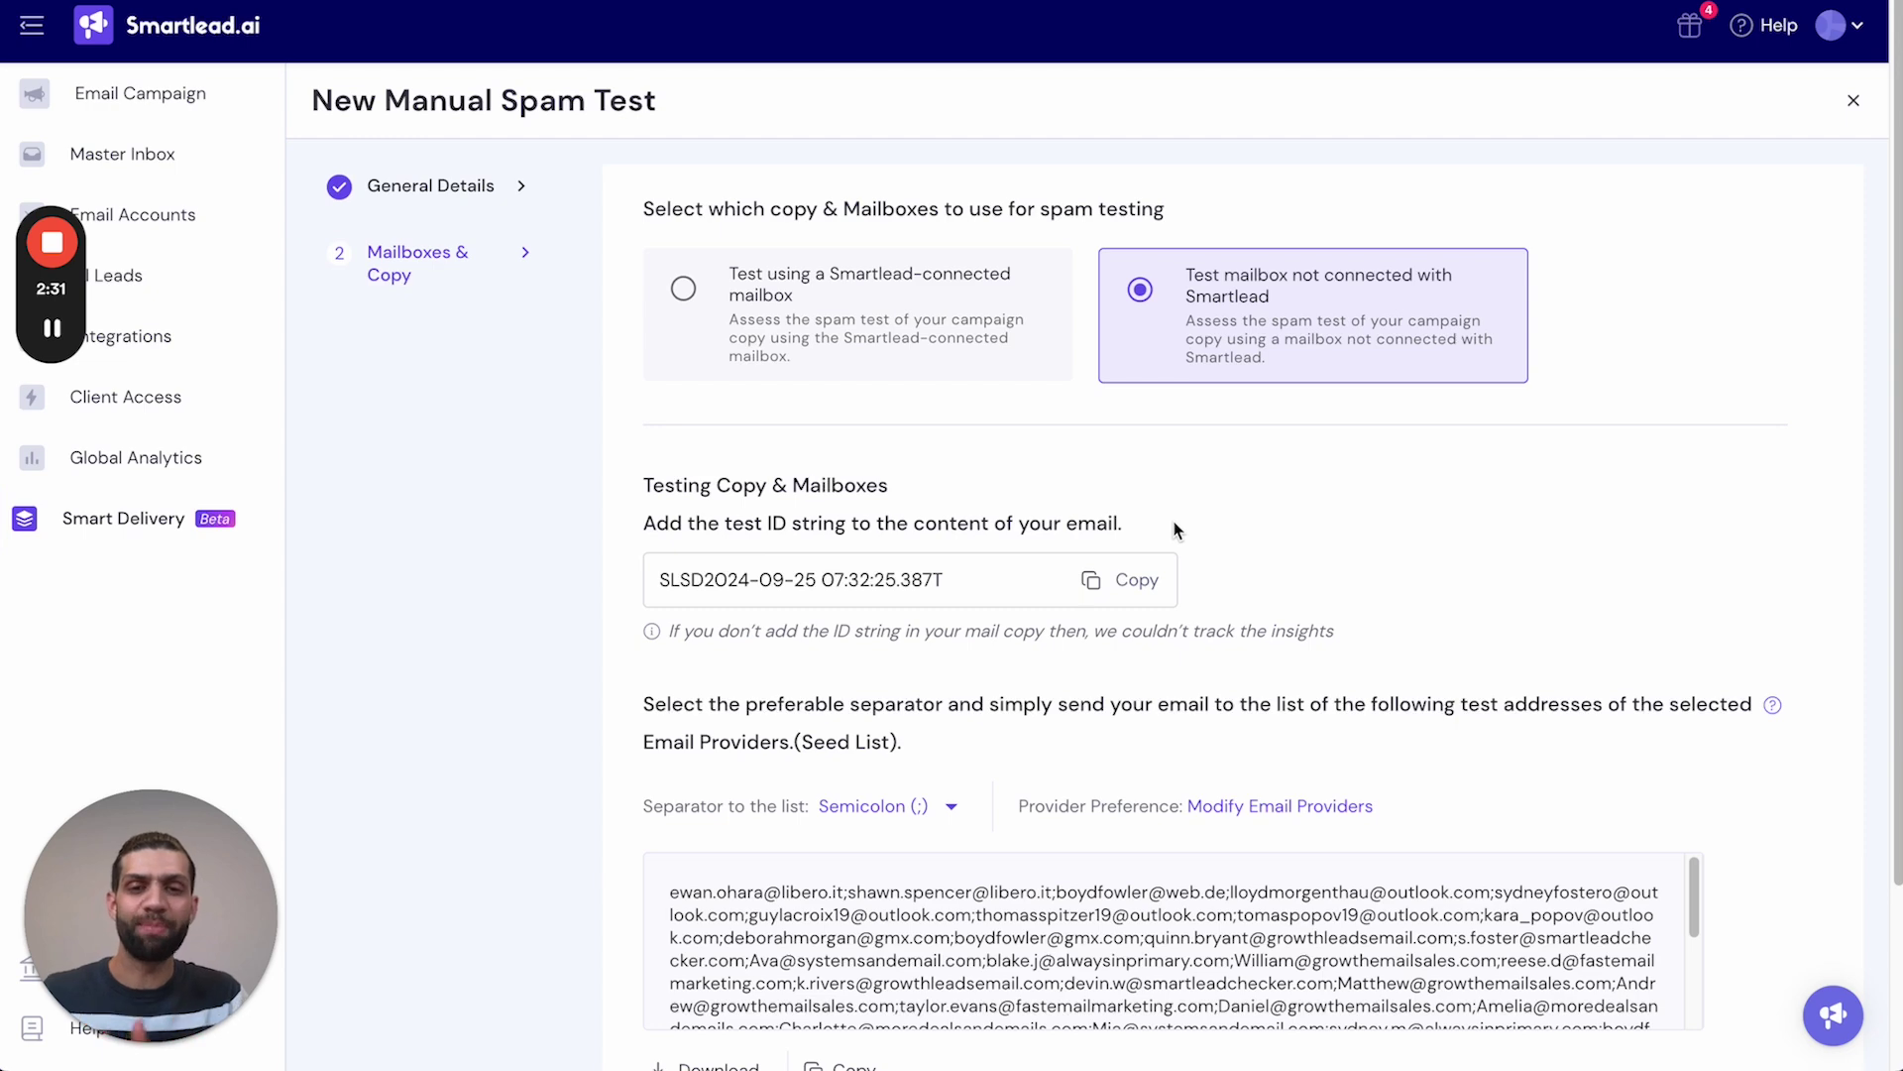
scroll(1177, 530, down, 3)
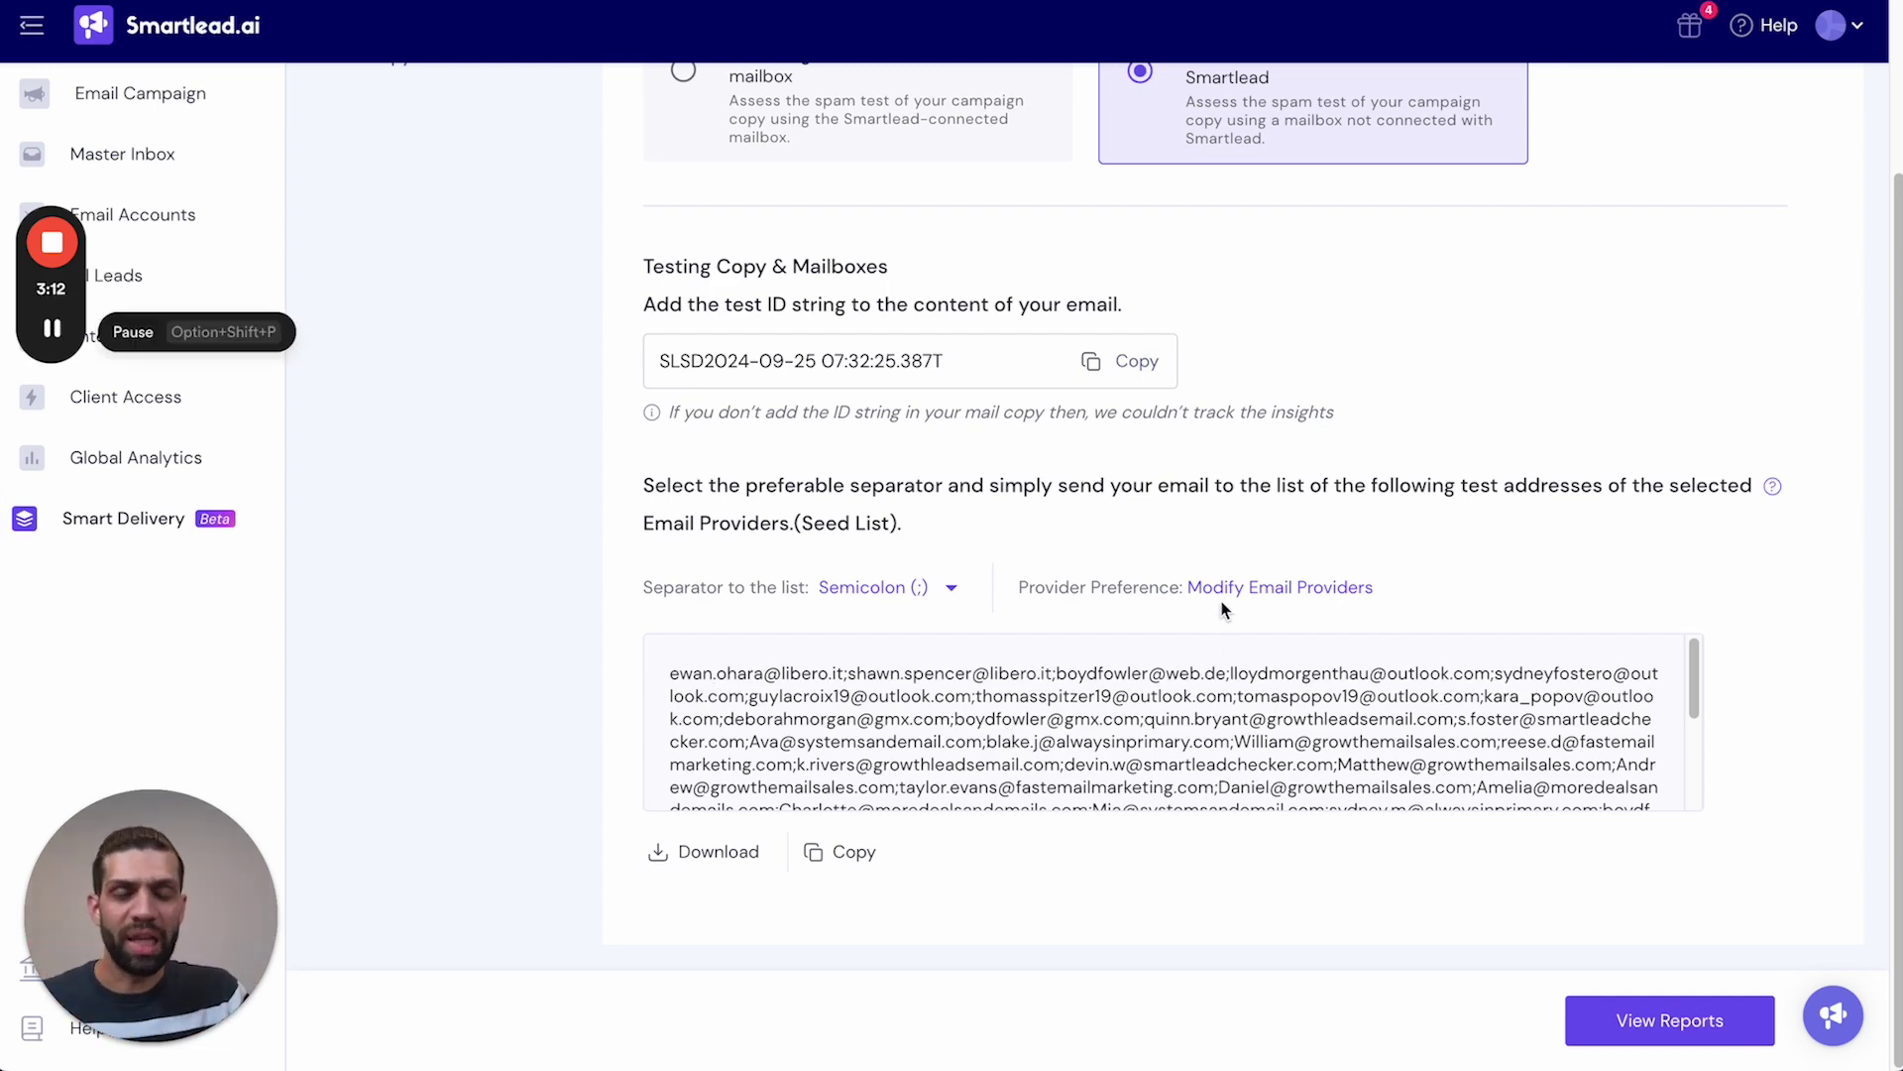
click(1231, 595)
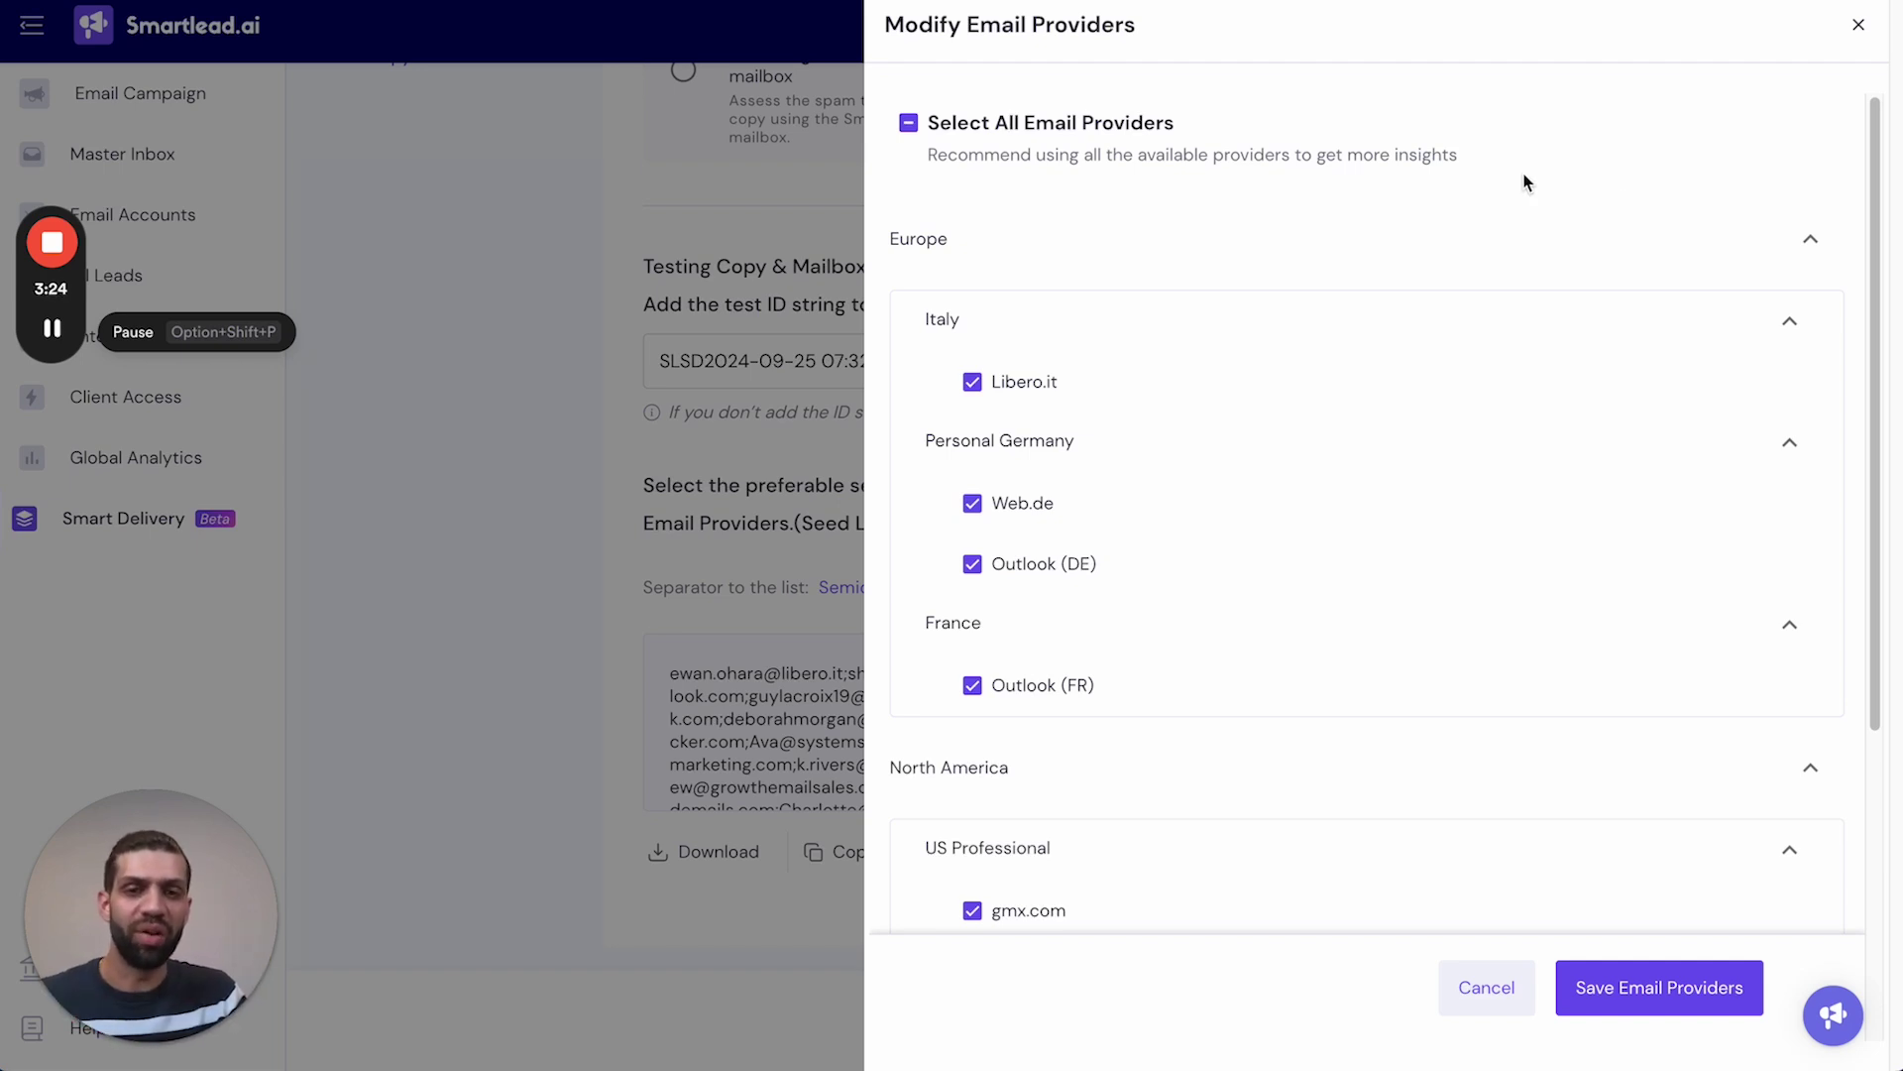
click(1655, 987)
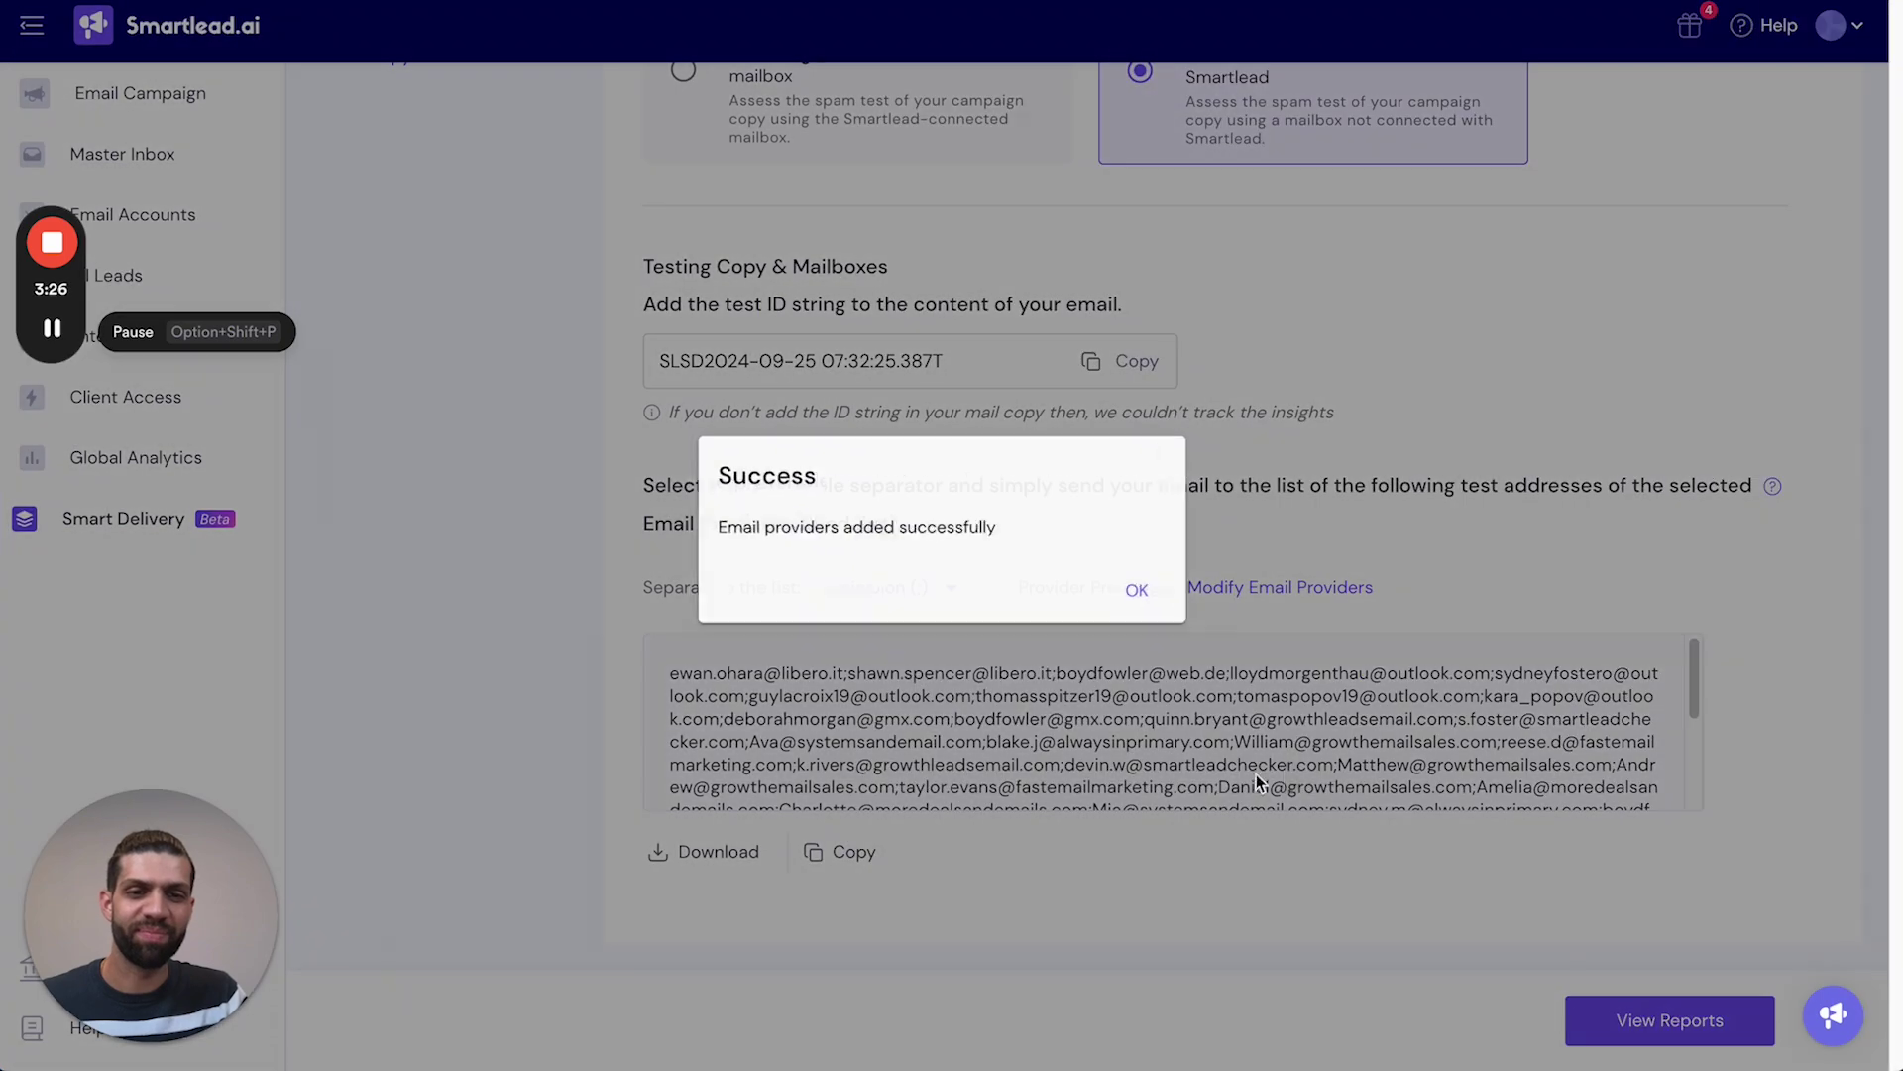
click(1160, 601)
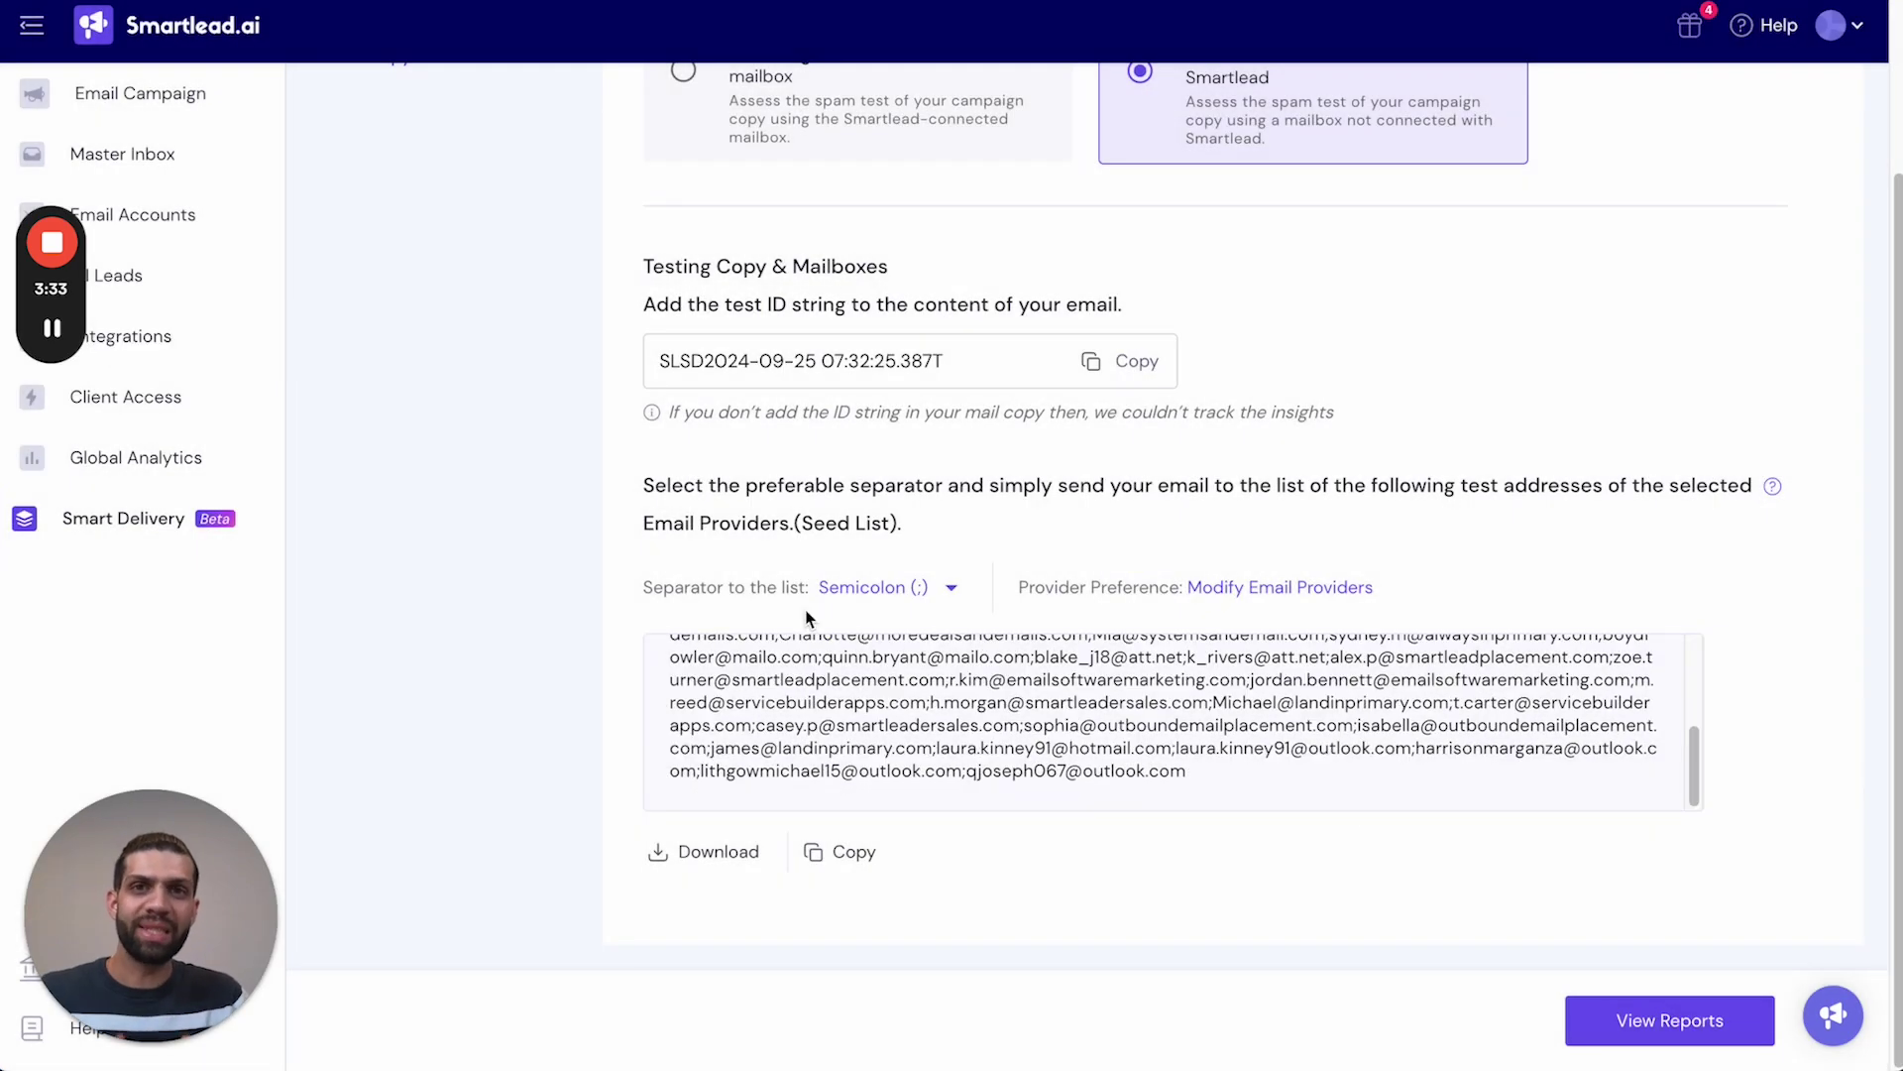
Copy the semicolon-separated seed list and paste it as the recipients of the Greetings draft in Gmail
click(845, 851)
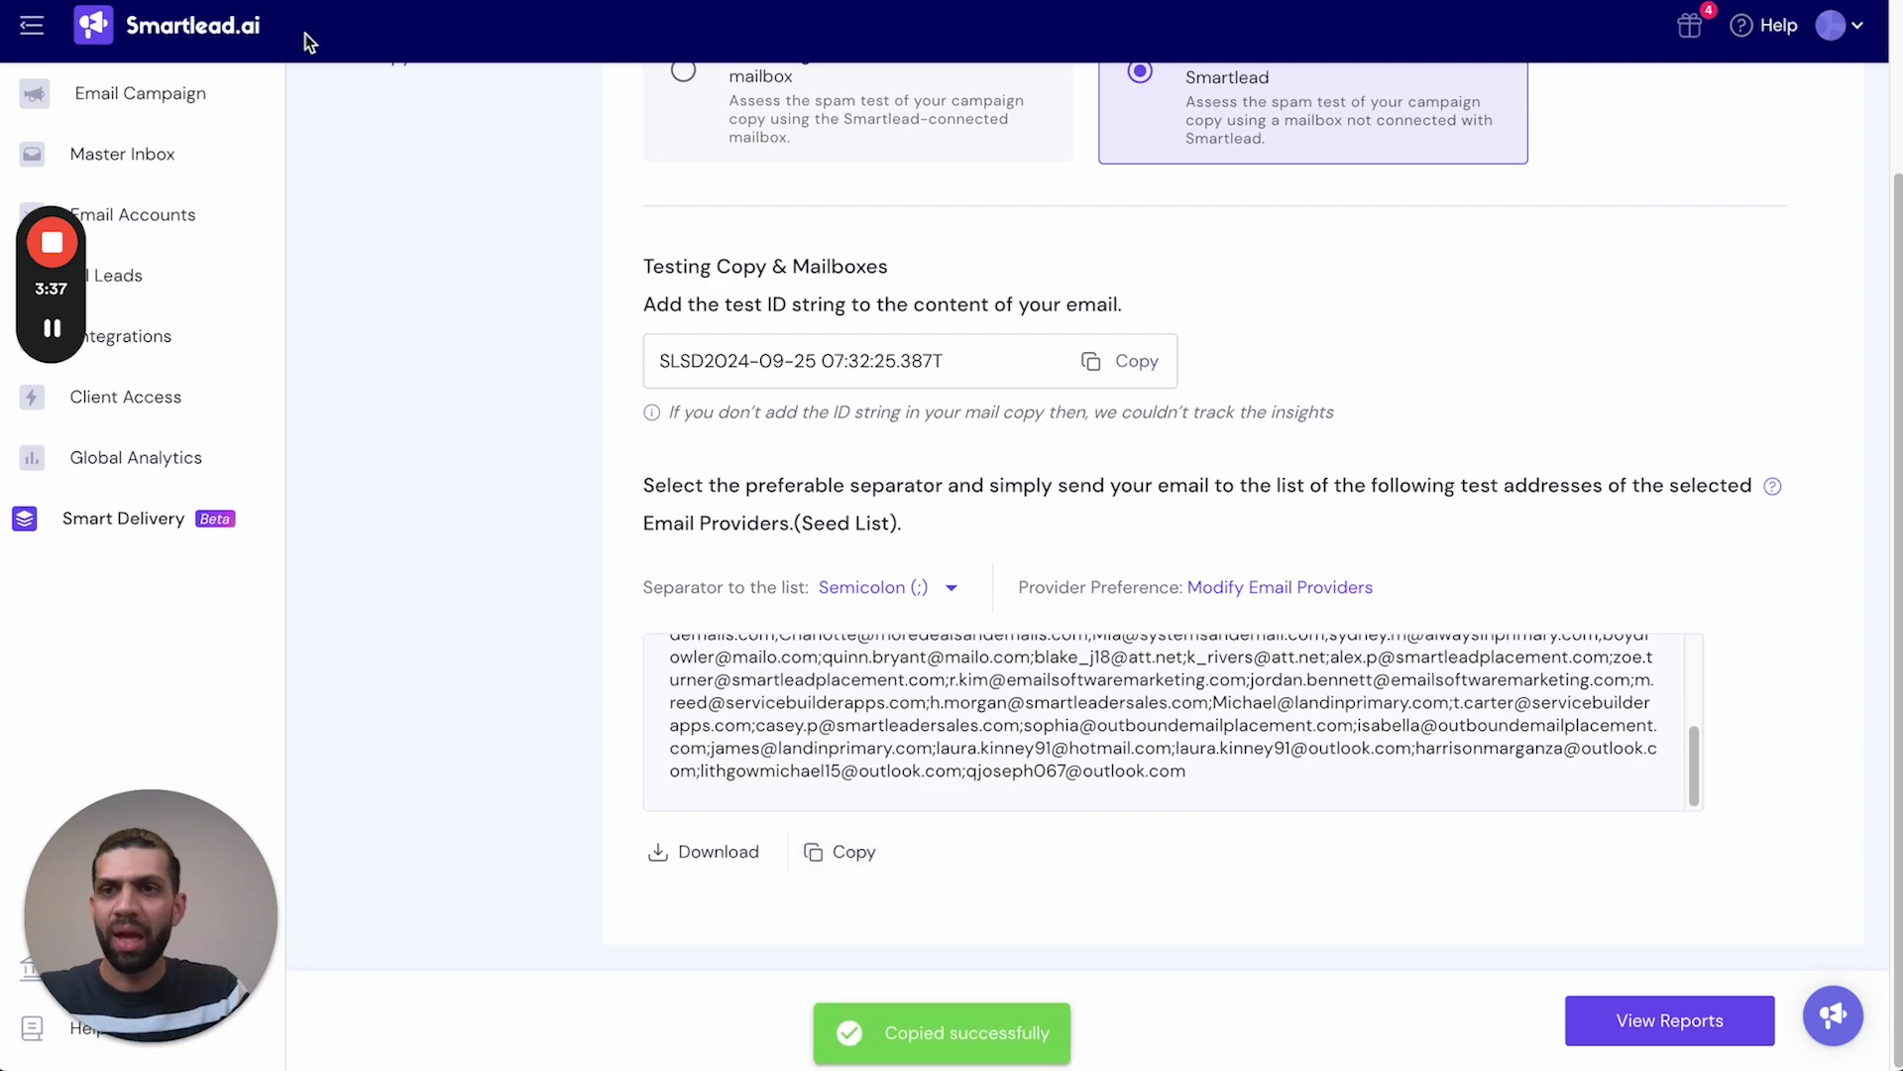
key(ctrl+Tab)
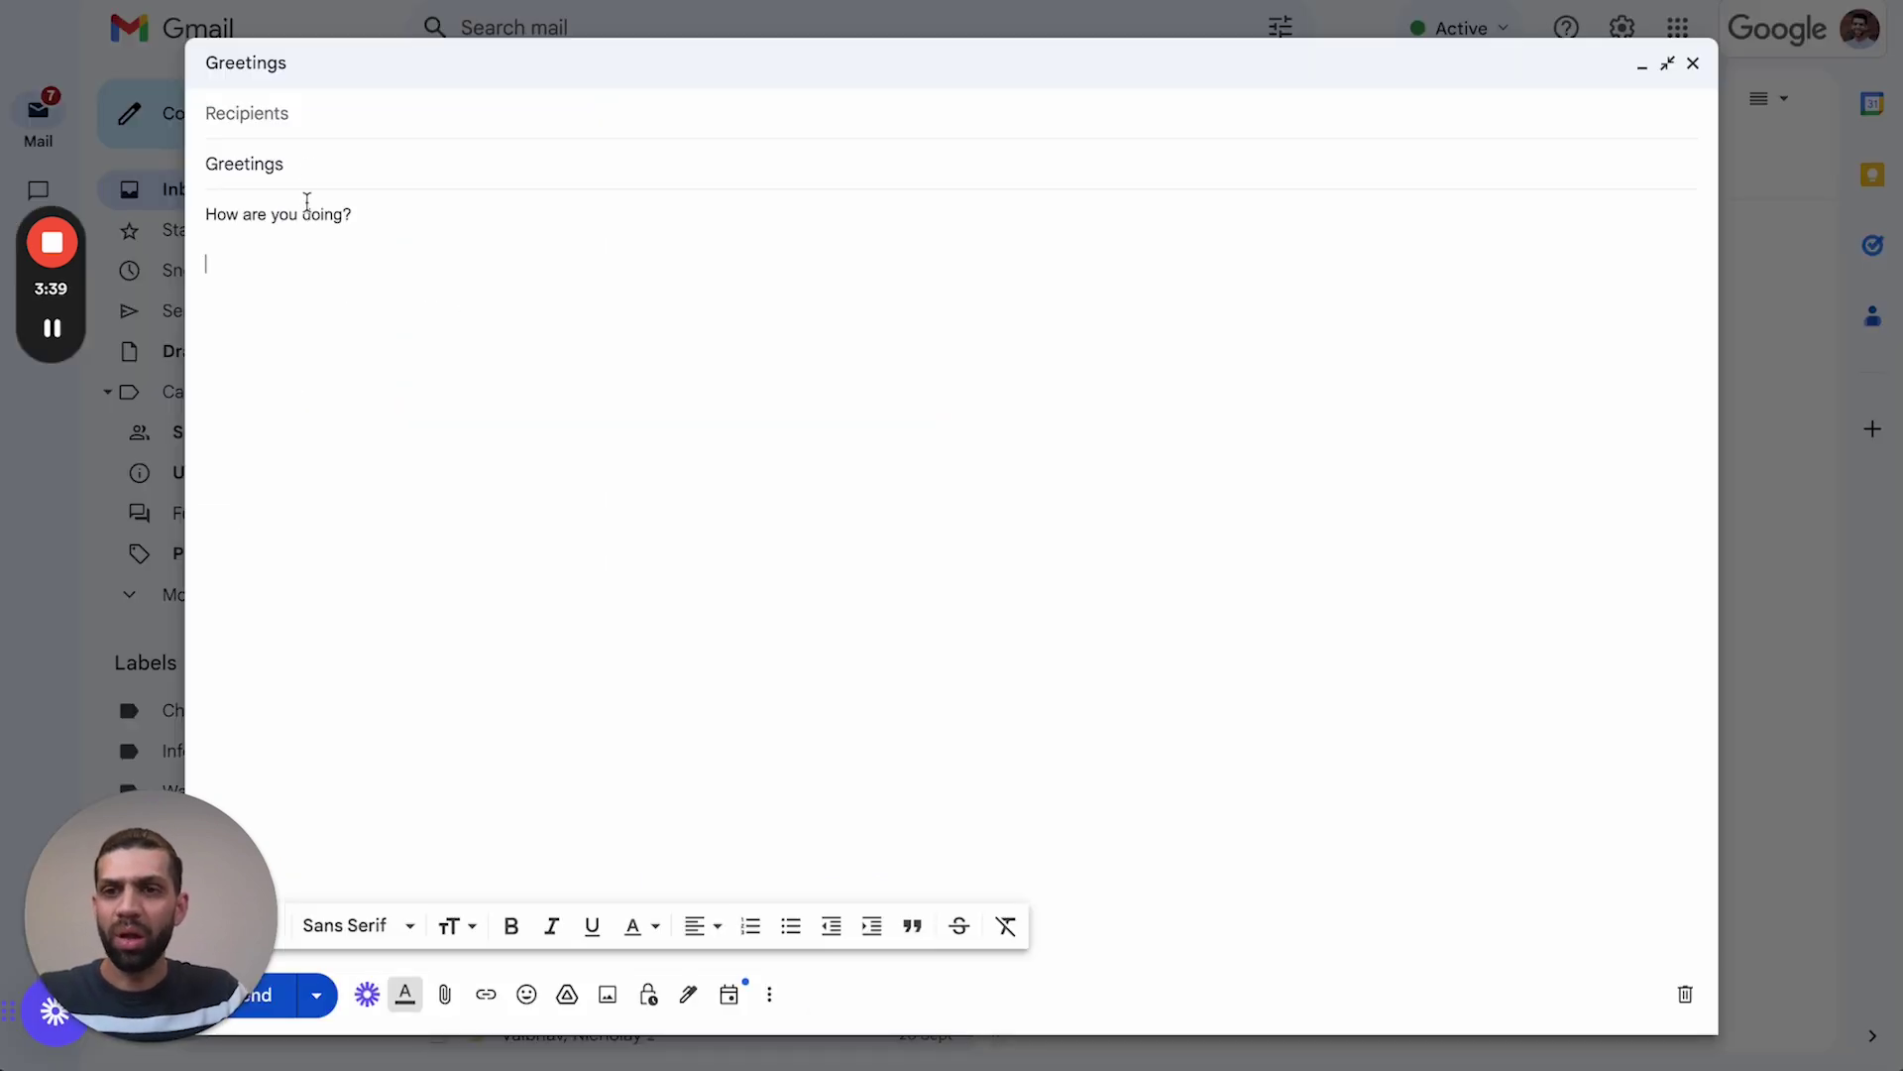
click(274, 109)
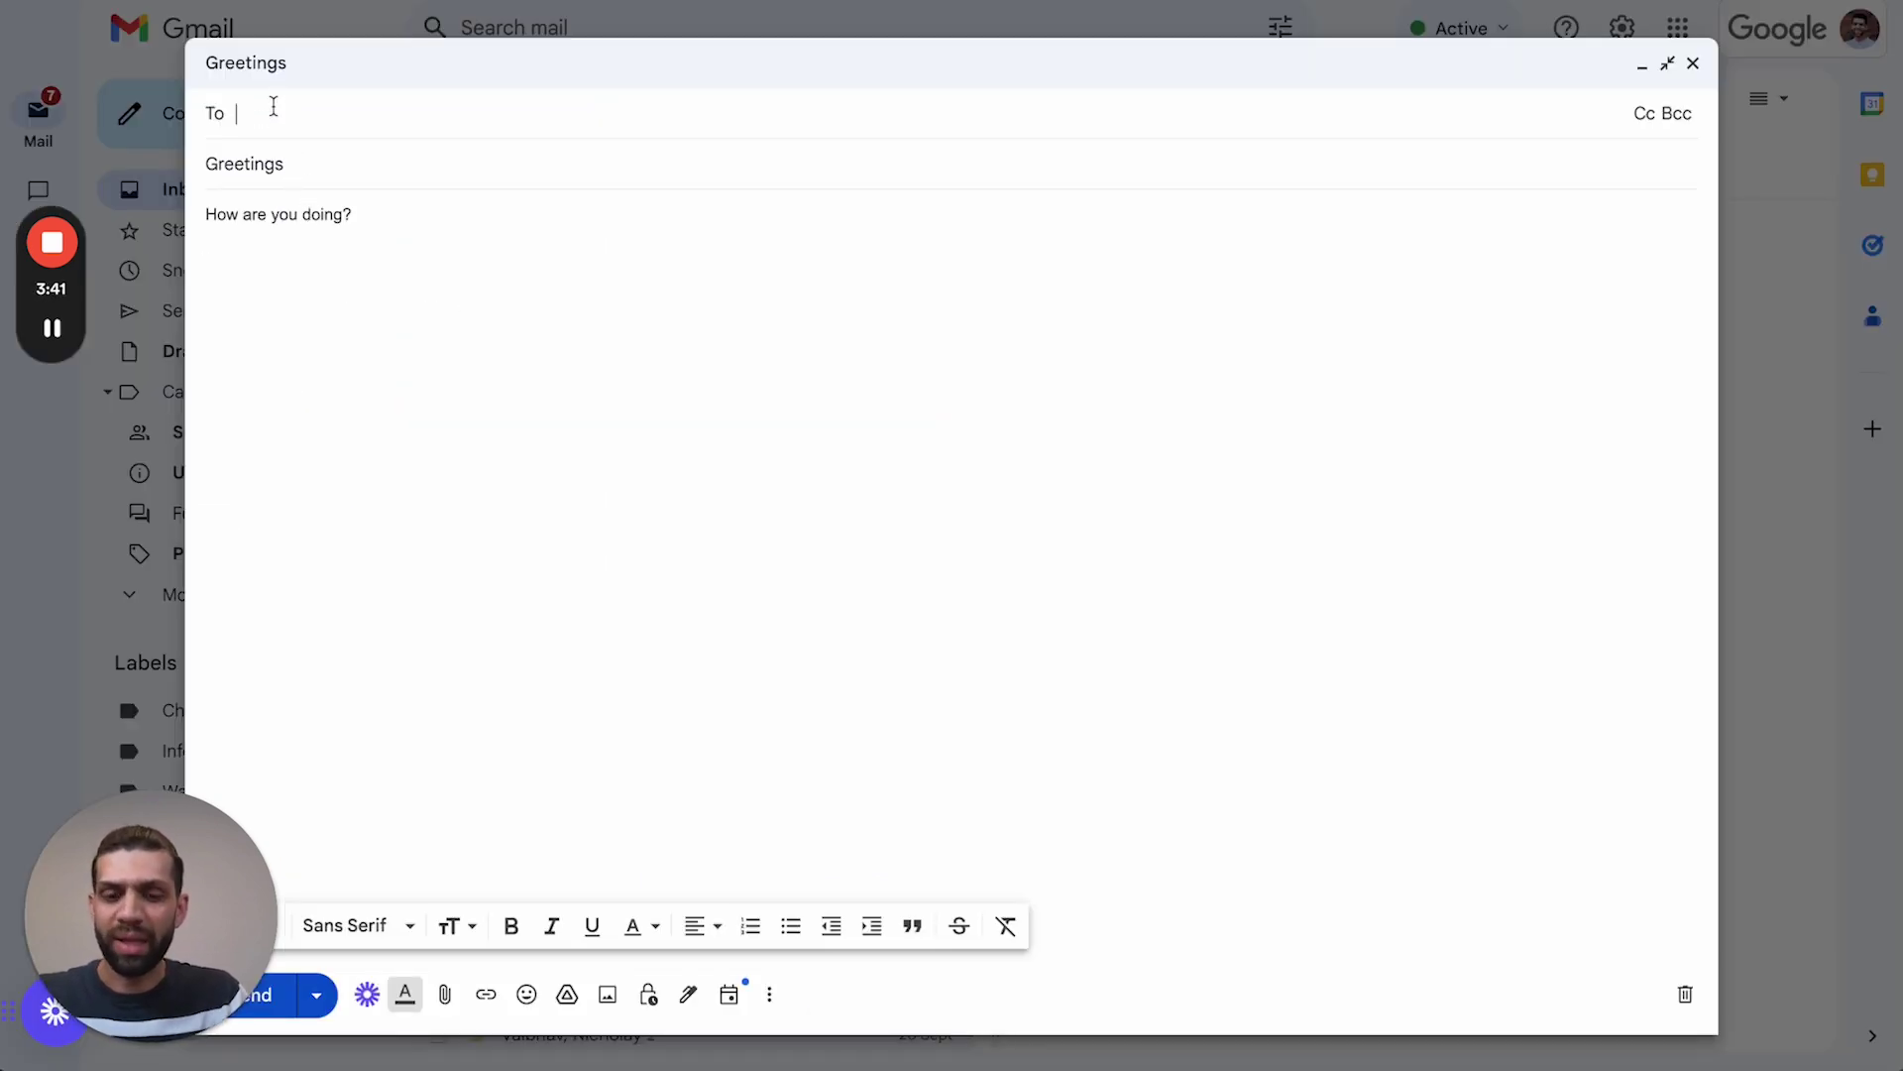
key(ctrl+v)
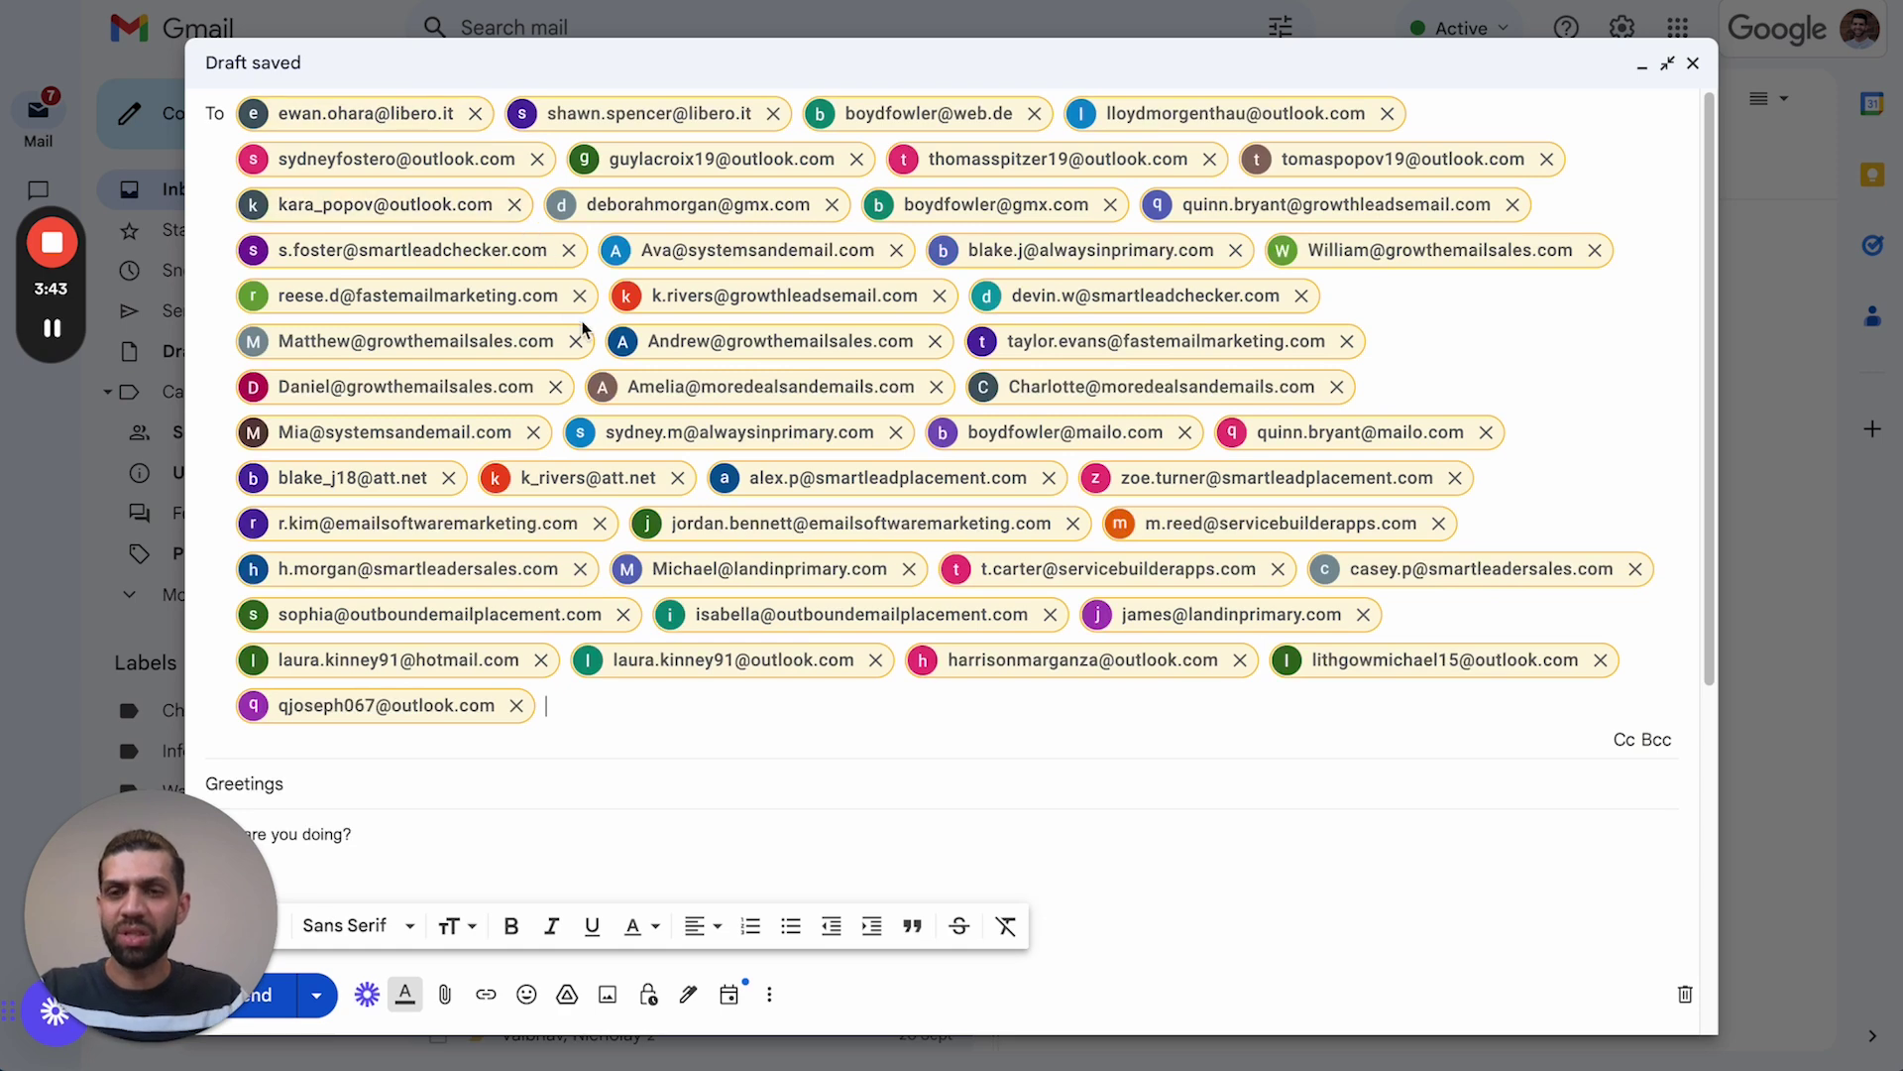
scroll(583, 330, down, 5)
scroll(582, 329, down, 2)
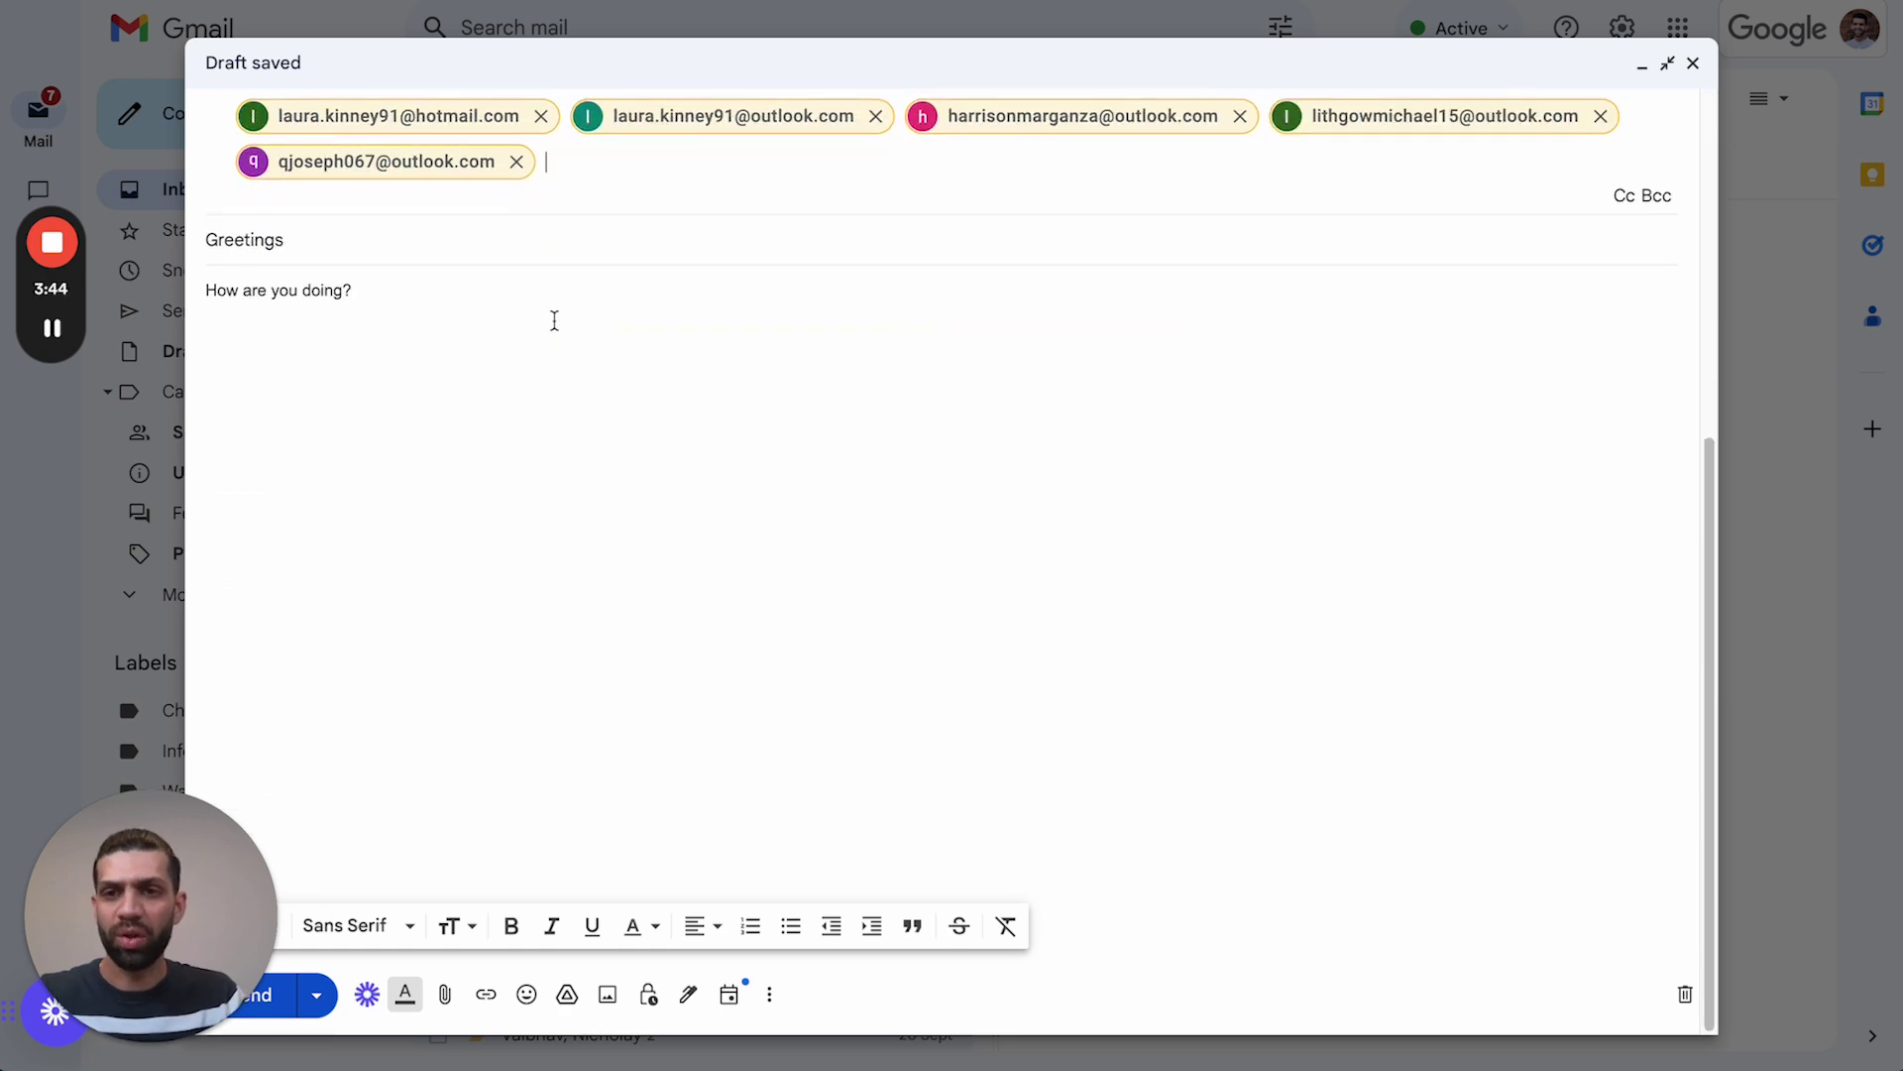
Copy the test ID string from Smartlead into the body of the Greetings email in Gmail, below the message text, and send the email
click(246, 337)
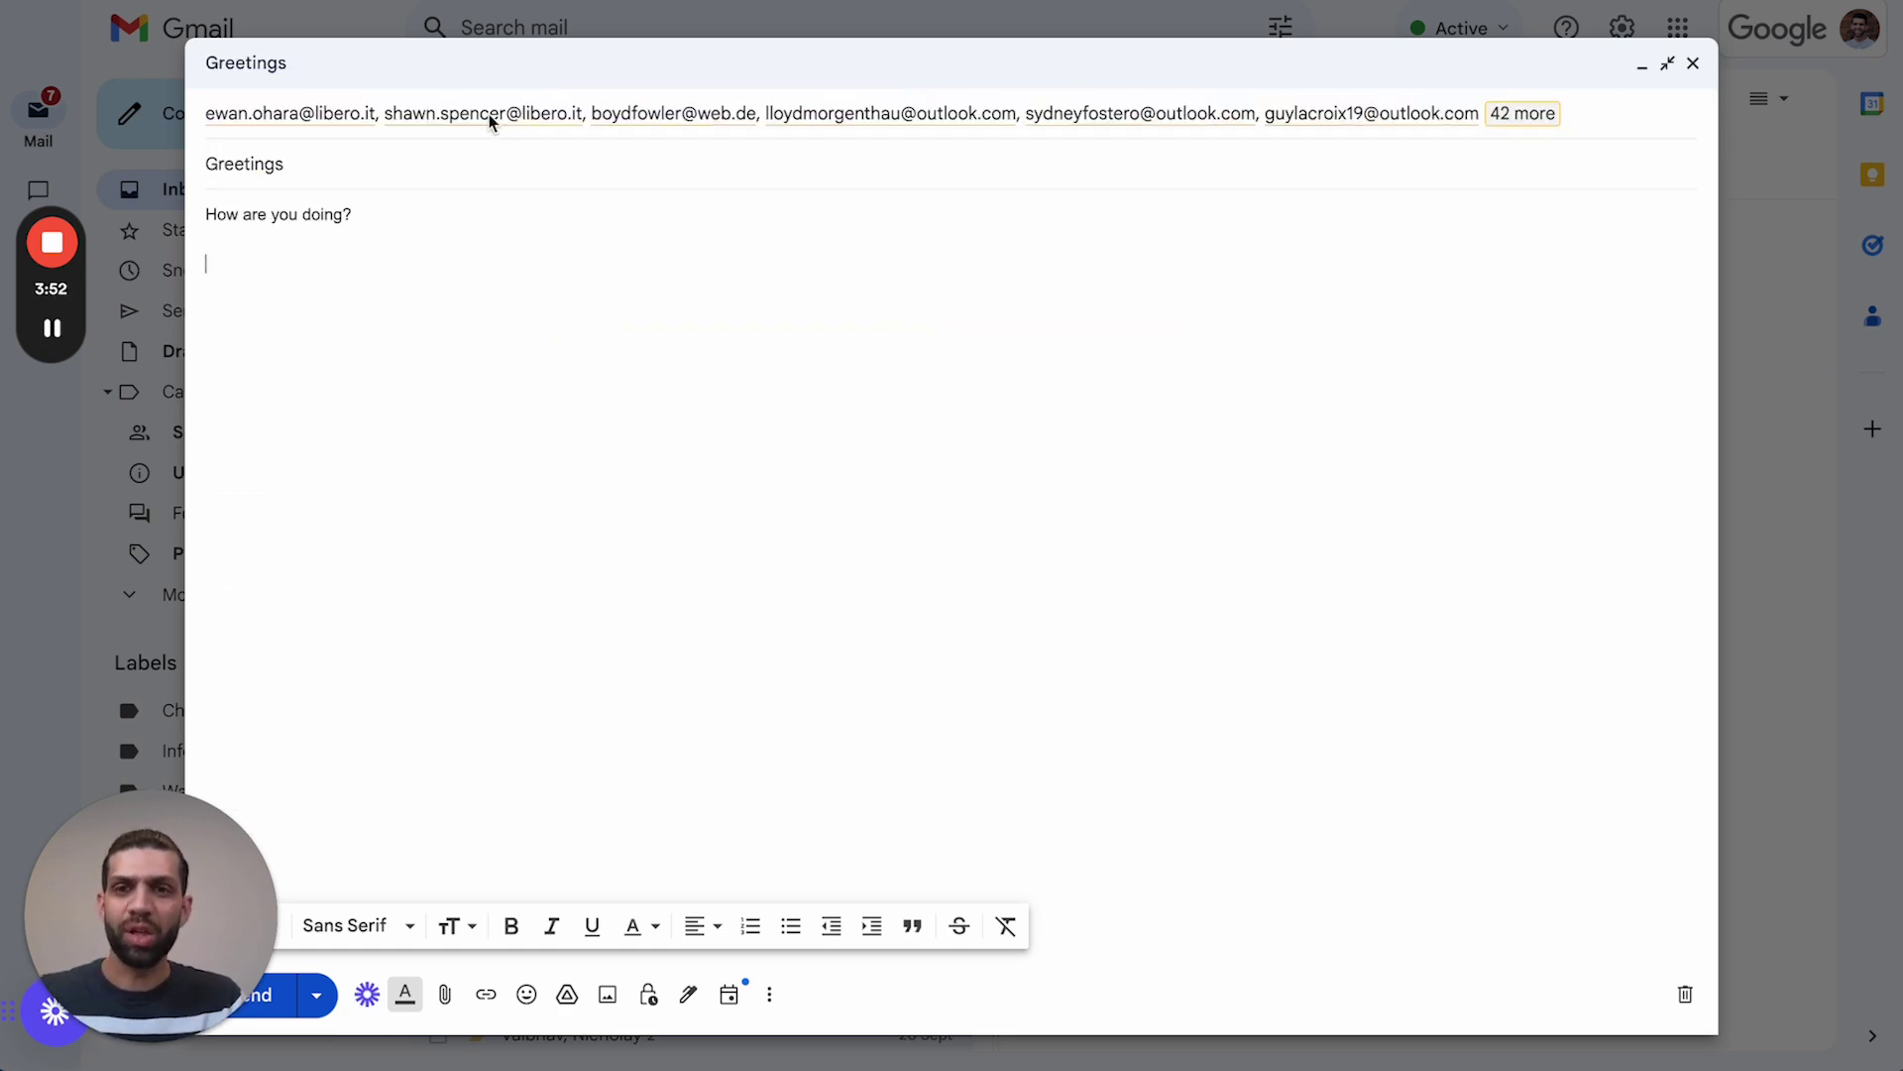
key(ctrl+Tab)
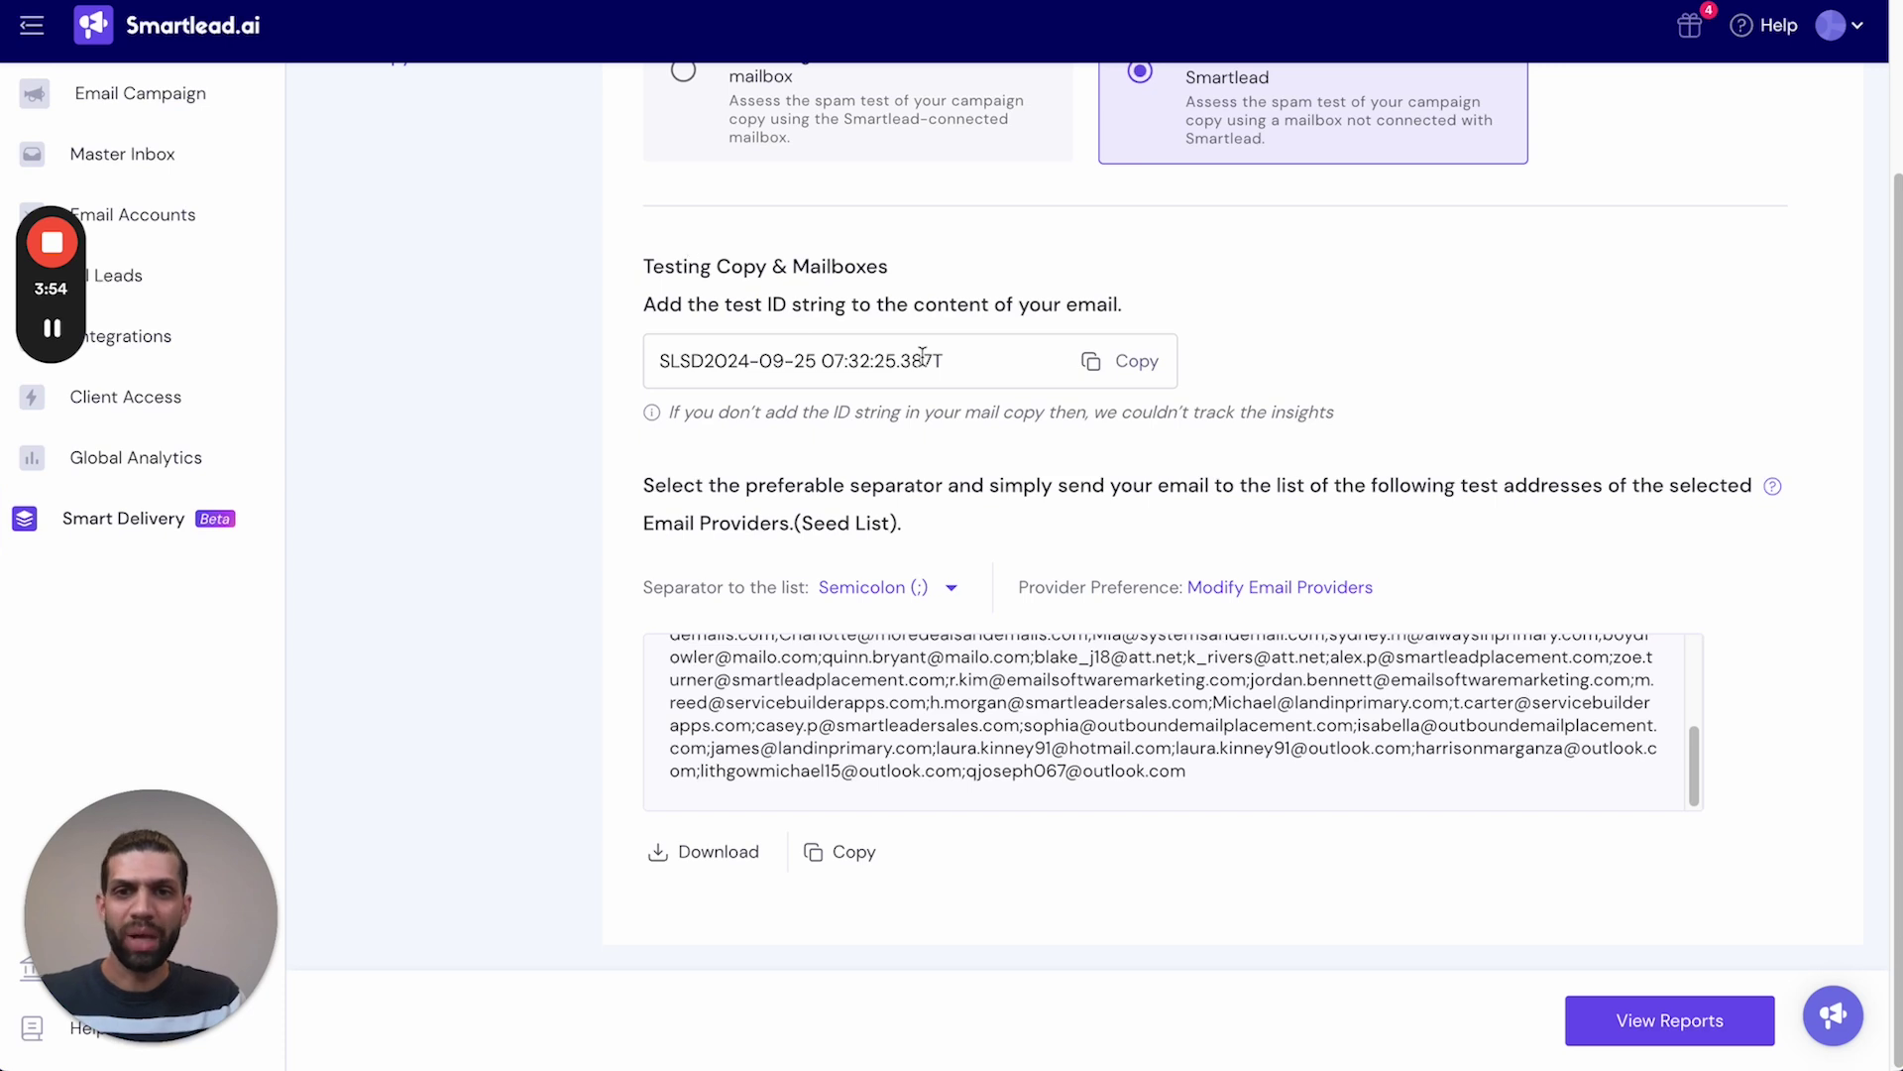
click(1139, 365)
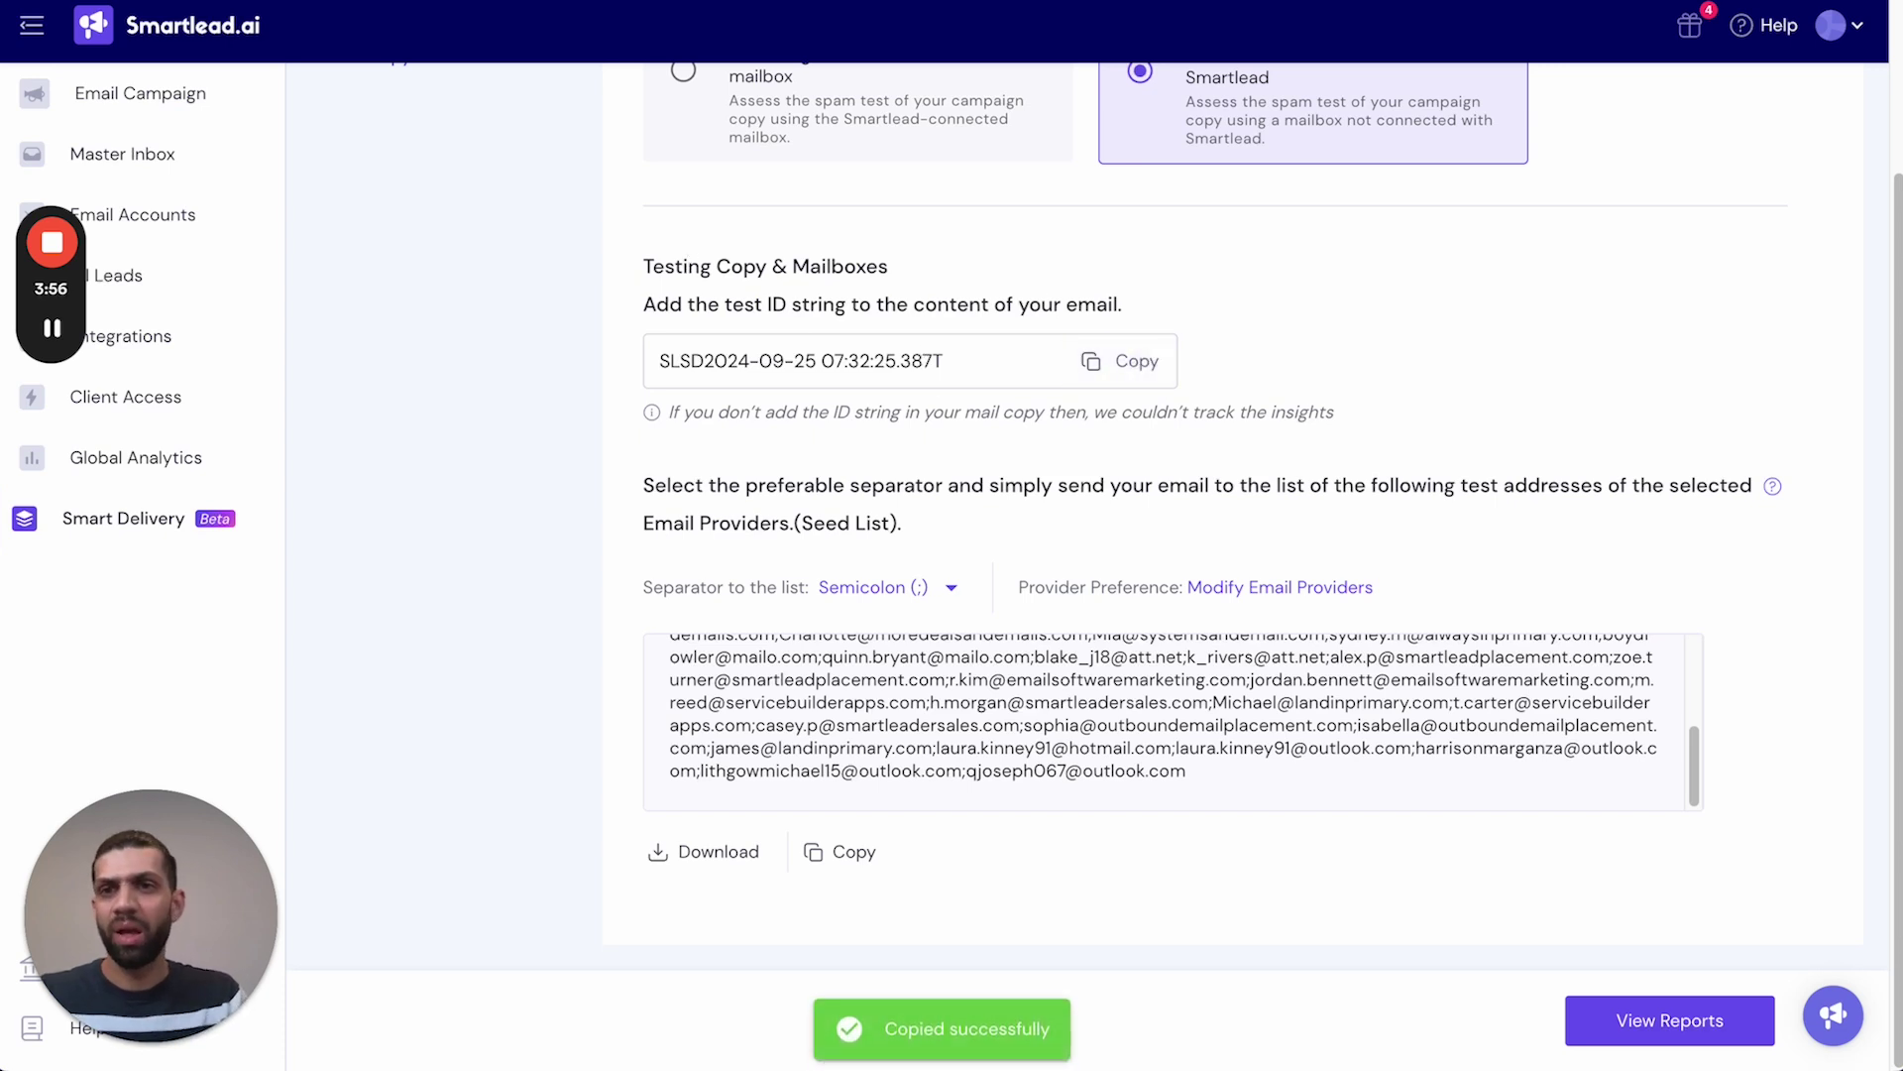
key(ctrl+shift+Tab)
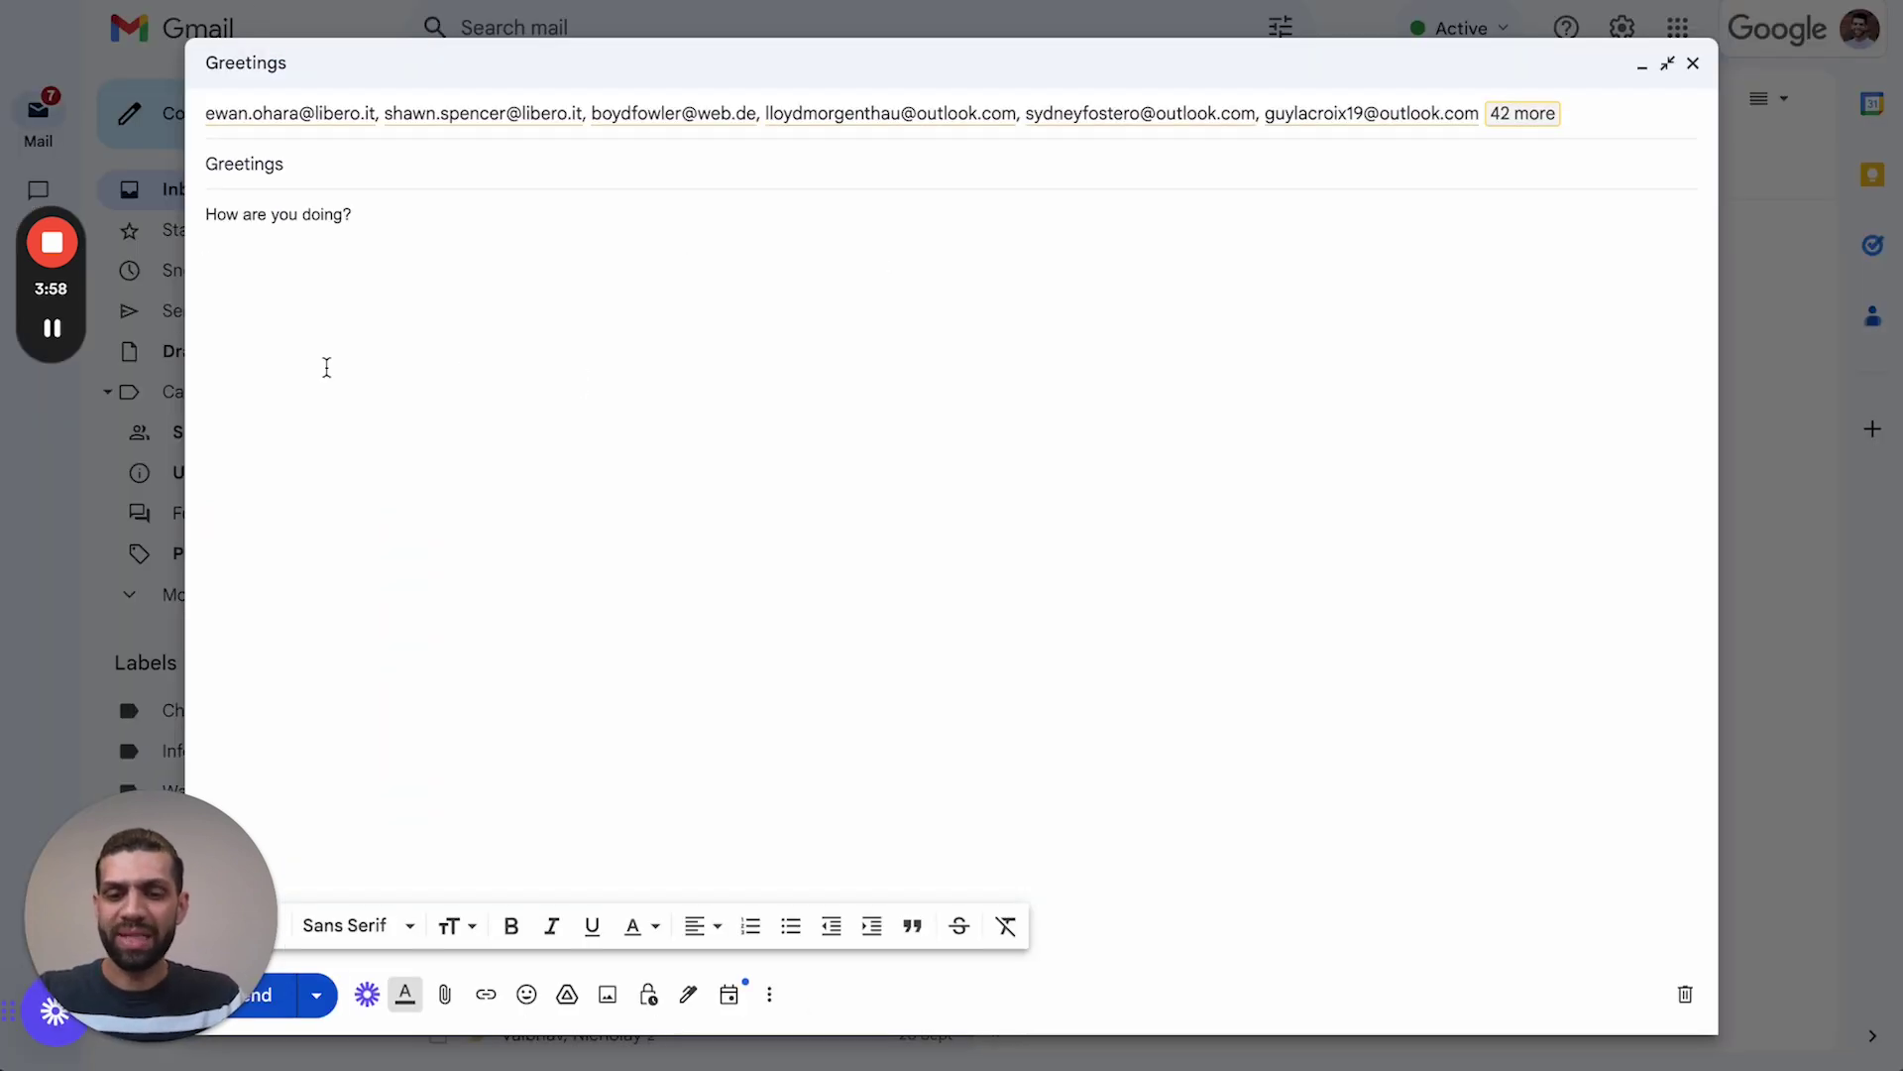
key(ctrl+v)
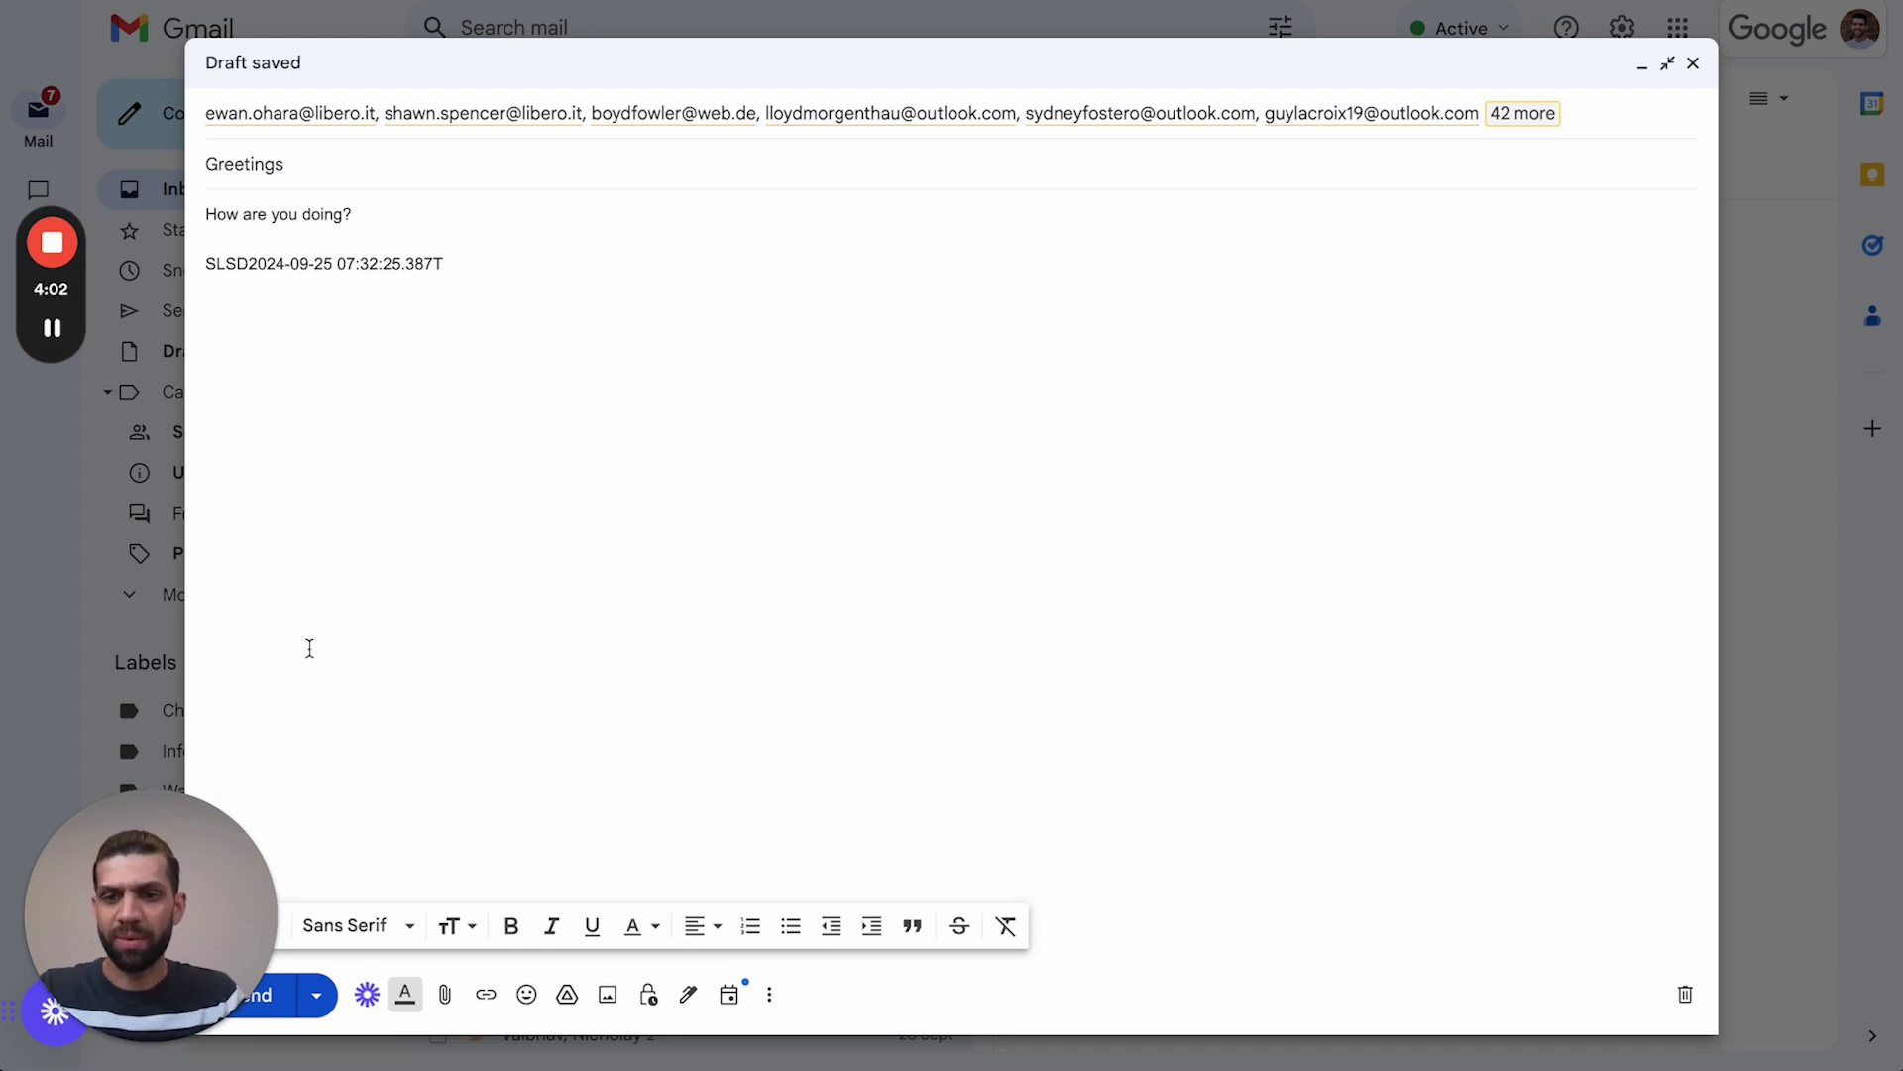
click(251, 996)
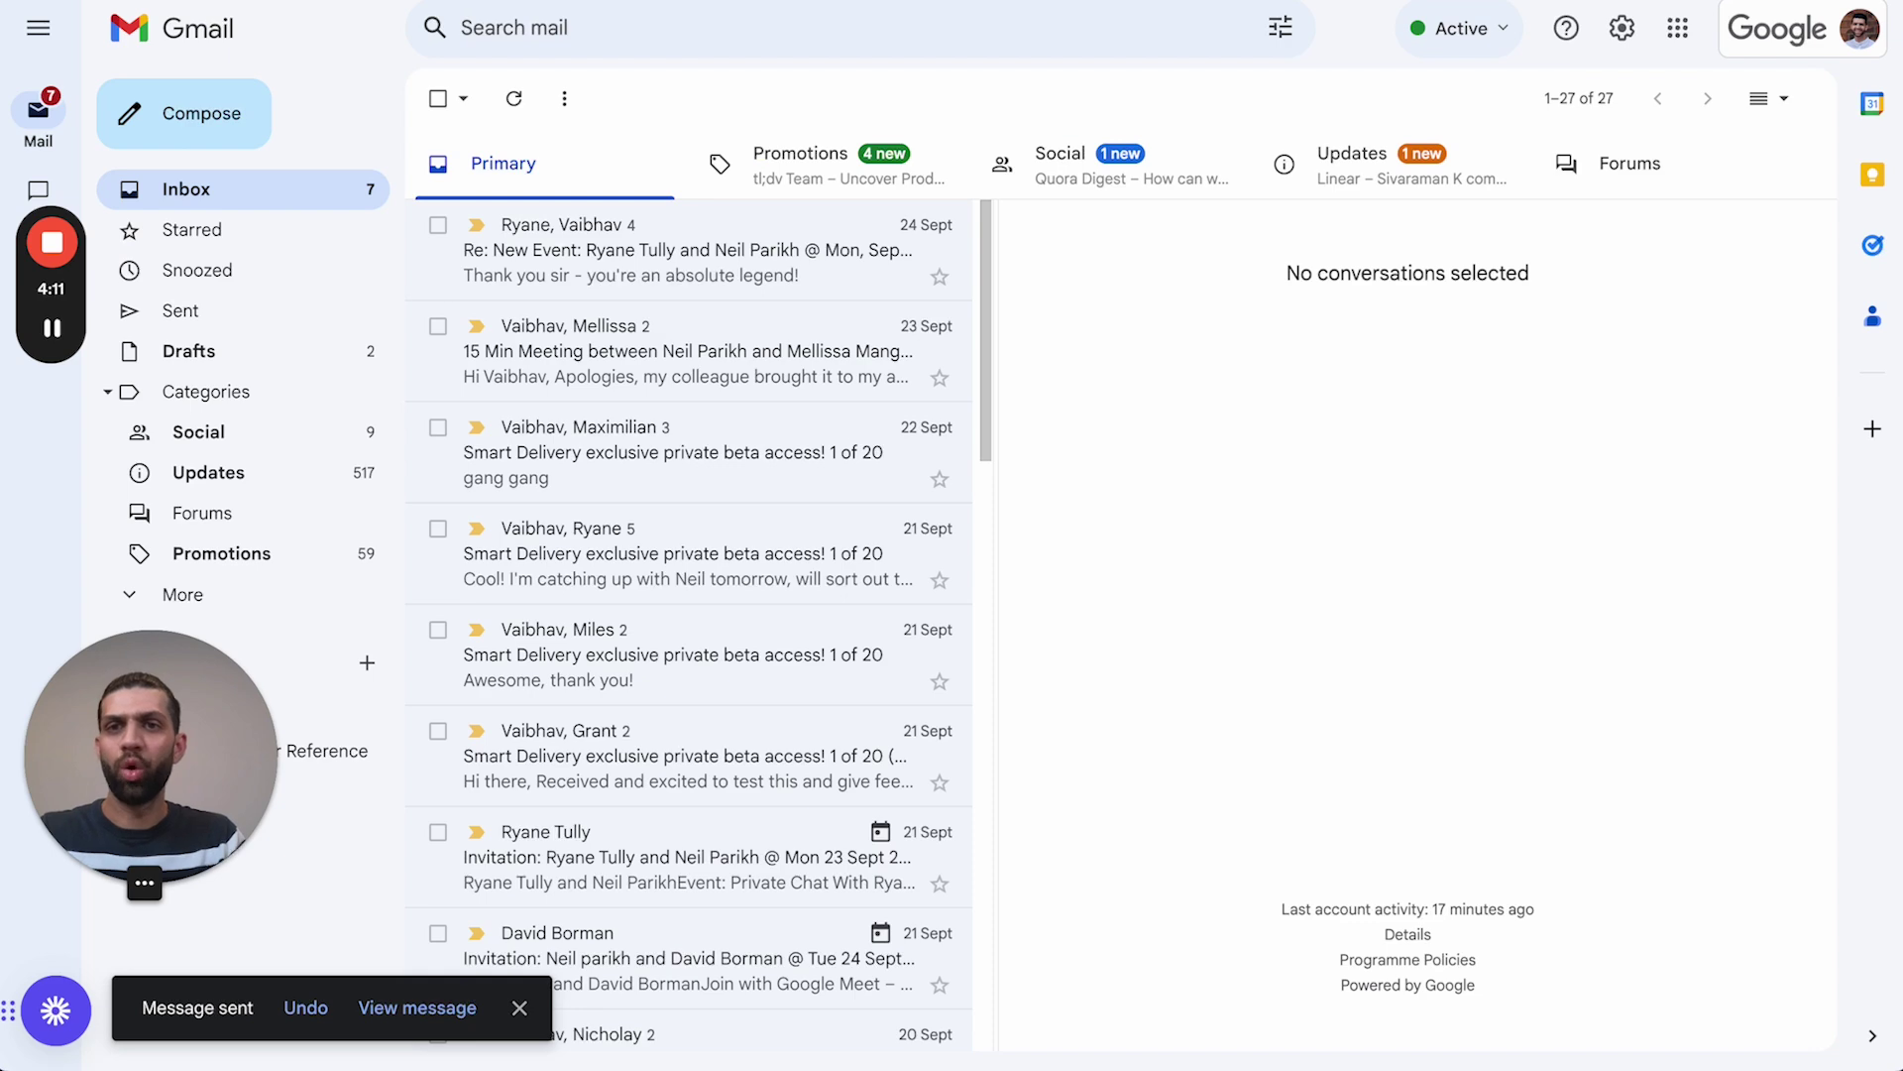
Return to Smartlead, go to the test reports, and open the deliverability report of the External test
key(ctrl+Tab)
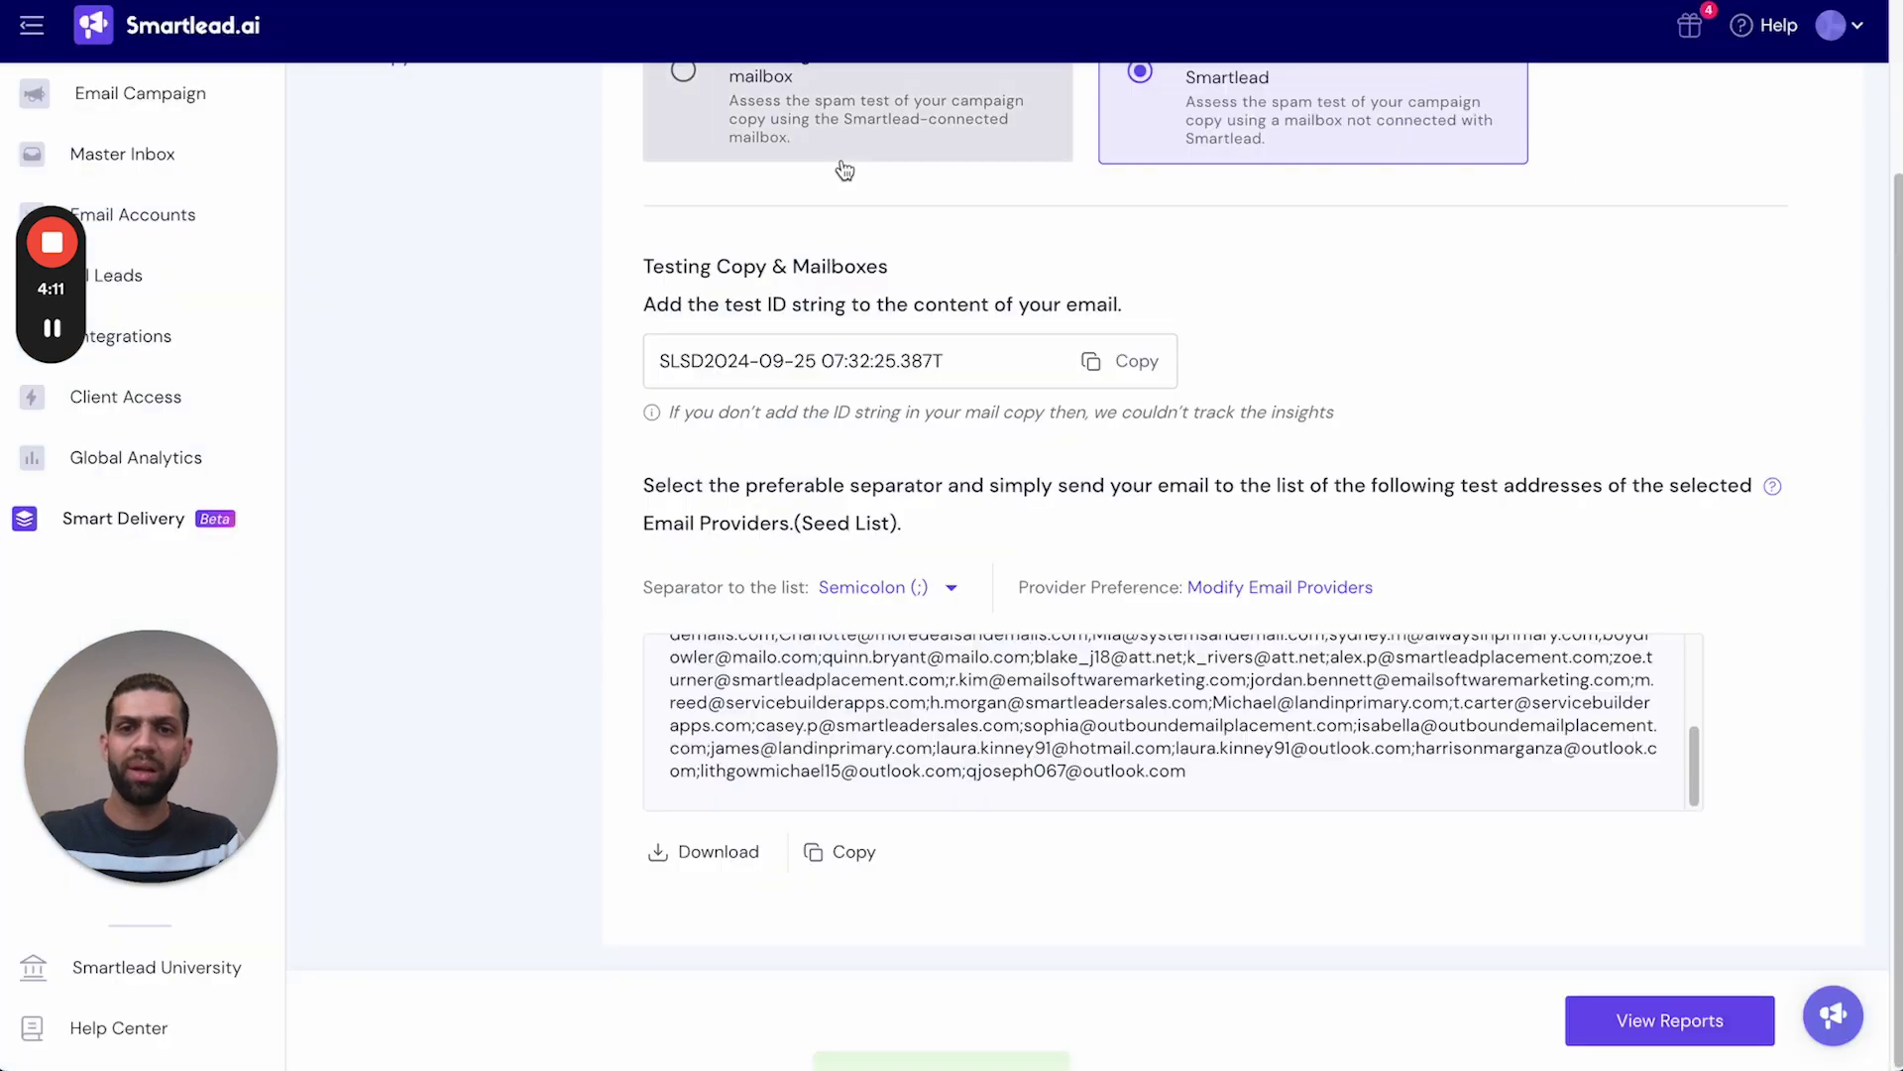
click(1694, 1030)
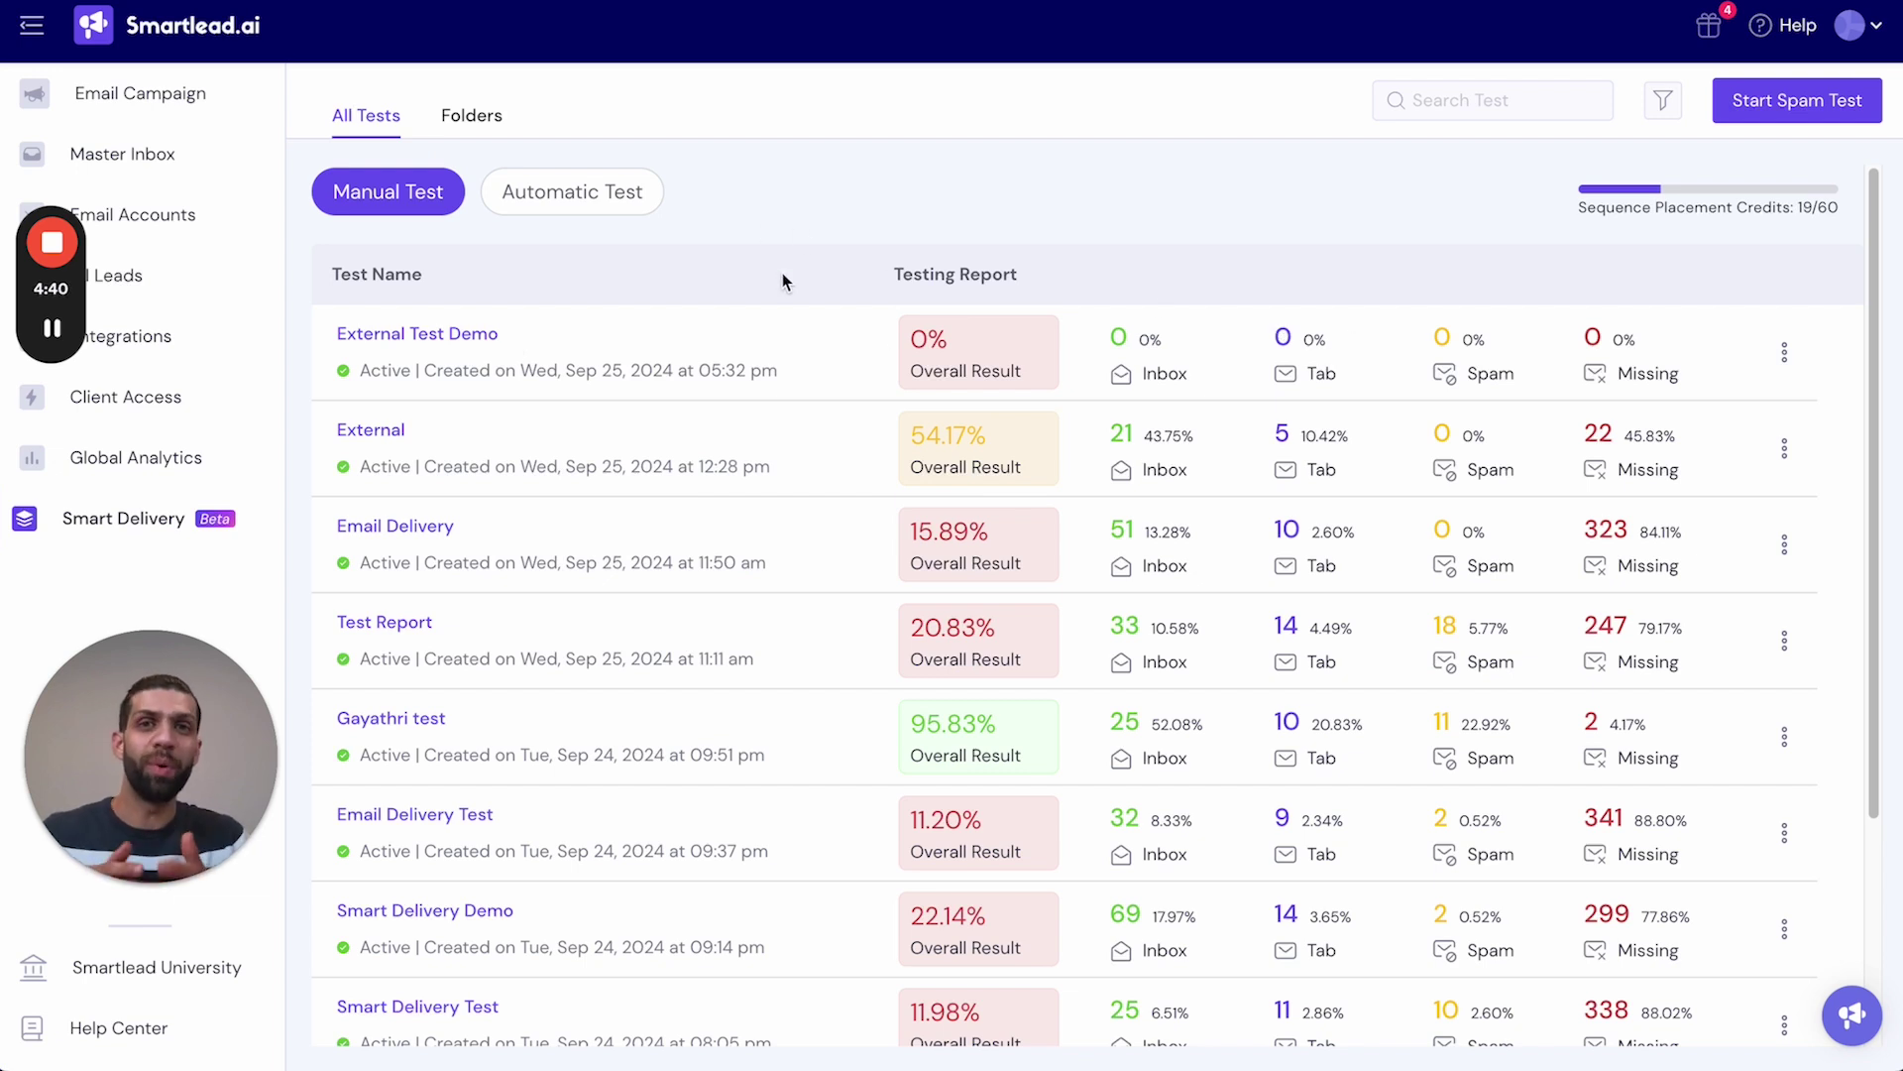
click(376, 433)
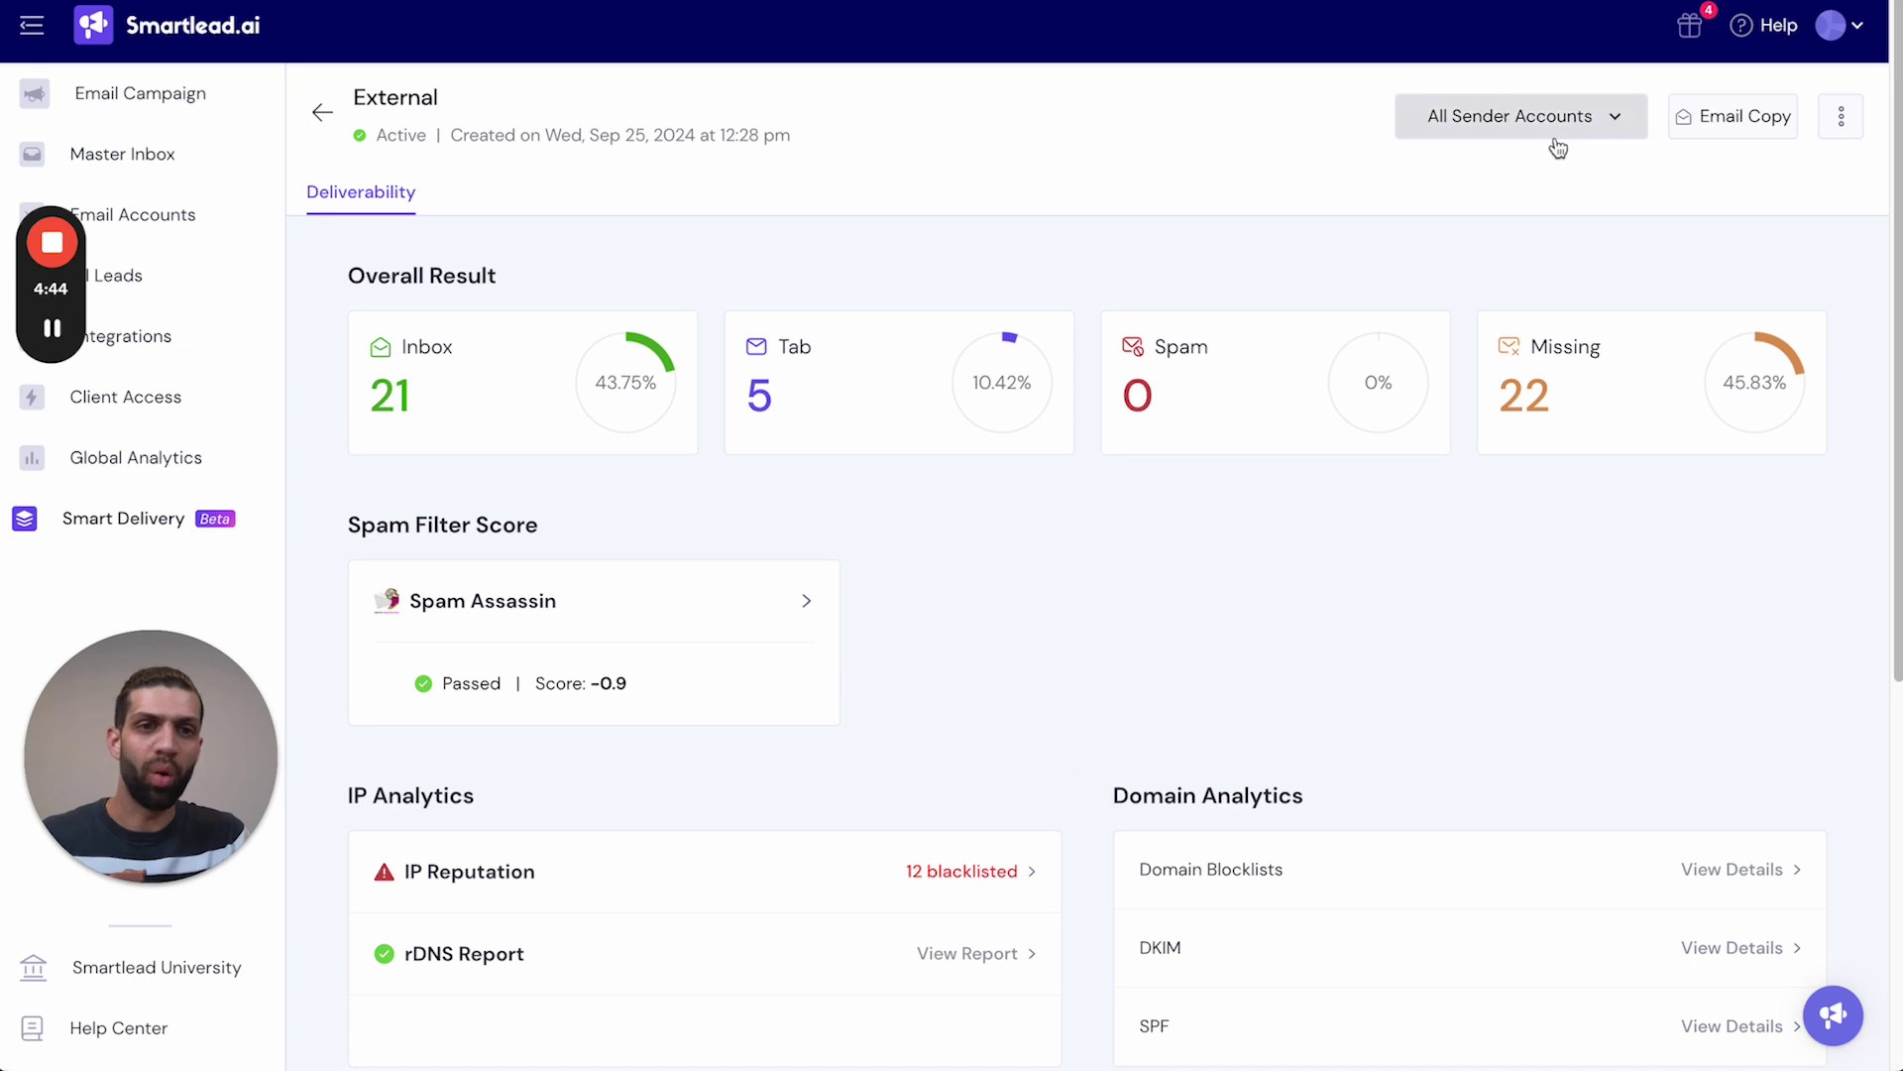
Check the sender accounts covered by the External report and preview its email copy with the test ID string
click(1595, 130)
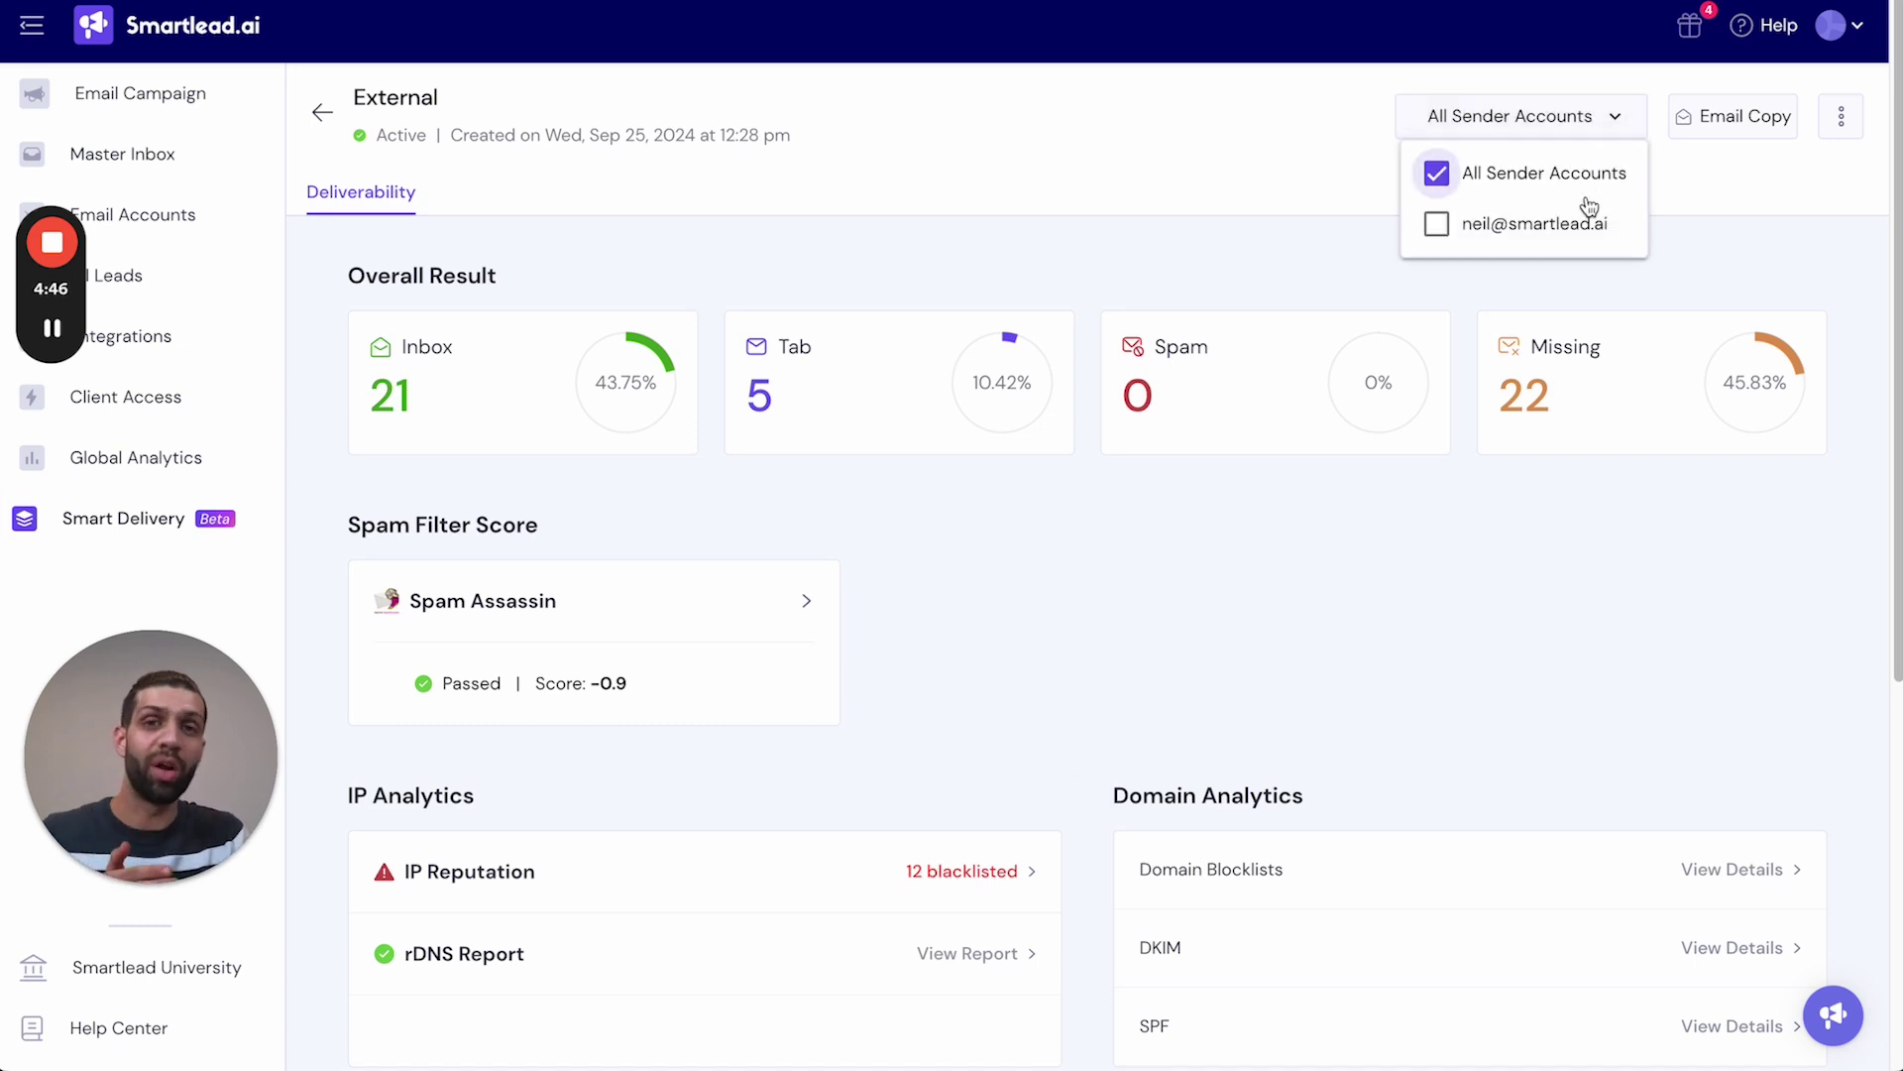
click(1730, 127)
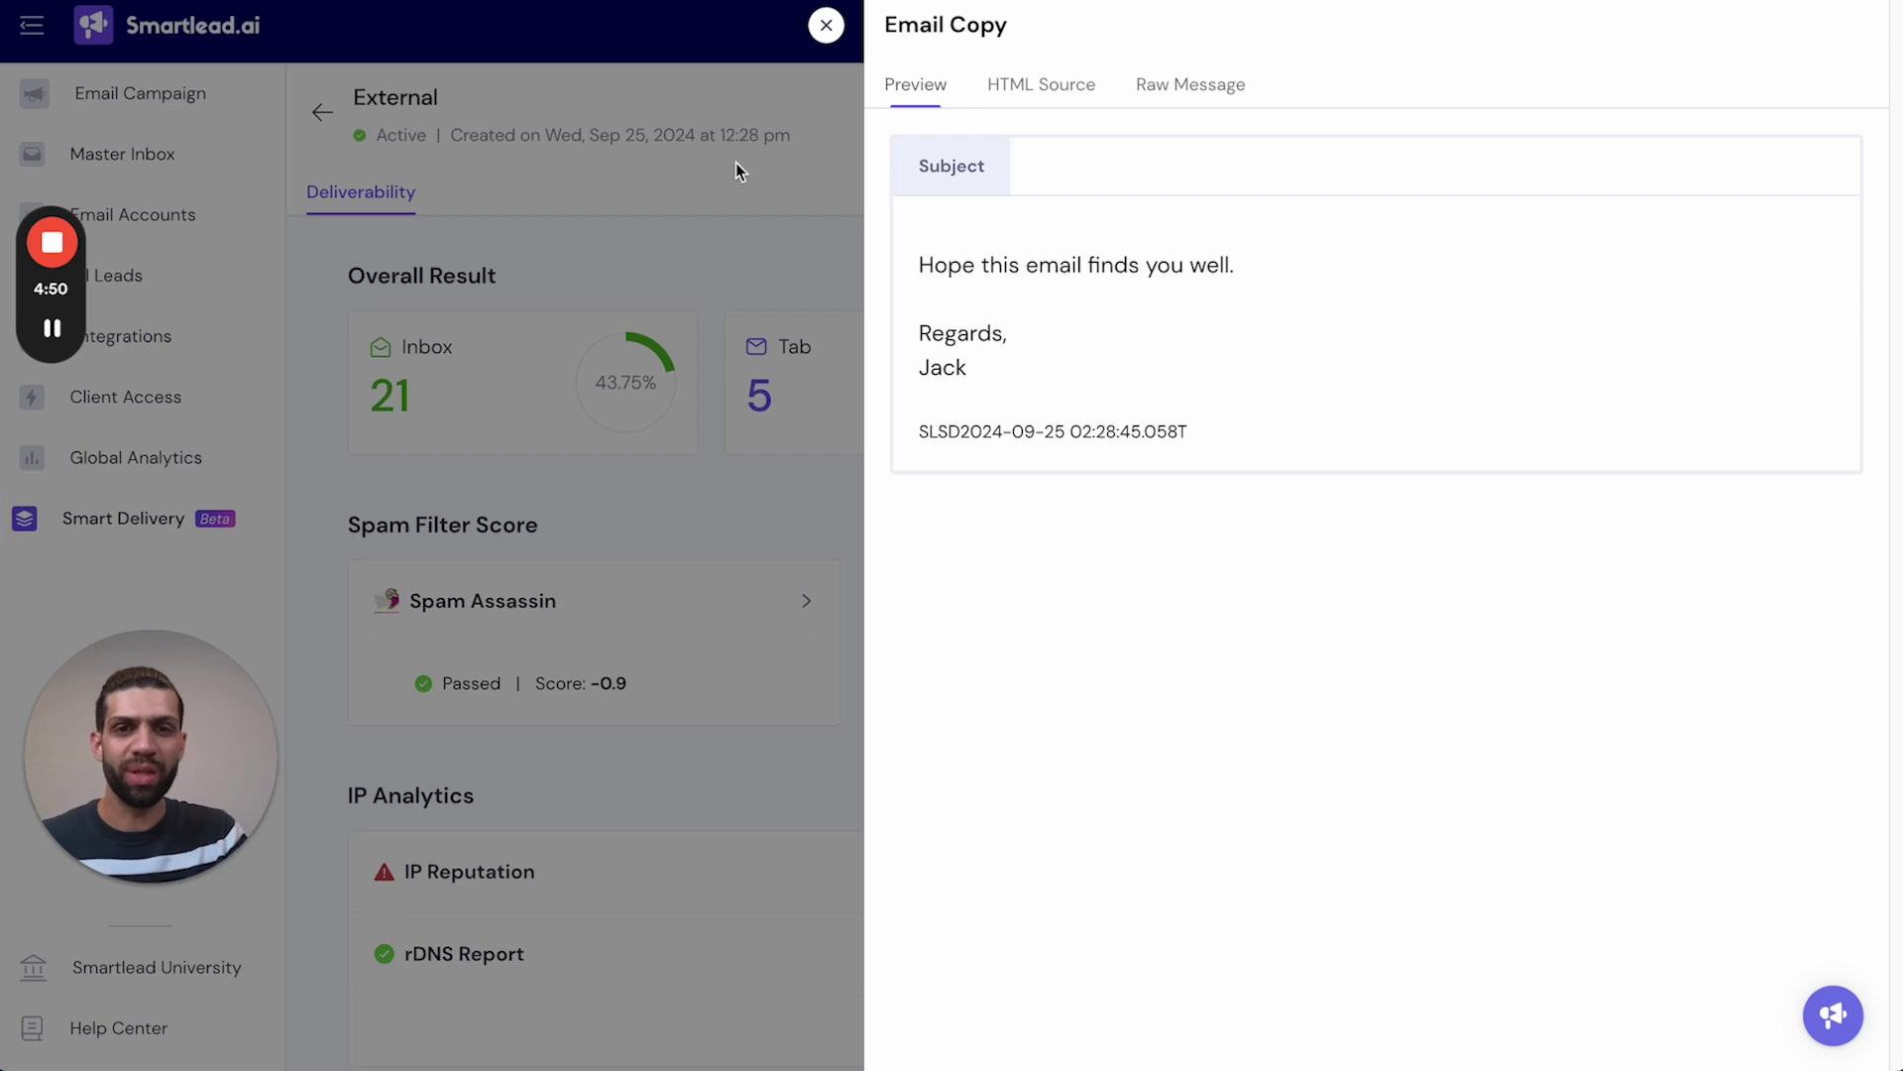
click(739, 101)
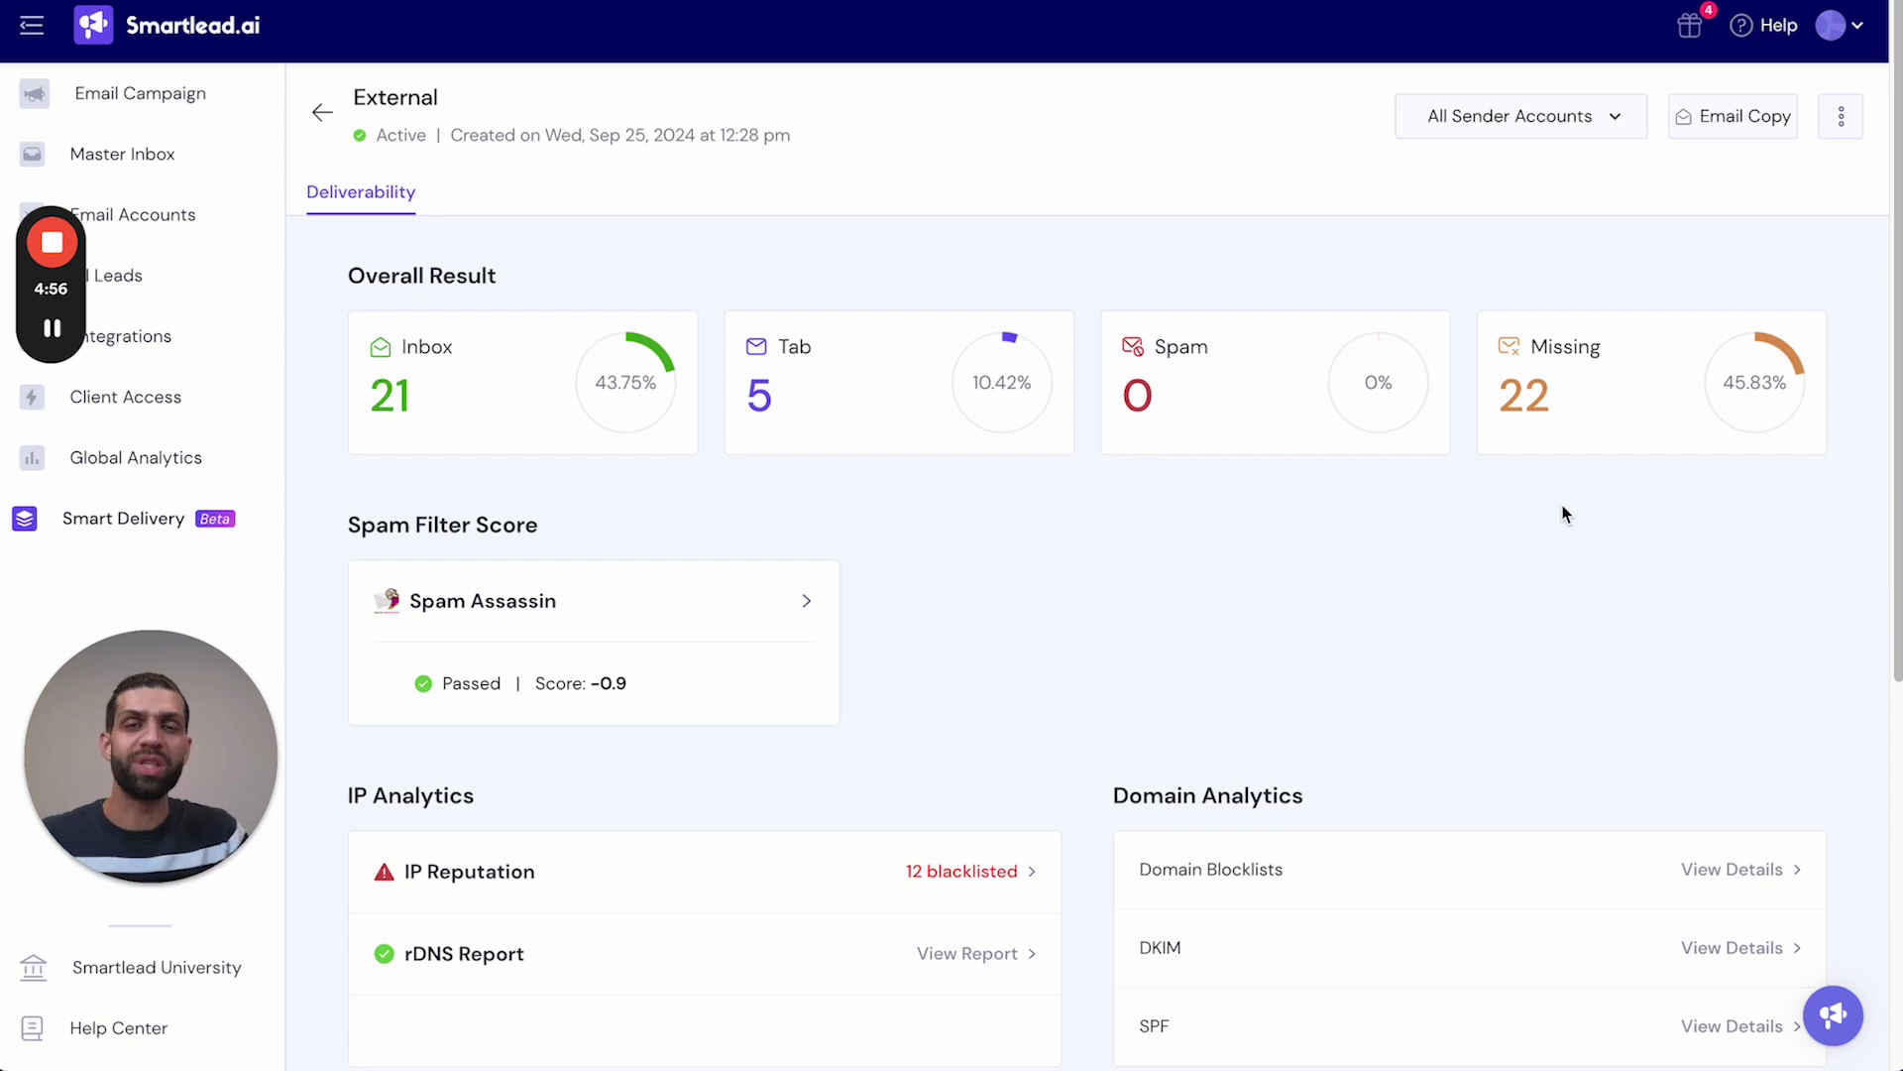
Start a new automatic spam test, name it "Auto test", and enter "Demo" as its description
mouse_move(62, 337)
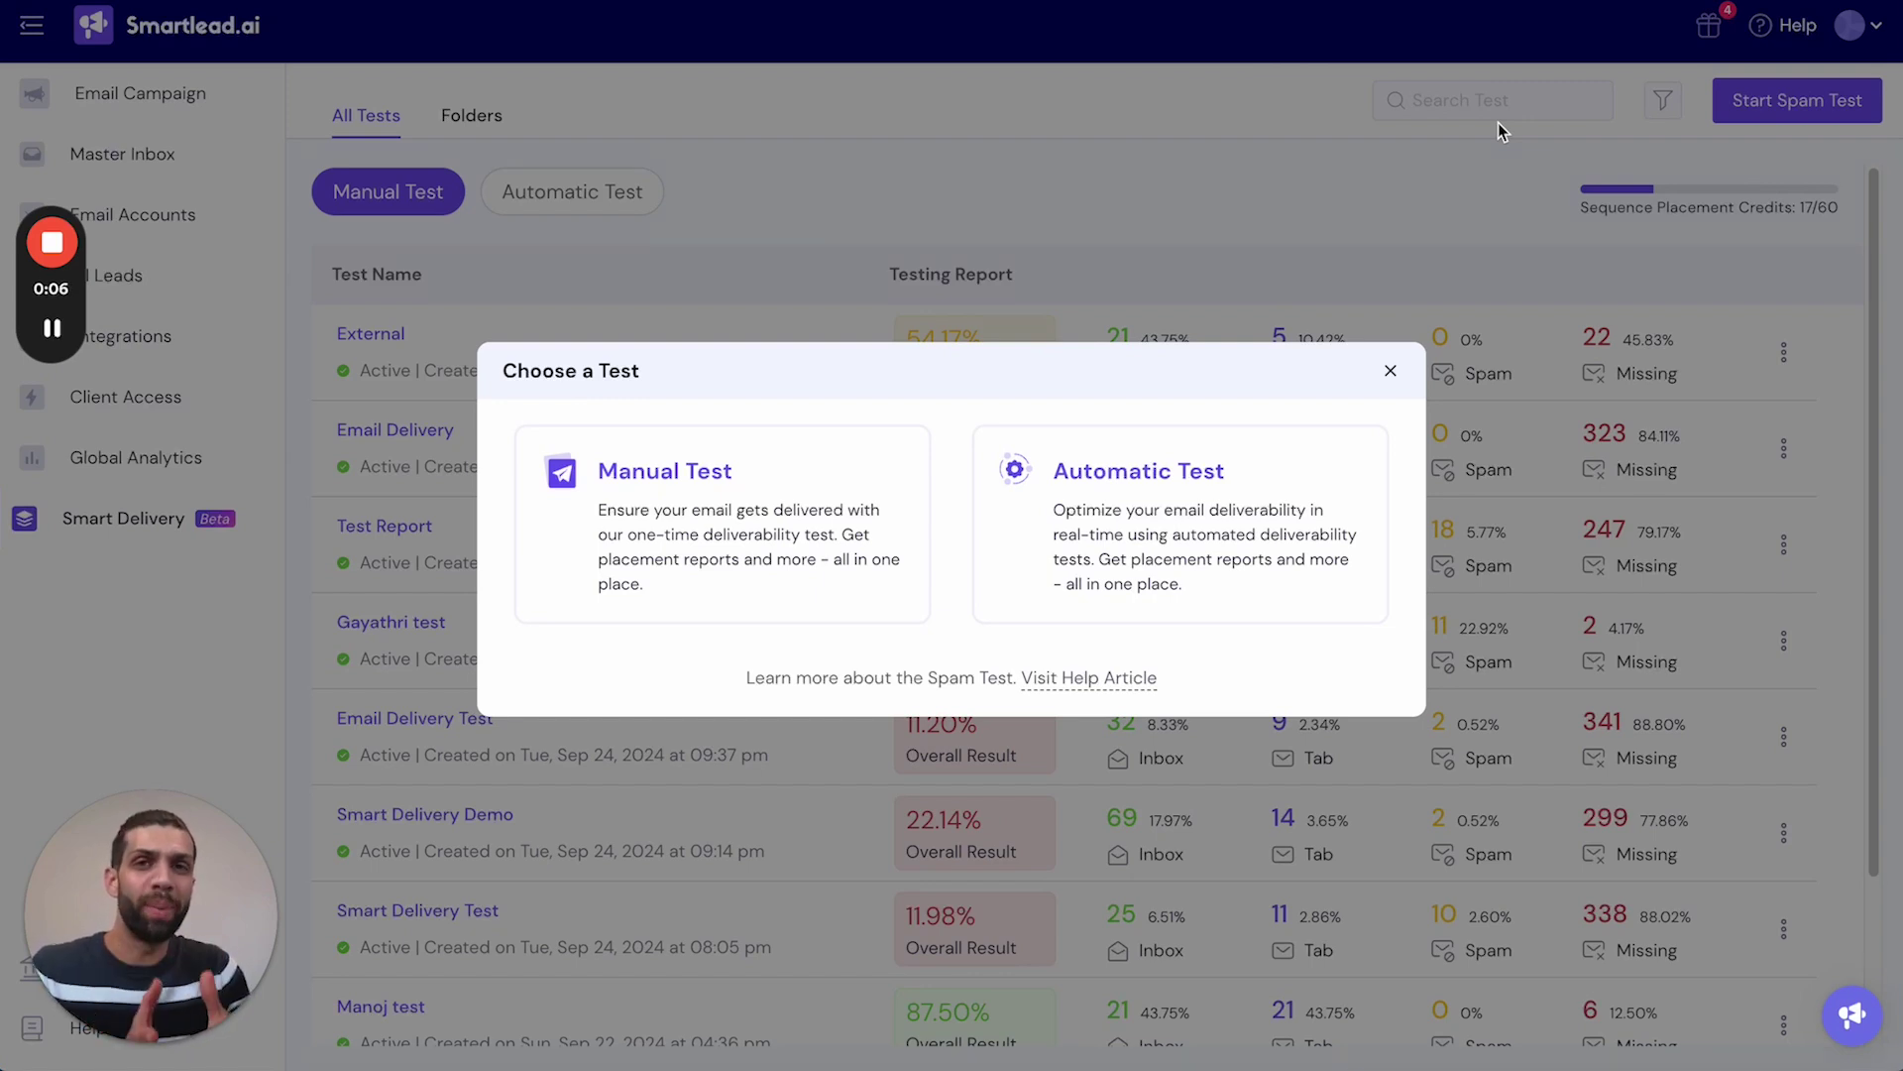
mouse_move(52, 333)
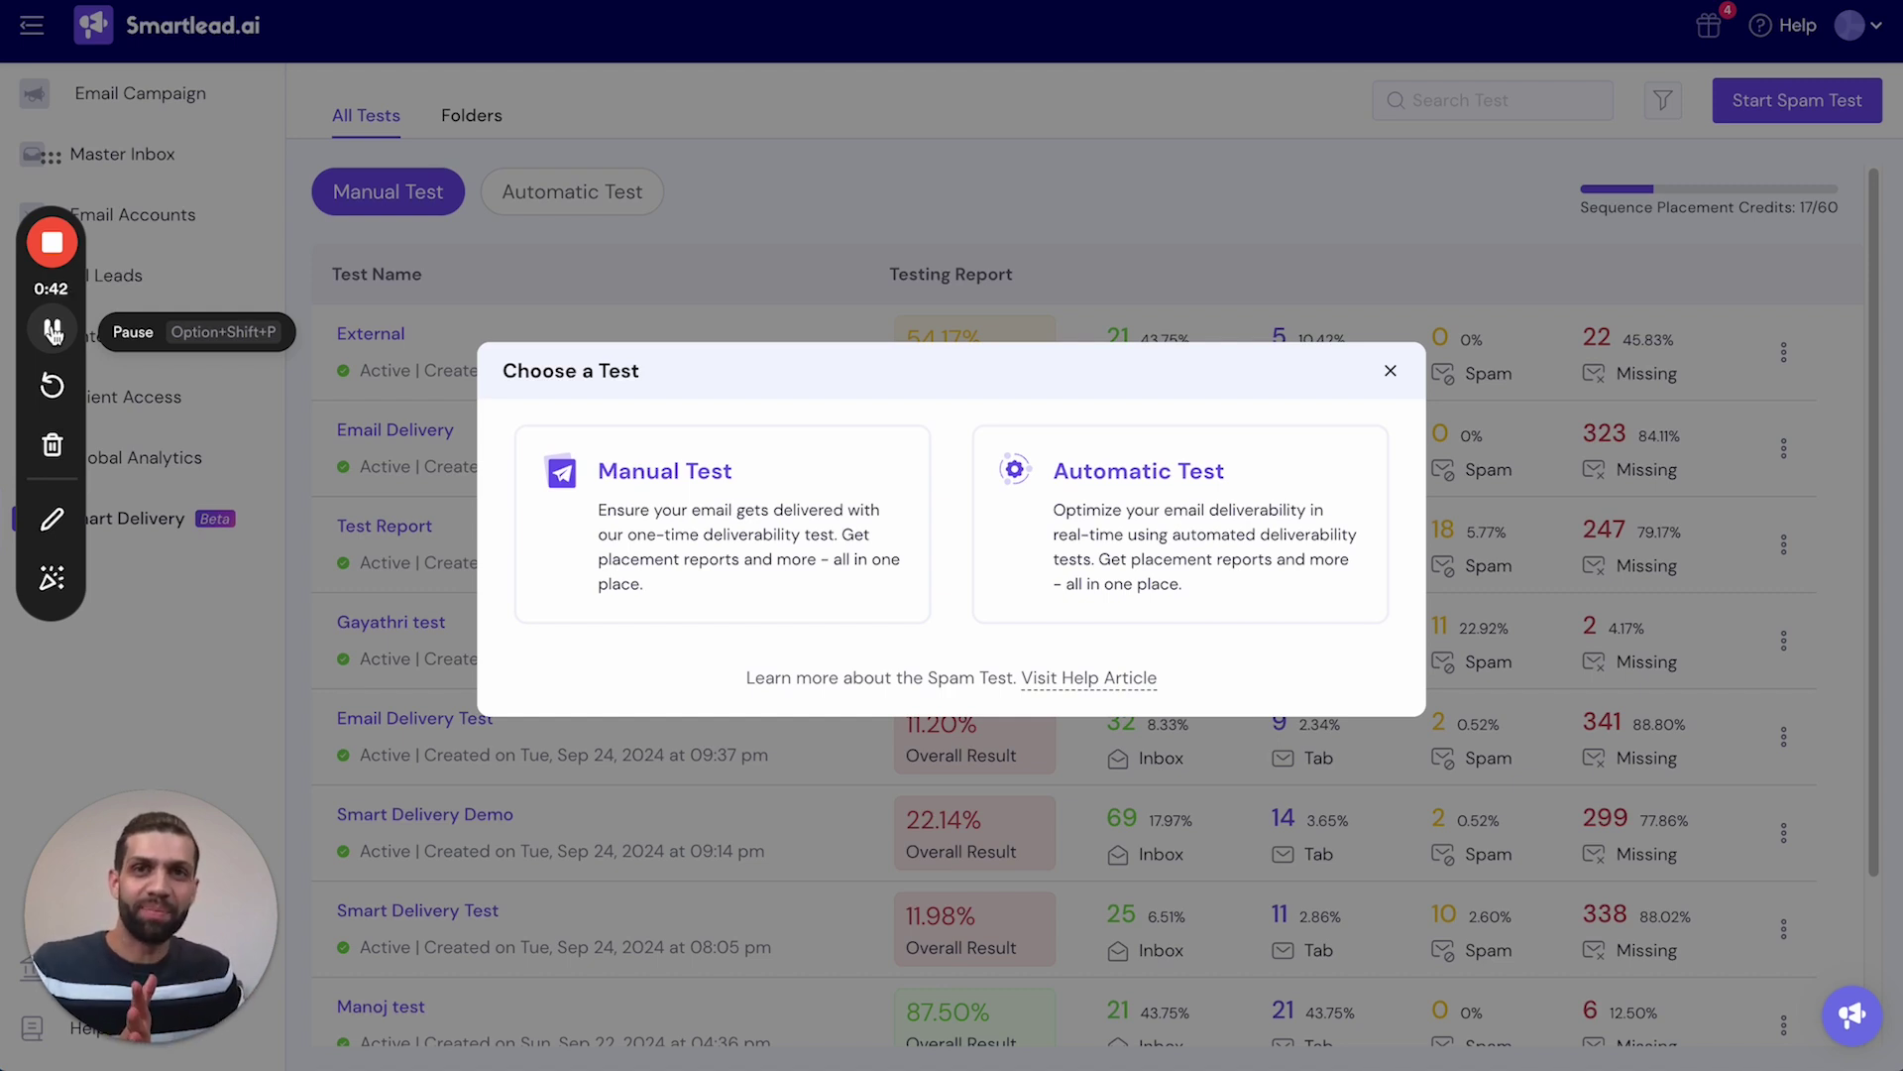
click(1200, 523)
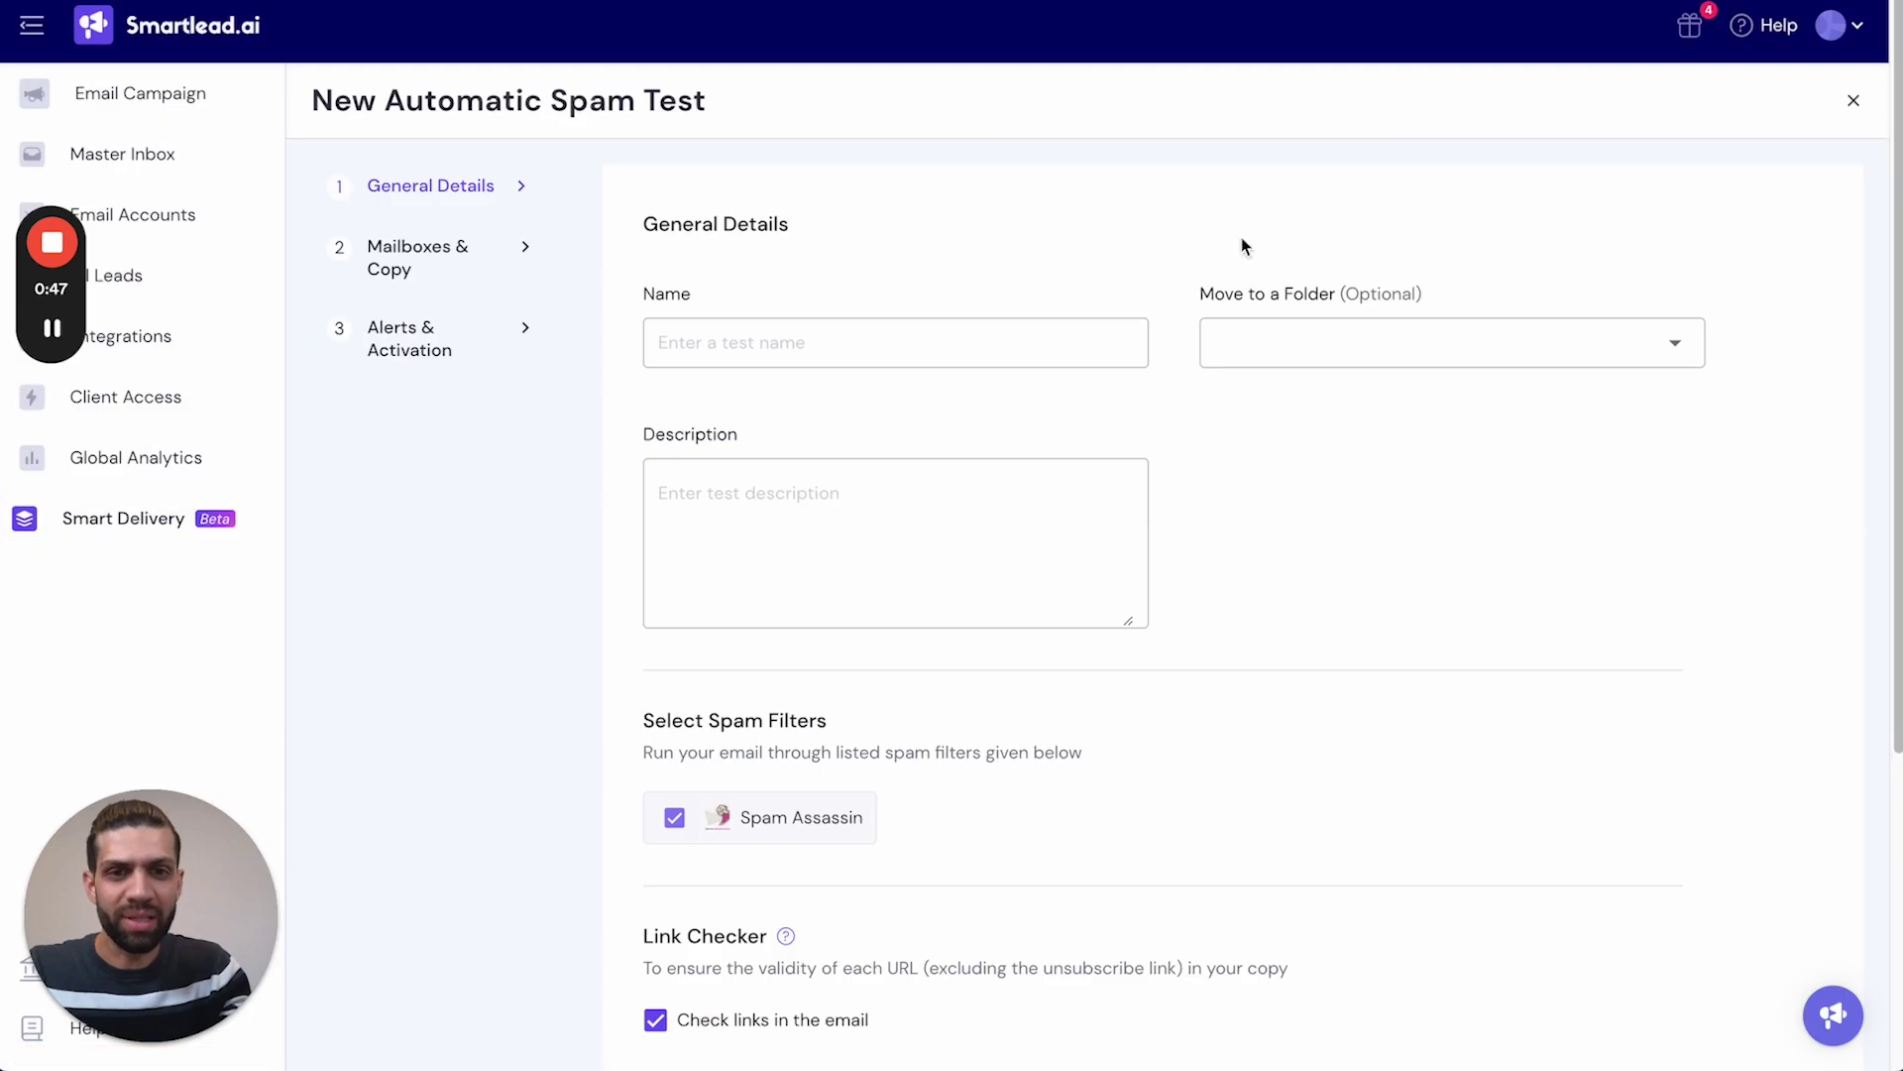
click(846, 347)
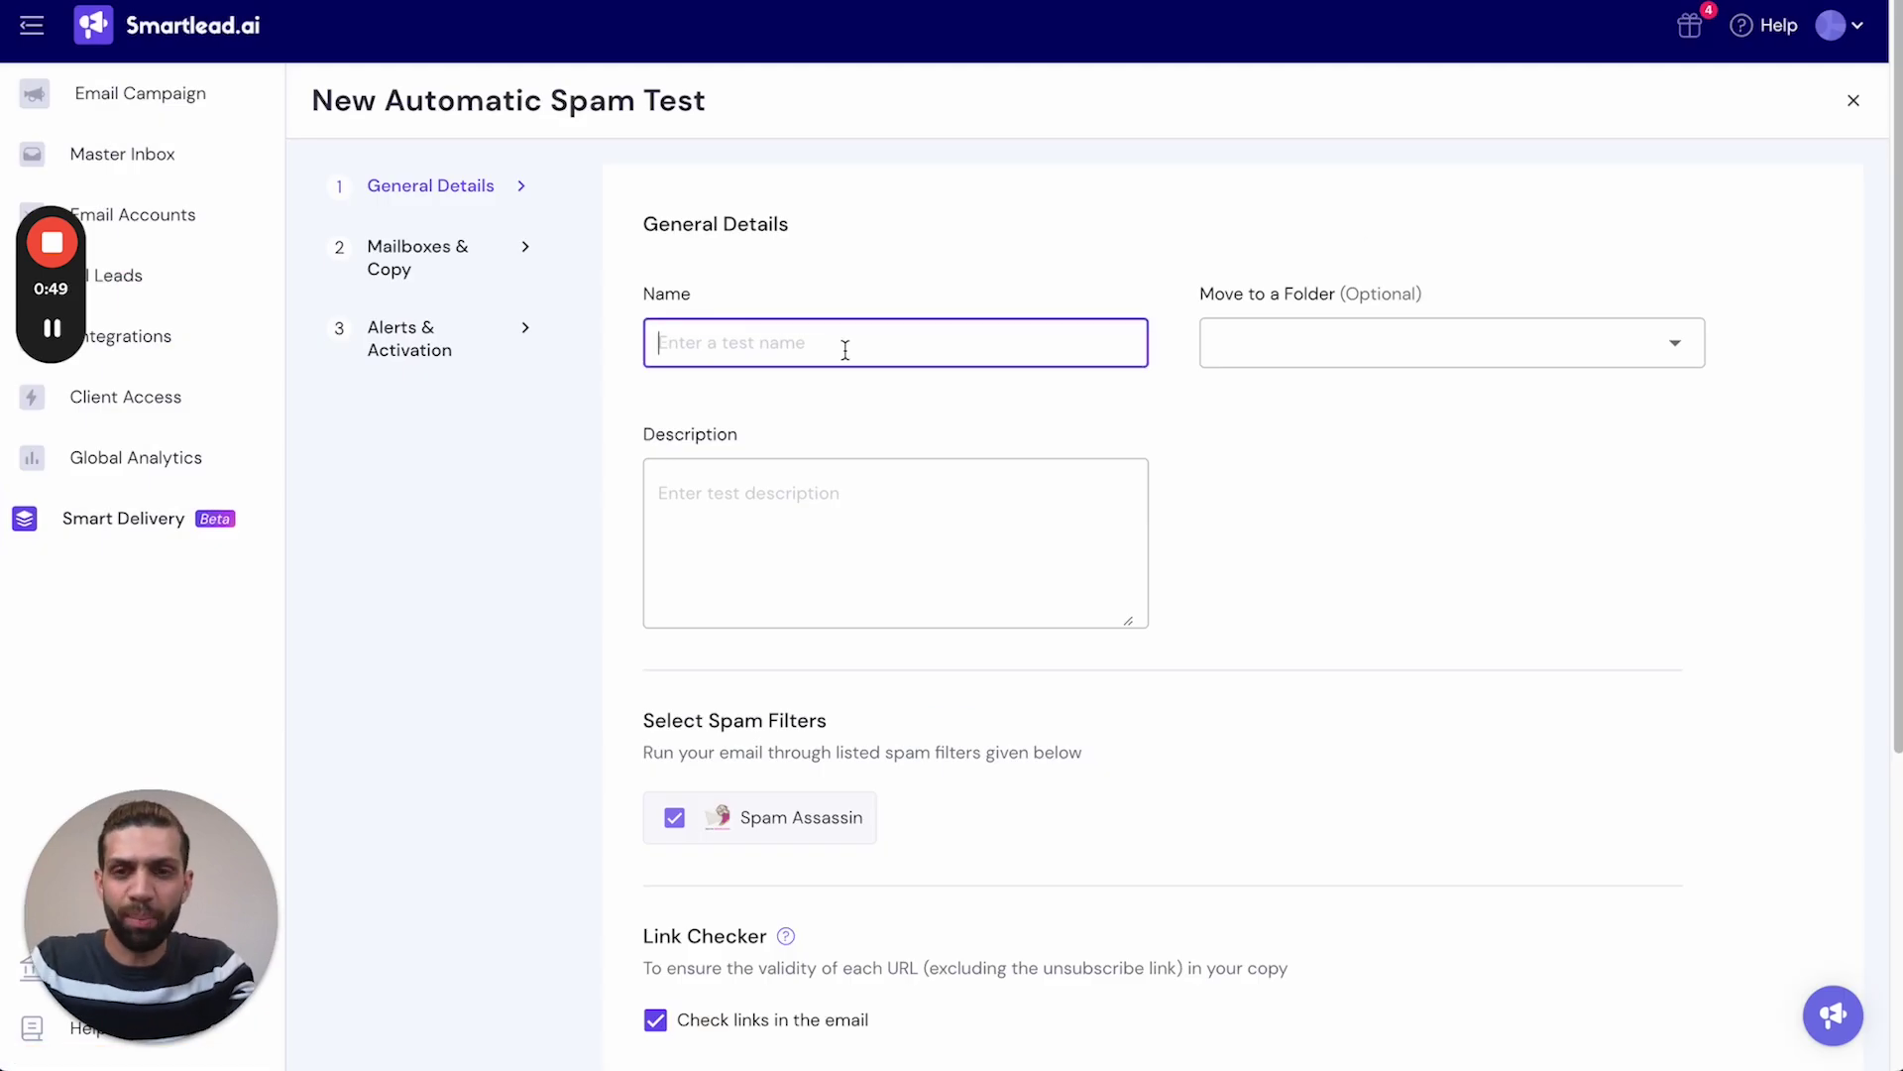
text(A)
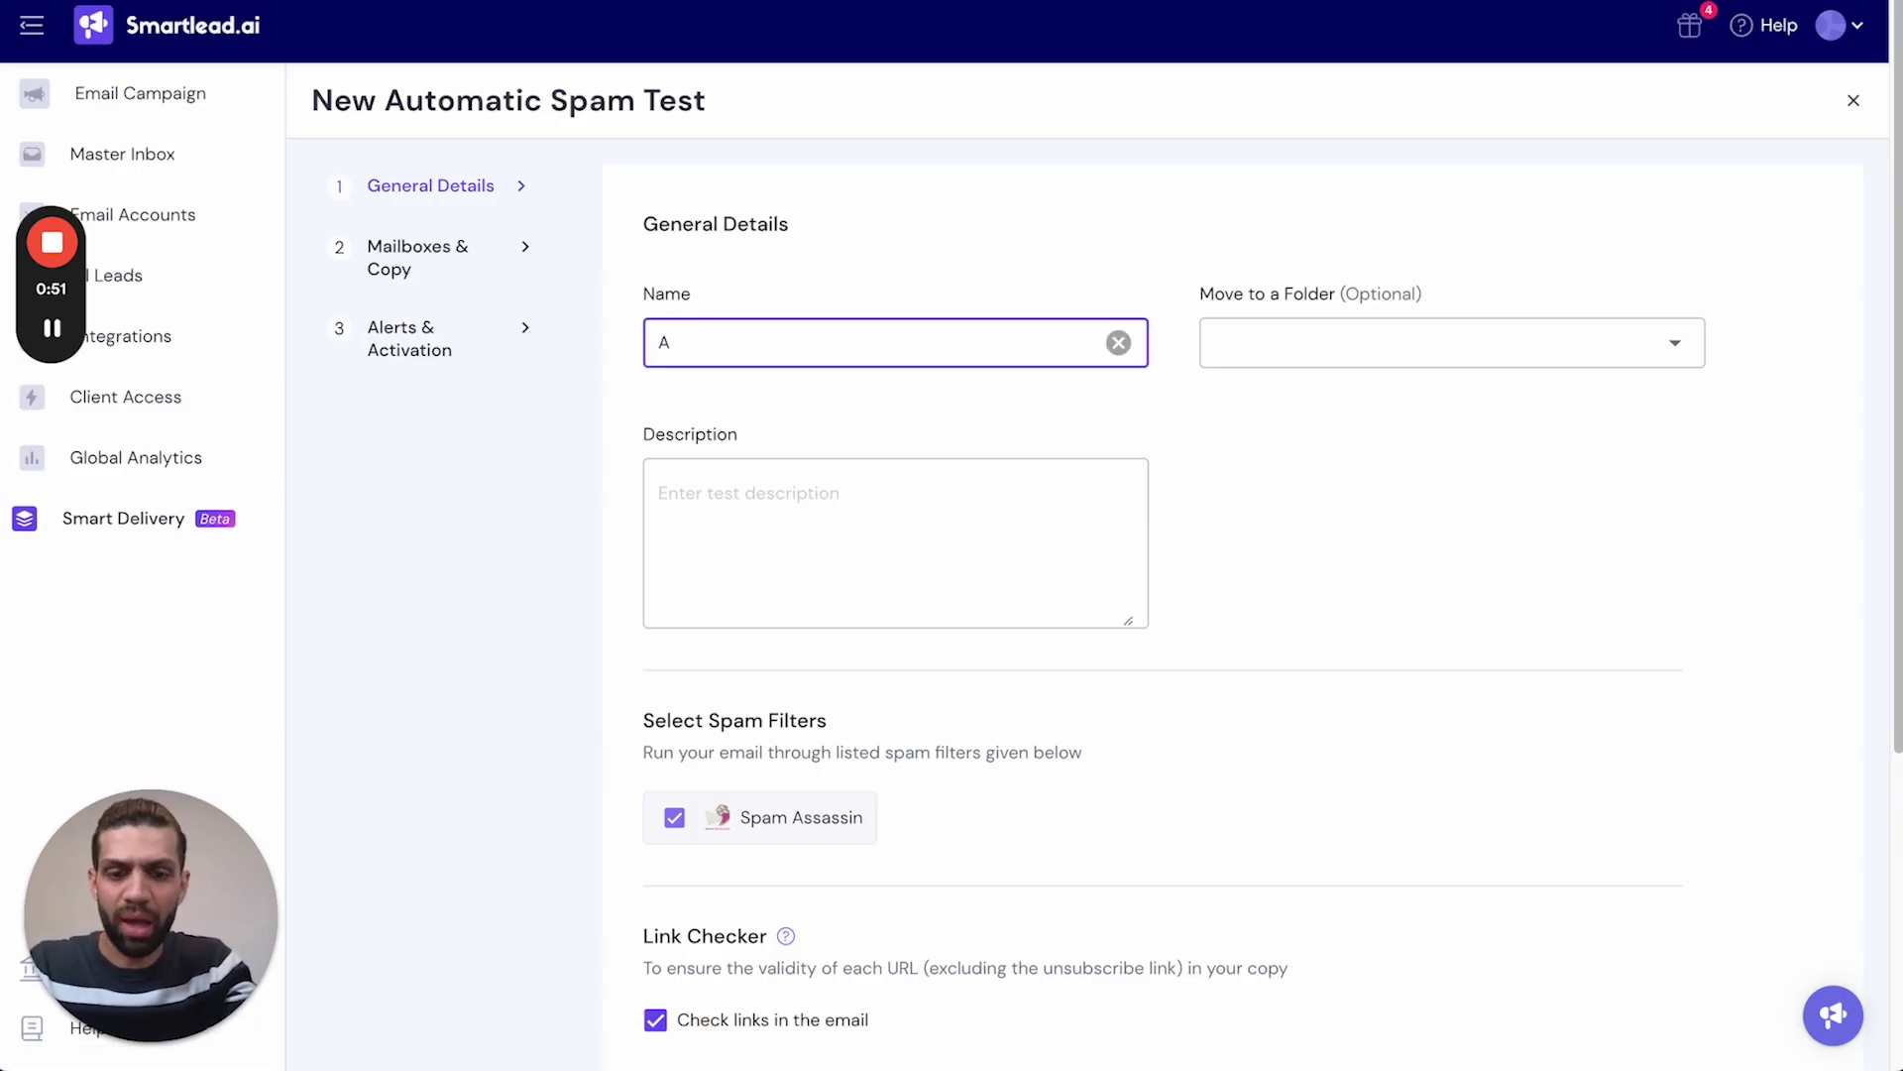
text(tuto test)
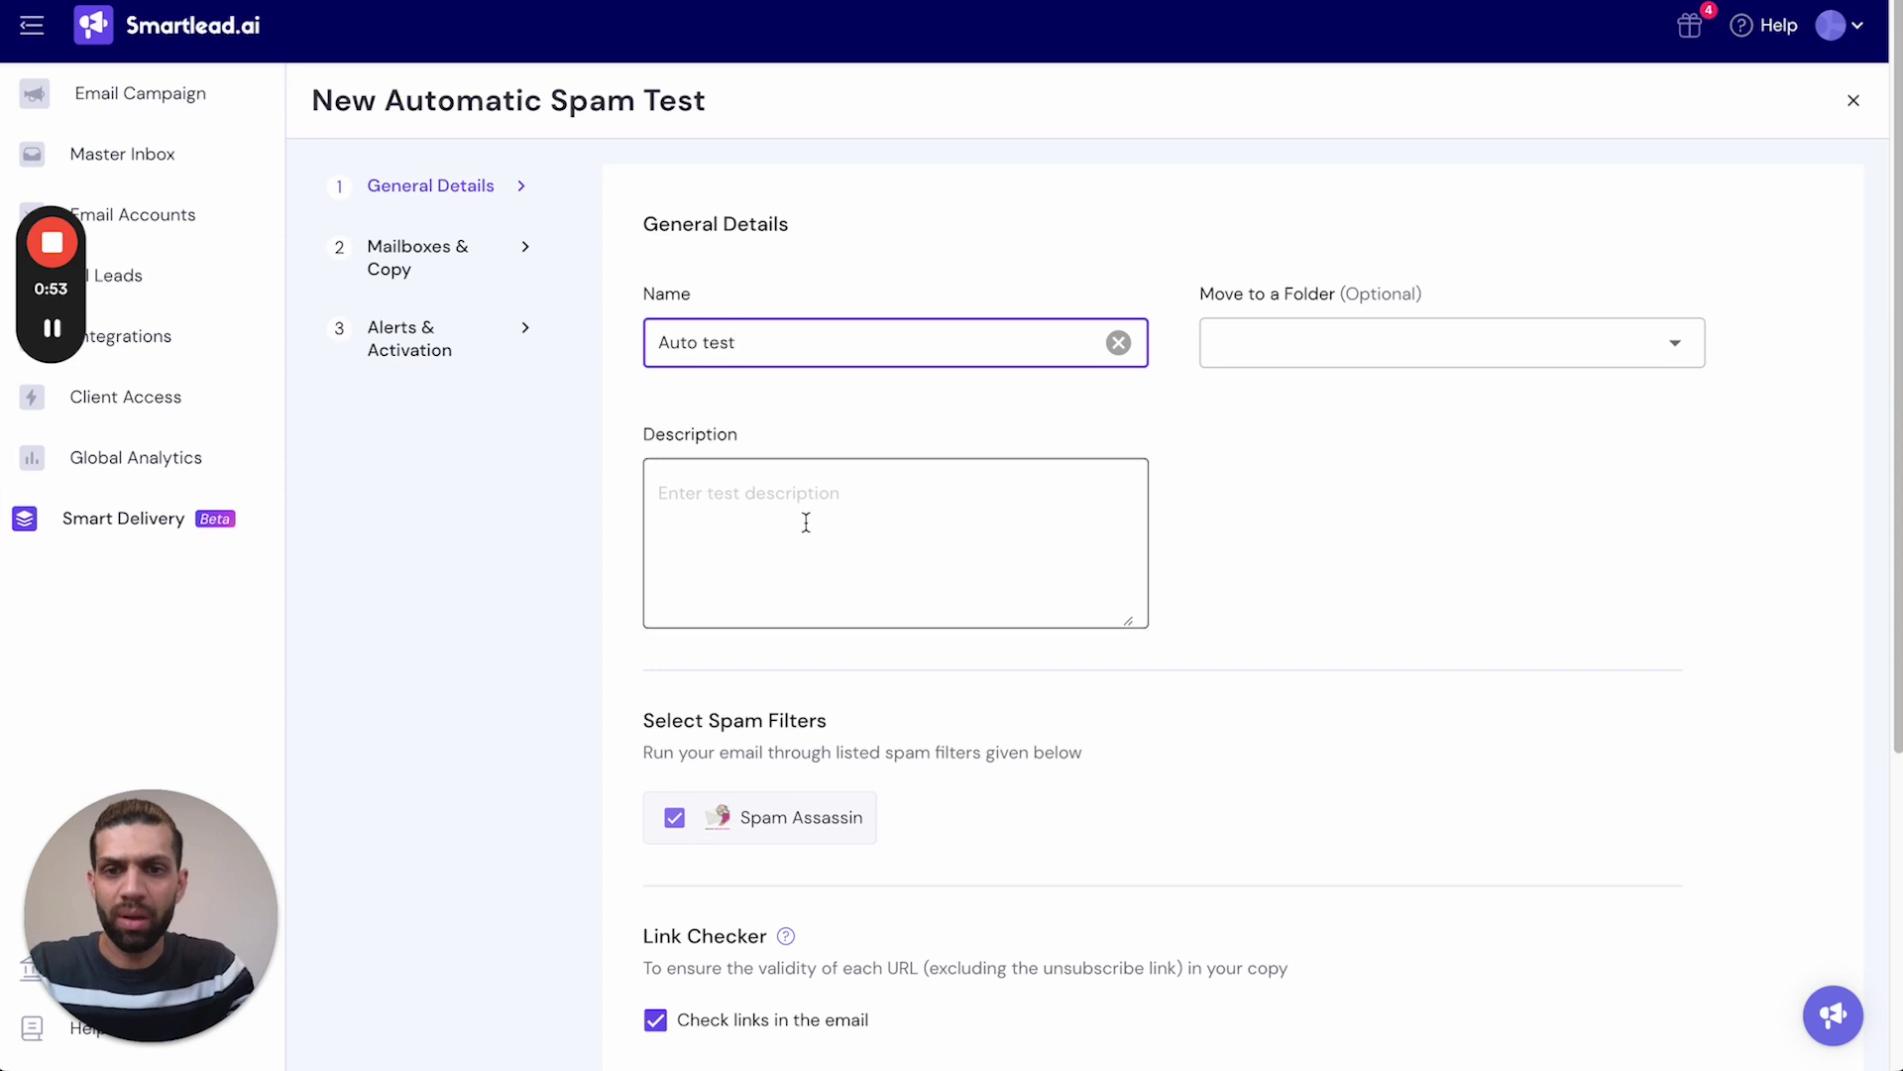
click(806, 523)
text(Demo)
Set the sending throttling to sequential, one email every 7 minutes, and save the general details
scroll(1511, 698, down, 2)
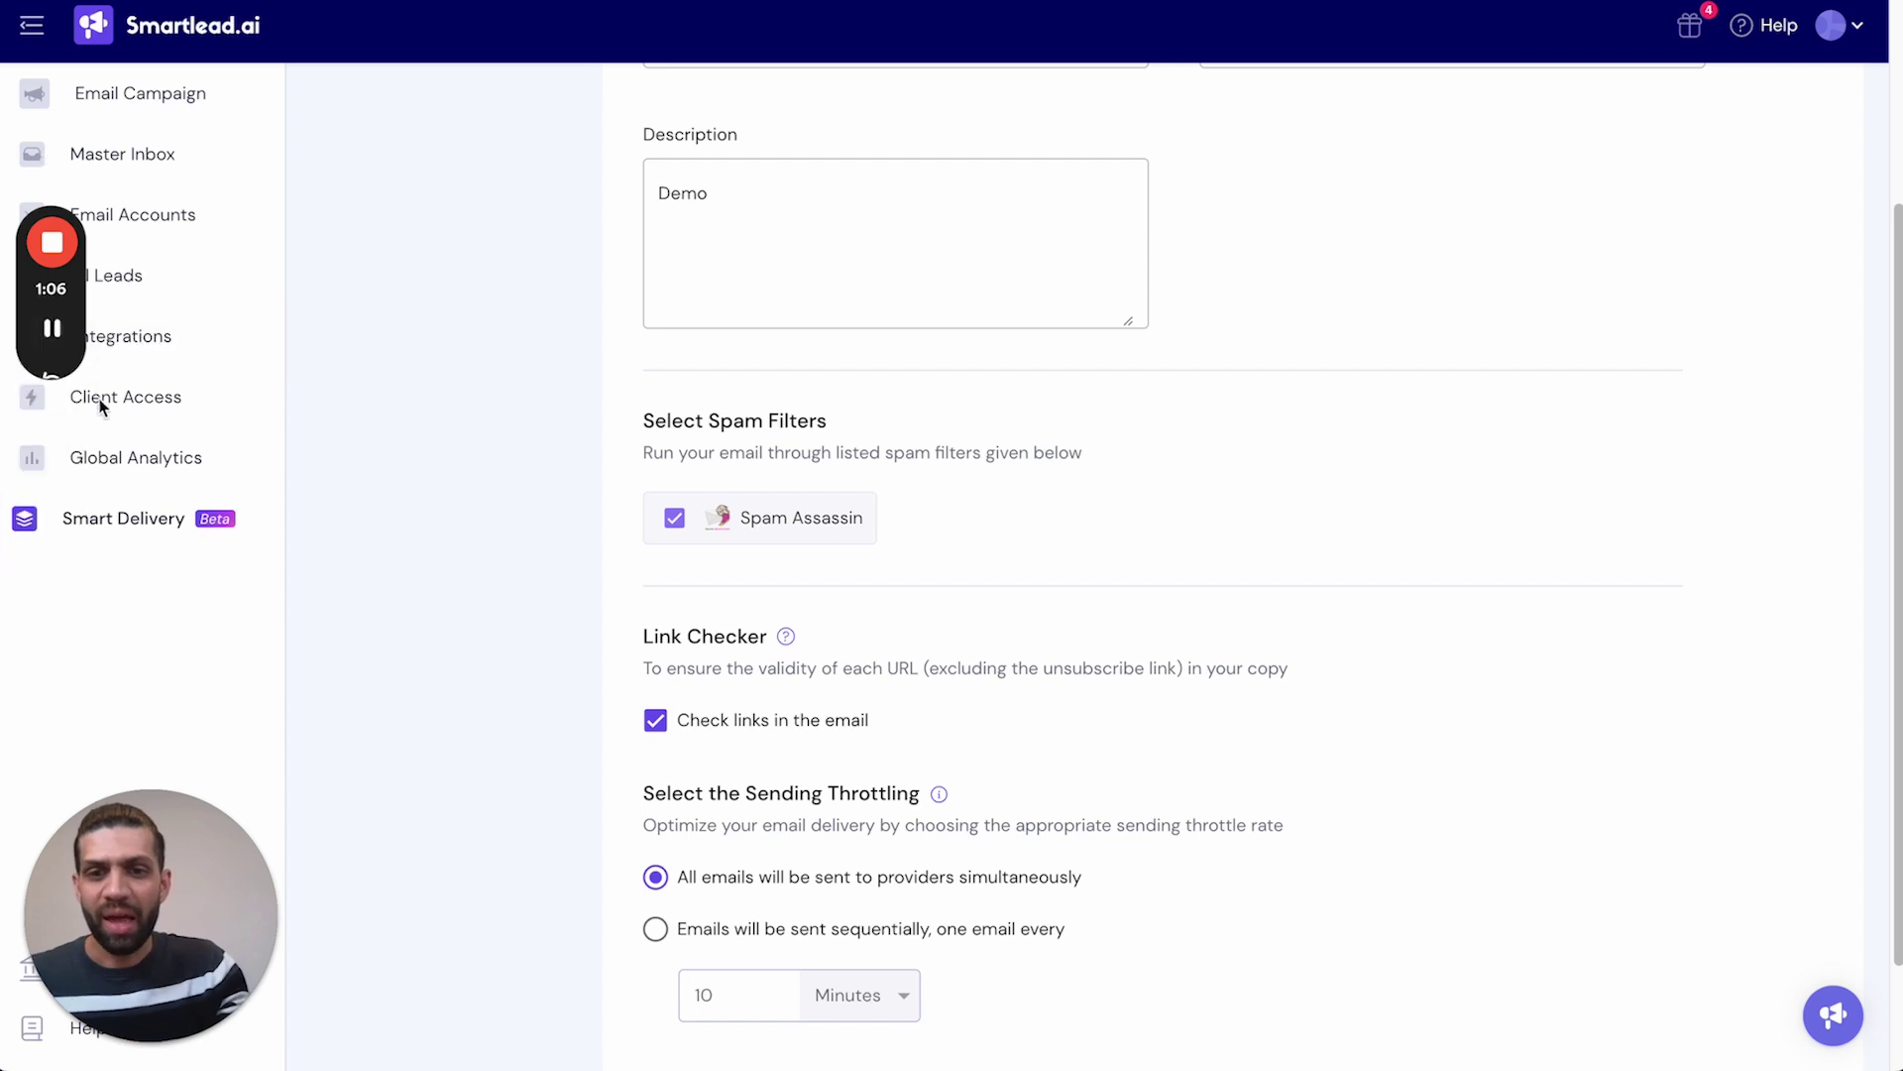
scroll(388, 456, down, 2)
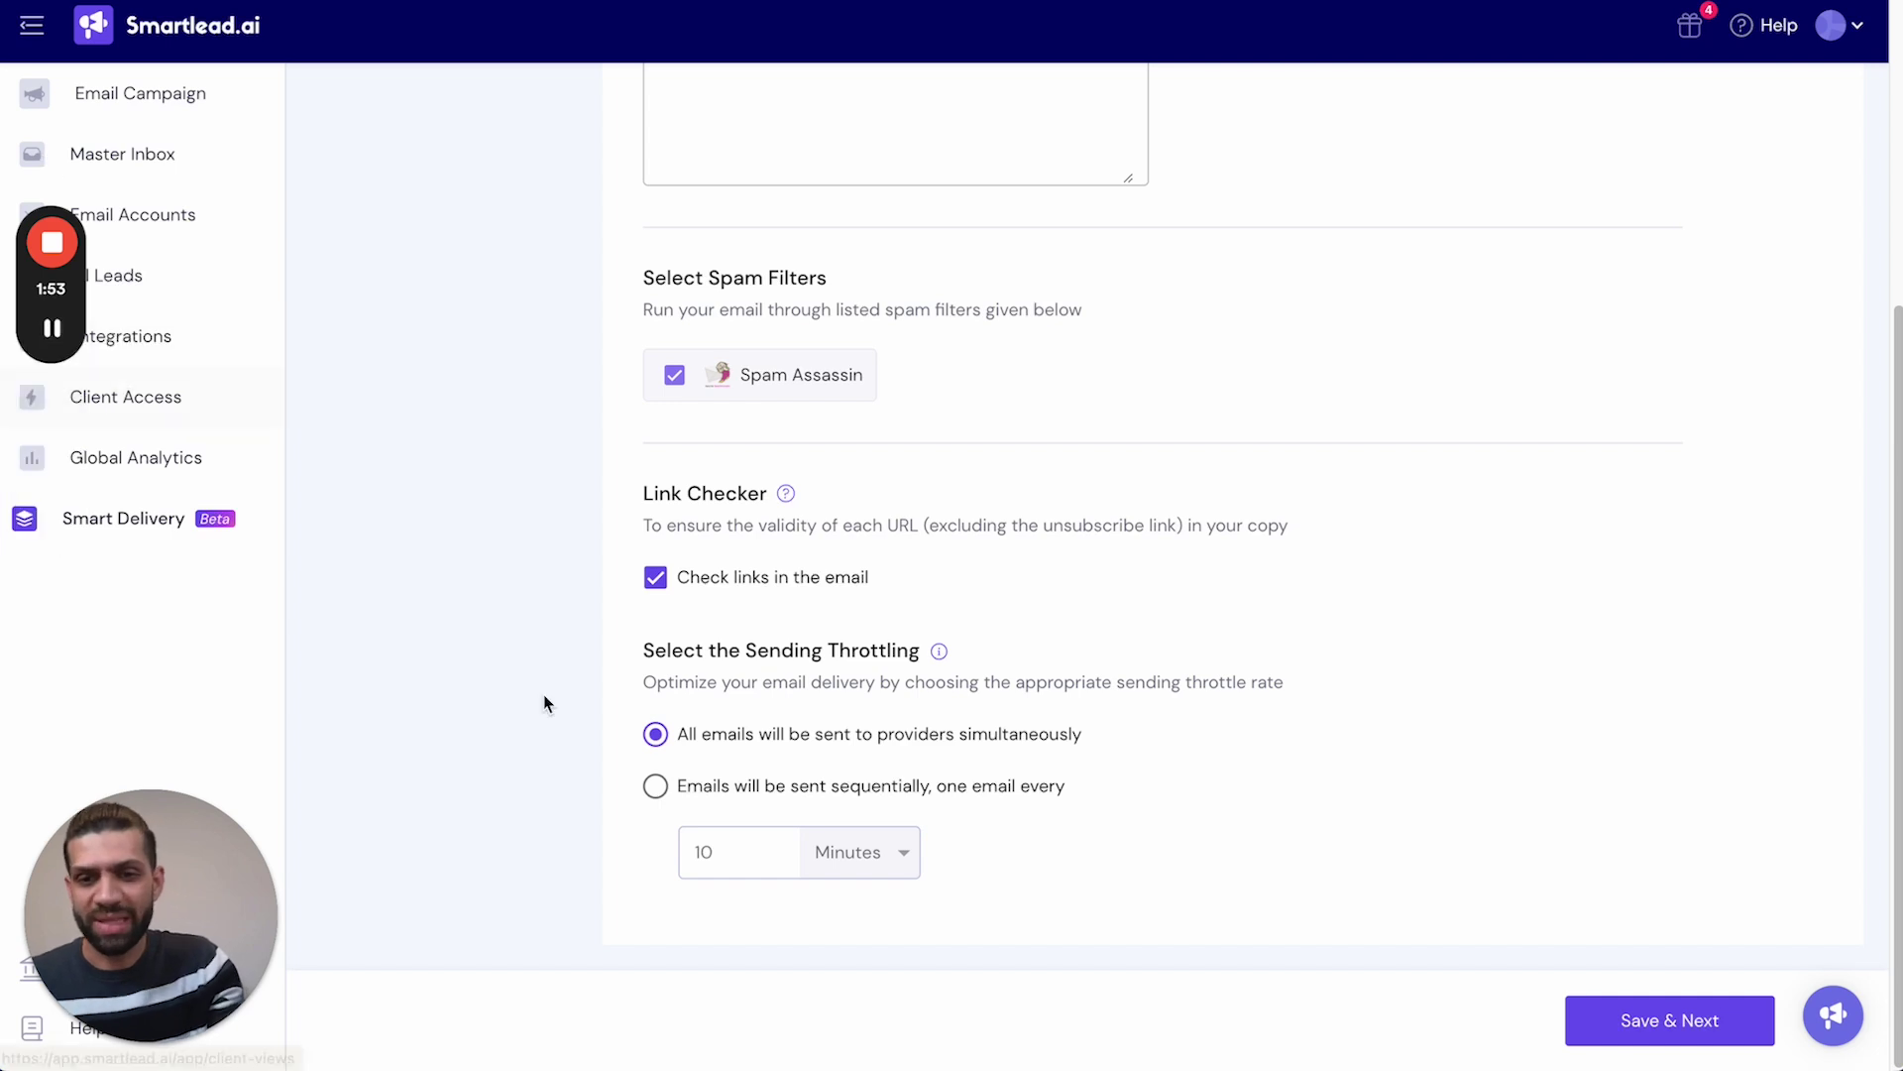
click(656, 787)
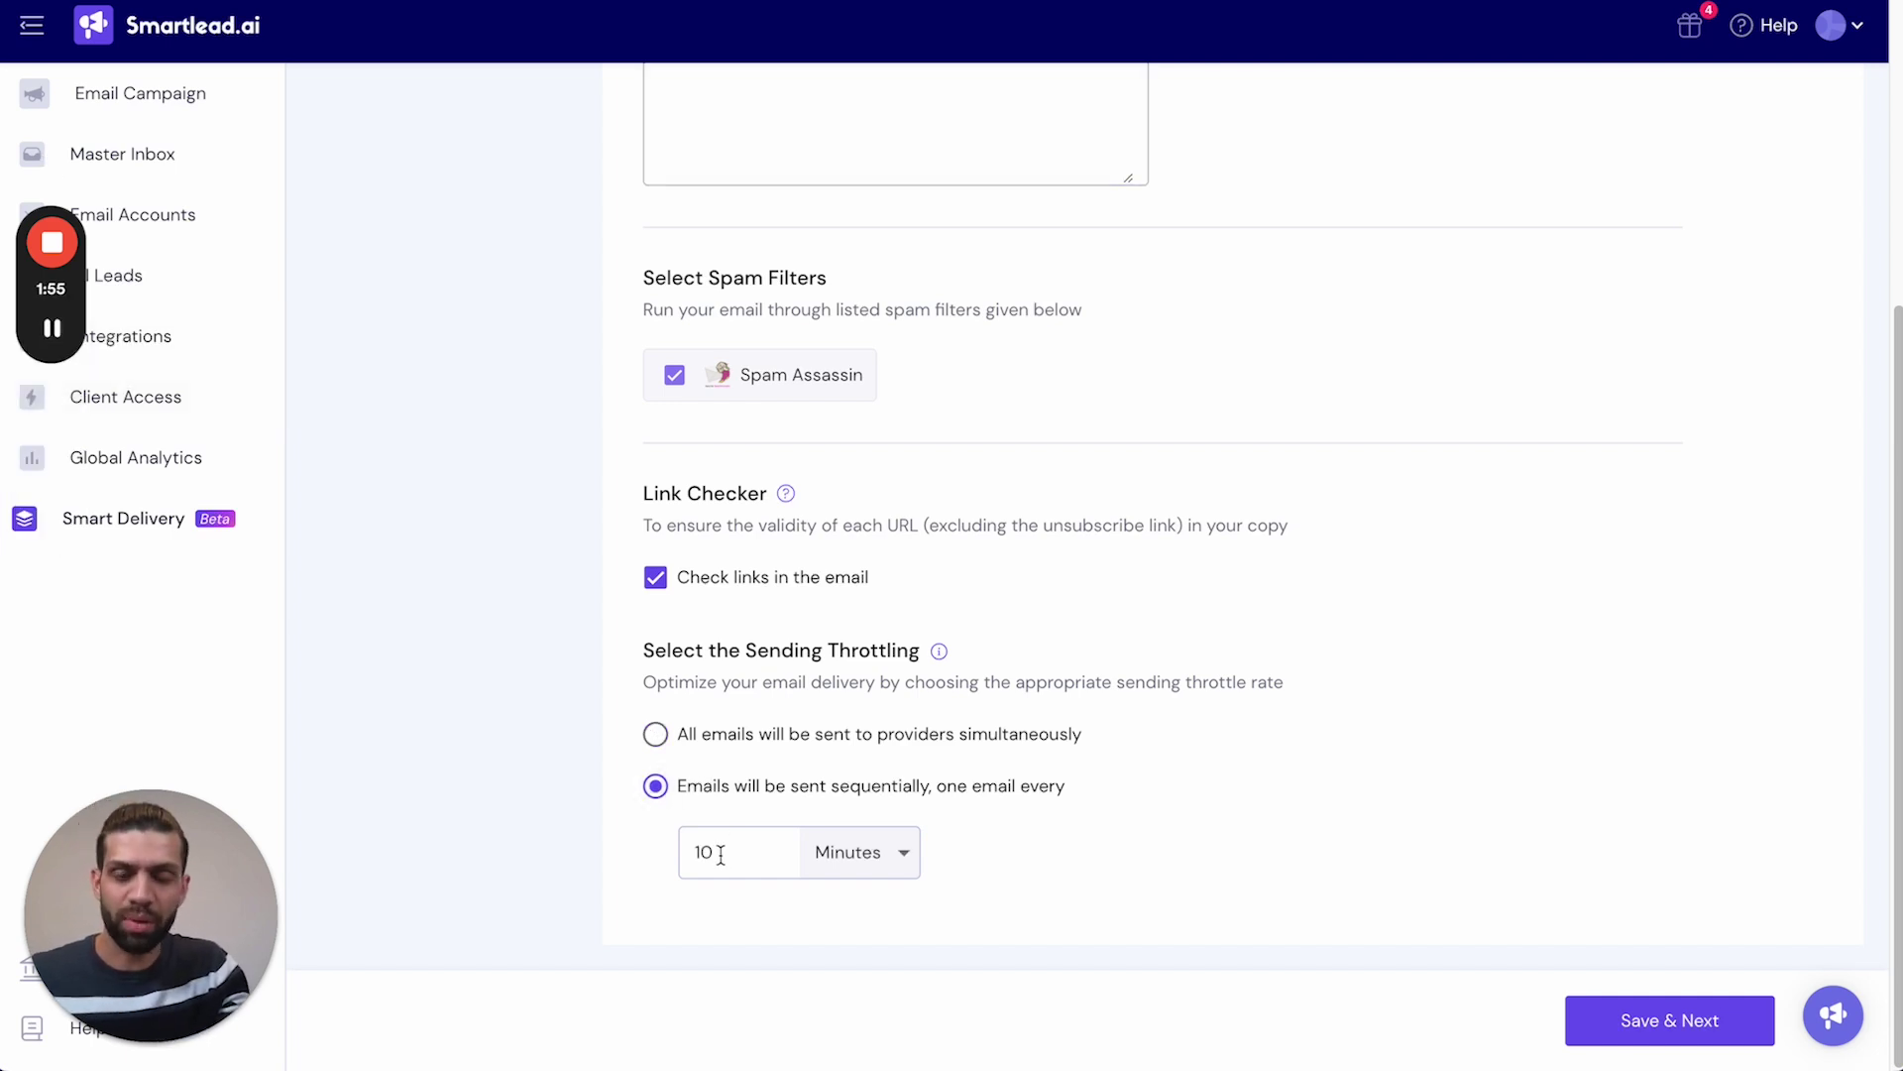
drag(714, 850, 599, 863)
text(7)
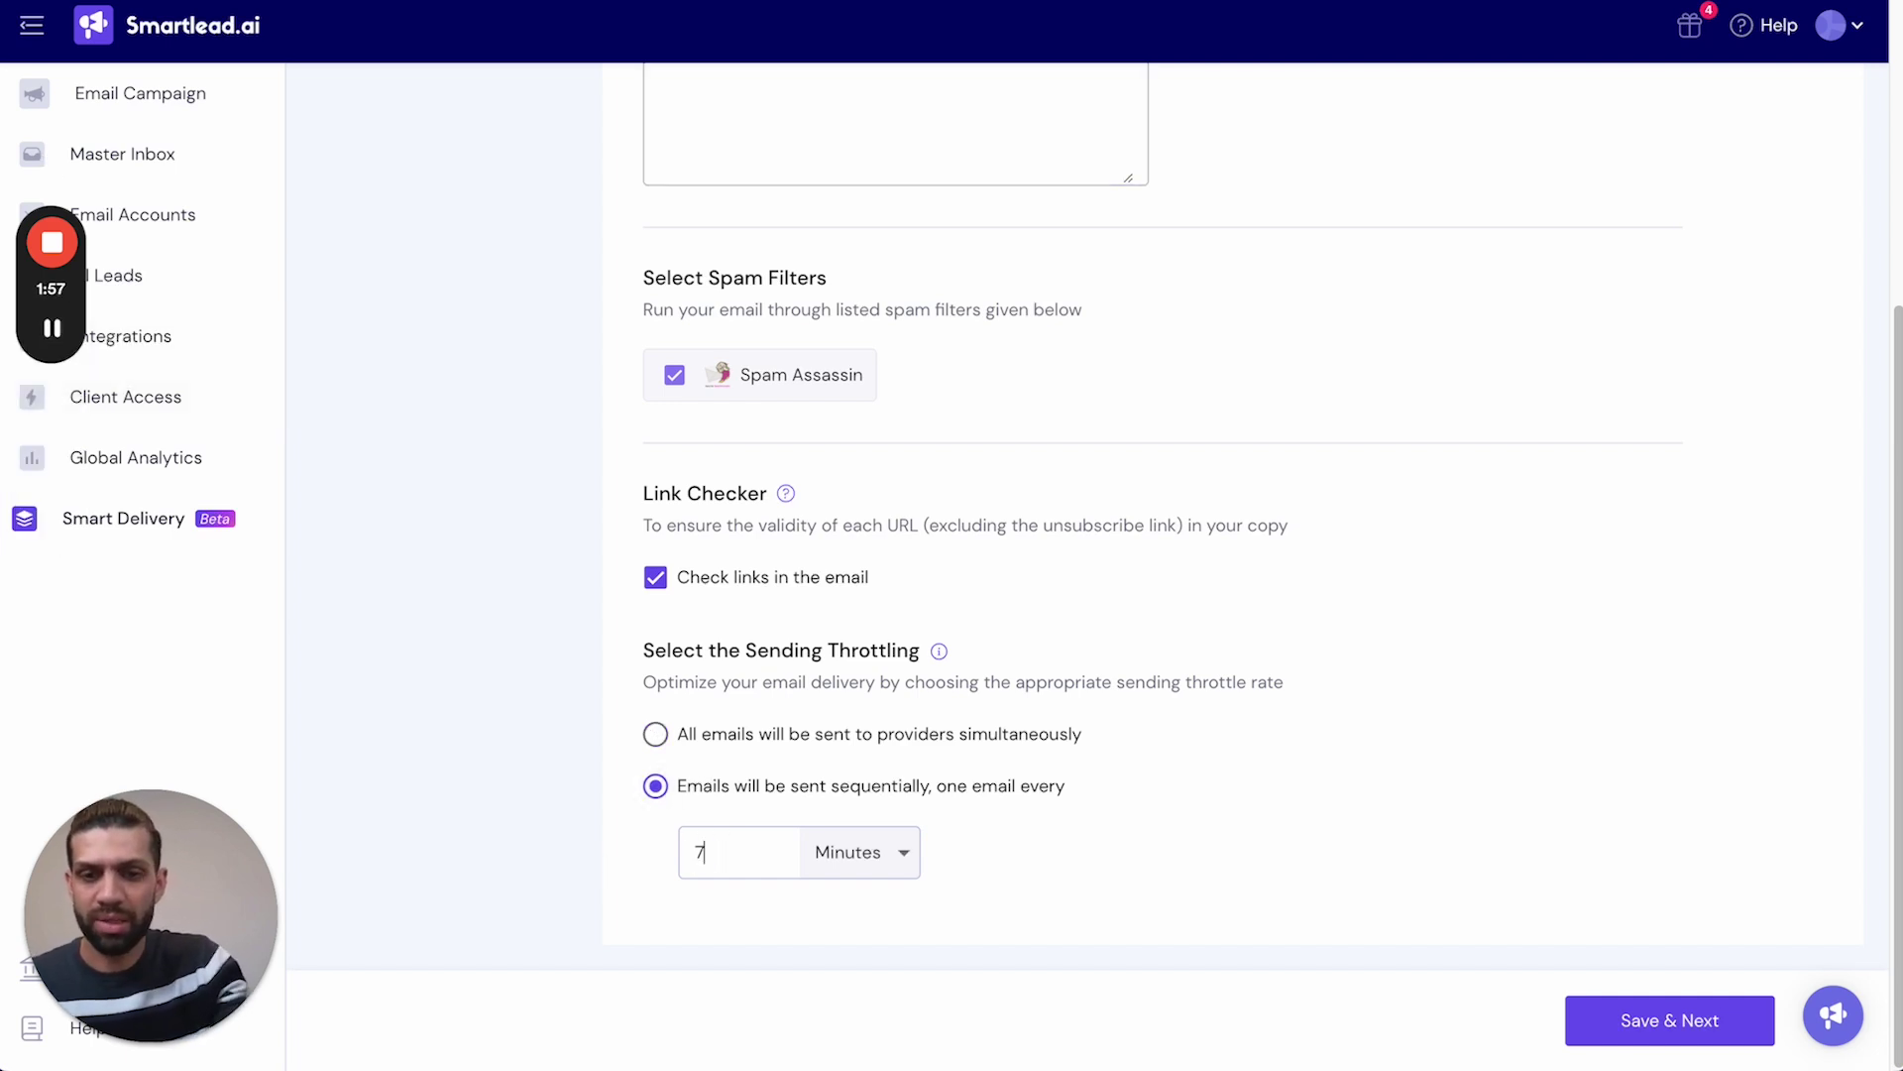
click(1725, 1031)
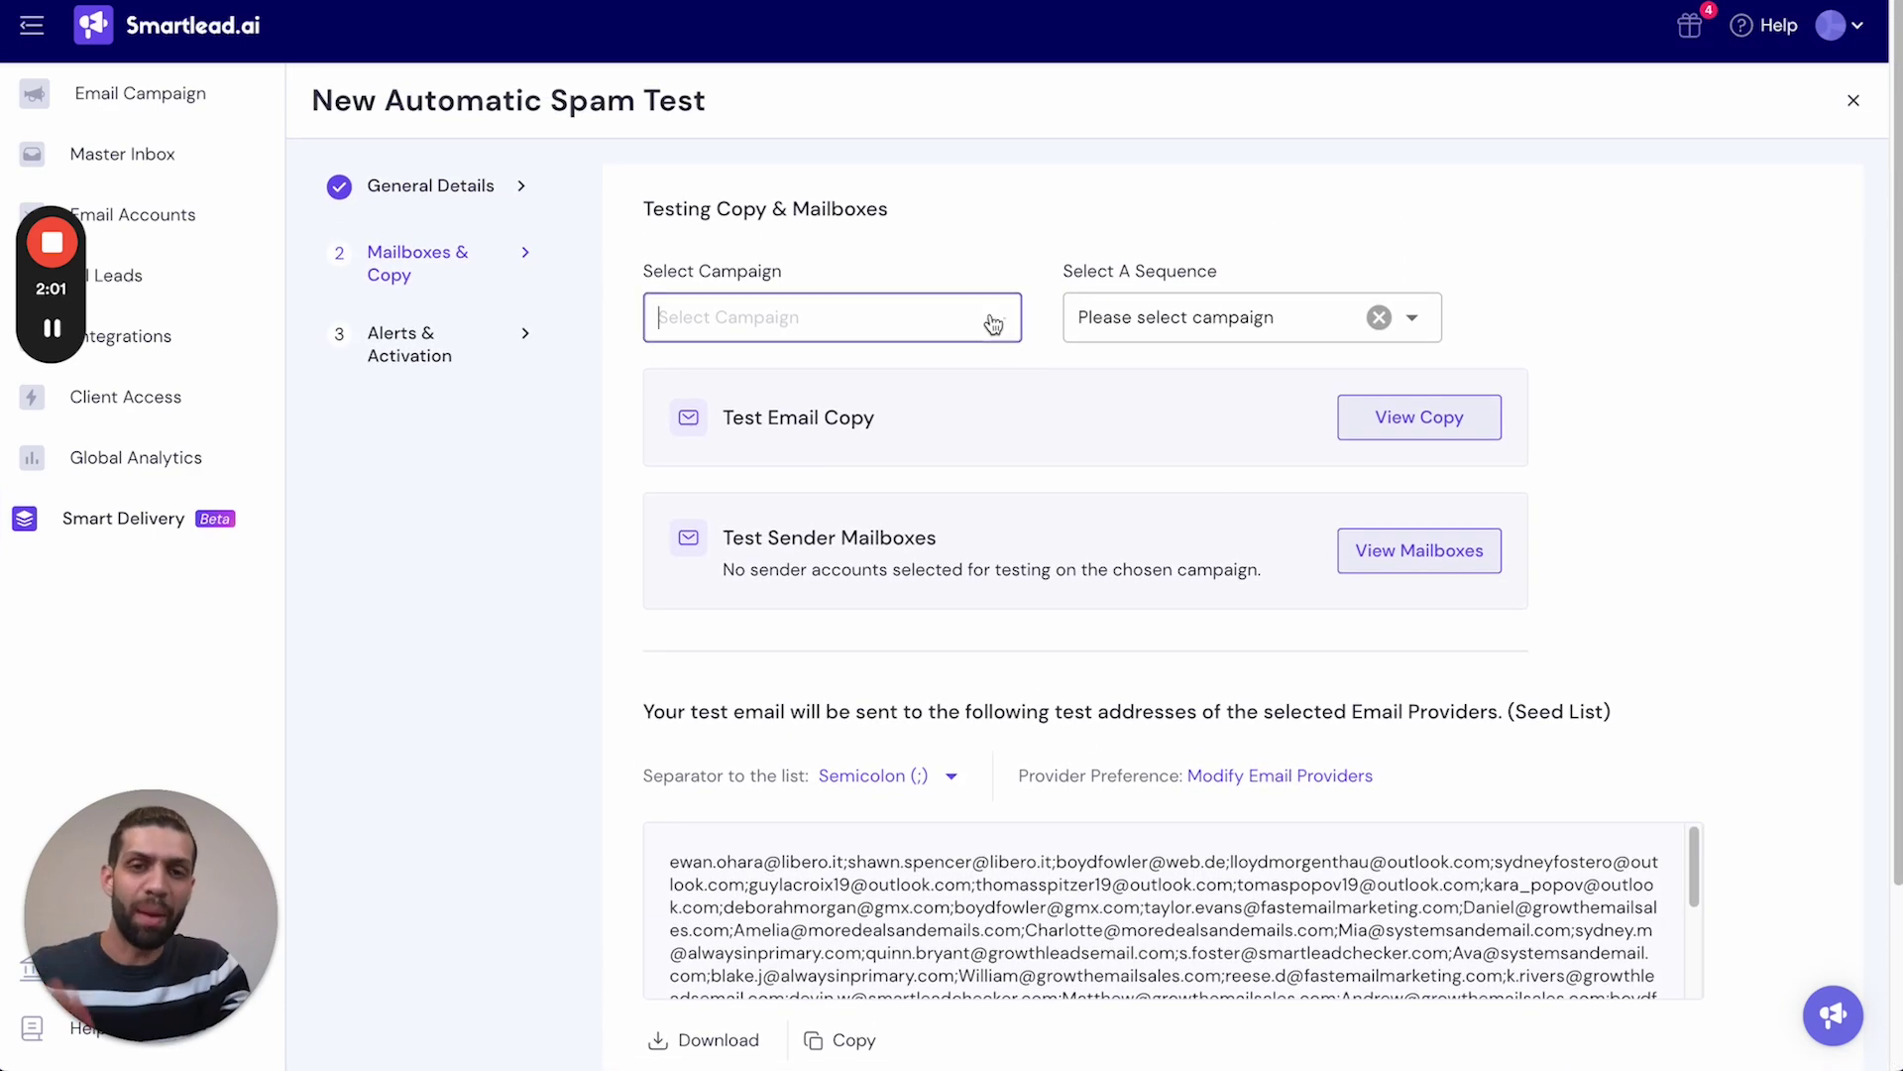
Choose the "Email Delivery - Demo" campaign for the automatic test and preview its test email copy
click(989, 319)
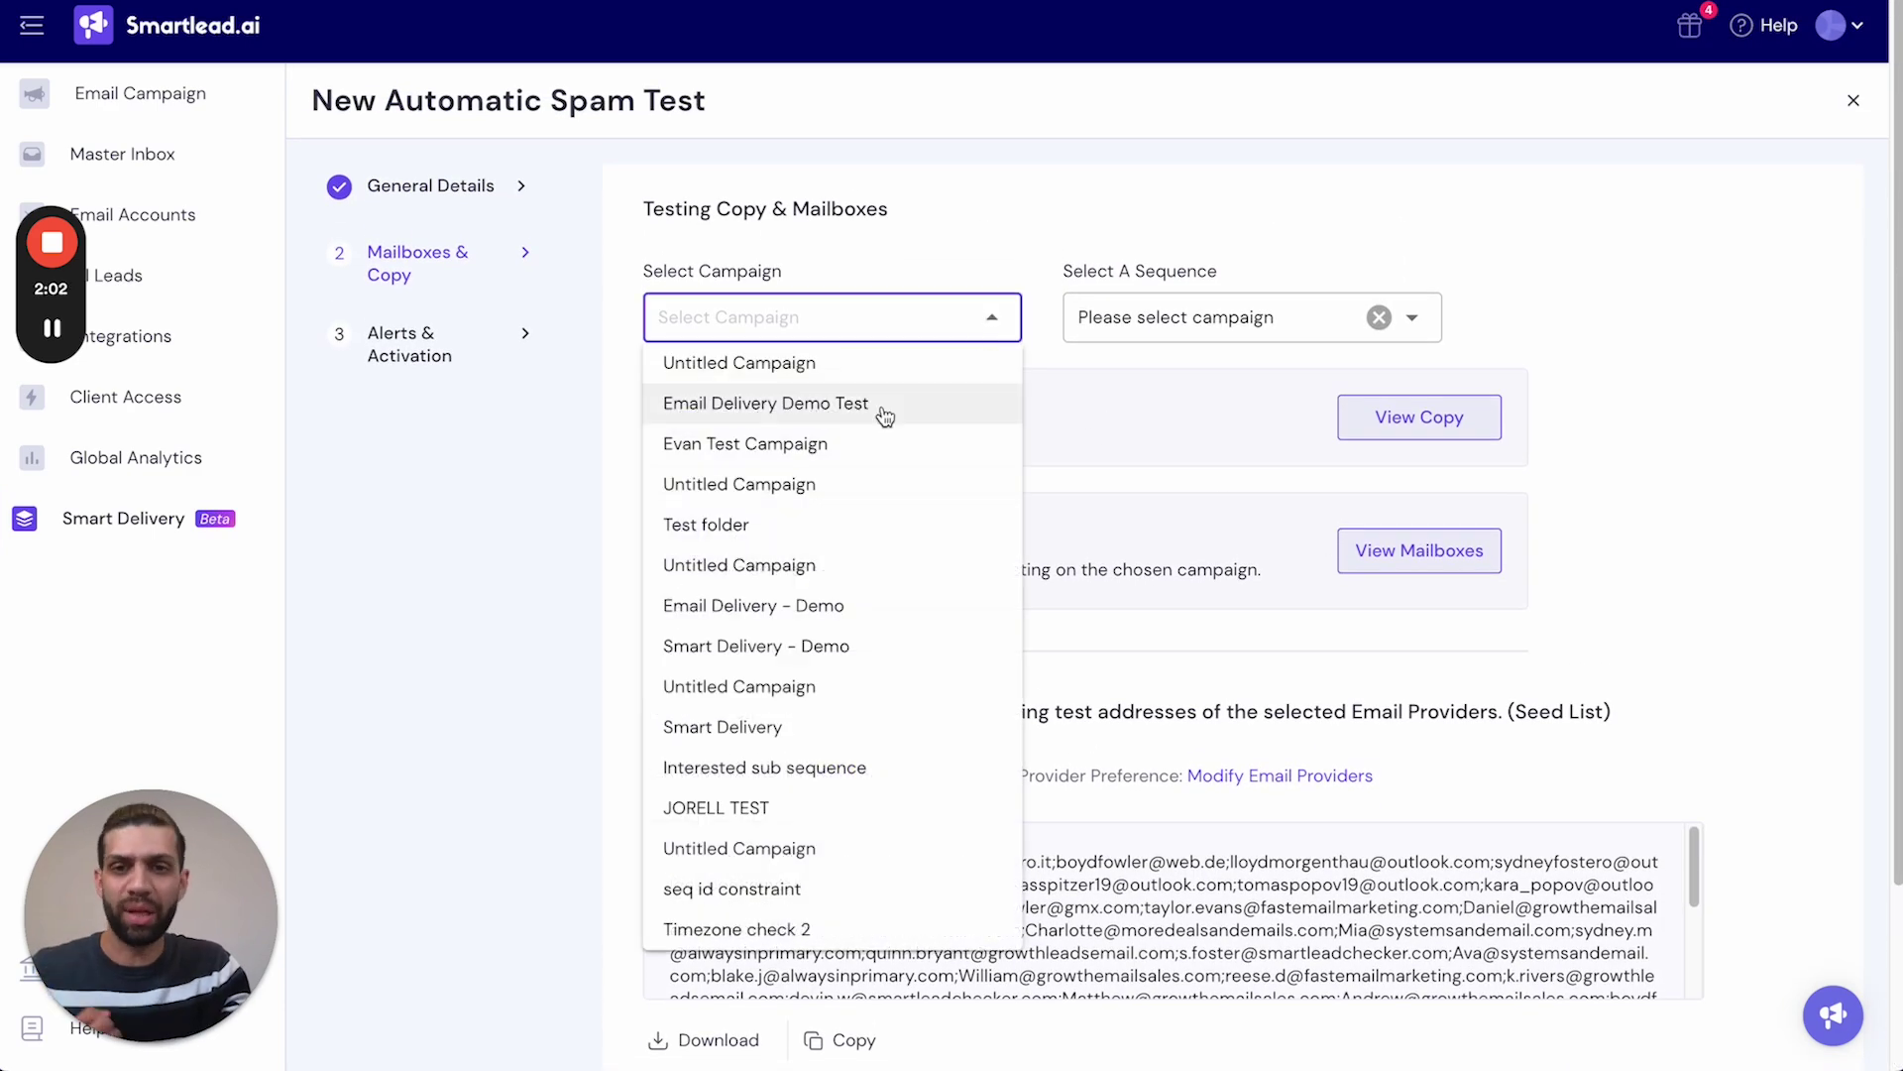
click(799, 605)
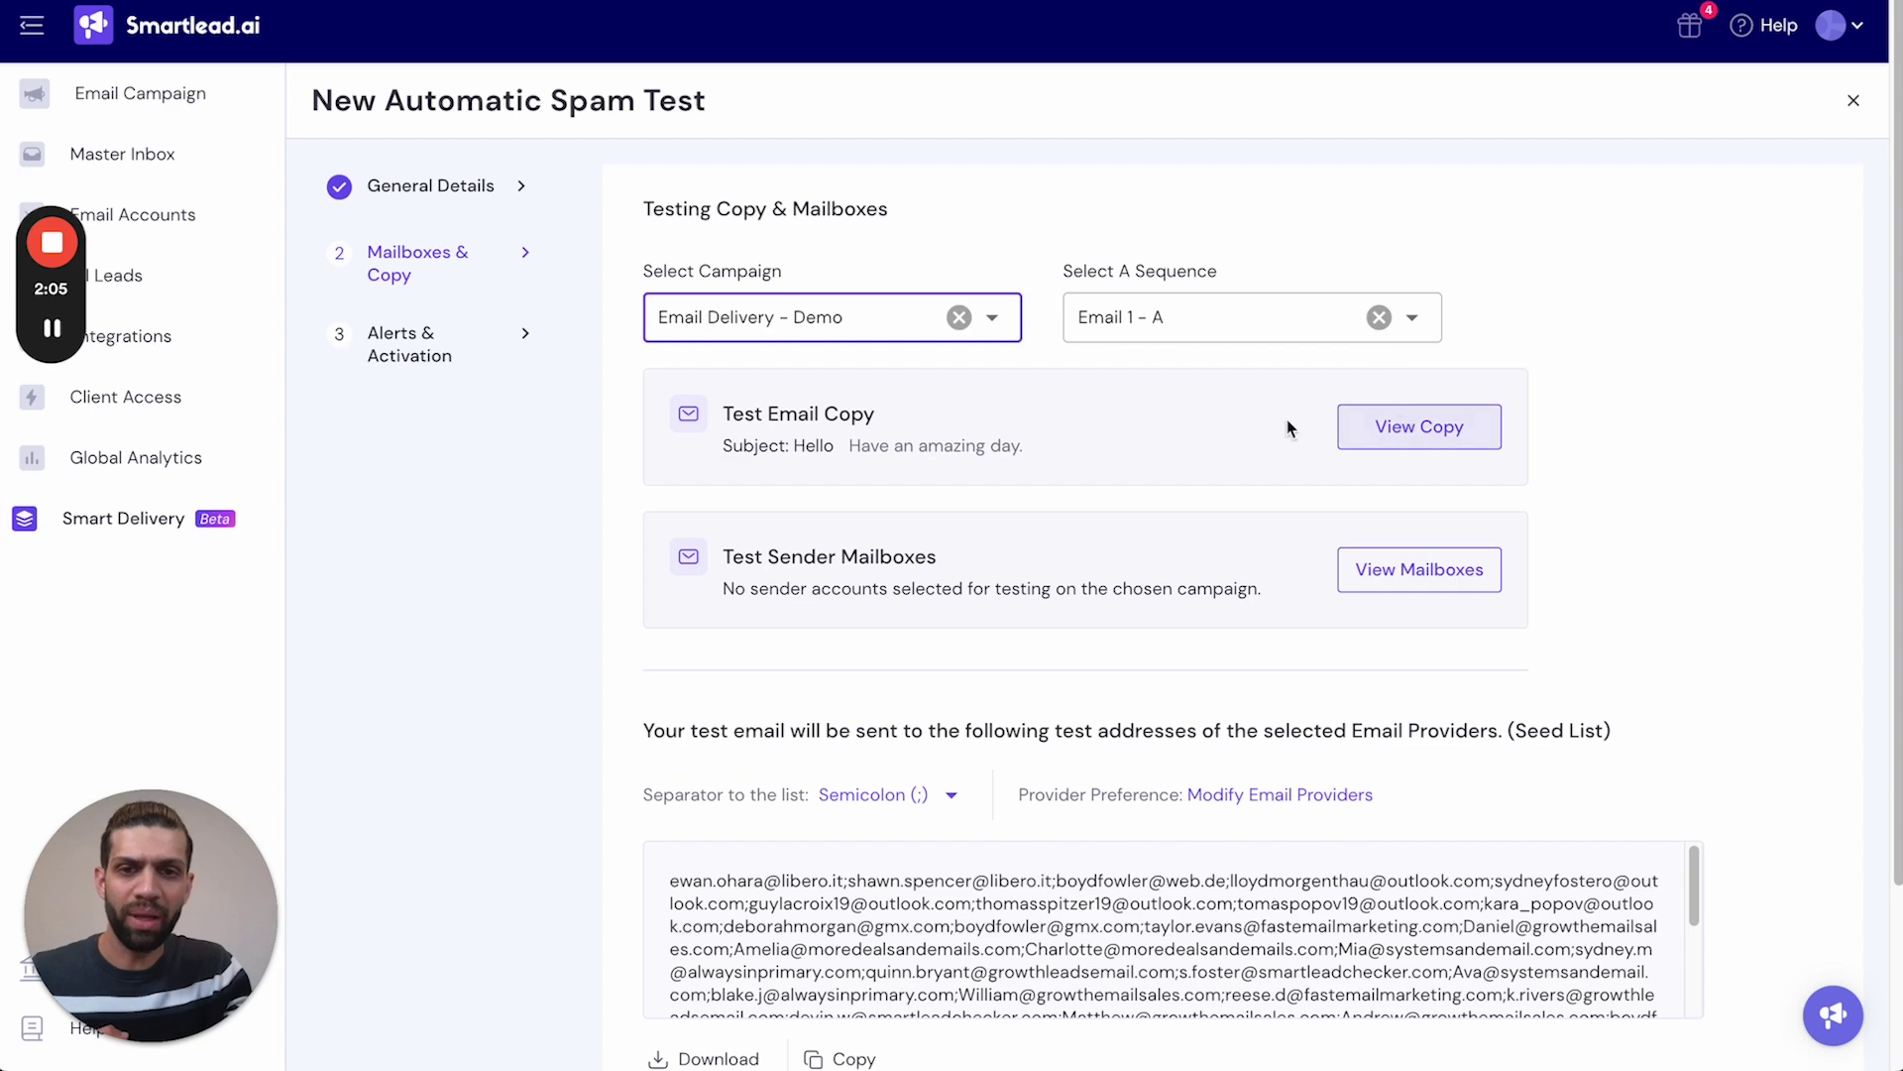
click(1383, 426)
click(643, 482)
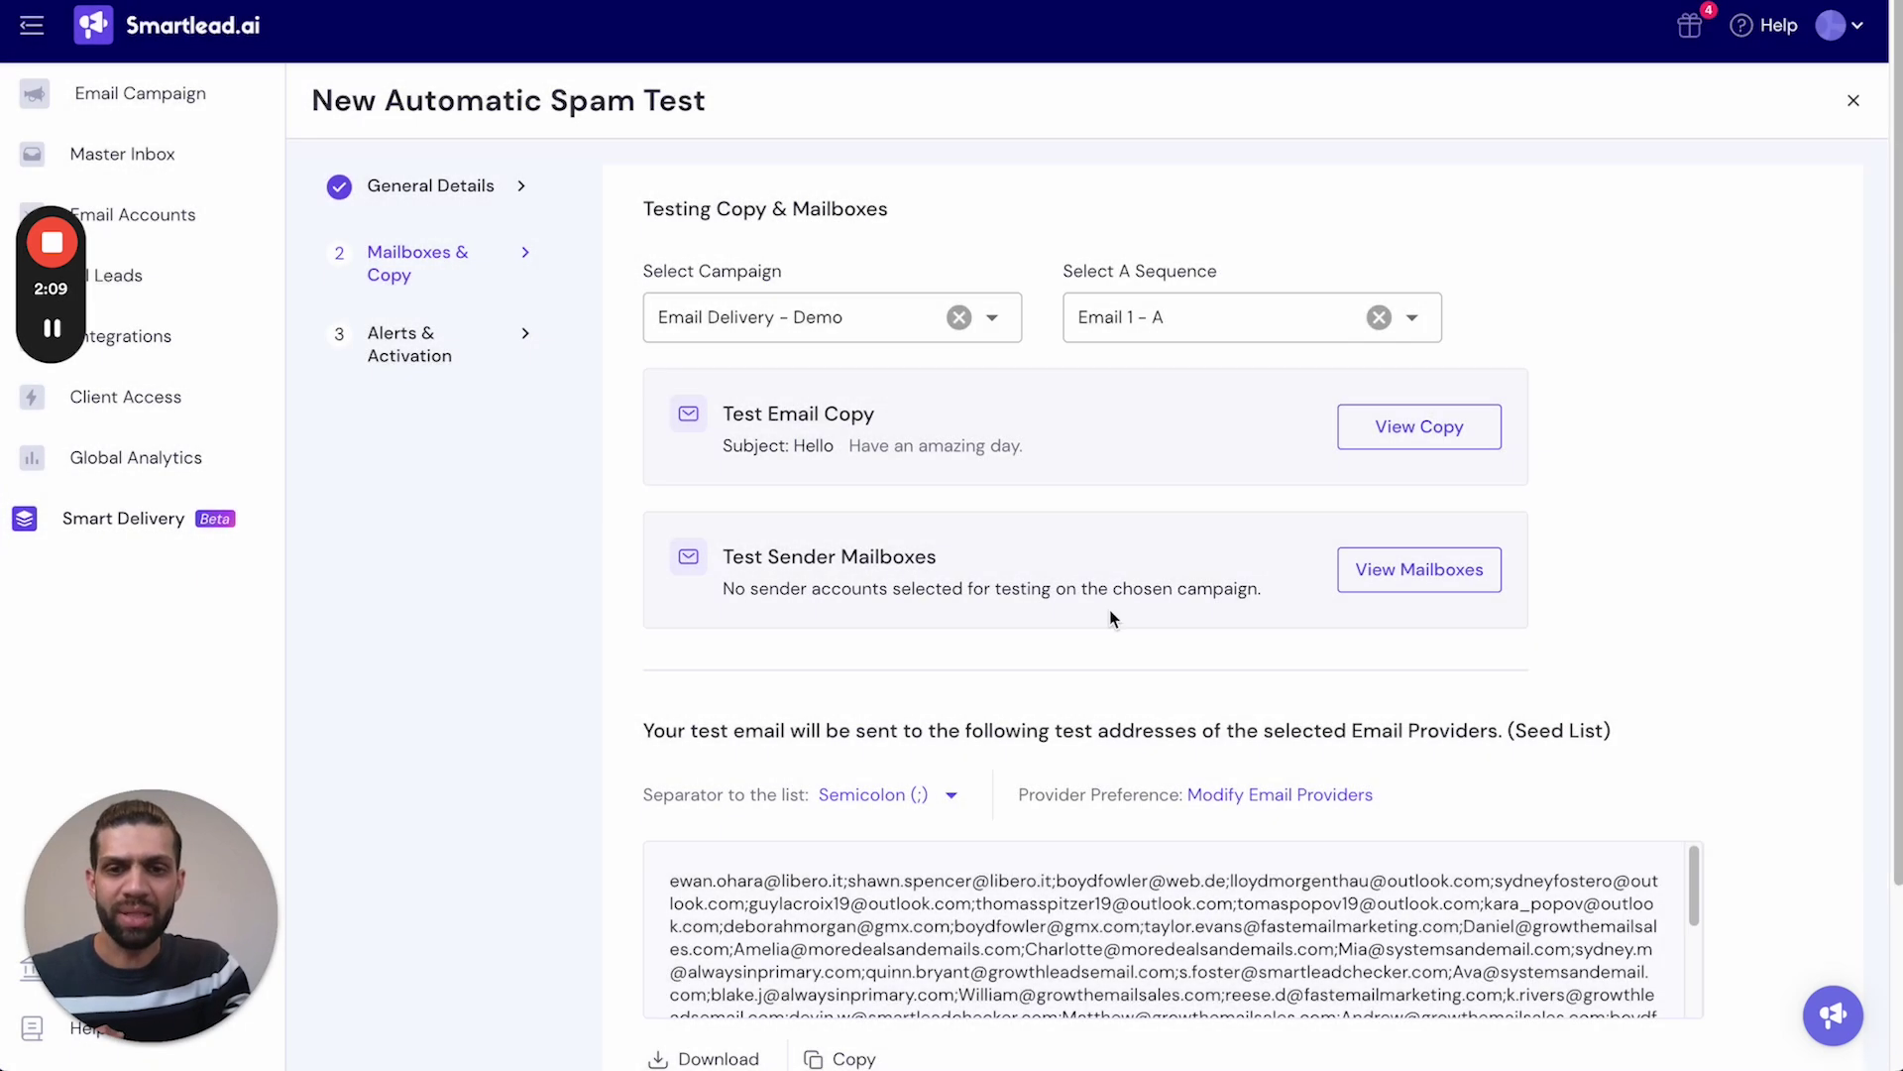
Select all sender mailboxes of the campaign, save them, and continue to the alerts and activation stage
click(1475, 567)
click(897, 234)
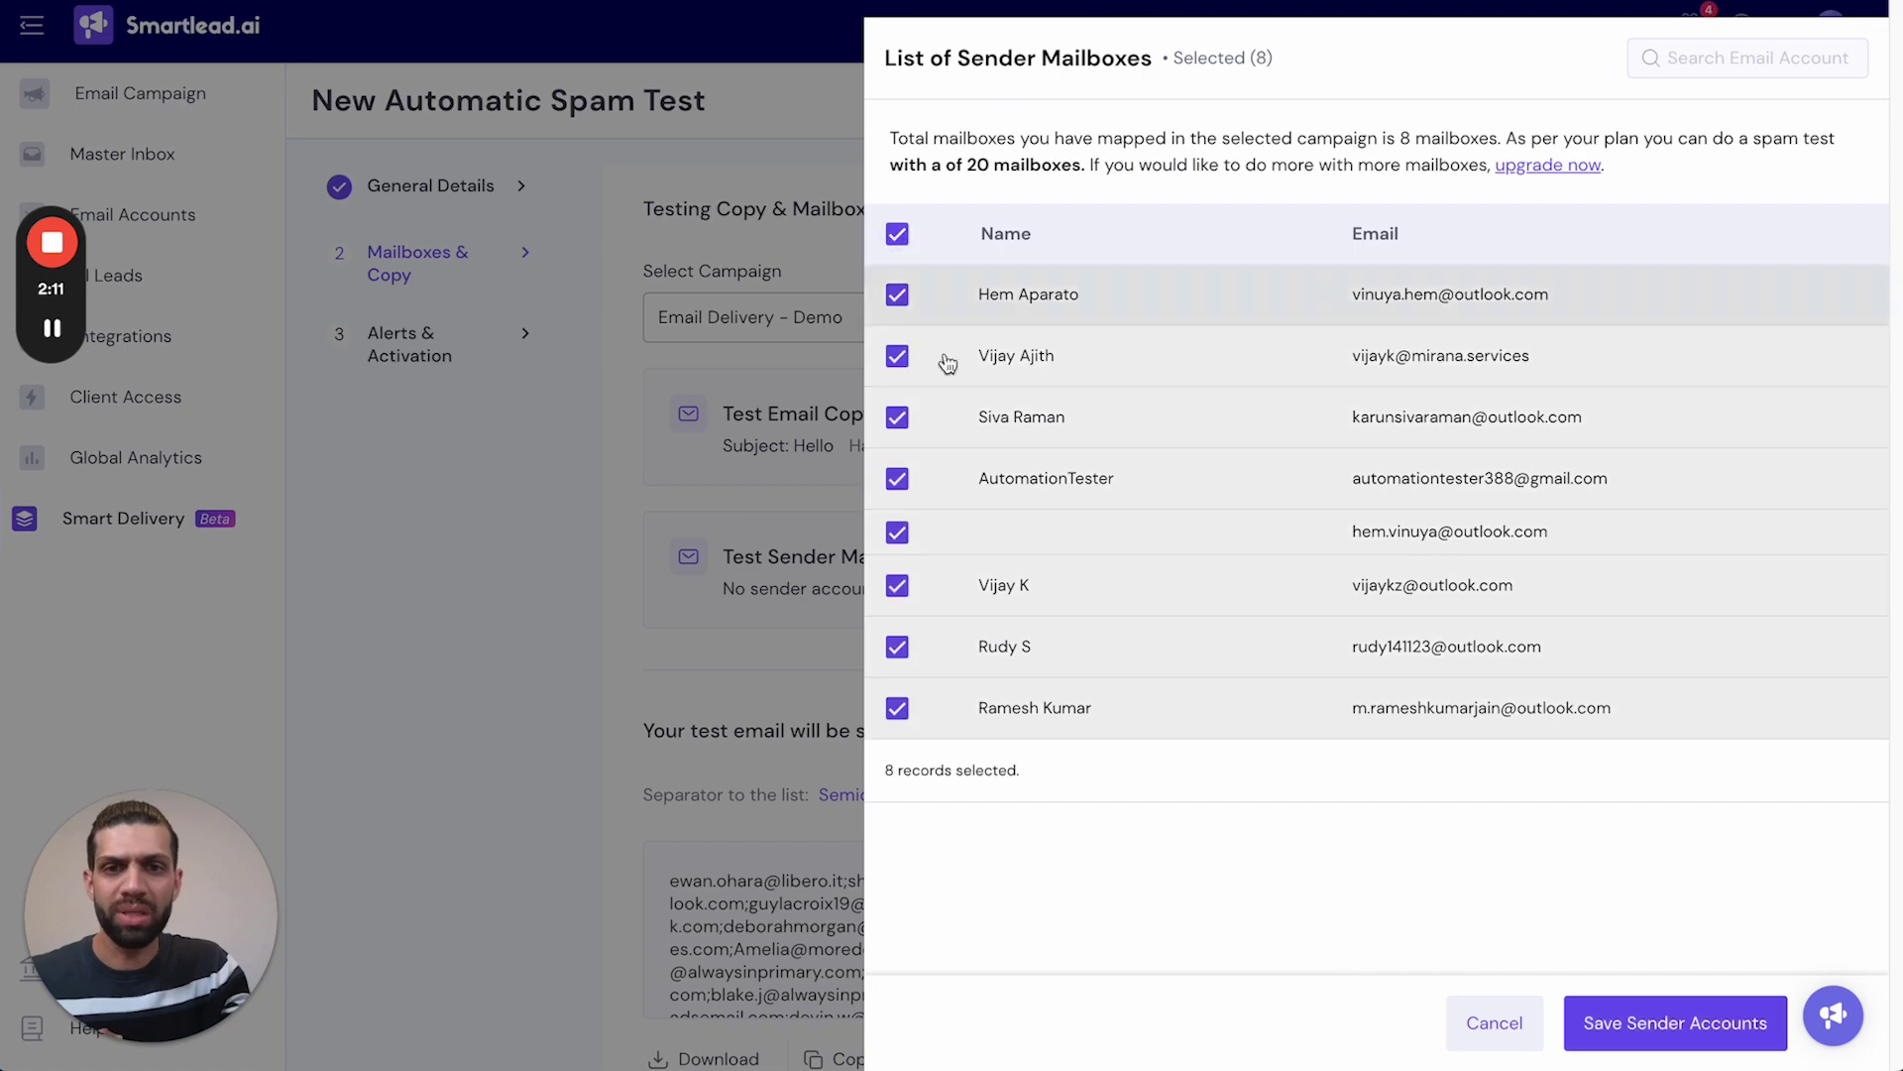
click(1641, 1023)
scroll(1461, 854, down, 10)
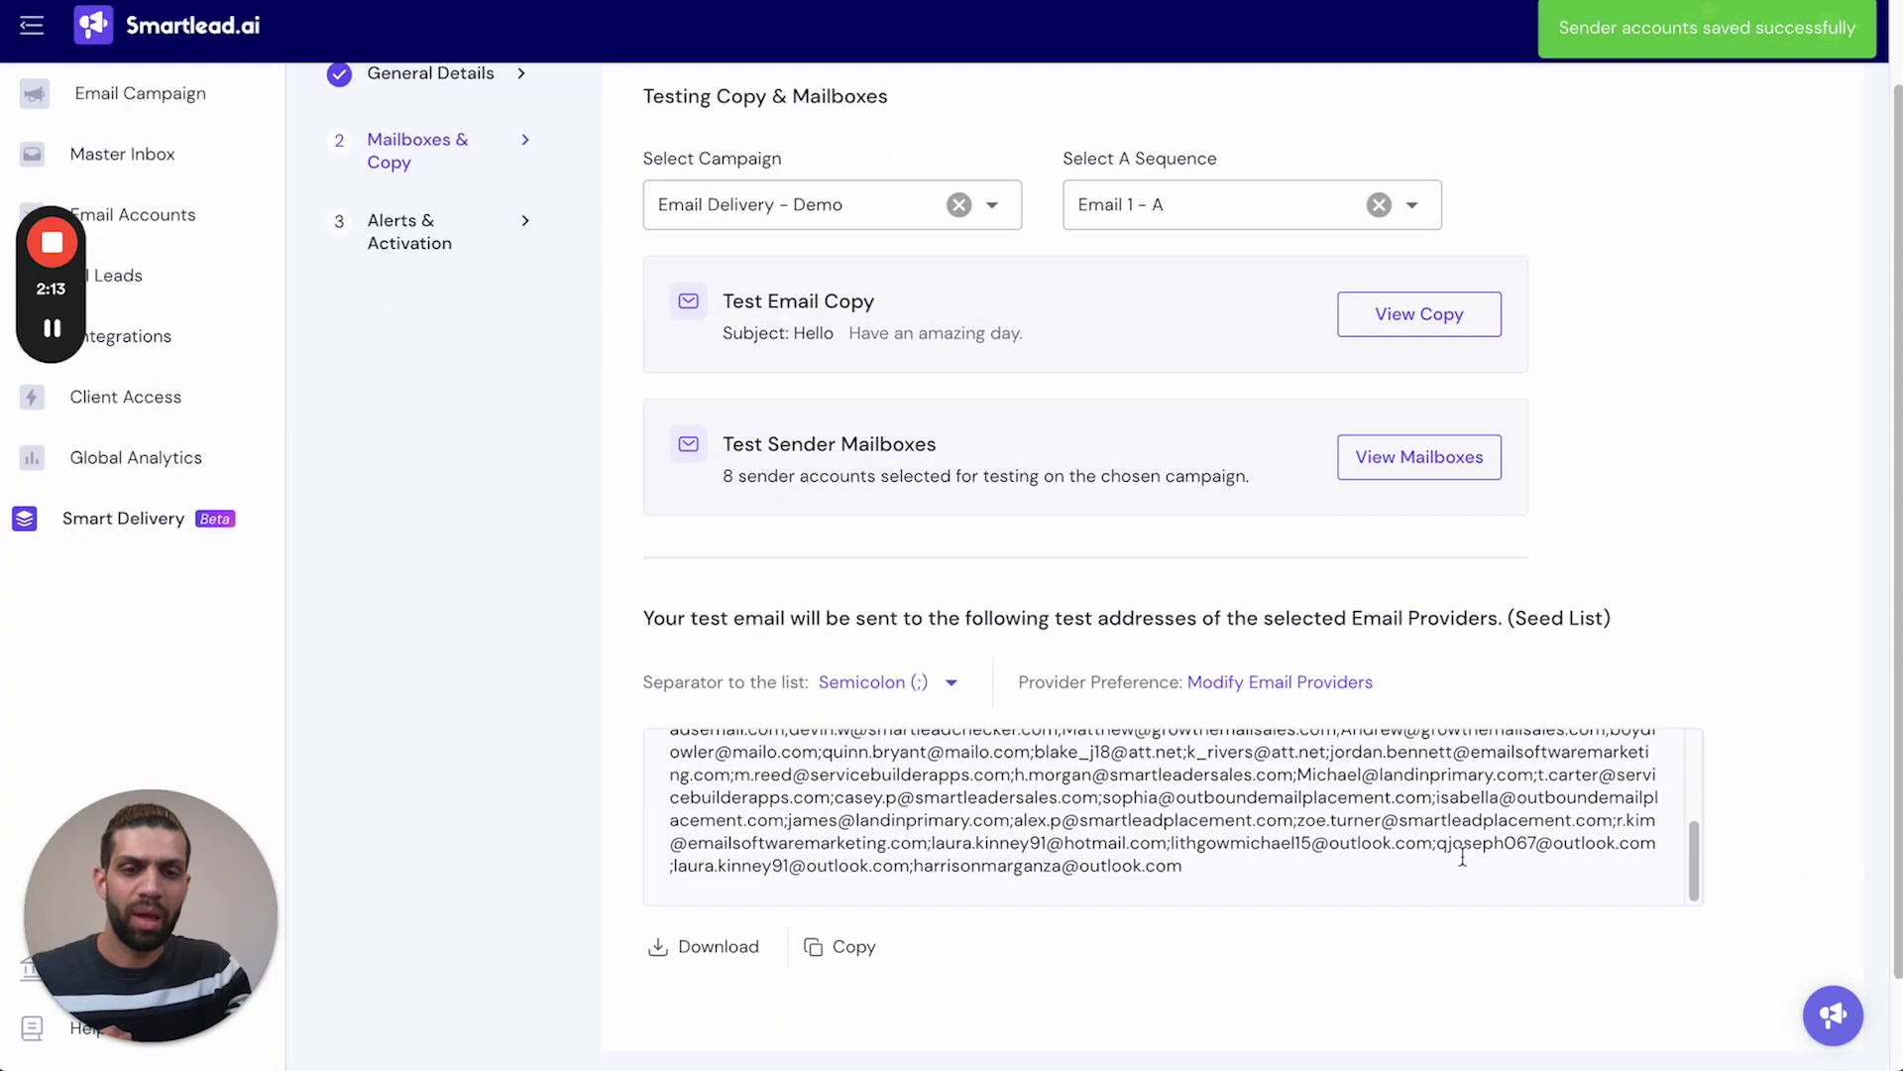
click(1682, 1020)
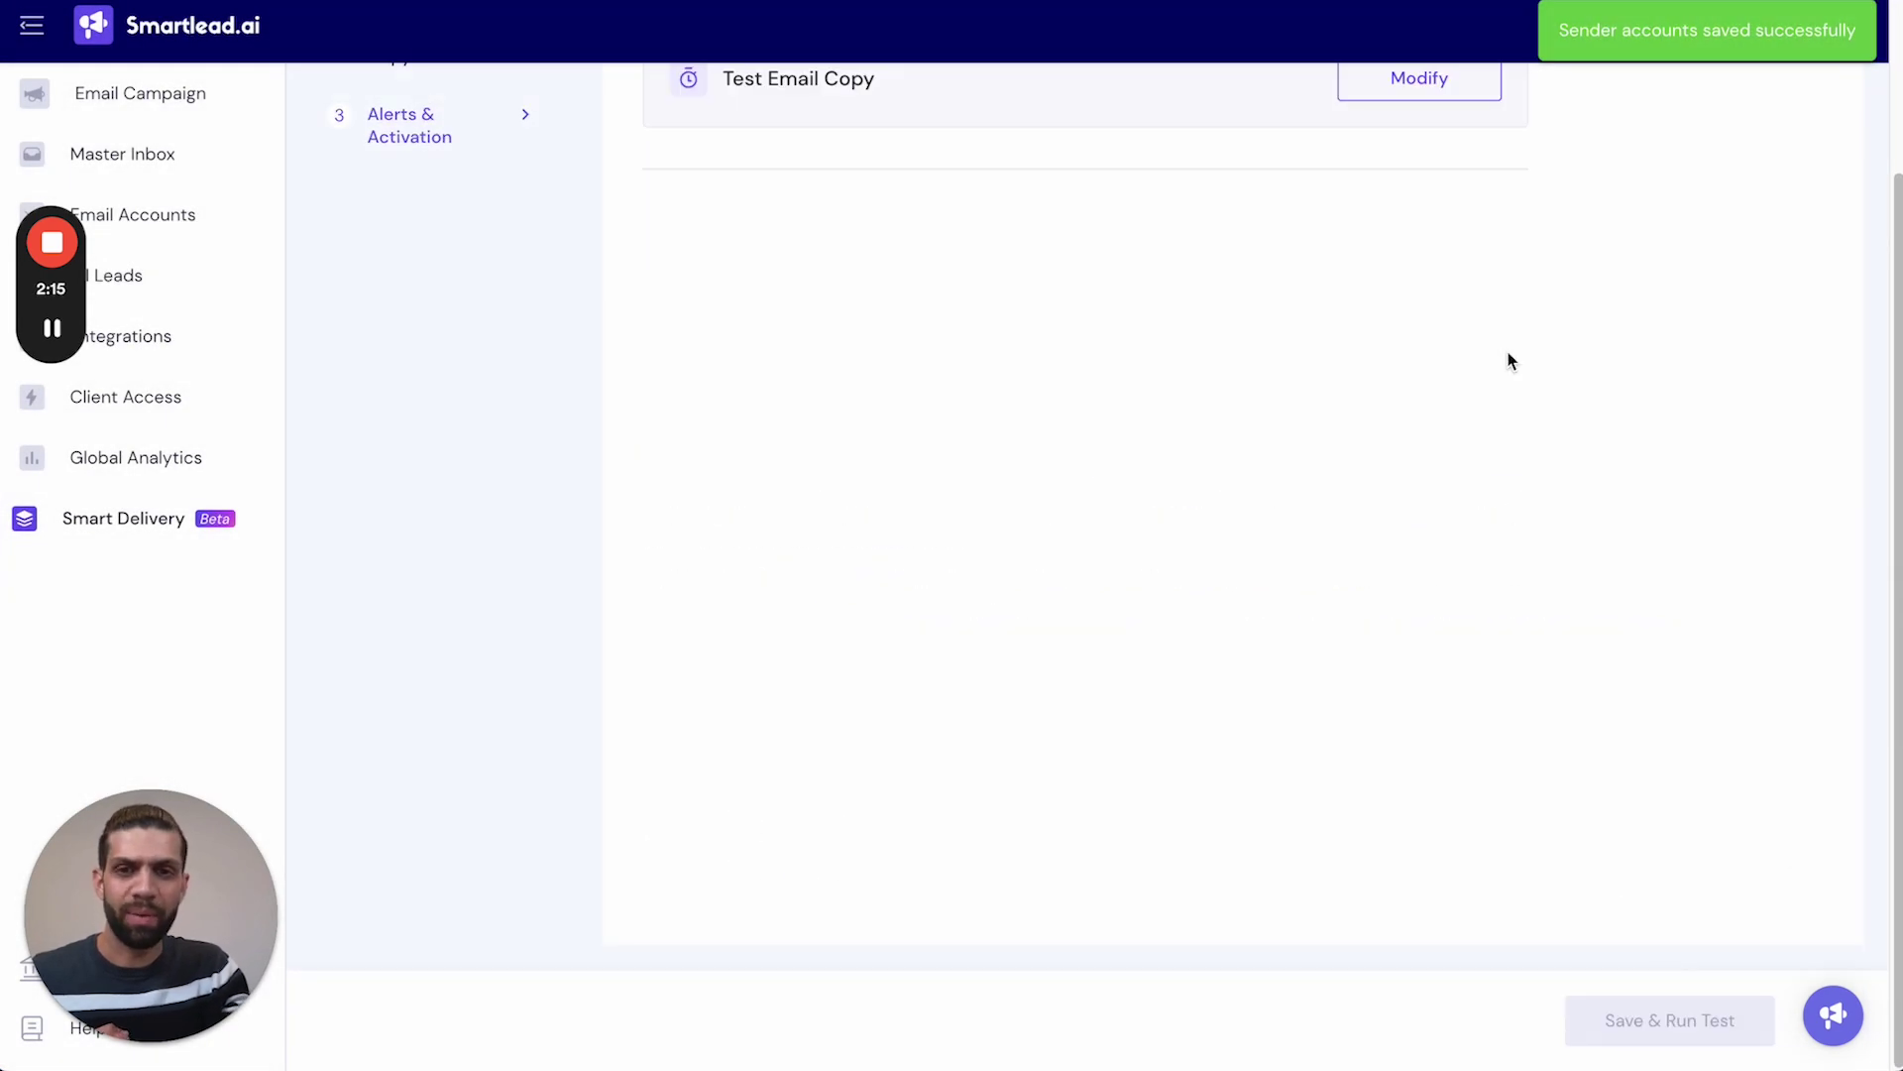
Schedule the test from 2024/09/25 at 19:05 Australia/Sydney time, every 2 days until 2024/09/30, save the frequency and run the test
scroll(1365, 511, up, 3)
click(1425, 298)
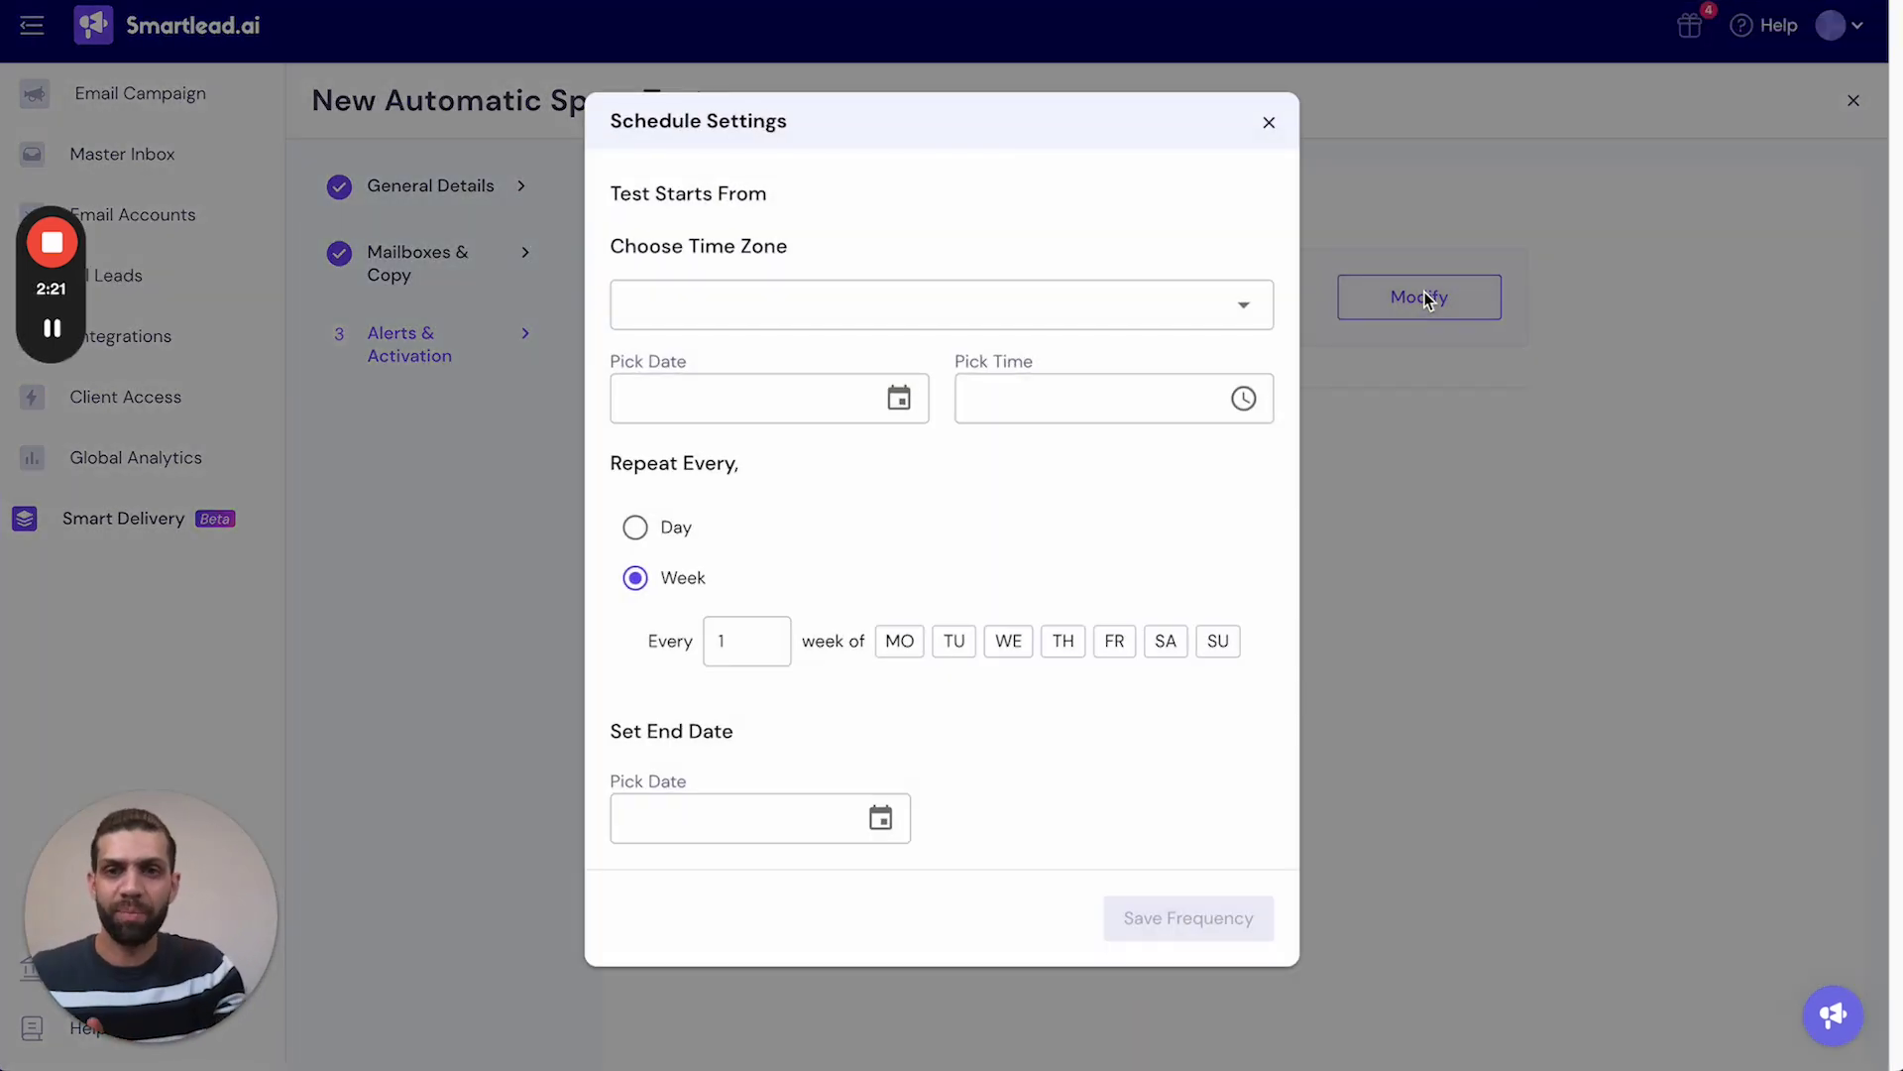
click(1251, 307)
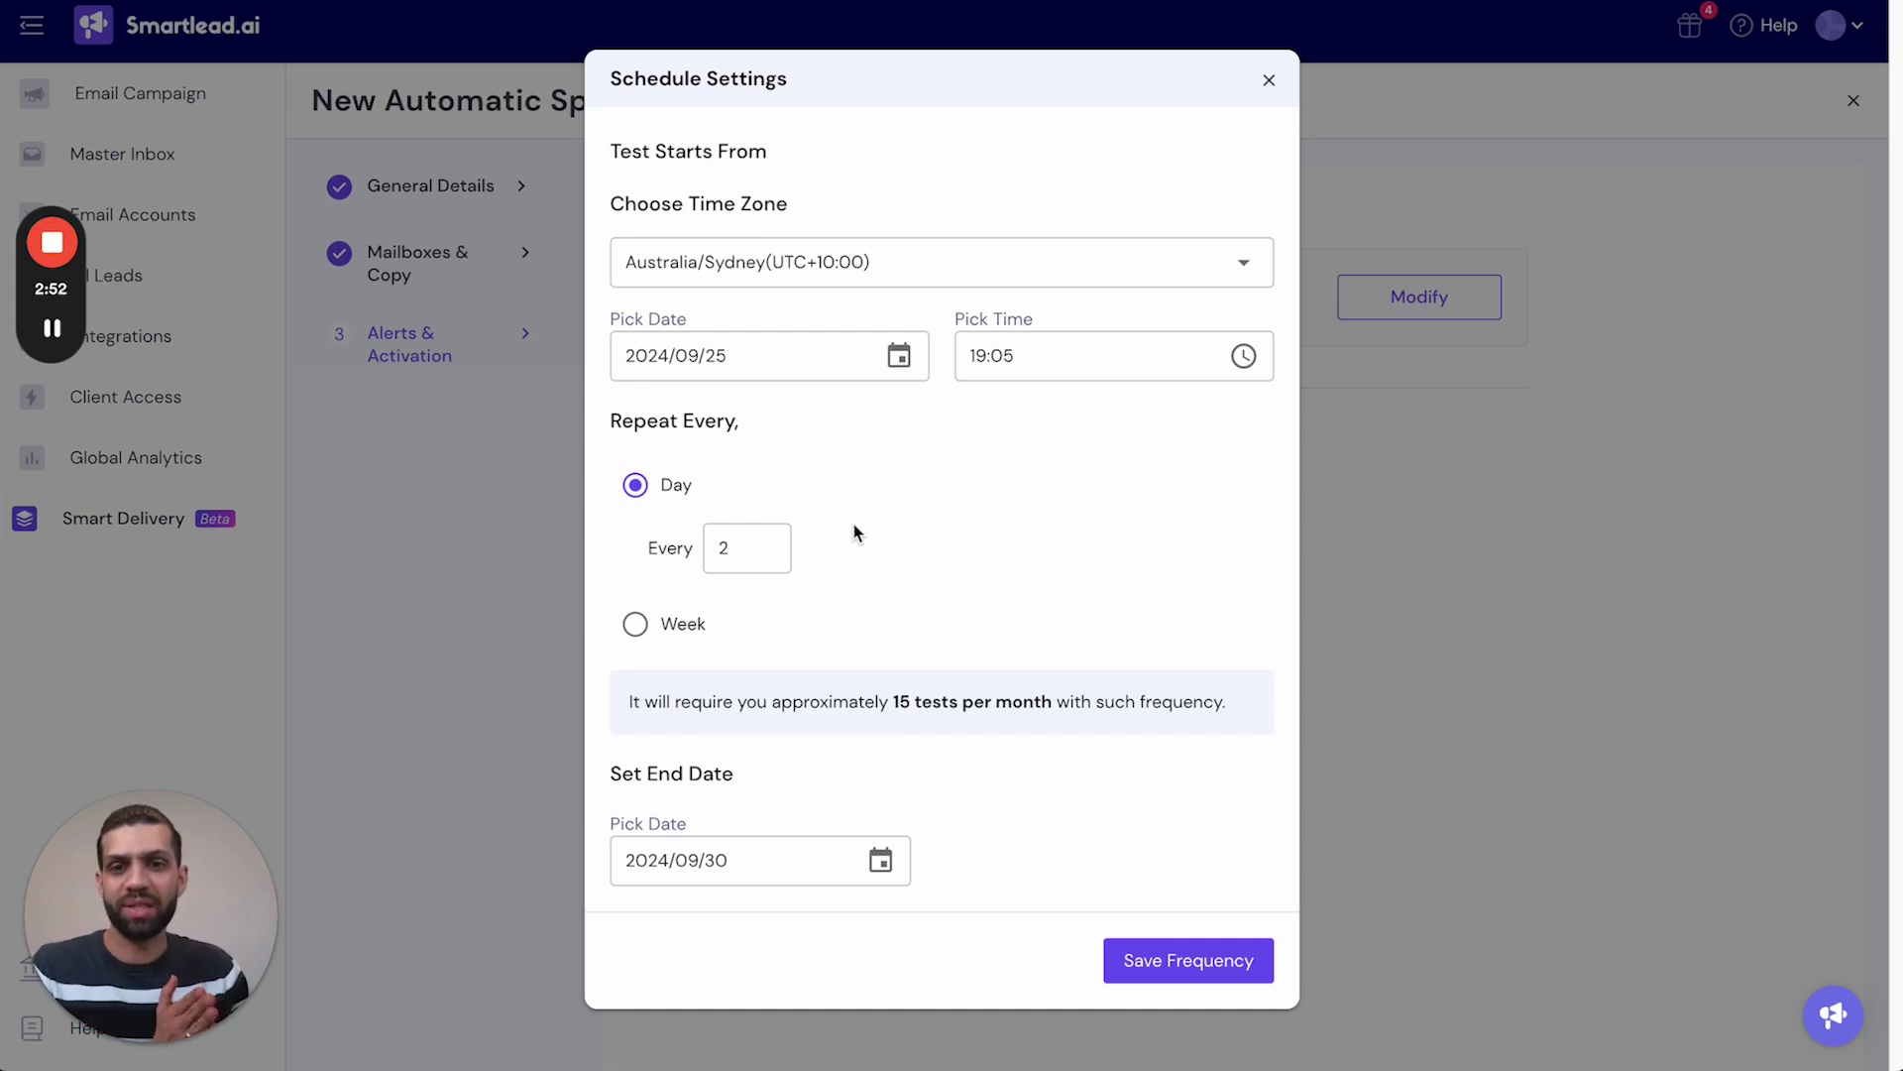
click(1145, 961)
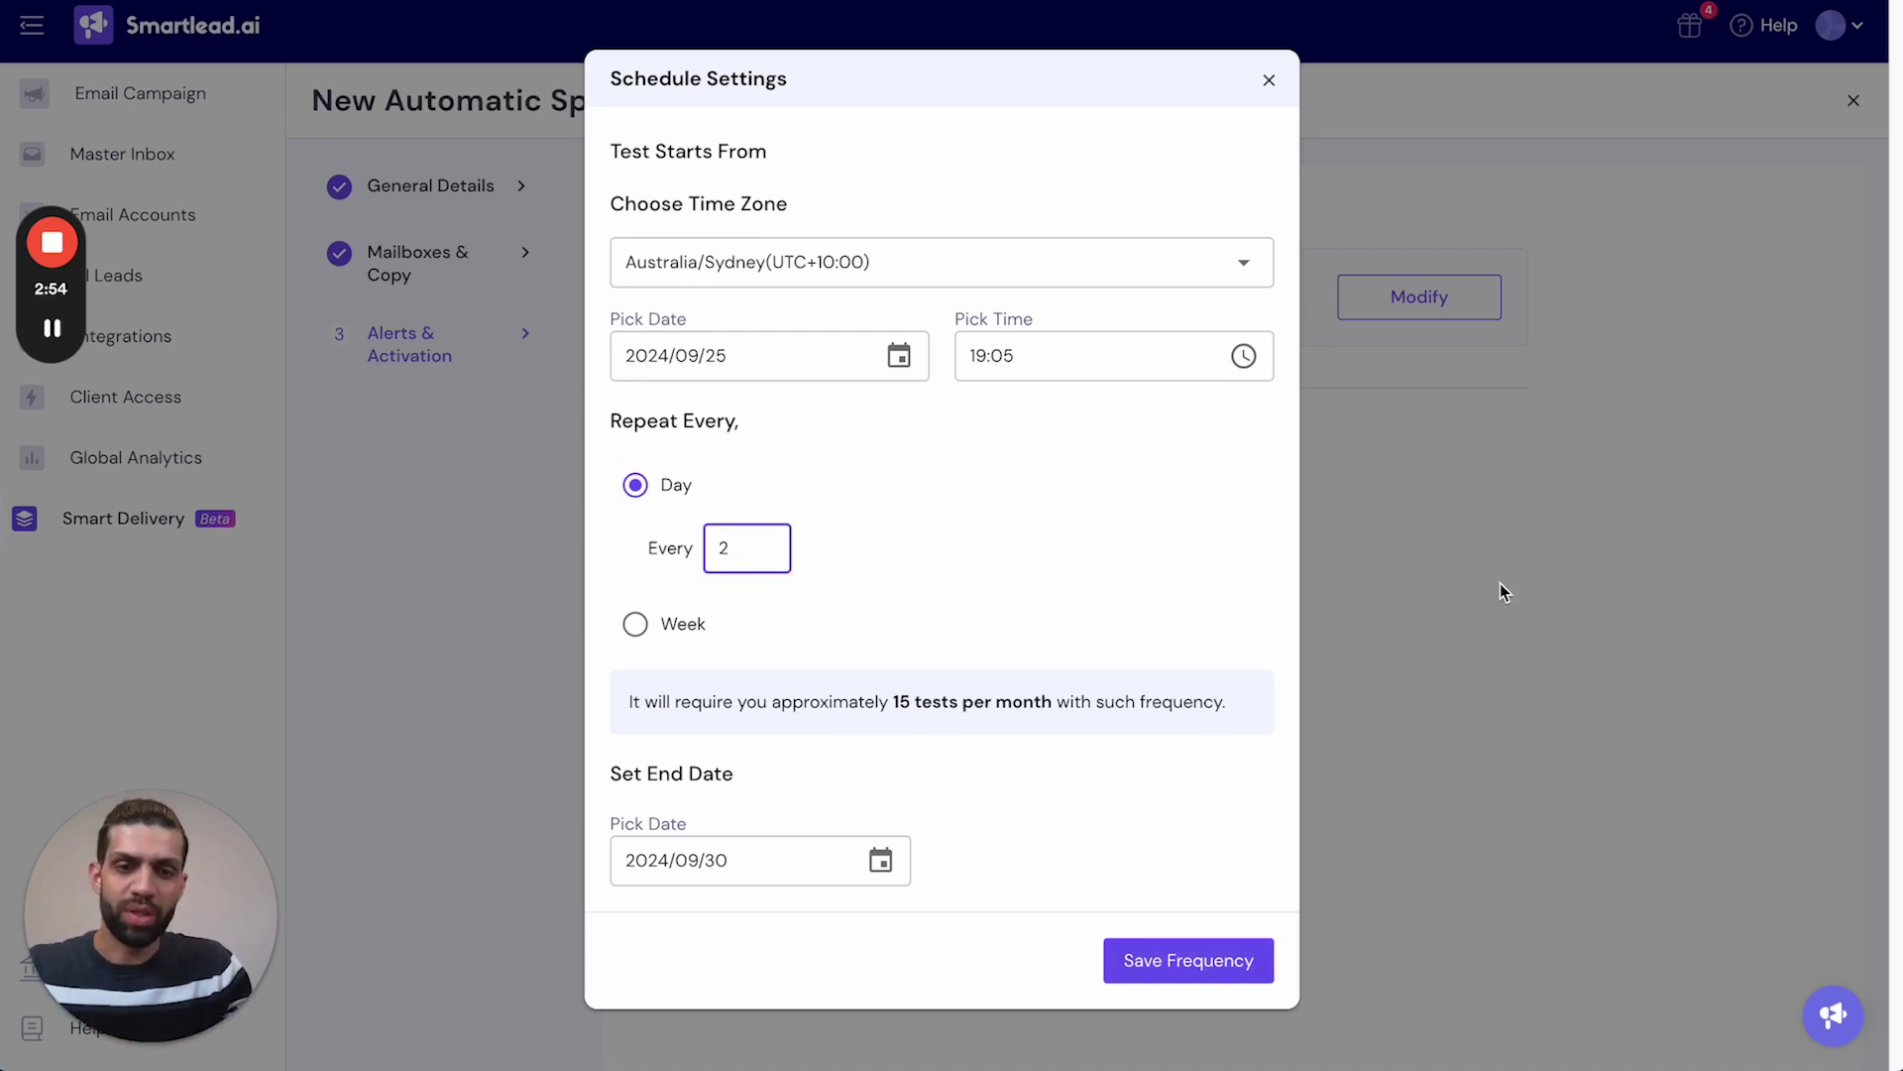
click(1140, 960)
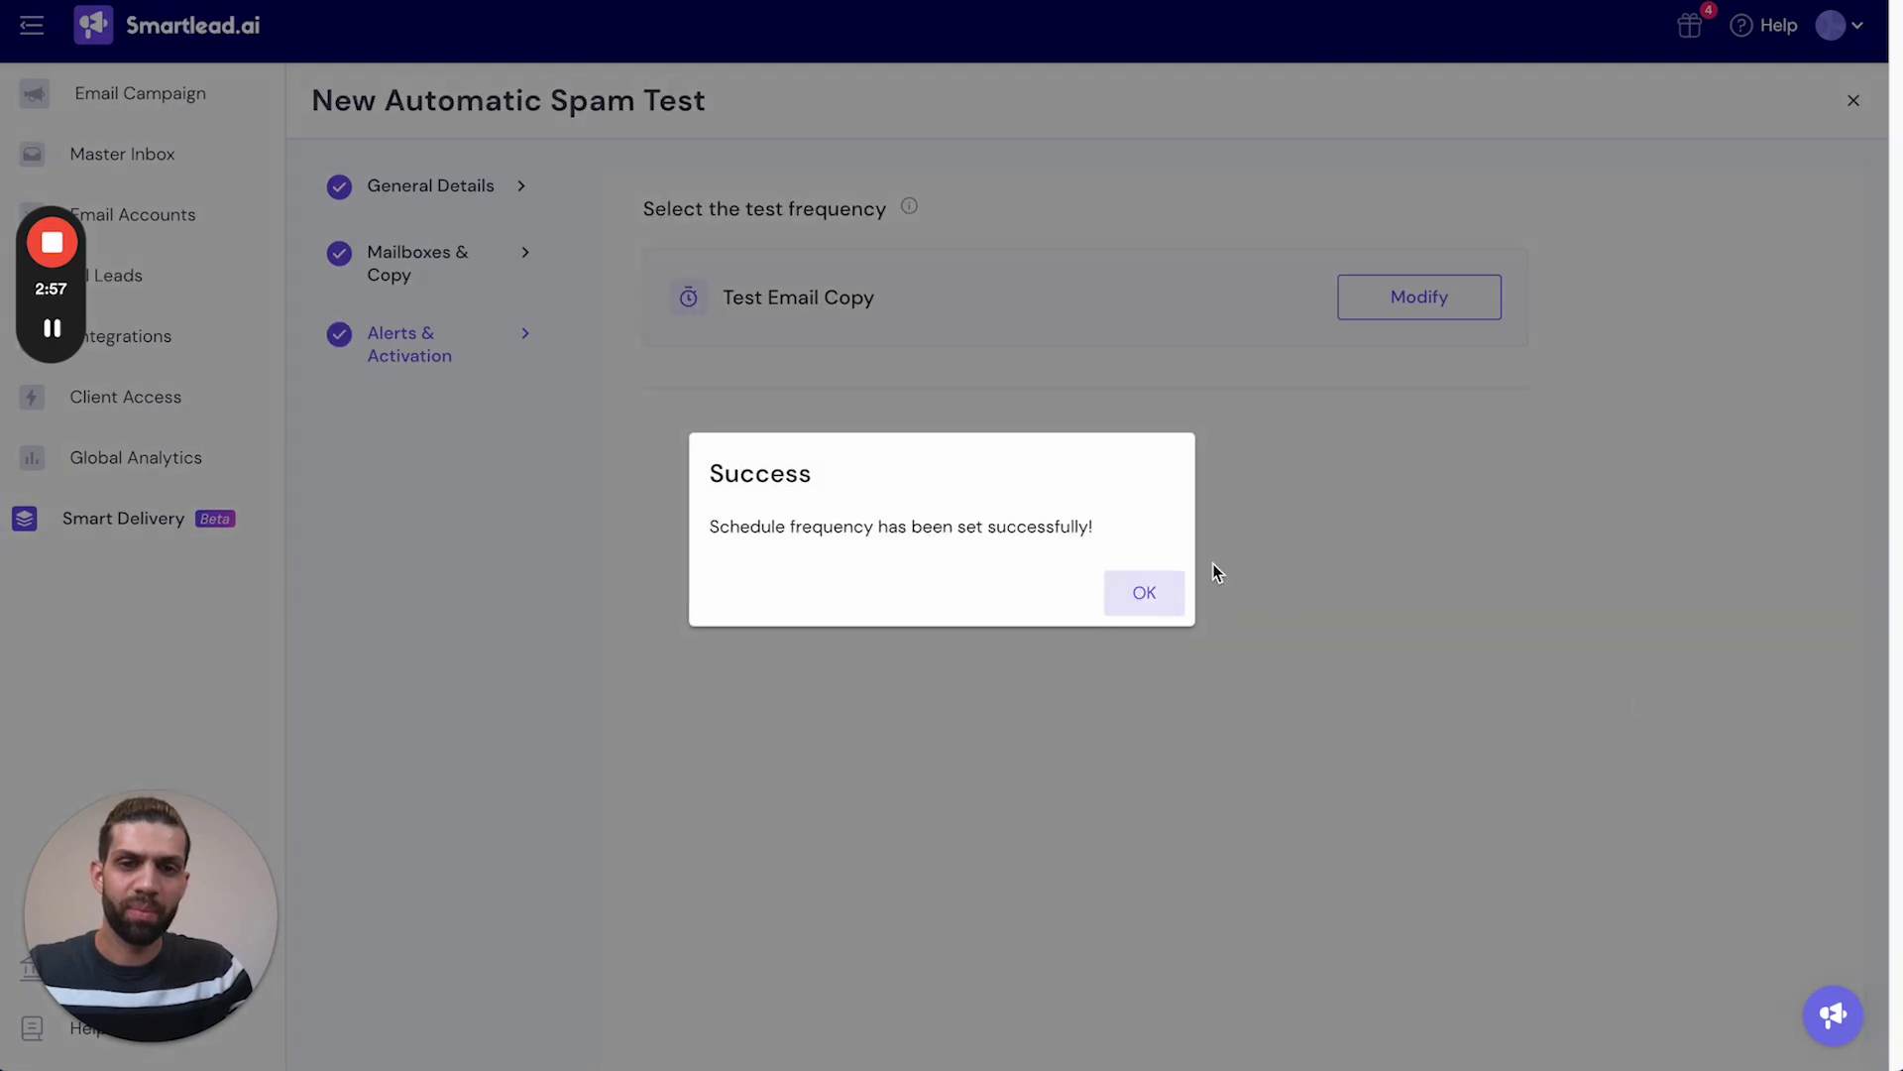
click(1138, 595)
scroll(1403, 652, down, 3)
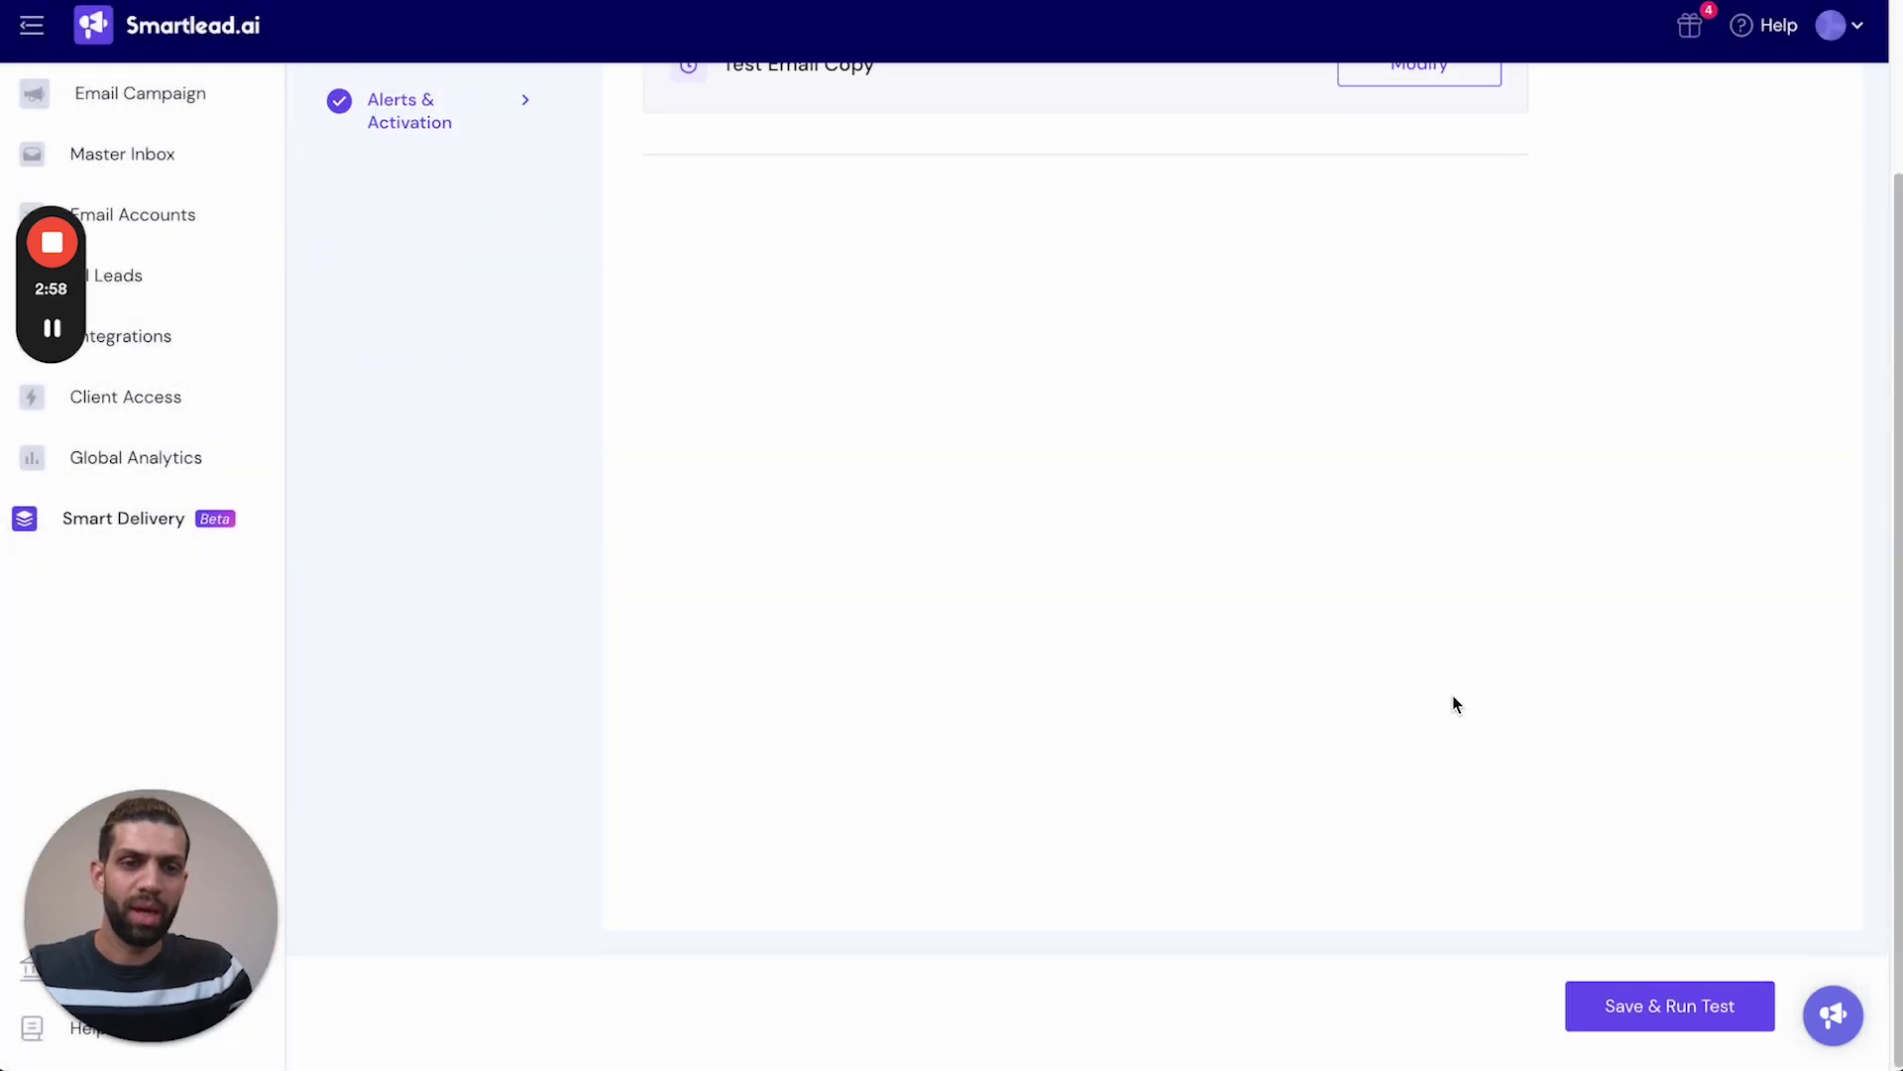
click(1659, 1024)
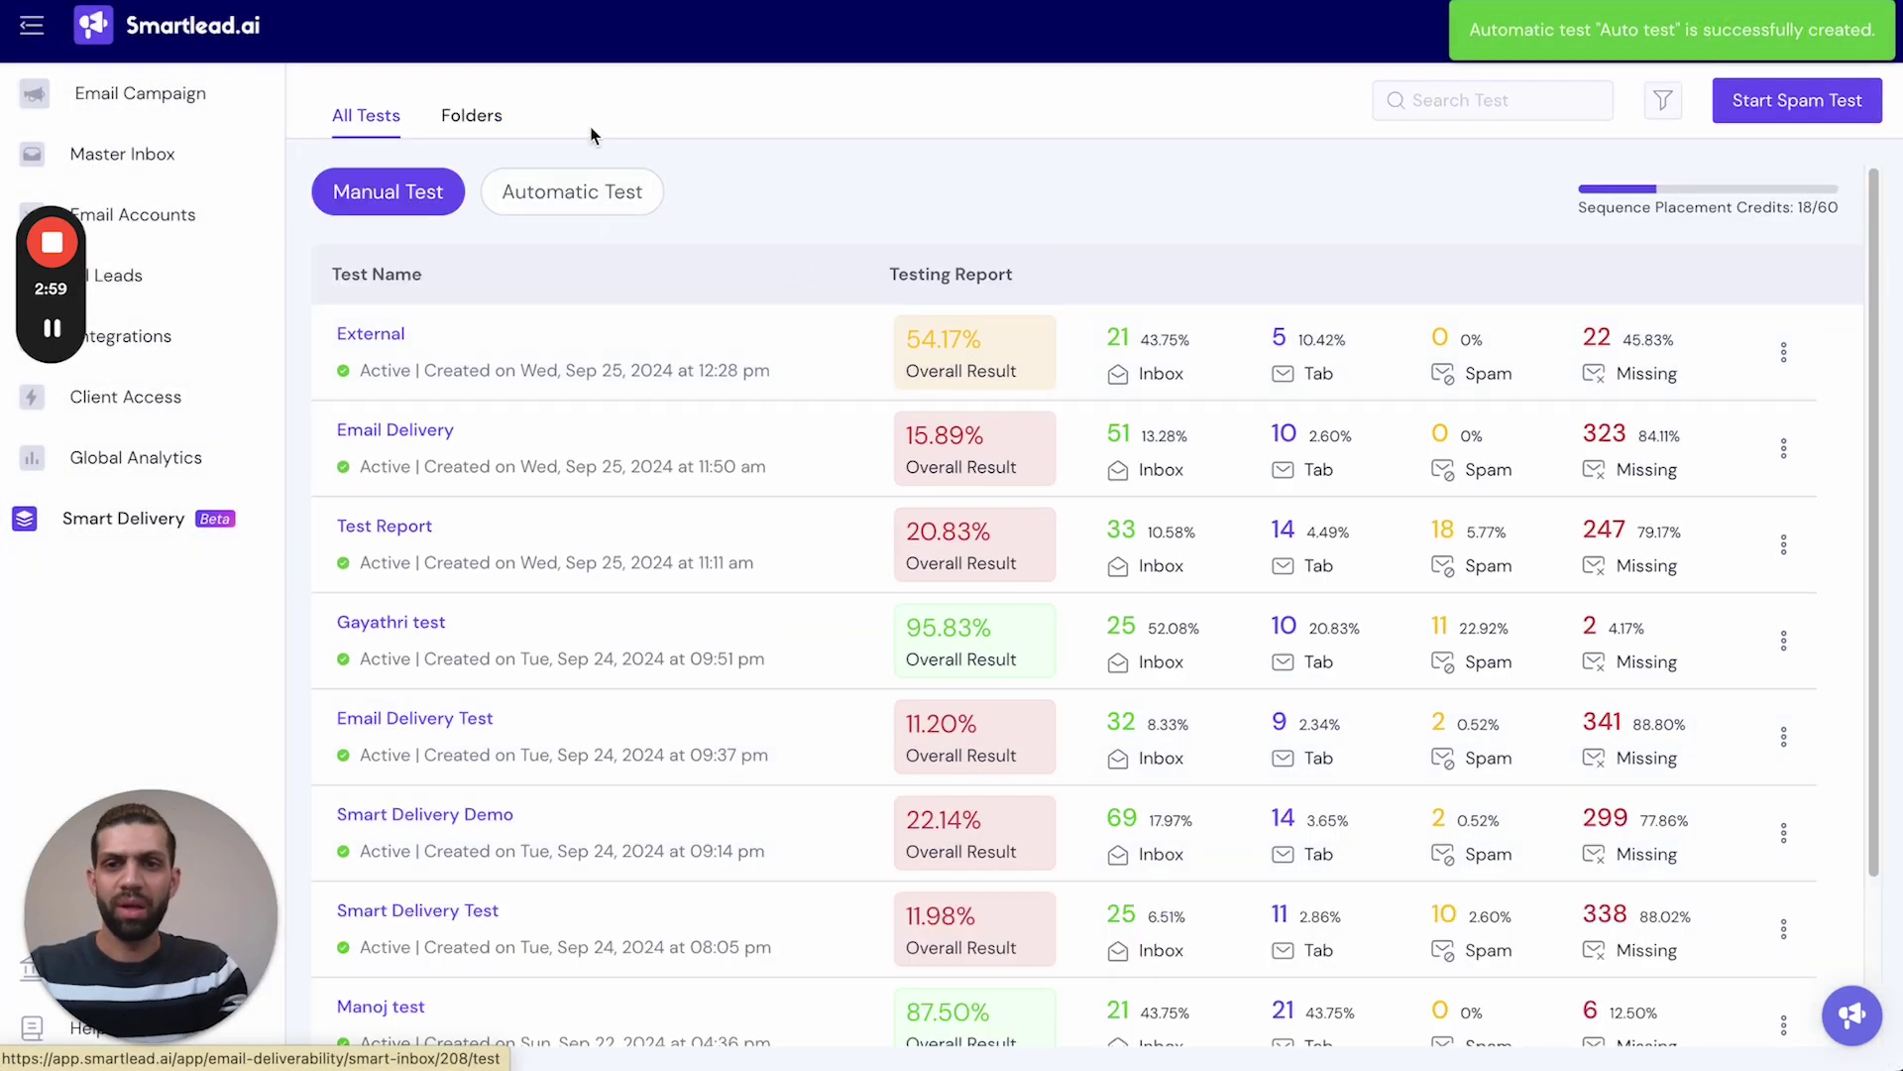
Switch the test list to automatic tests and open the deliverability history of the Test-AT test
click(574, 191)
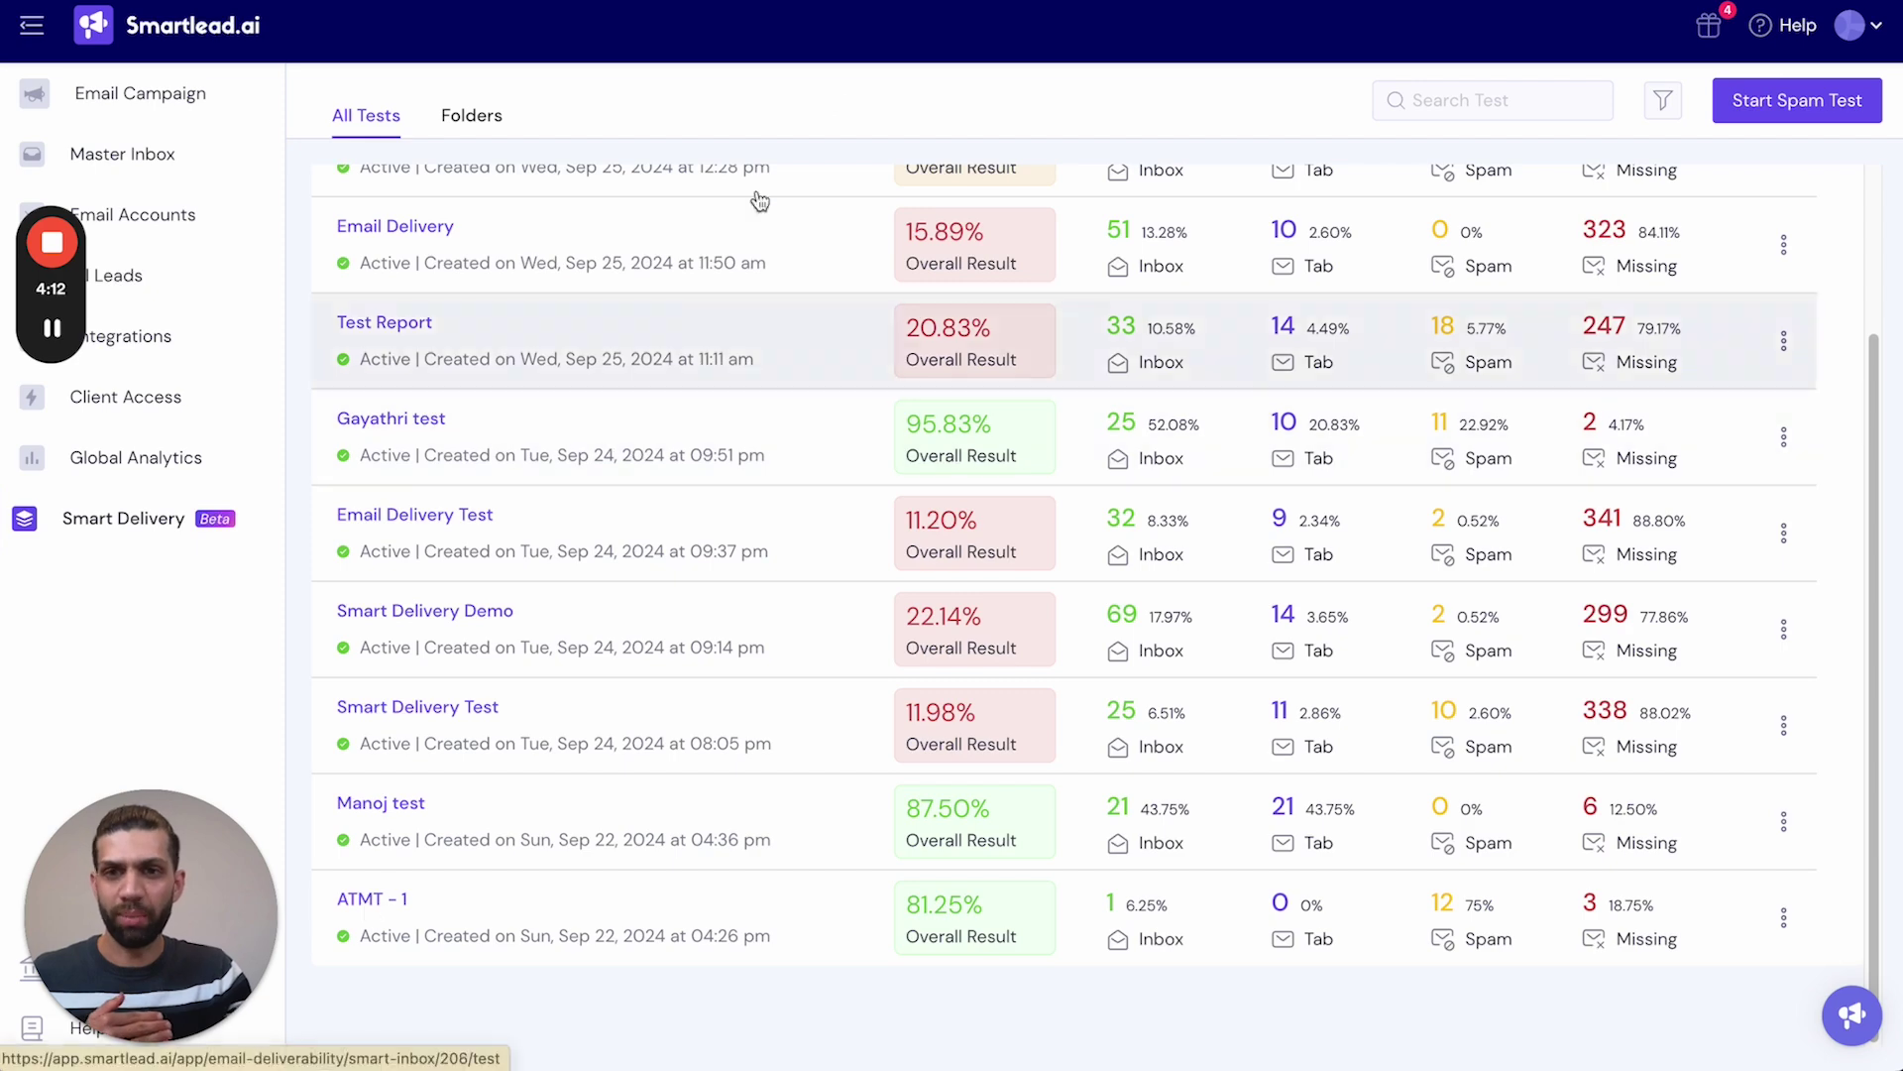
scroll(565, 250, up, 2)
click(567, 199)
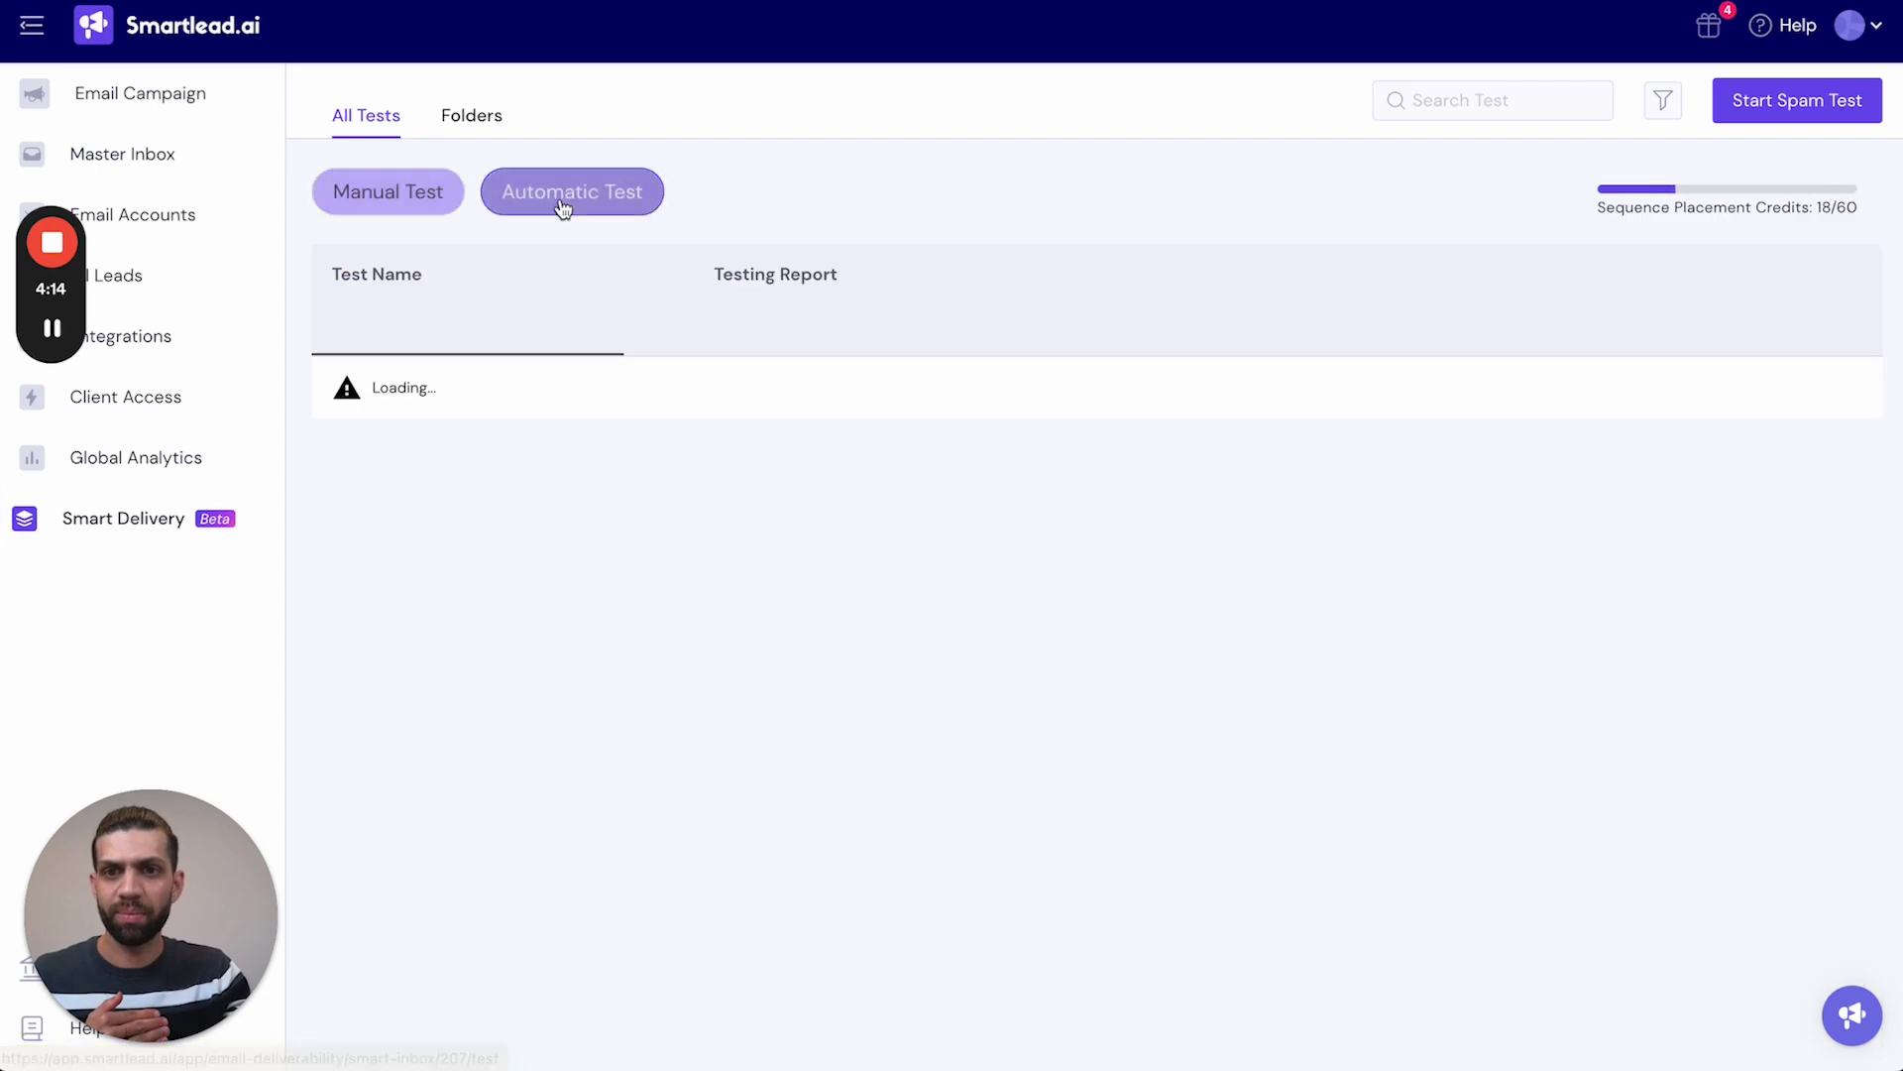
scroll(565, 496, down, 1)
click(372, 897)
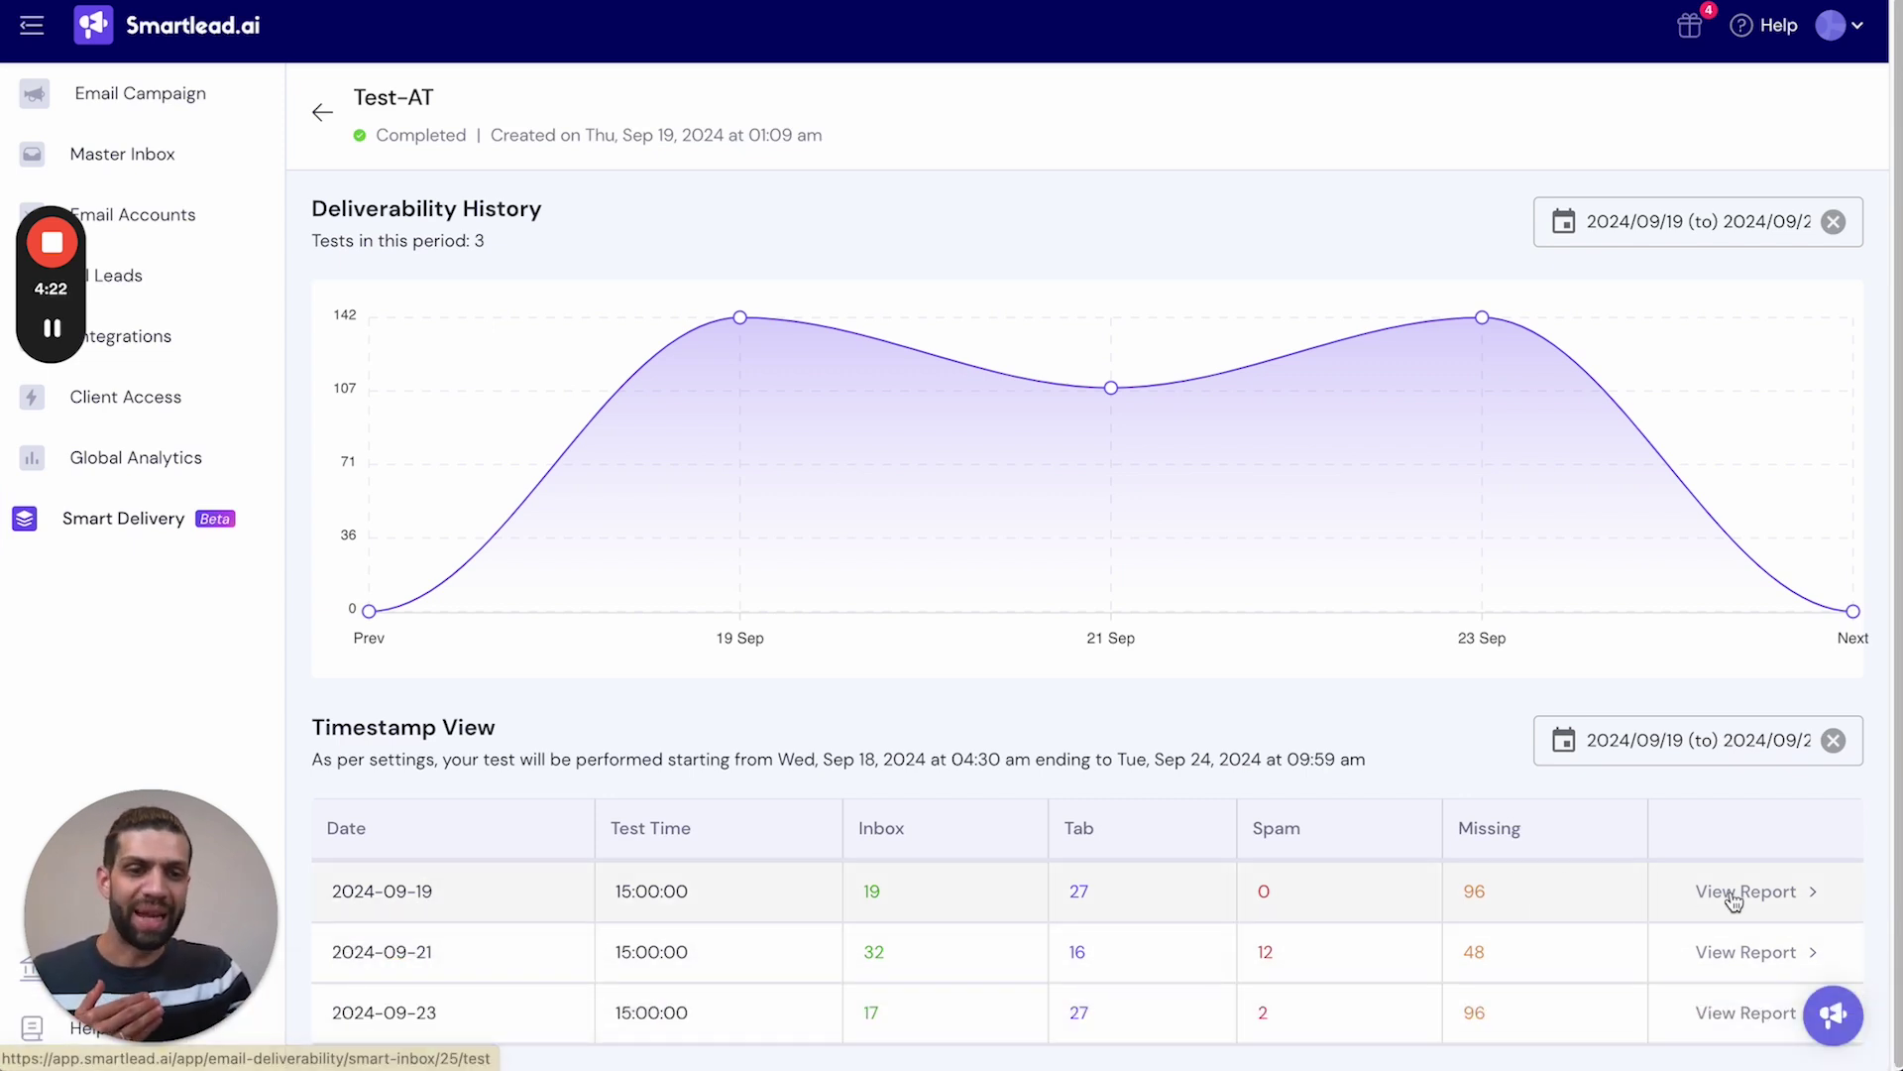
Examine Test-AT's 2024-09-19 report with its sender accounts, then its 2024-09-21 report, and return to the deliverability history
click(1733, 900)
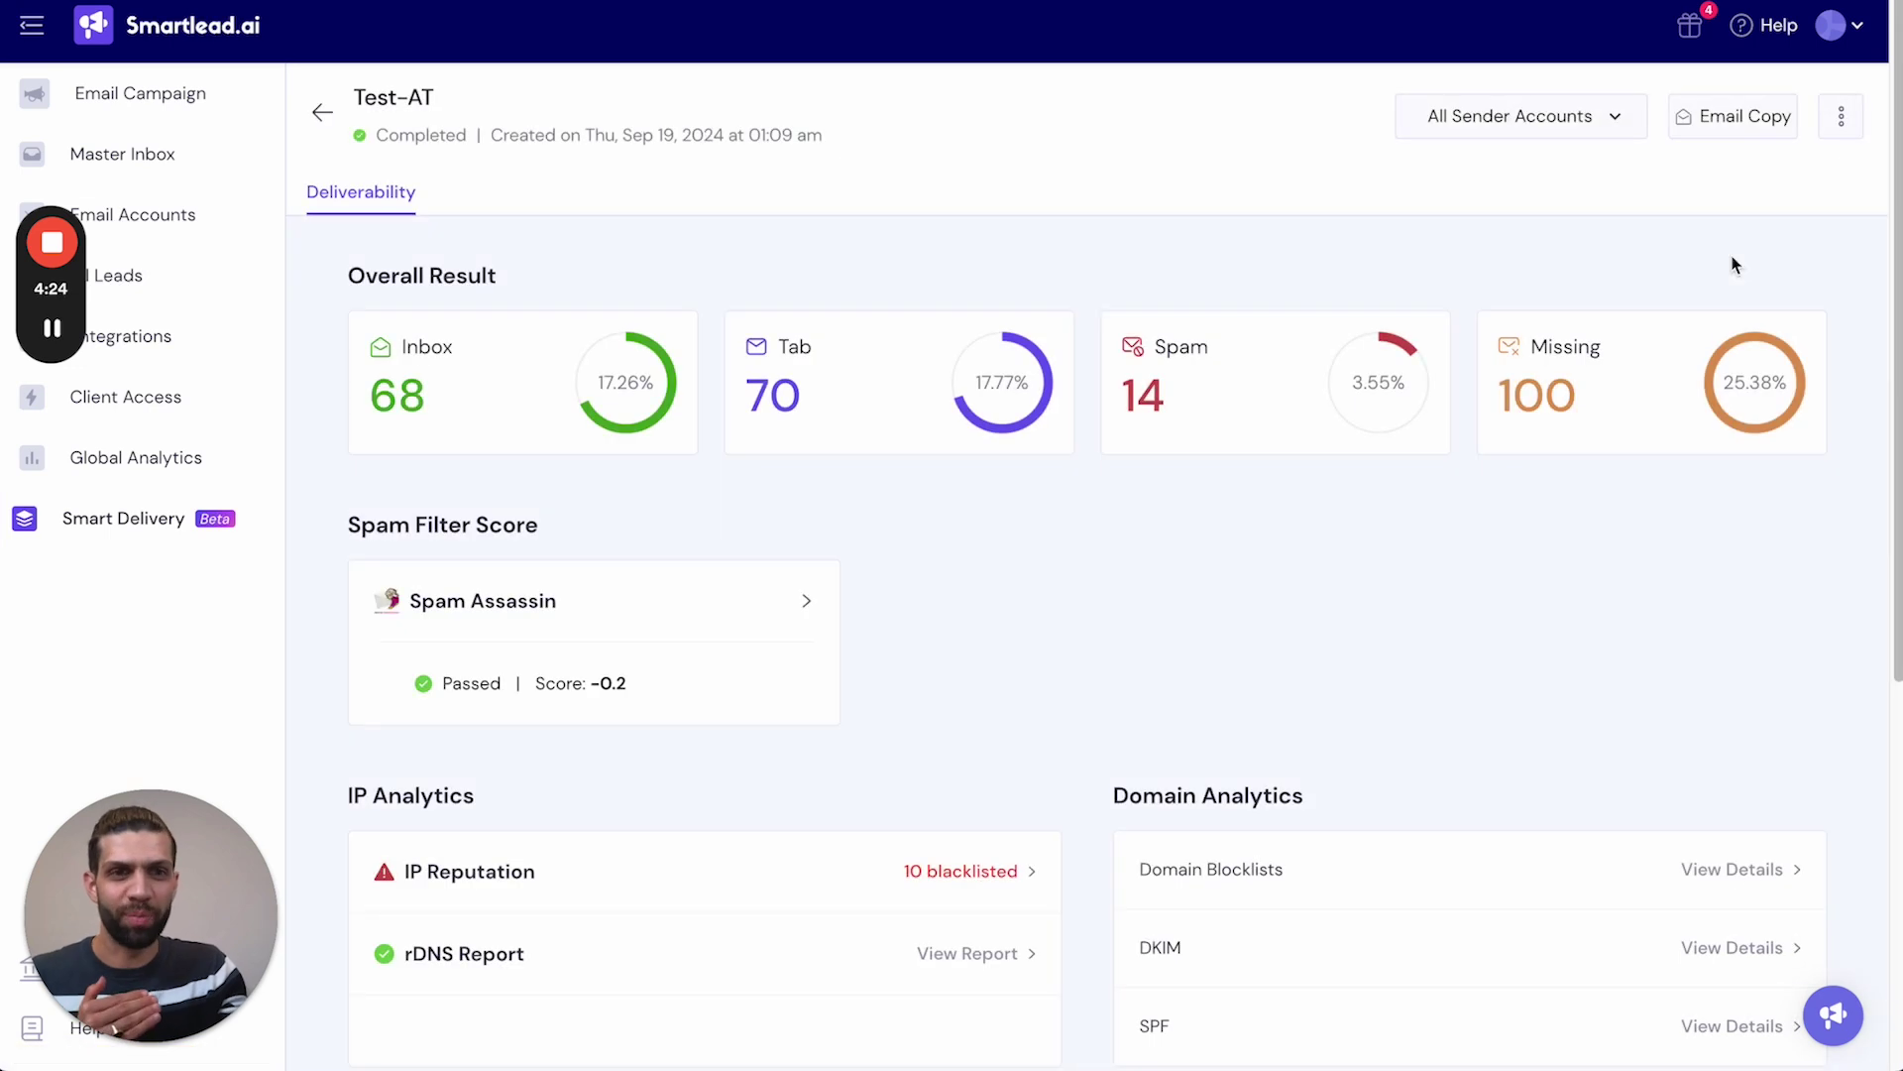
click(1589, 116)
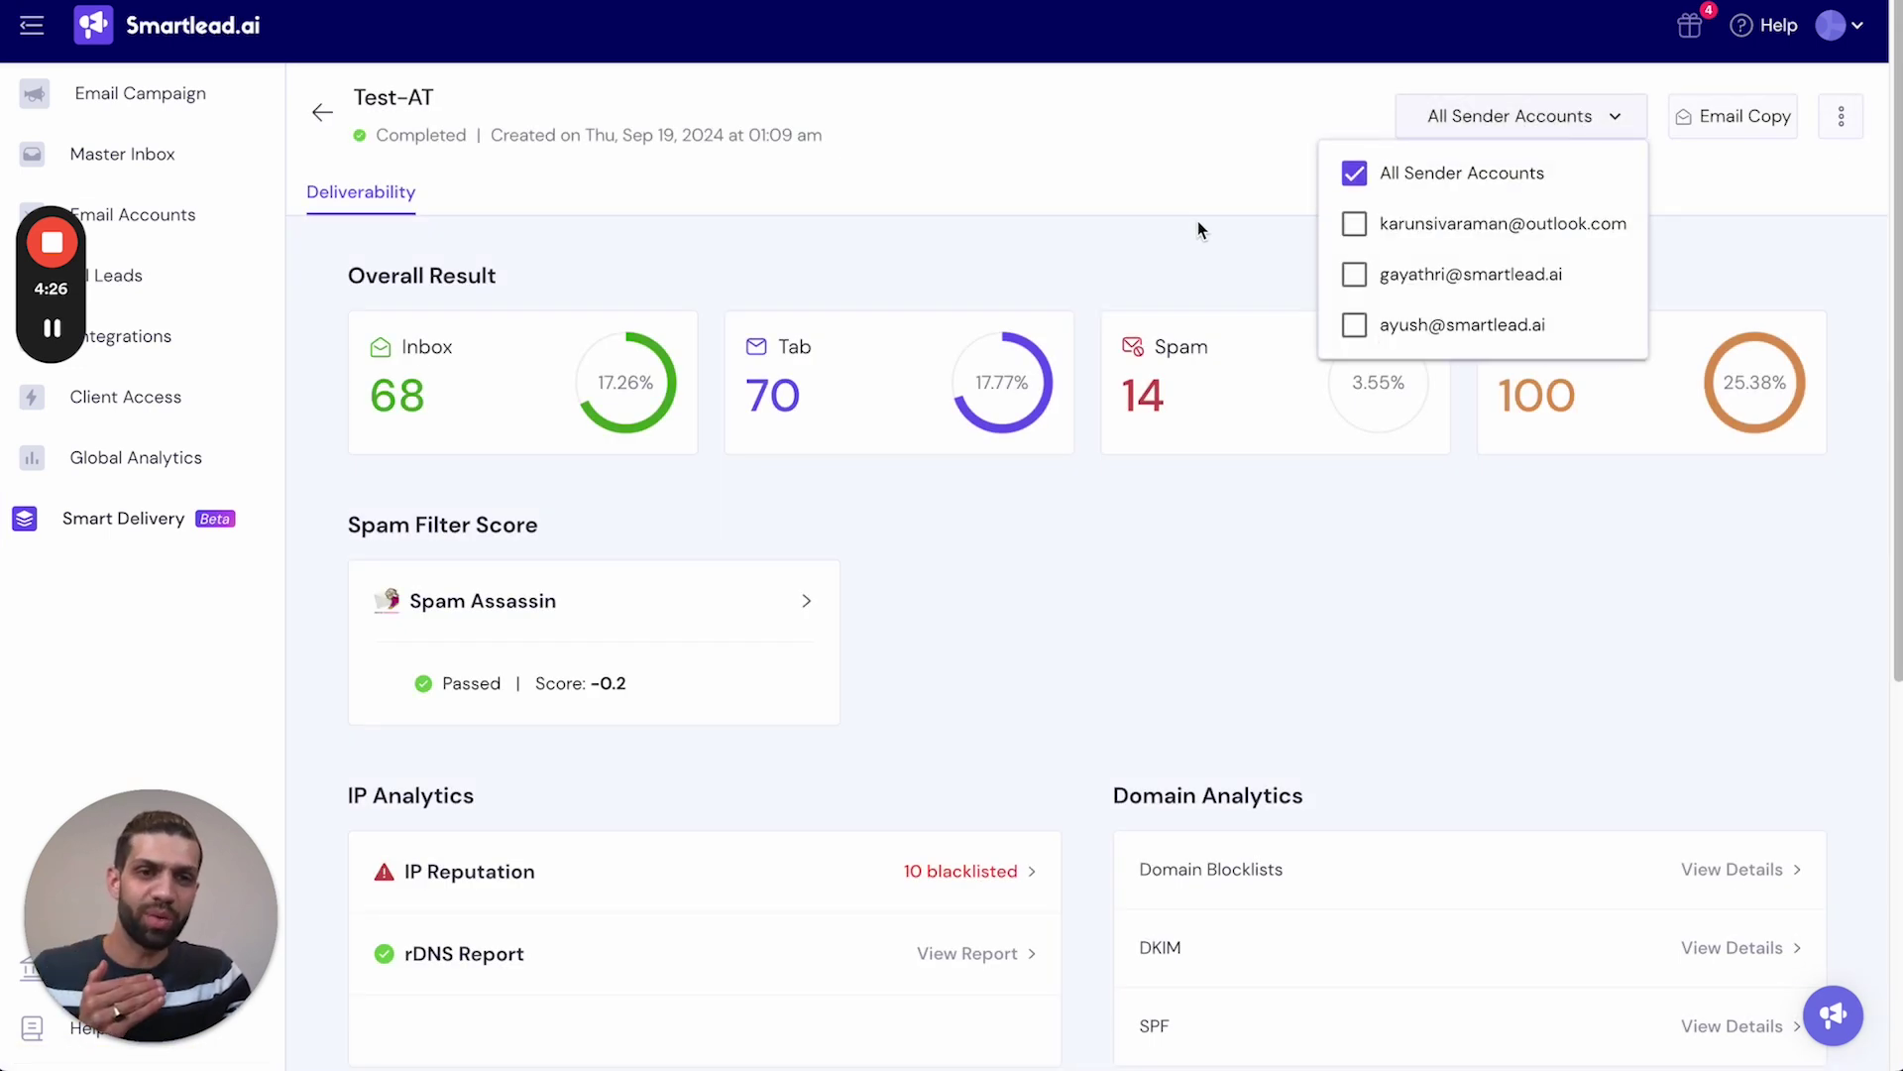
click(1712, 183)
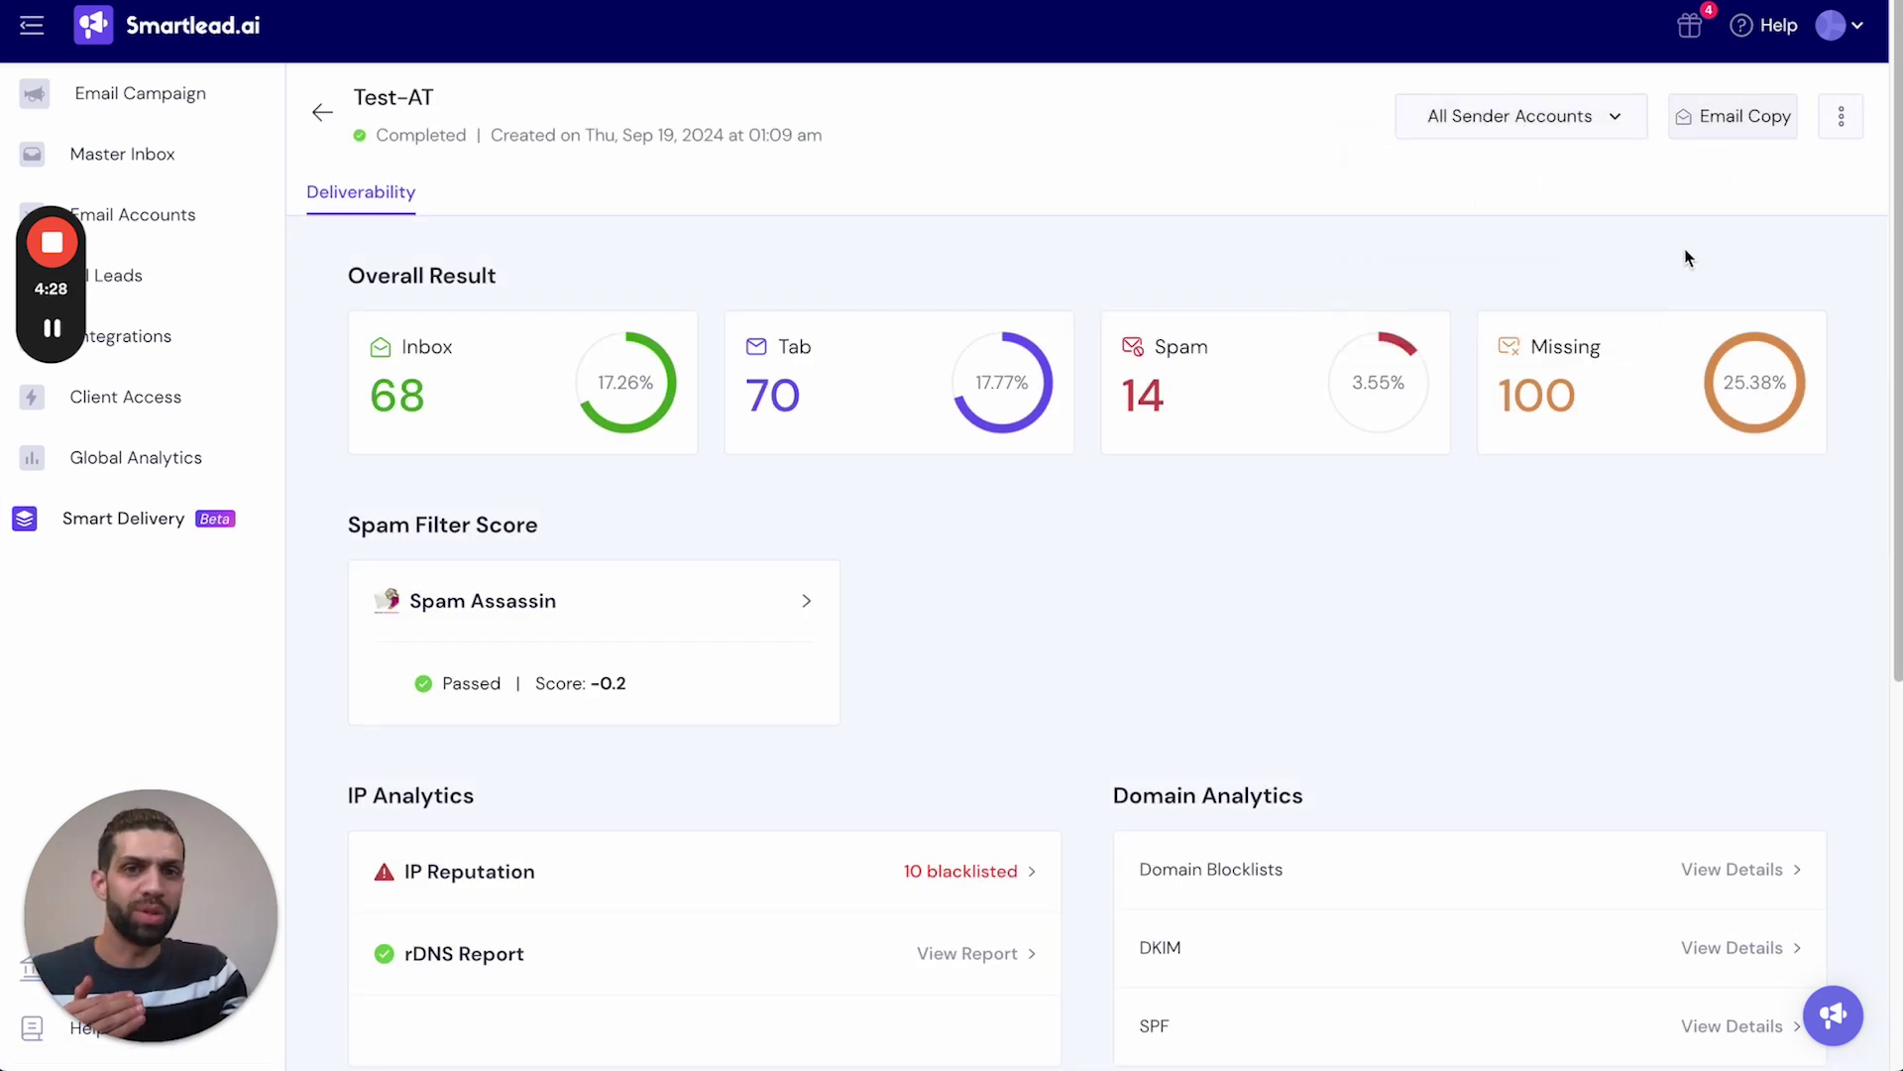
click(322, 111)
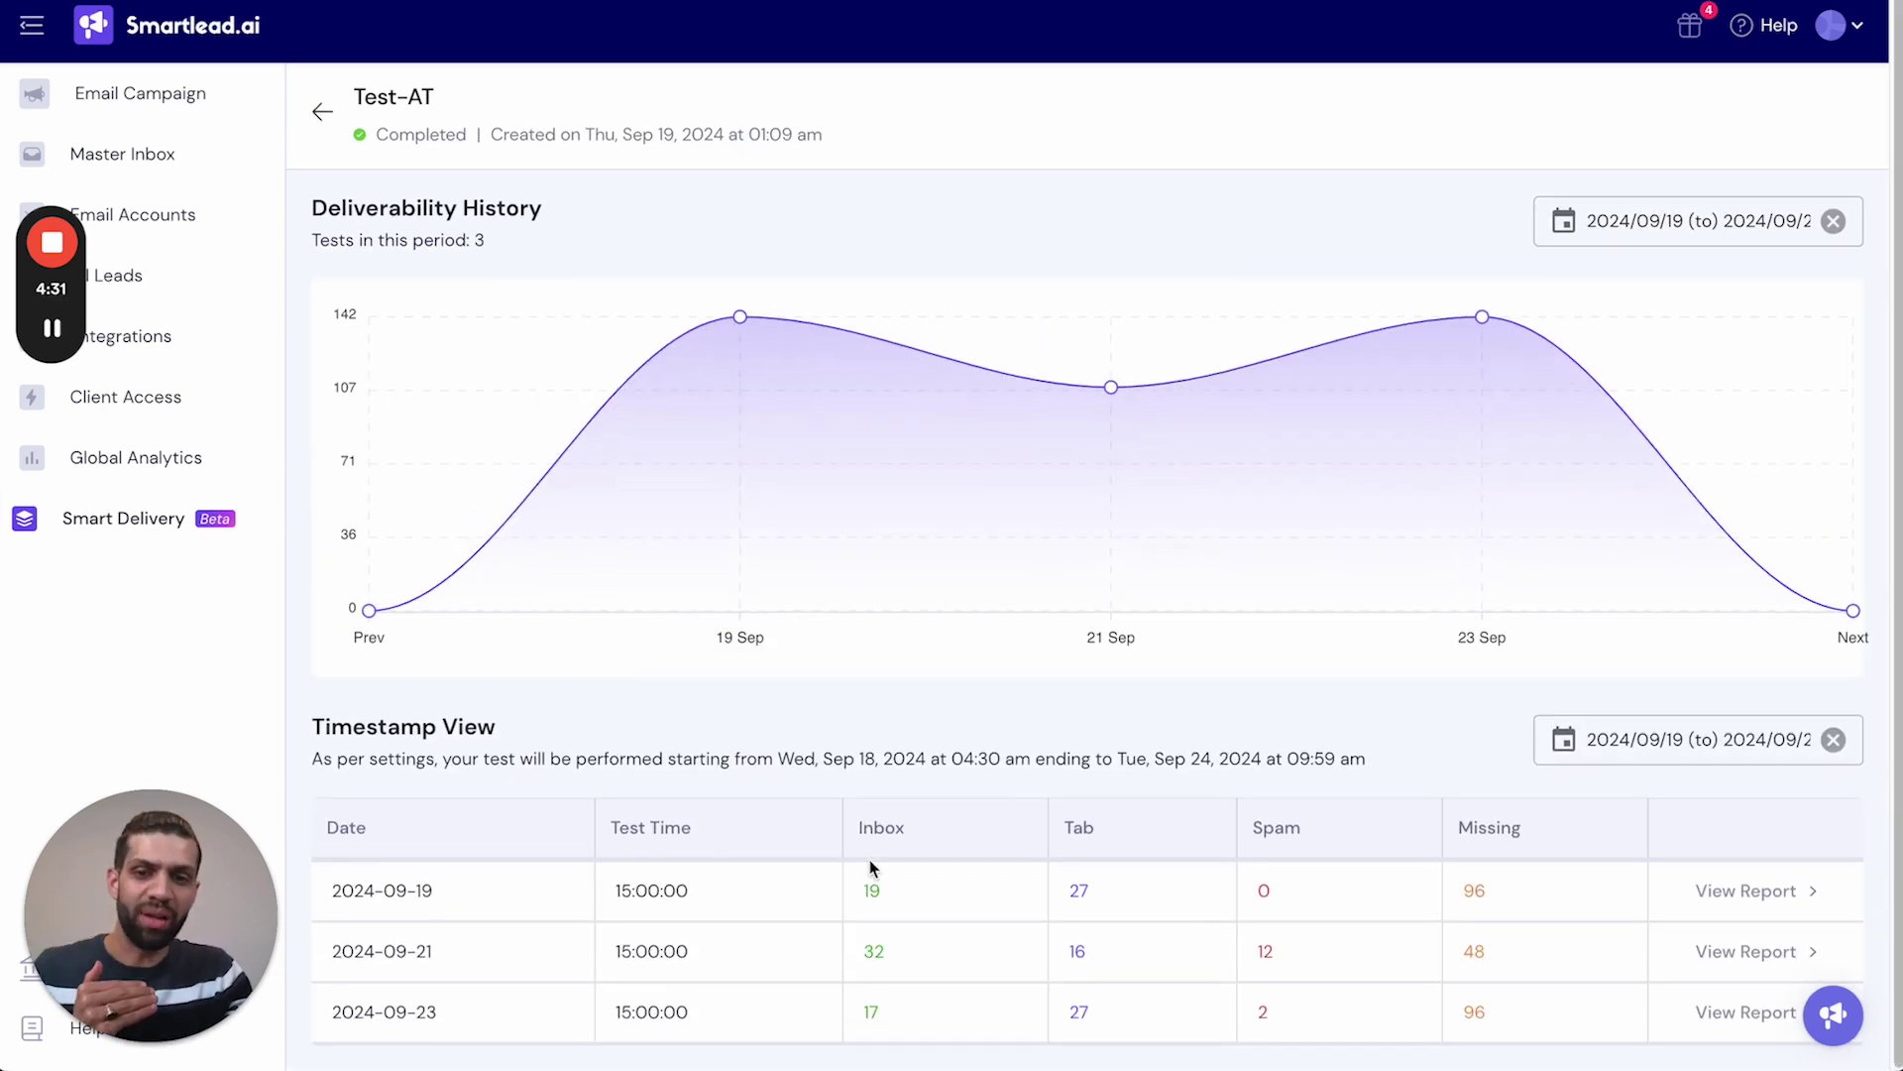
click(1705, 956)
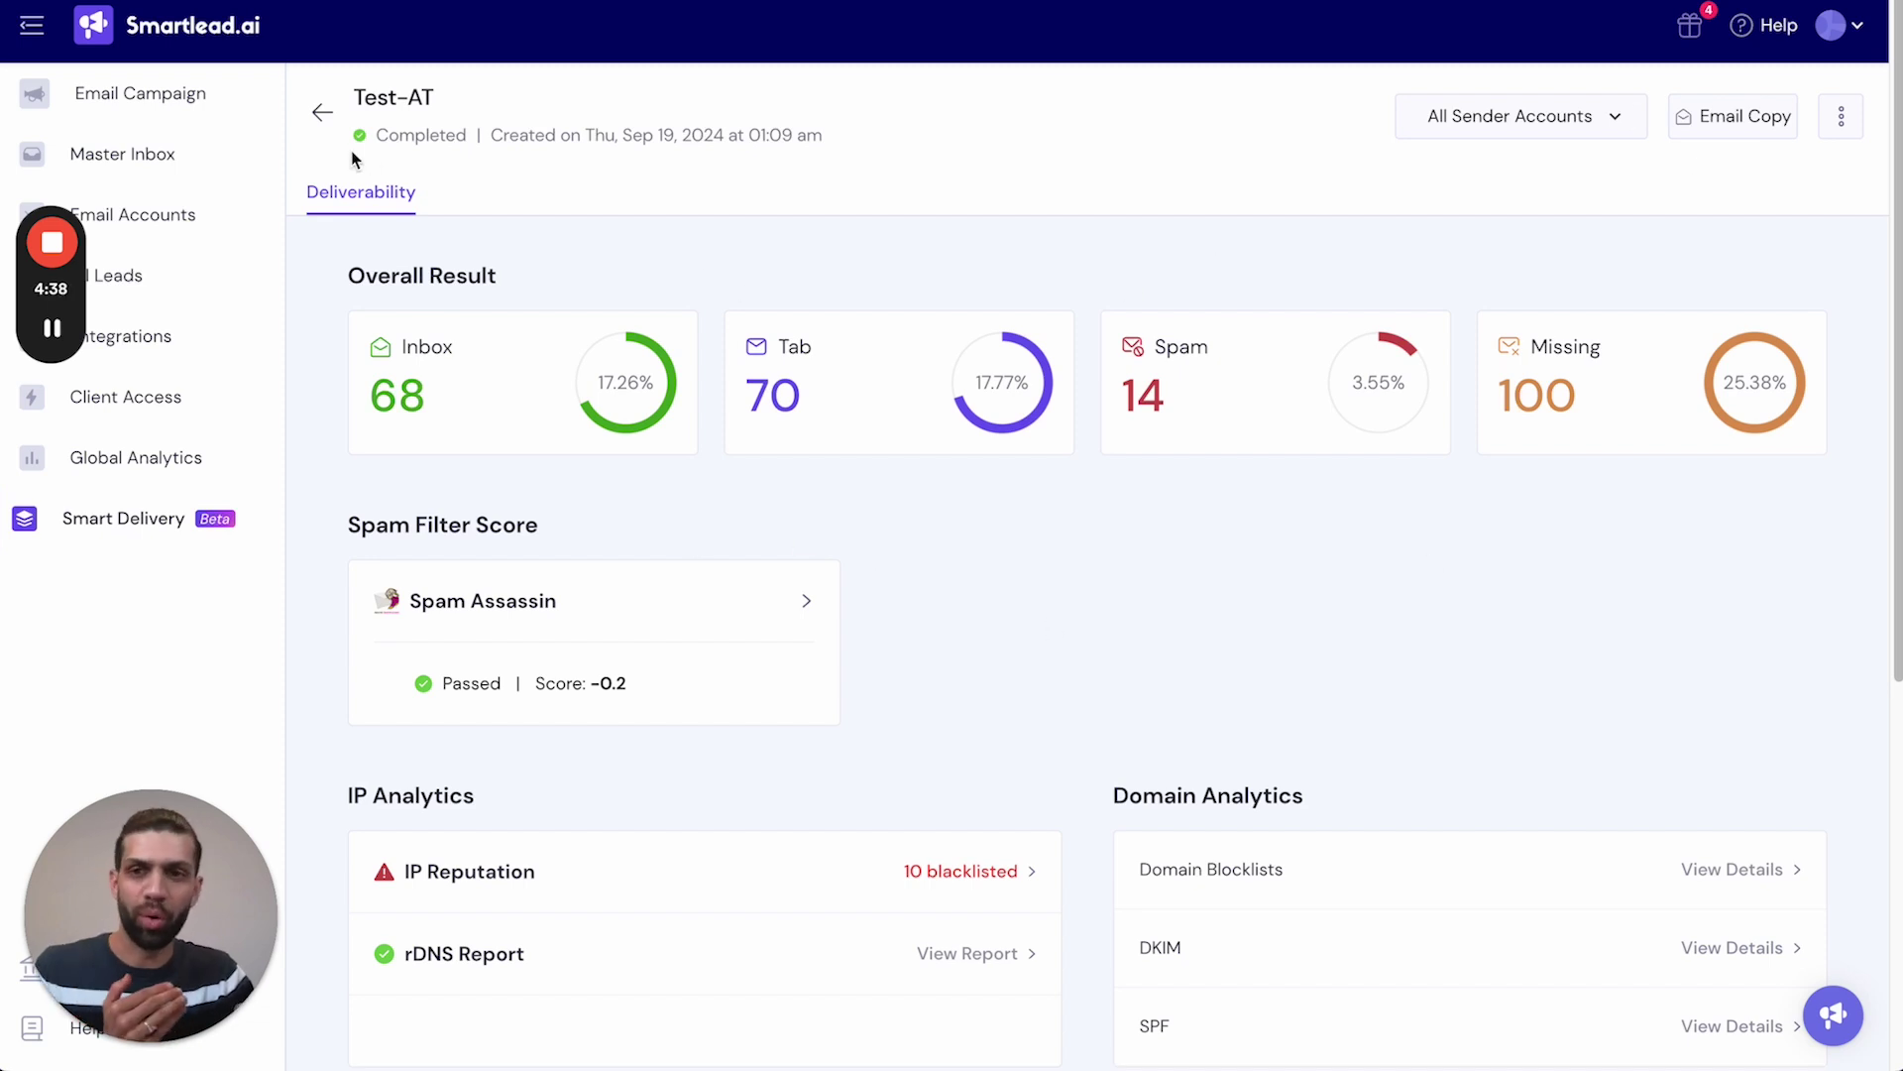
click(322, 112)
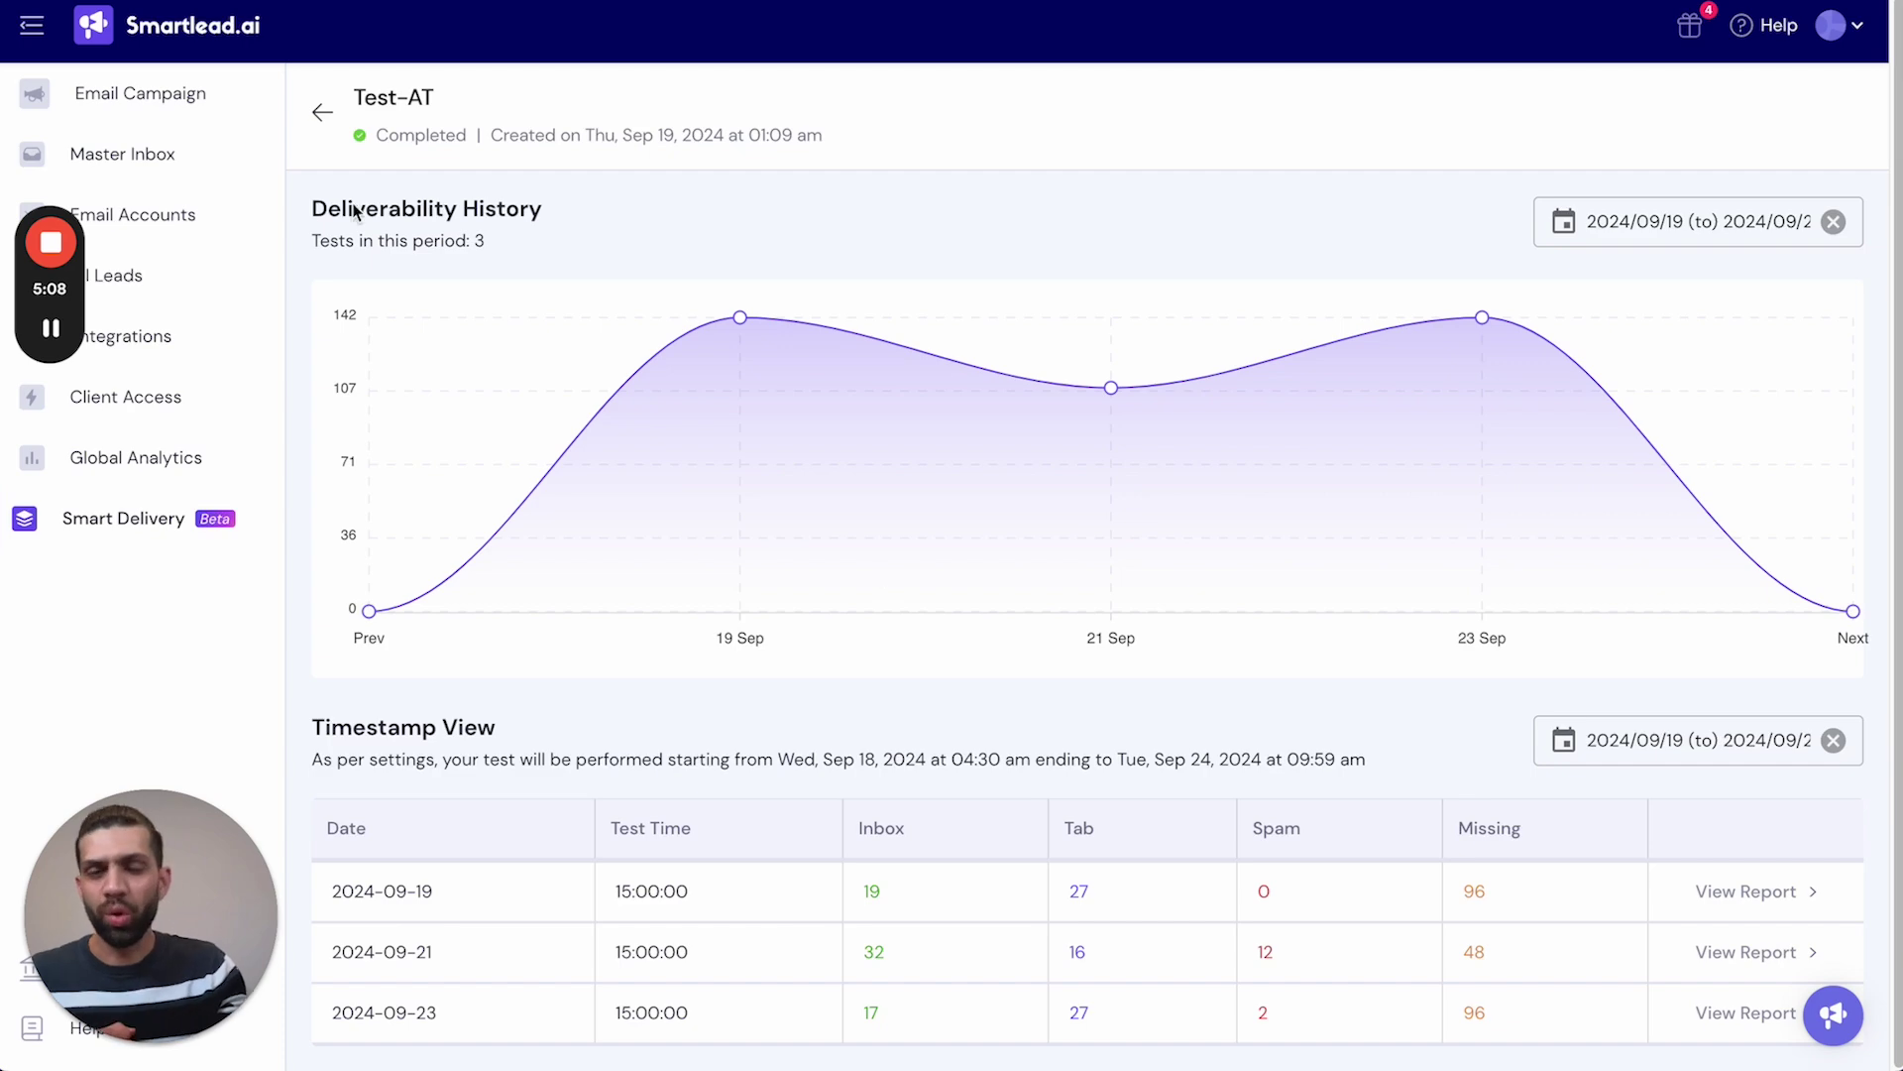
Return to the list of automatic tests and open the available actions for the newest Auto test
double_click(324, 119)
click(324, 119)
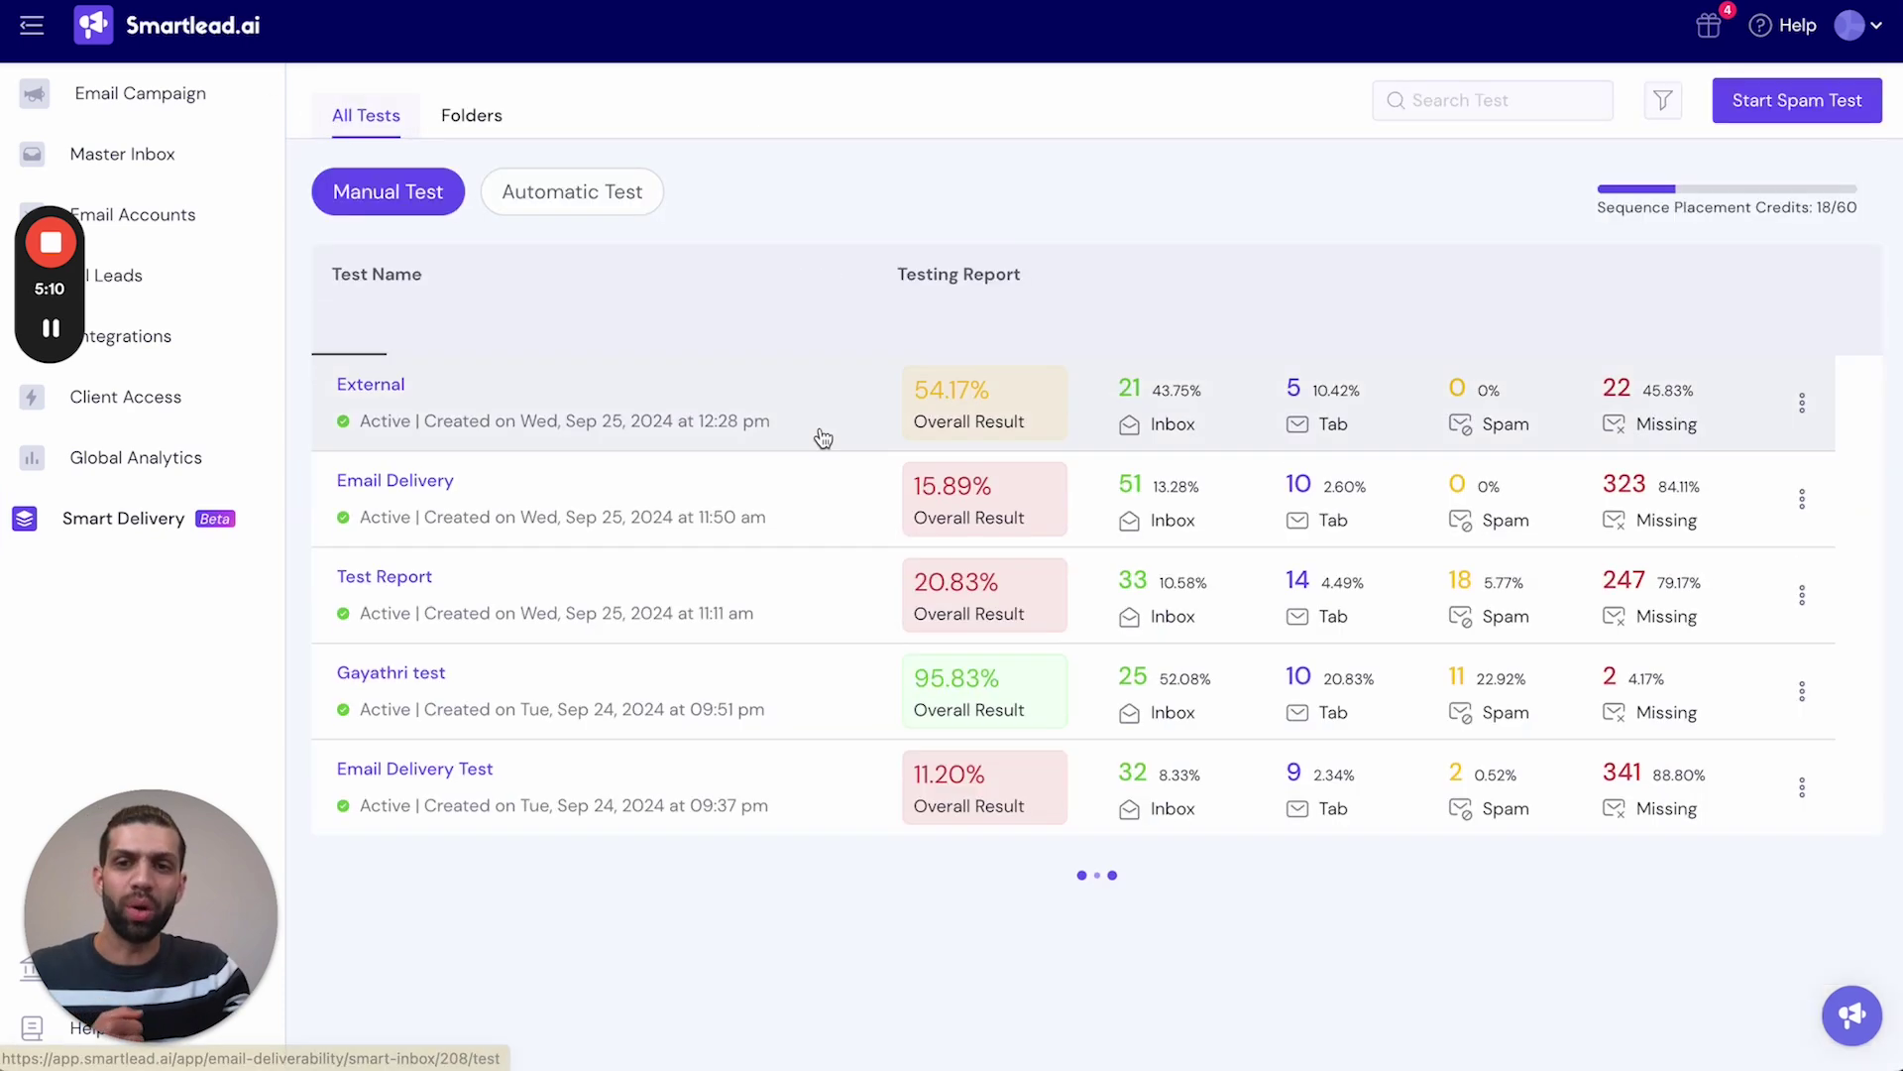
click(638, 212)
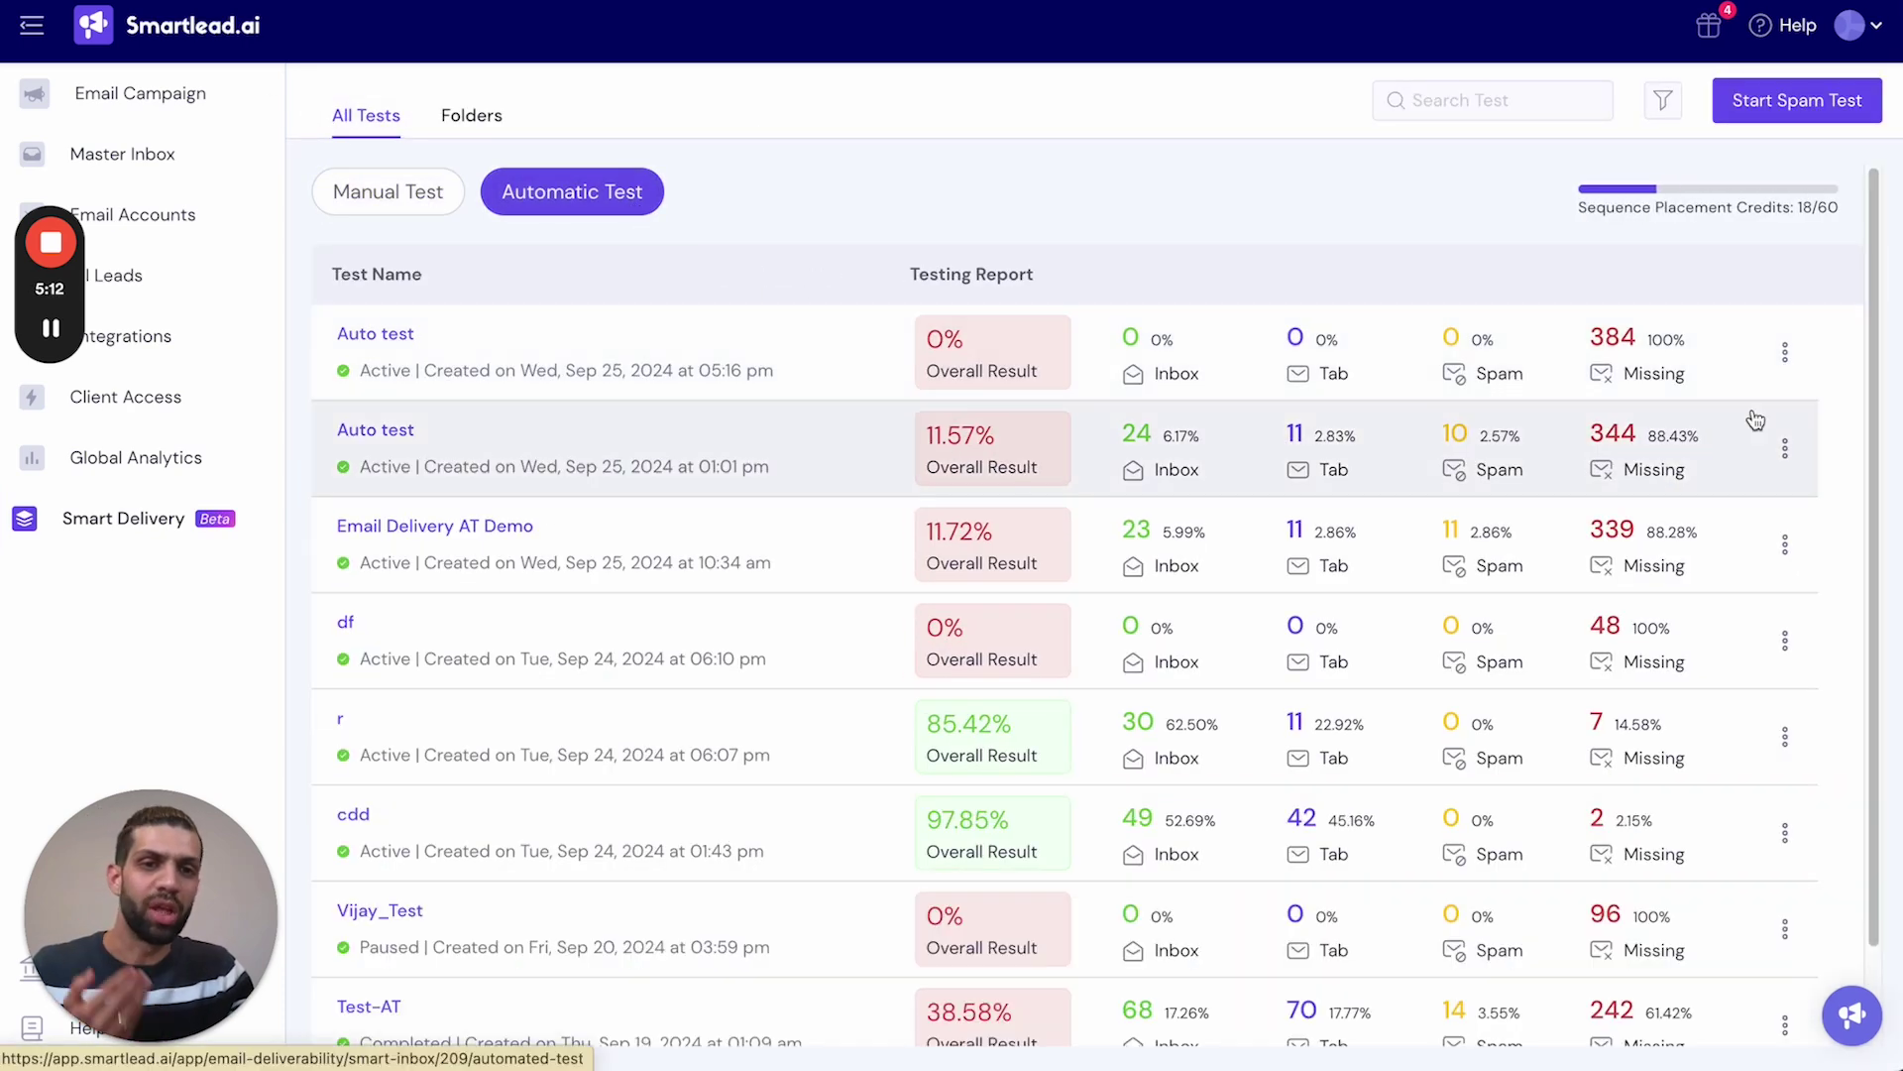
click(1785, 352)
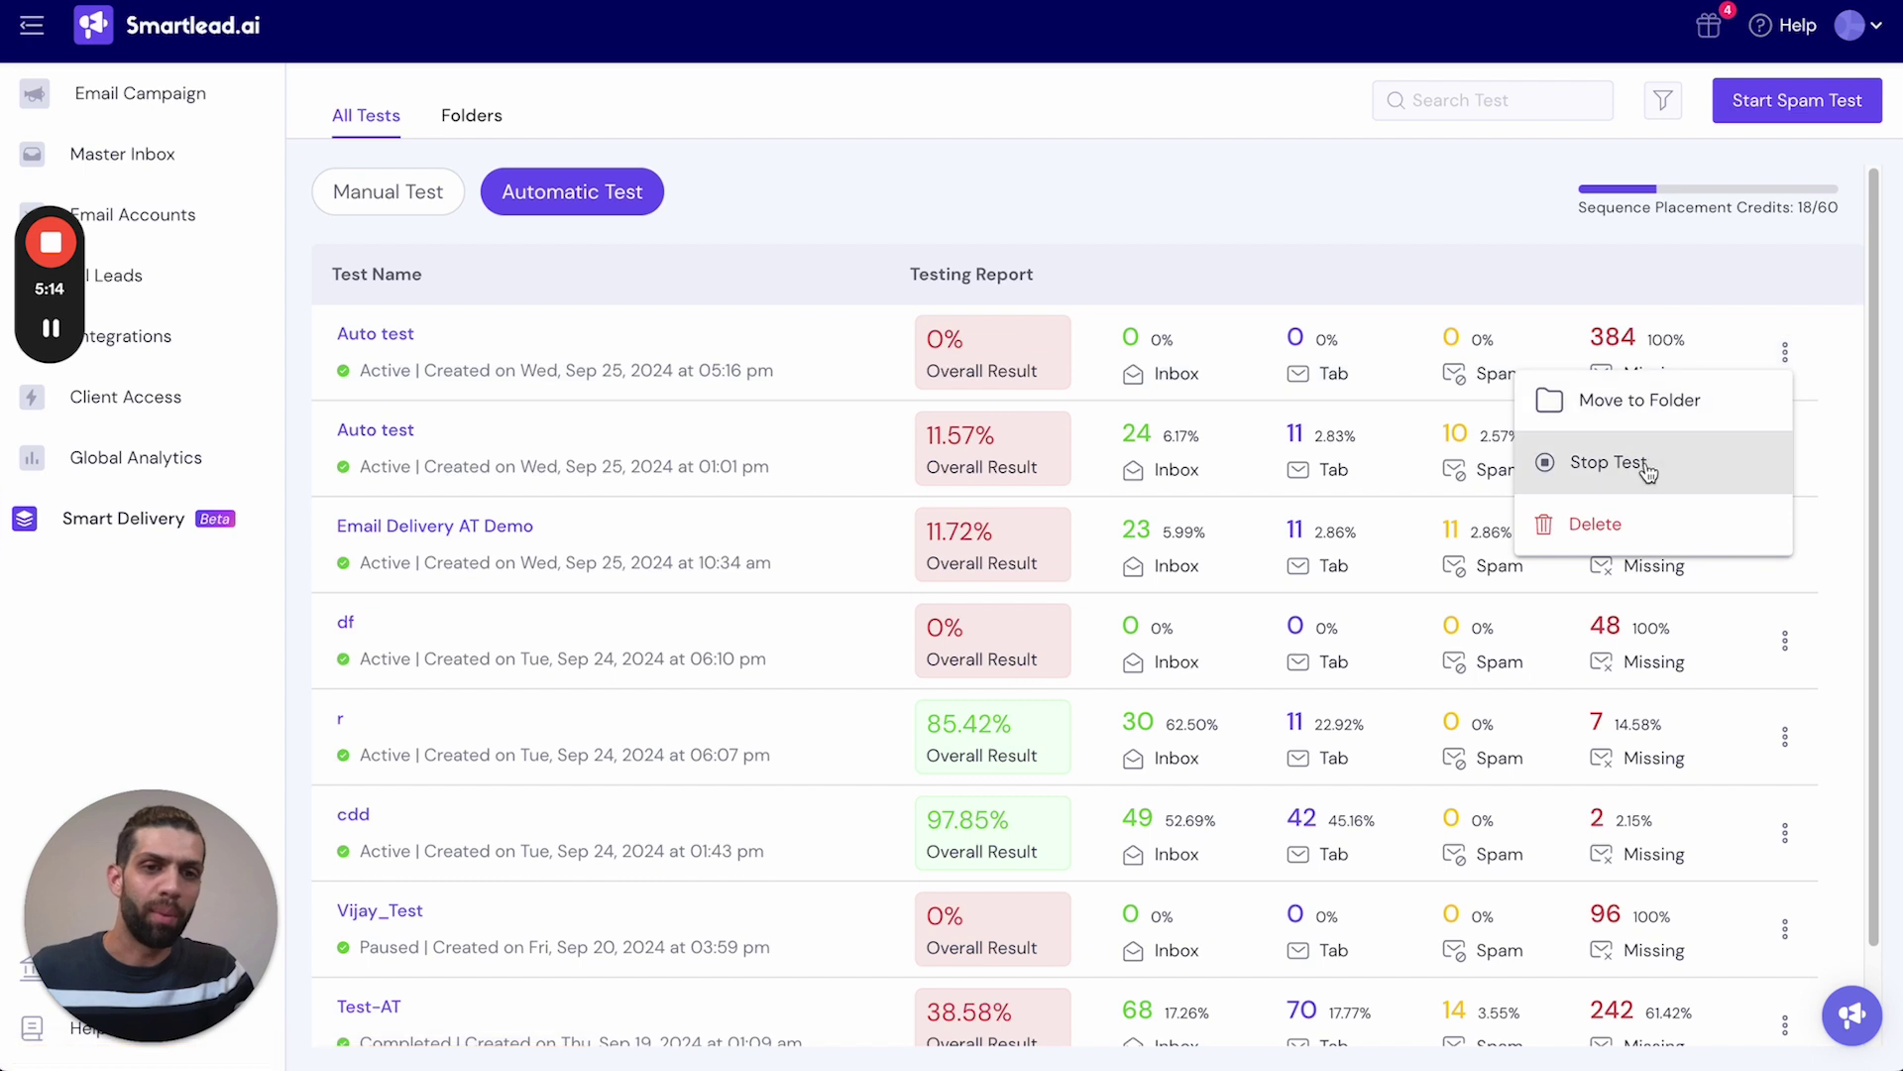